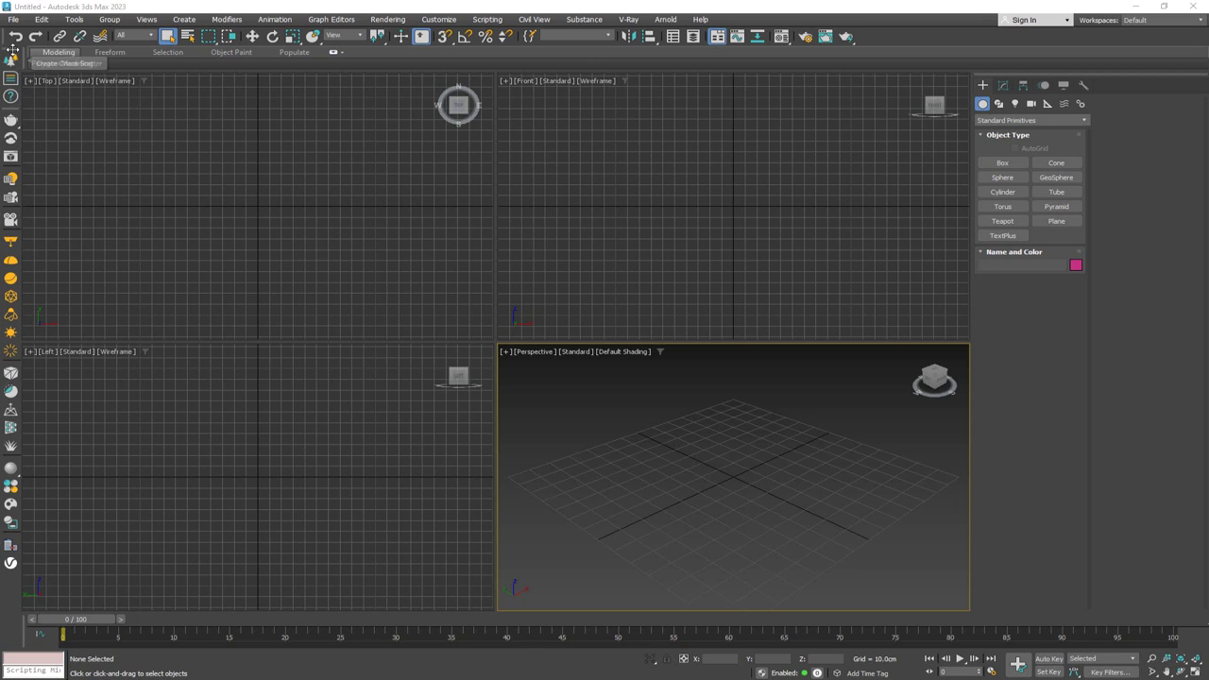
Float the Chaos Scatter toolbar over the Top viewport and dock it back in its original place.
left_click_drag(13, 49, 140, 132)
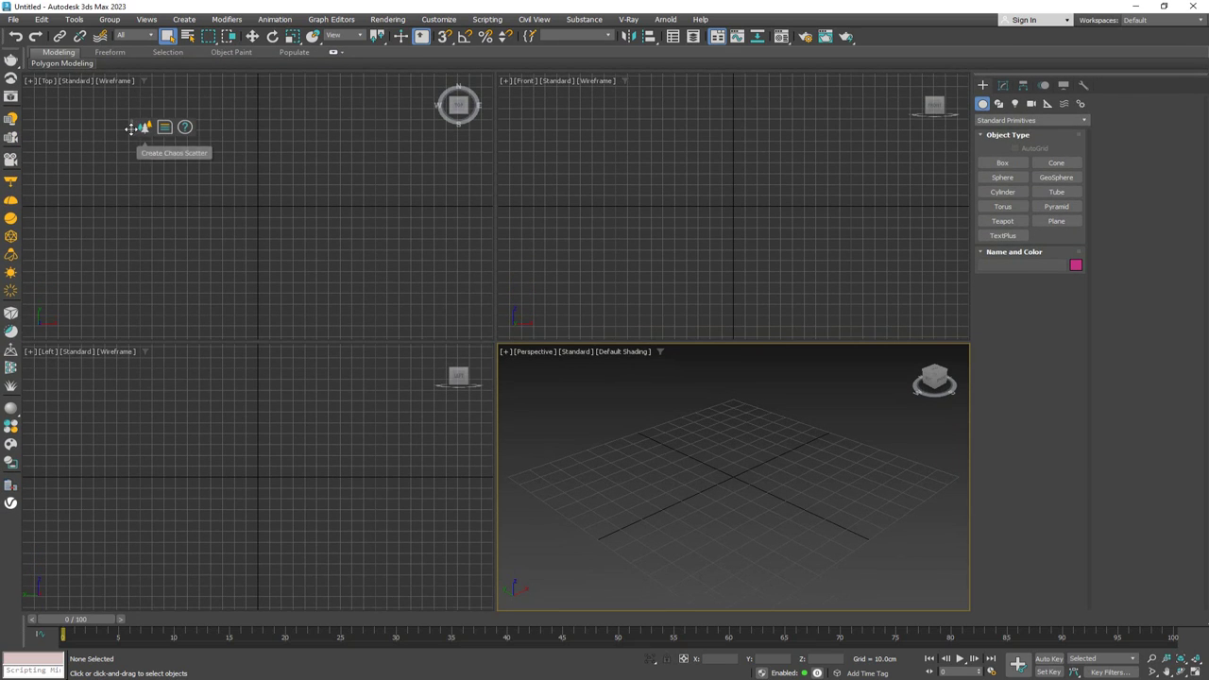
left_click_drag(133, 128, 13, 74)
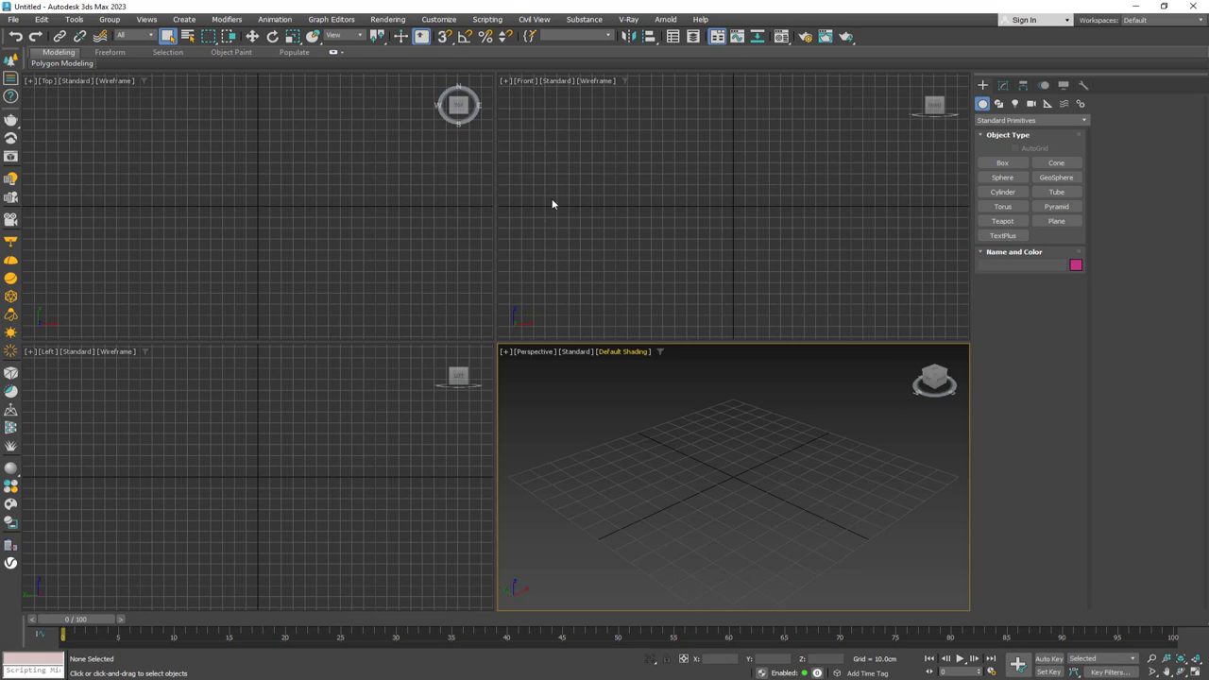
Open the V-Ray Frame Buffer and examine which layer types can be created in it.
left_click(11, 158)
left_click_drag(309, 60, 318, 94)
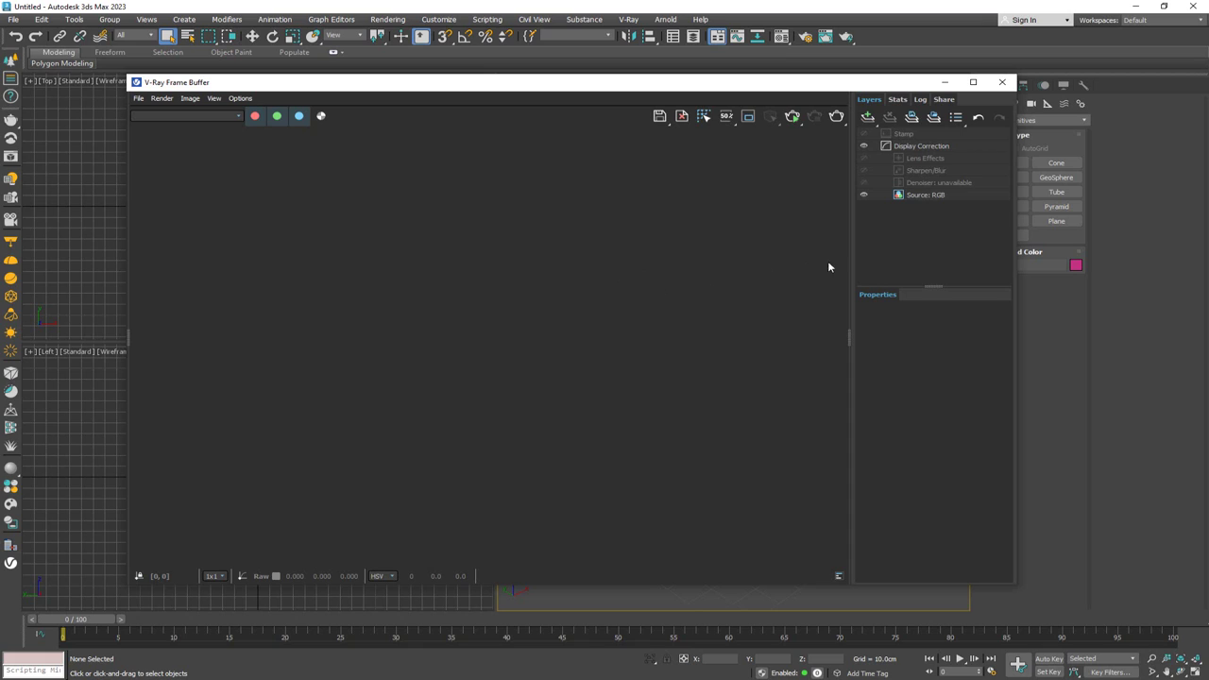
left_click(867, 117)
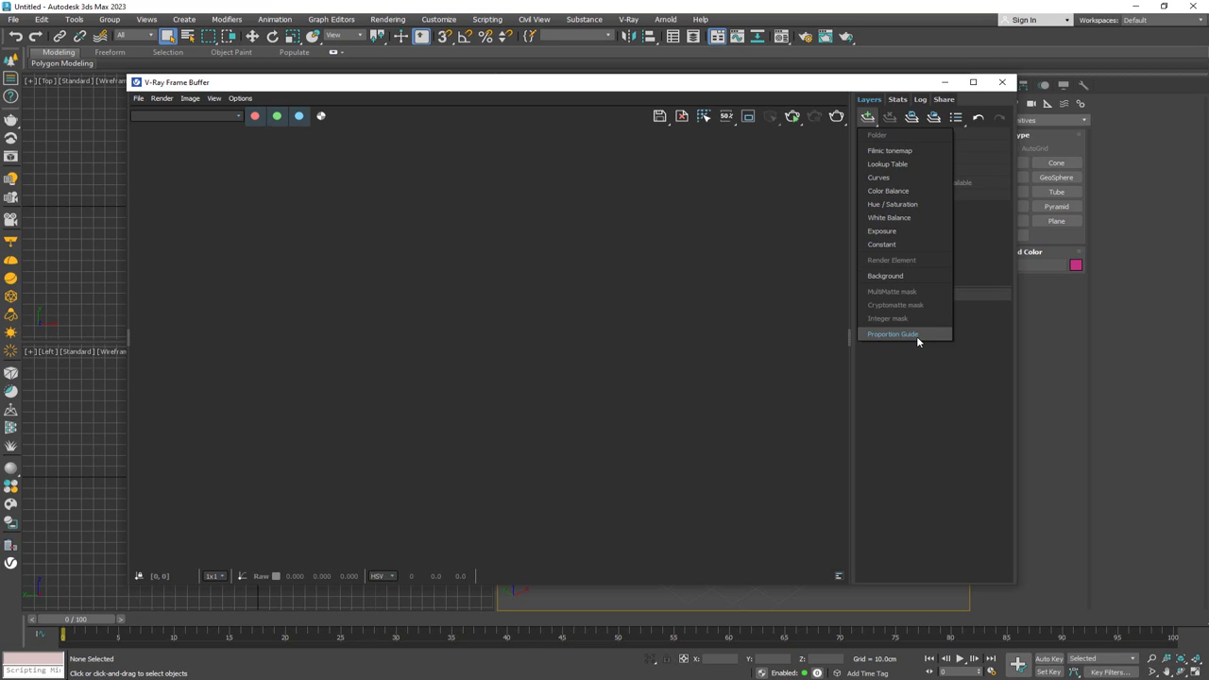
left_click(922, 368)
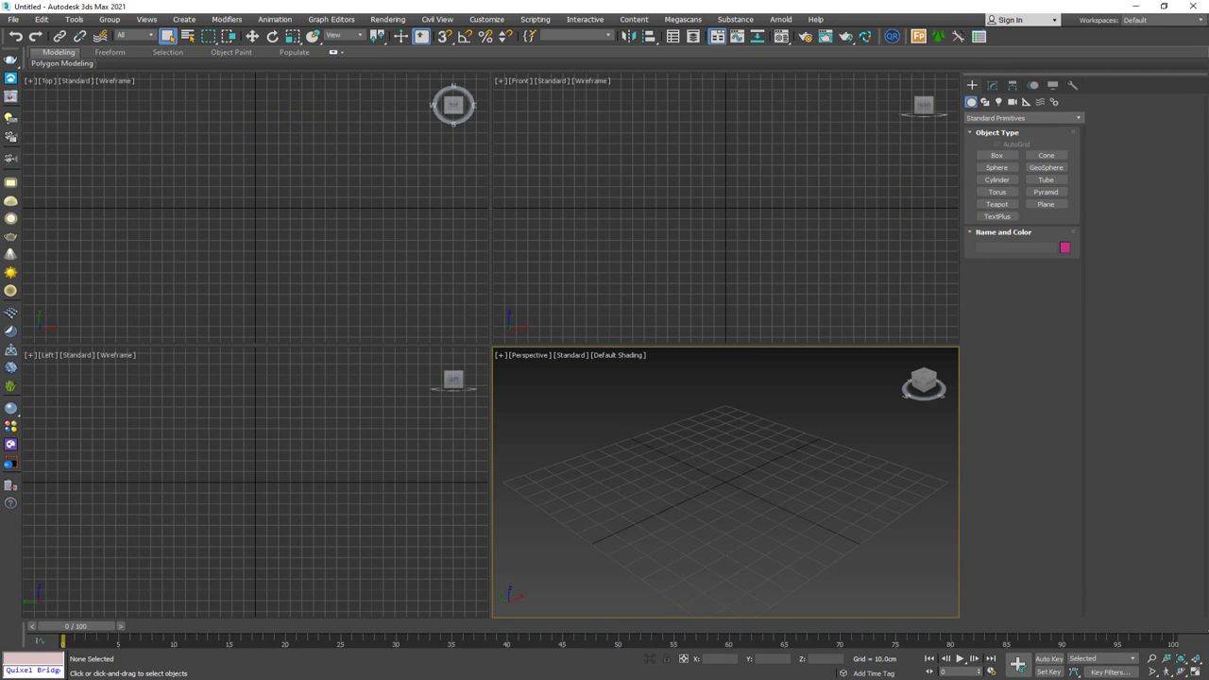
In 3ds Max 2021, display the Center Cross overlay in the Perspective viewport and place the Overlay window beside it.
left_click_drag(269, 430, 516, 380)
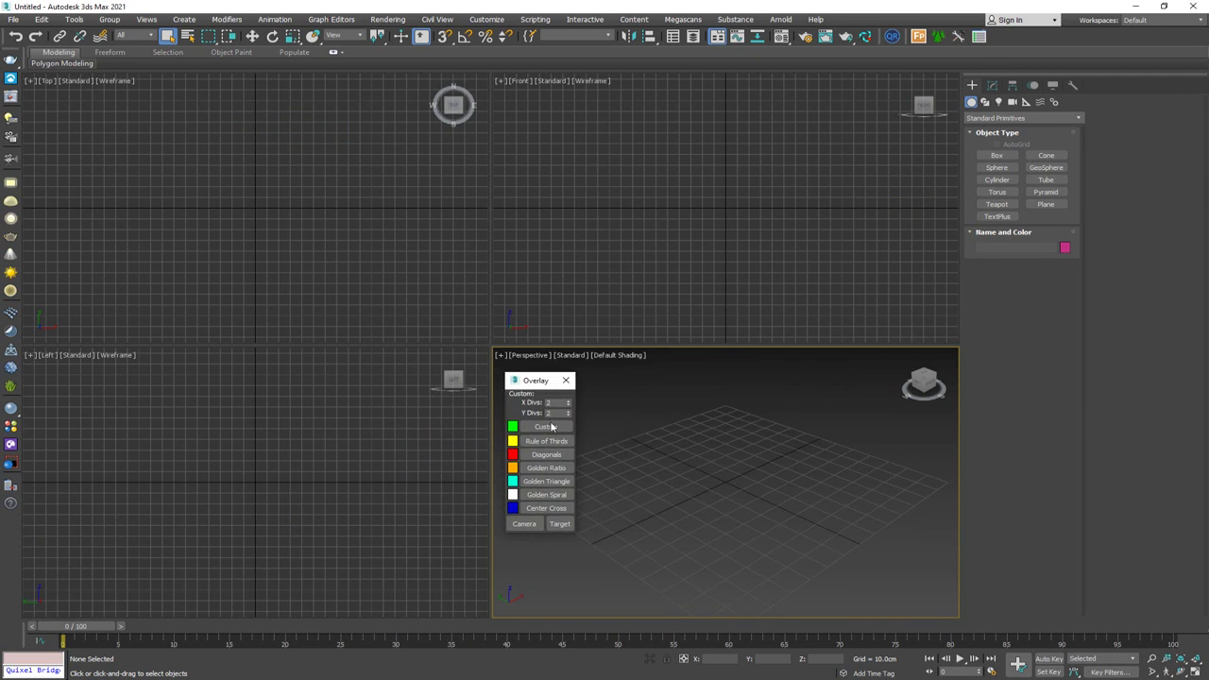
left_click(546, 508)
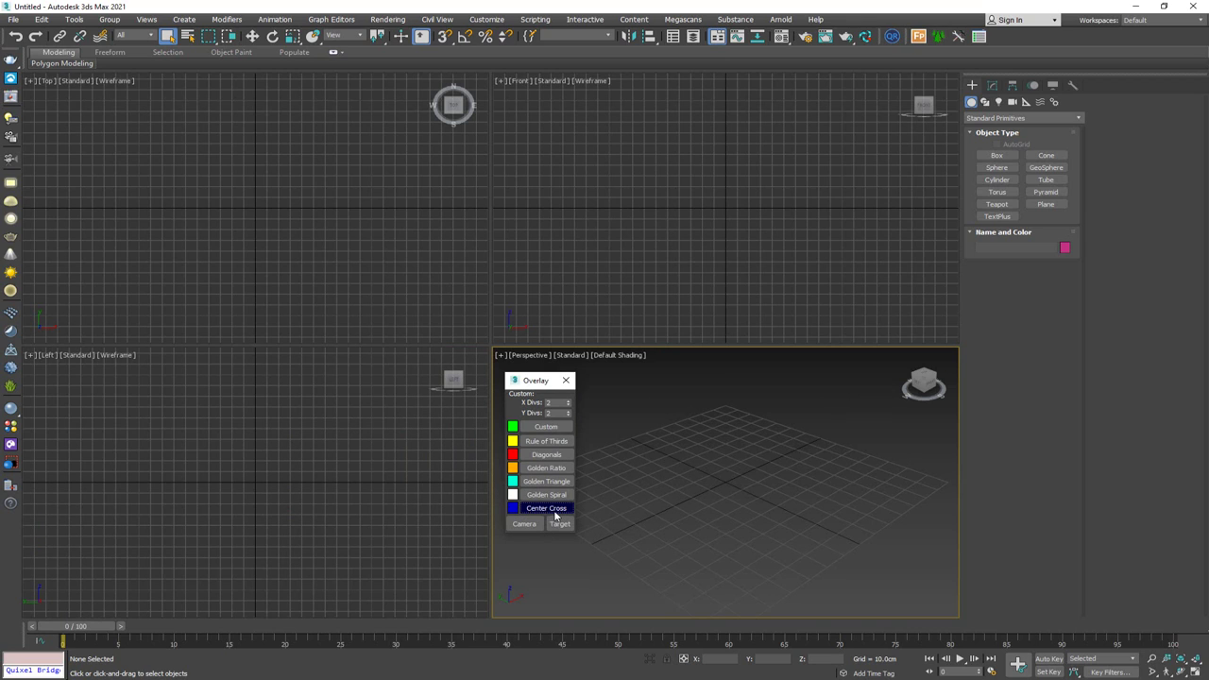
left_click_drag(537, 383, 434, 429)
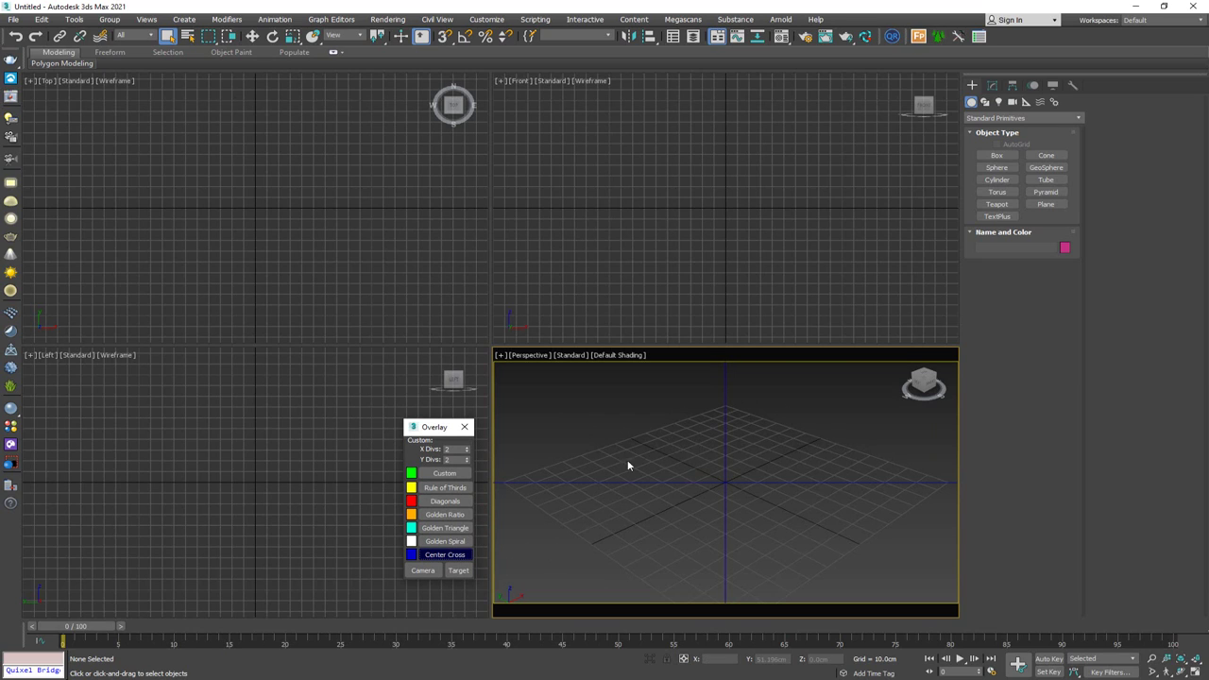
Replace the Center Cross overlay with the Golden Spiral, Golden Triangle, Golden Ratio, Diagonals and Rule of Thirds overlays.
left_click(447, 557)
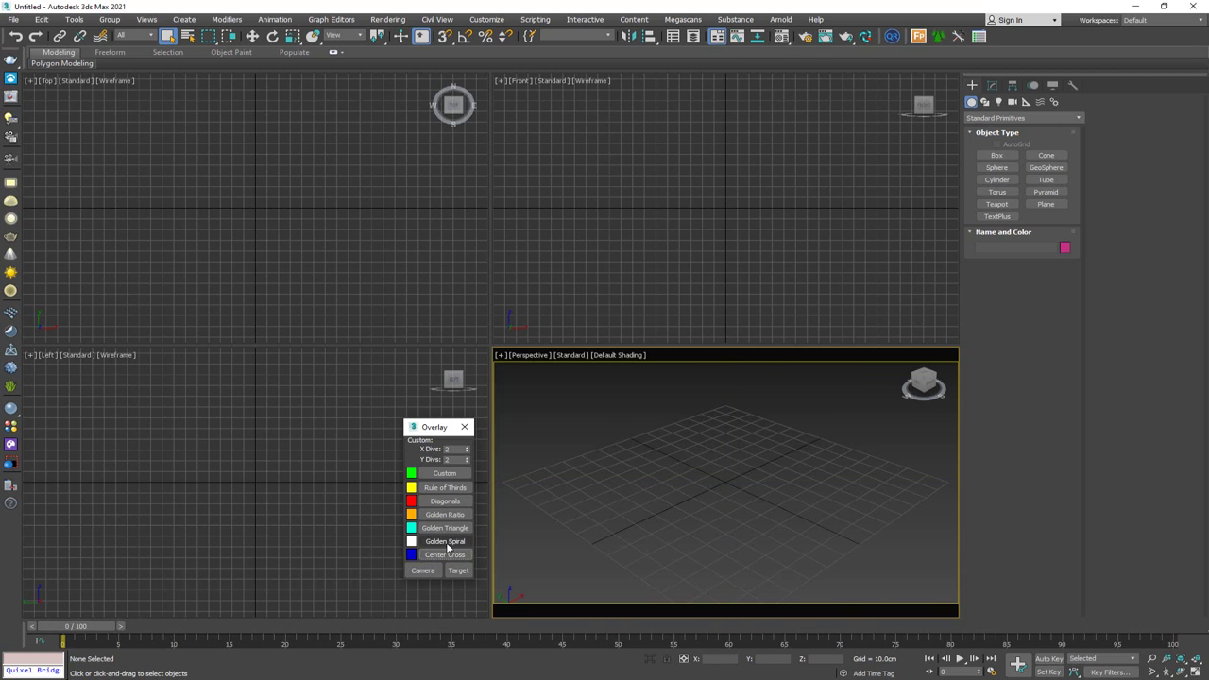
left_click(448, 541)
left_click(448, 530)
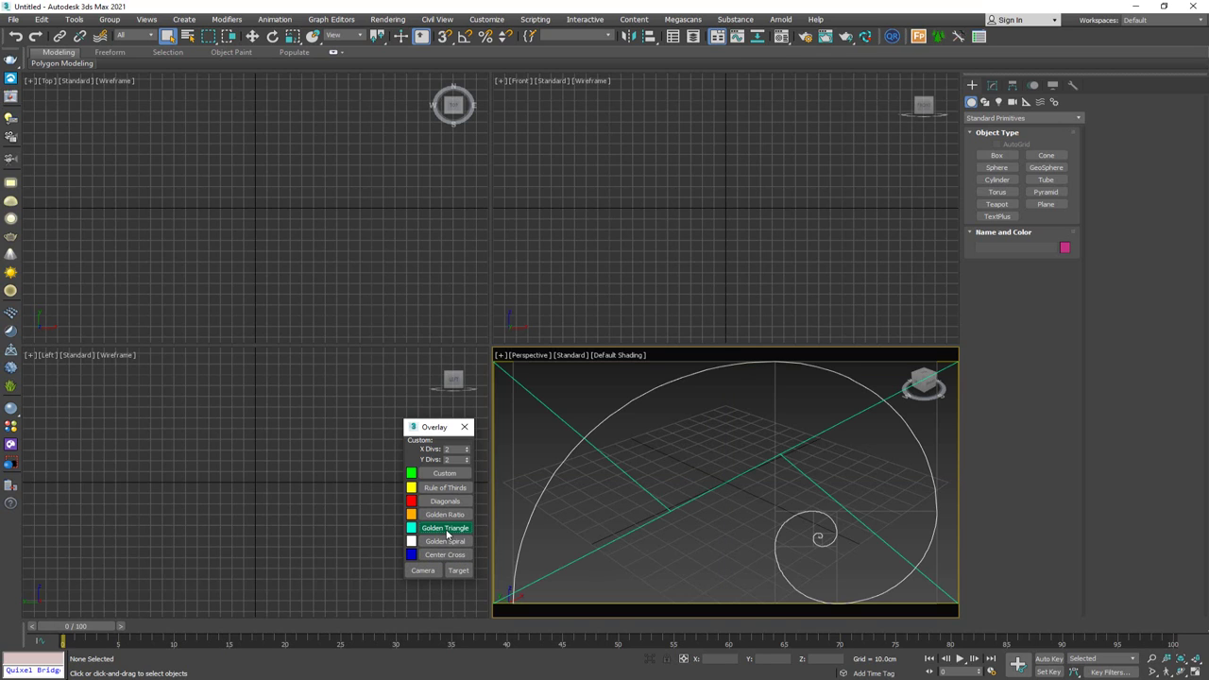
left_click(448, 515)
left_click(448, 501)
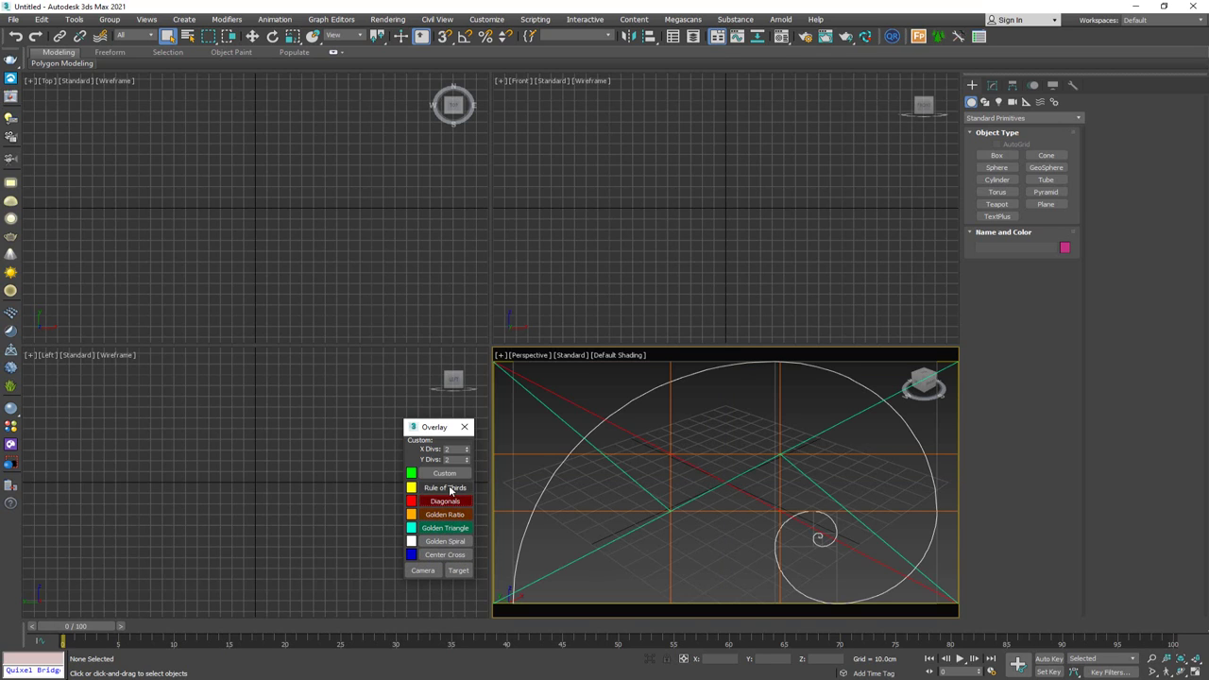
left_click(448, 487)
Turn off the Rule of Thirds, Diagonals, Golden Ratio, Golden Triangle and Golden Spiral overlays.
left_click(447, 487)
left_click(448, 502)
left_click(448, 515)
left_click(448, 528)
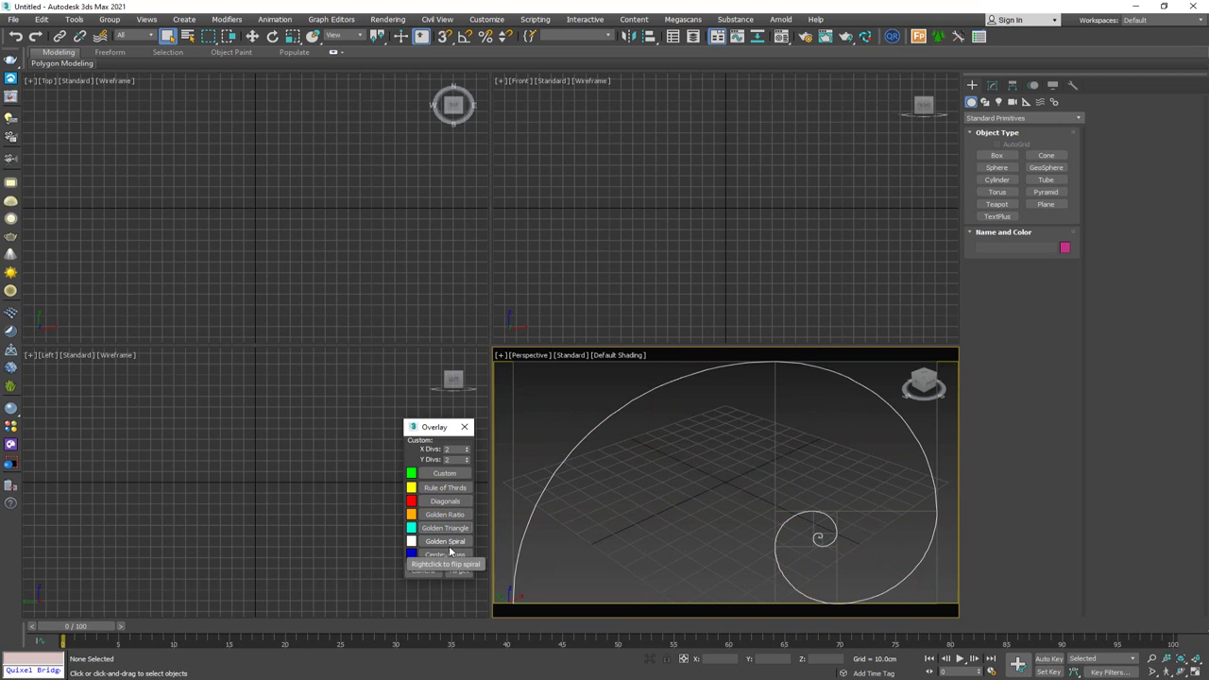
left_click(447, 543)
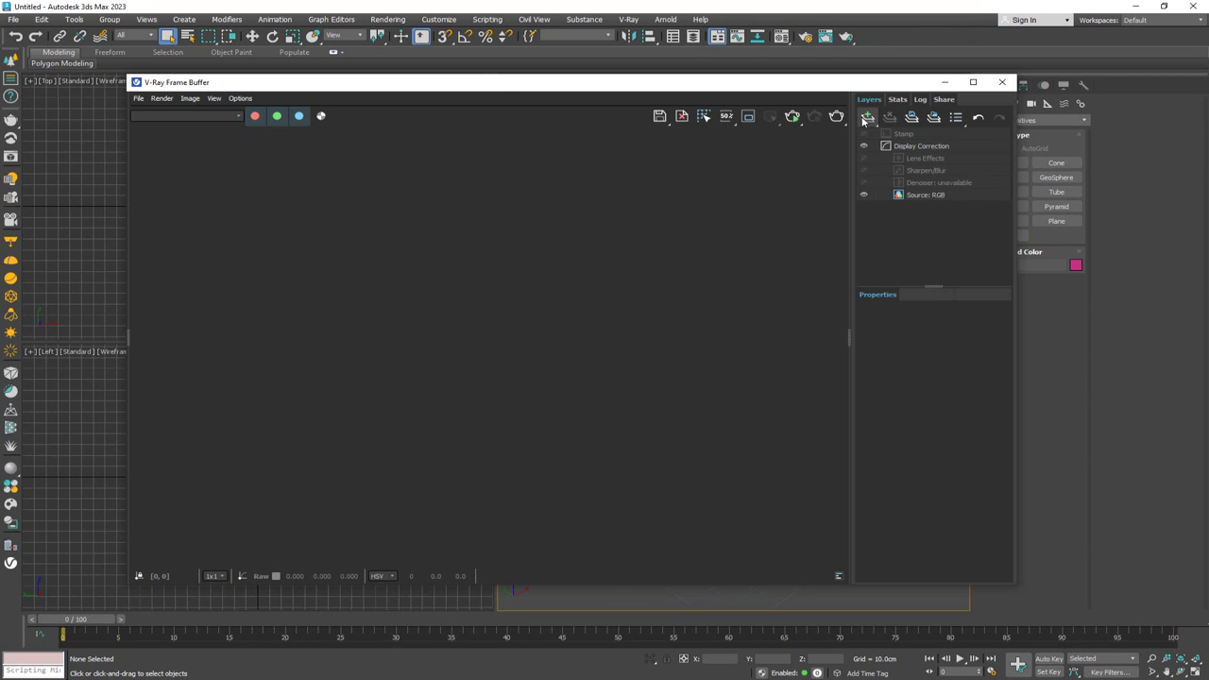
In 3ds Max 2023, add a Proportion Guide layer to the V-Ray Frame Buffer and enable Diagonals, Golden Ratio and Center Cross.
left_click(865, 117)
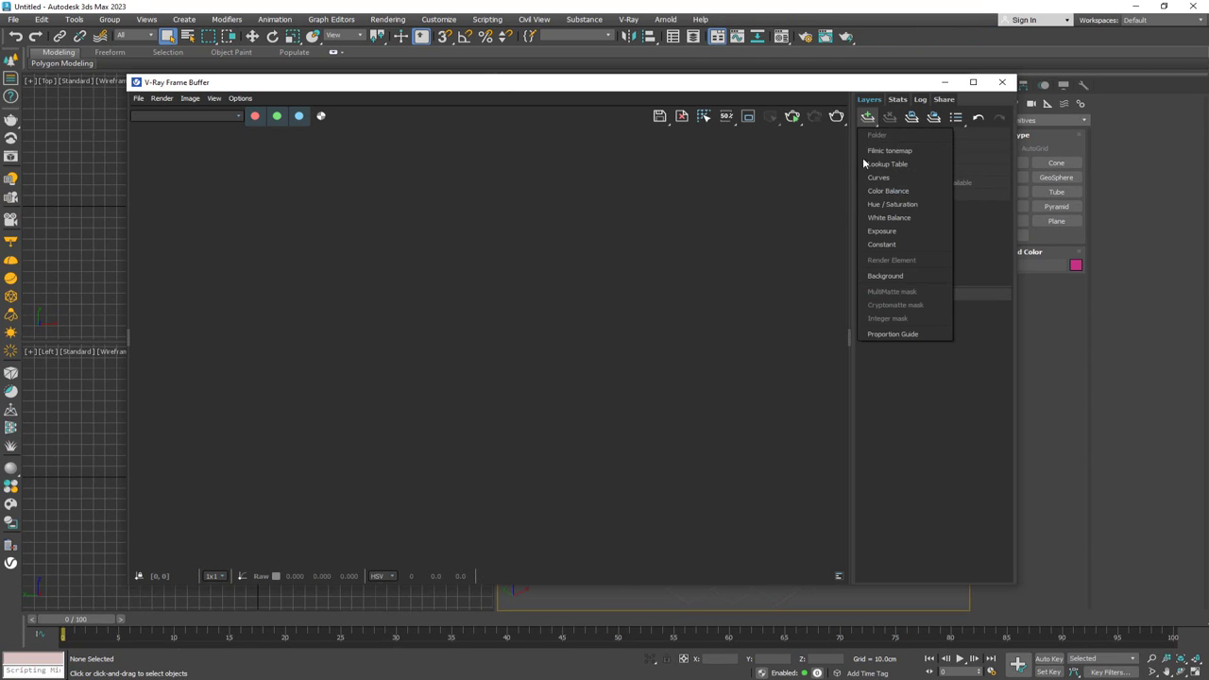
left_click(894, 332)
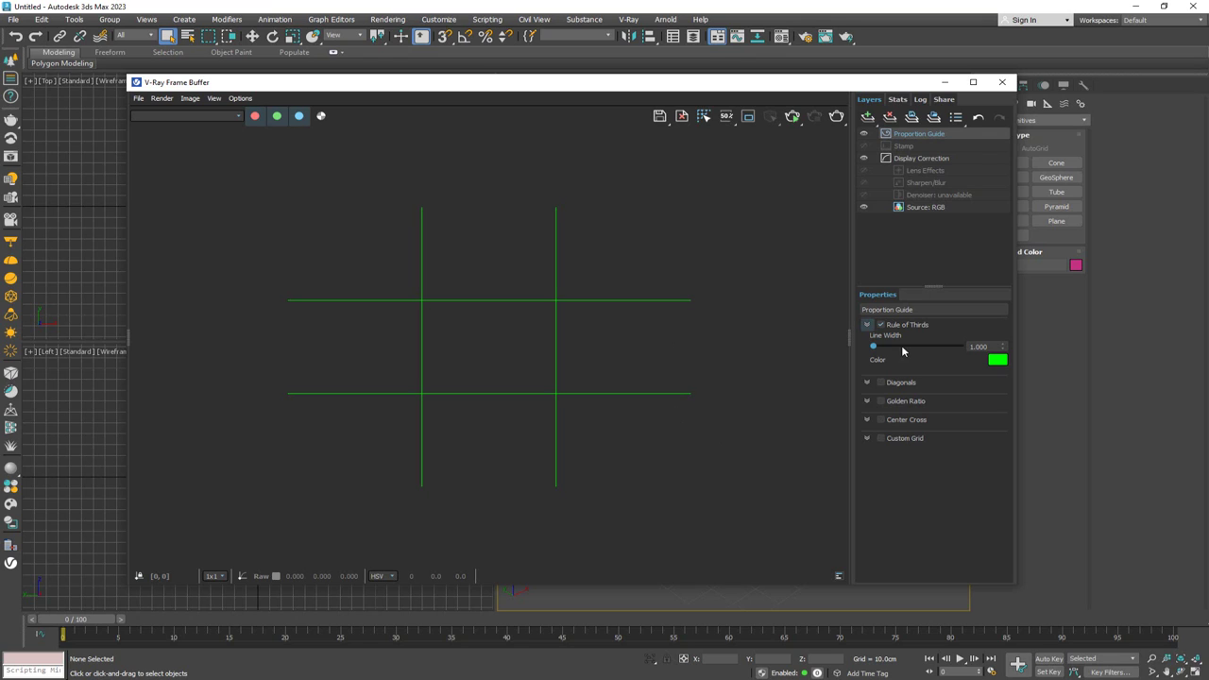
left_click(880, 383)
left_click(880, 400)
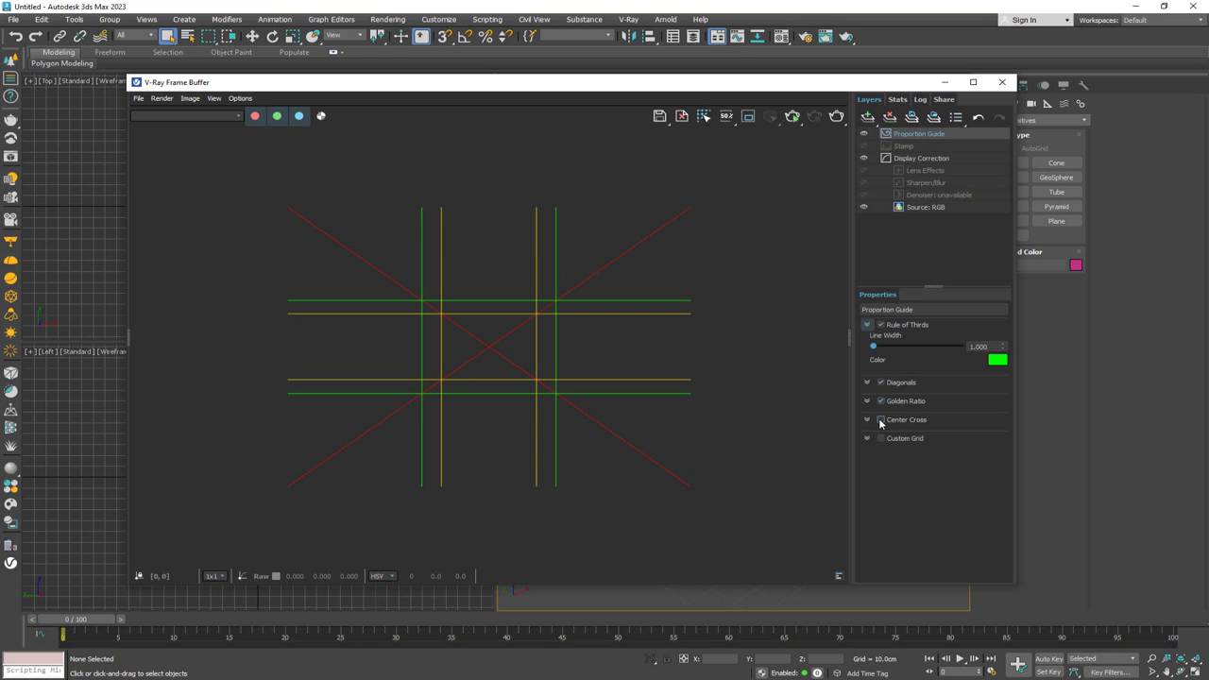
left_click(880, 419)
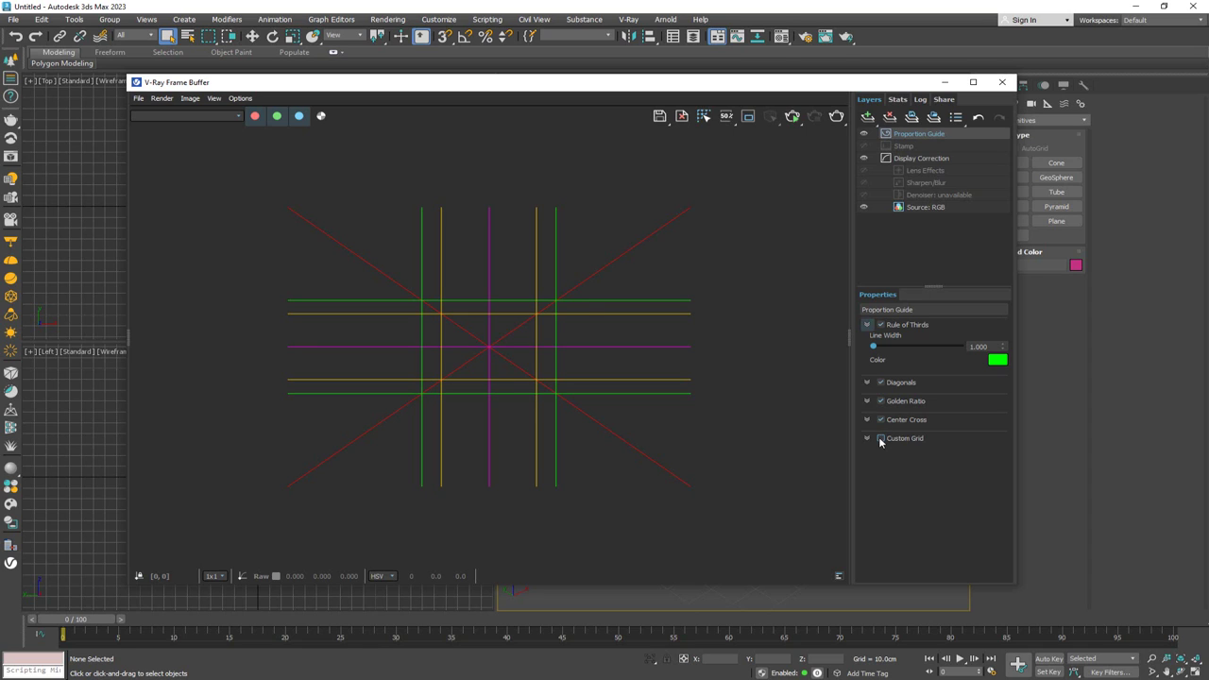
left_click(880, 438)
left_click(880, 440)
Expand the Custom Grid, Center Cross, Golden Ratio and Diagonals settings and examine their line width, color, row and column options.
left_click(866, 438)
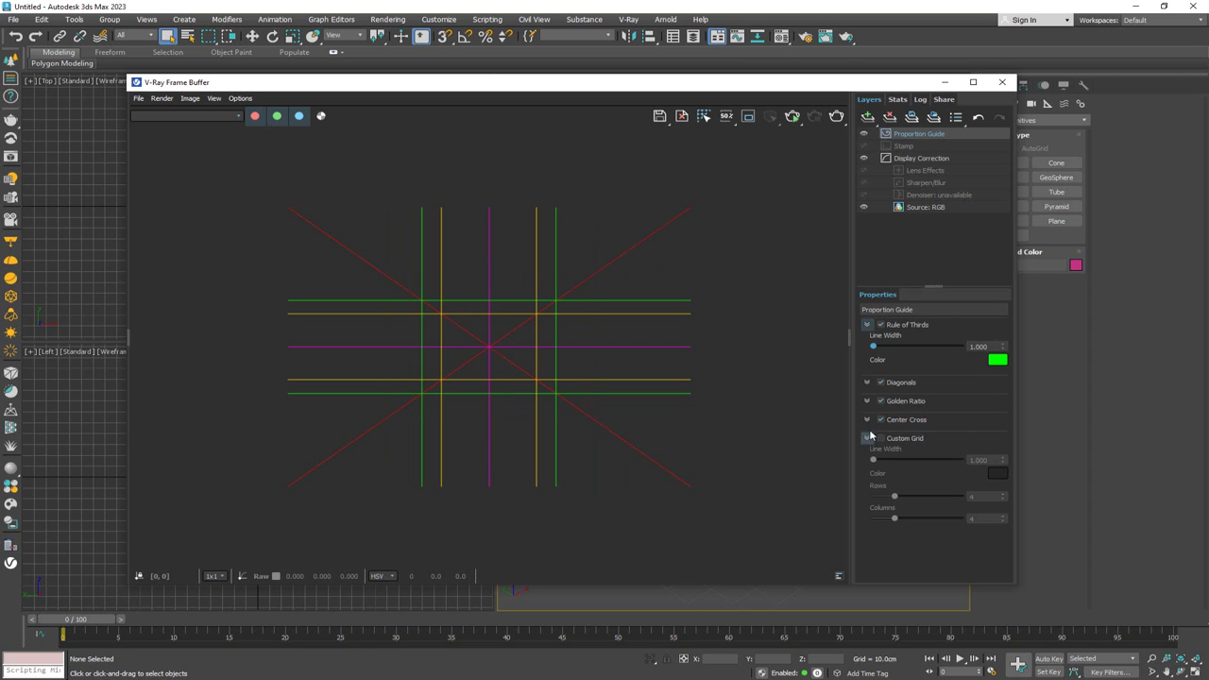
left_click(867, 419)
left_click(866, 404)
left_click(866, 385)
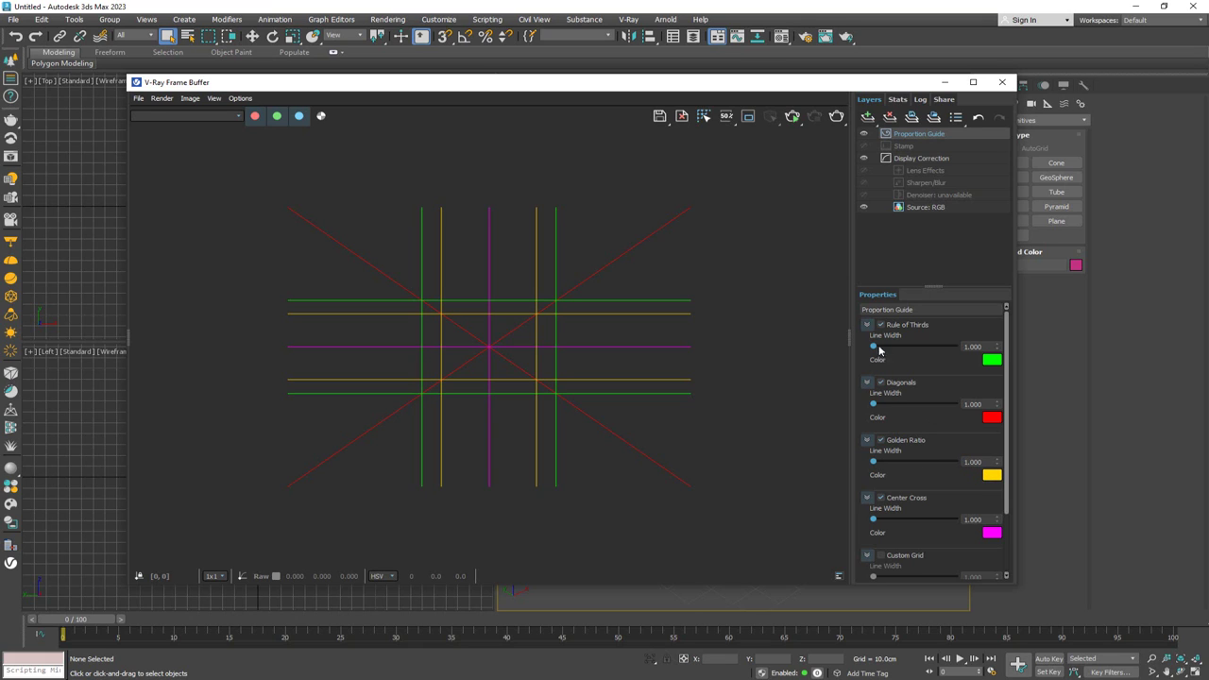
scroll(912, 384, "down", 2)
scroll(910, 412, "up", 2)
scroll(912, 435, "down", 2)
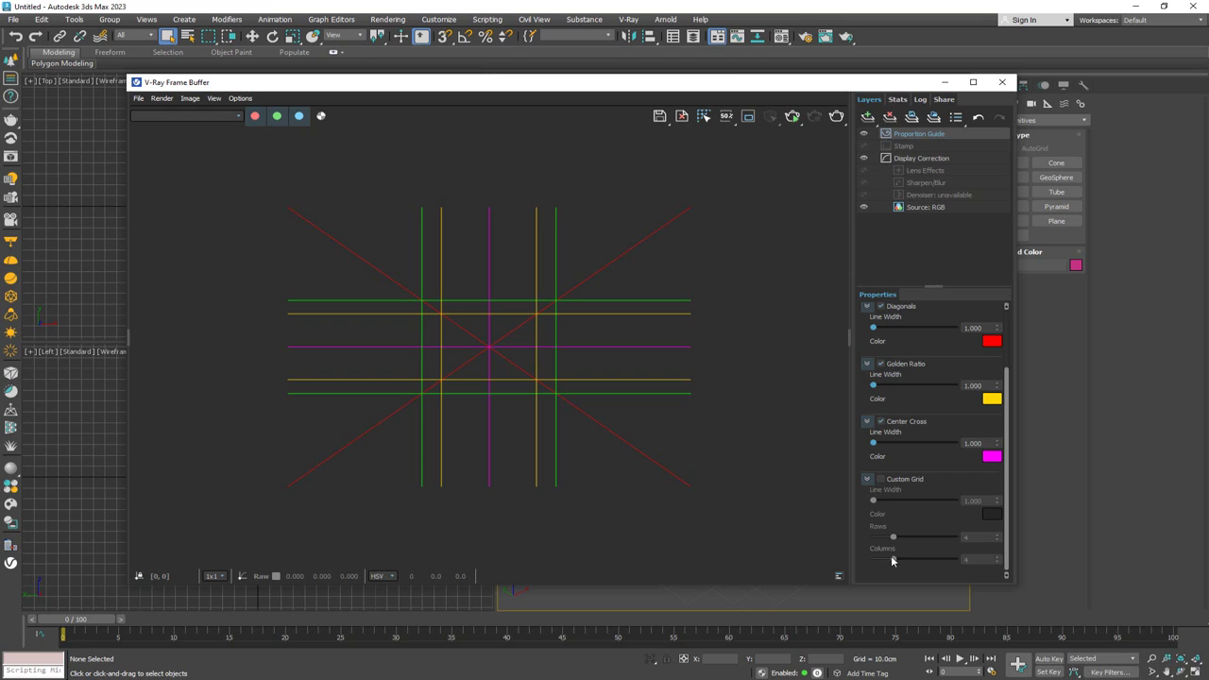
scroll(891, 507, "up", 2)
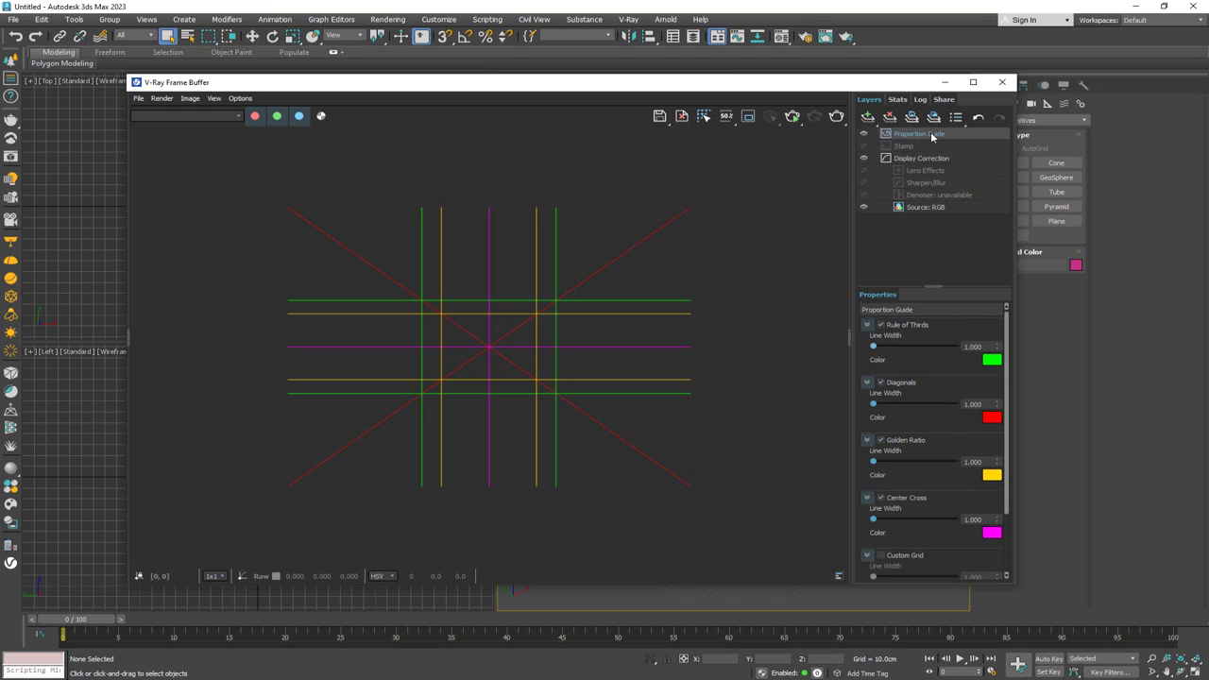
Hide the Proportion Guide layer and delete it from the layer list.
left_click(864, 136)
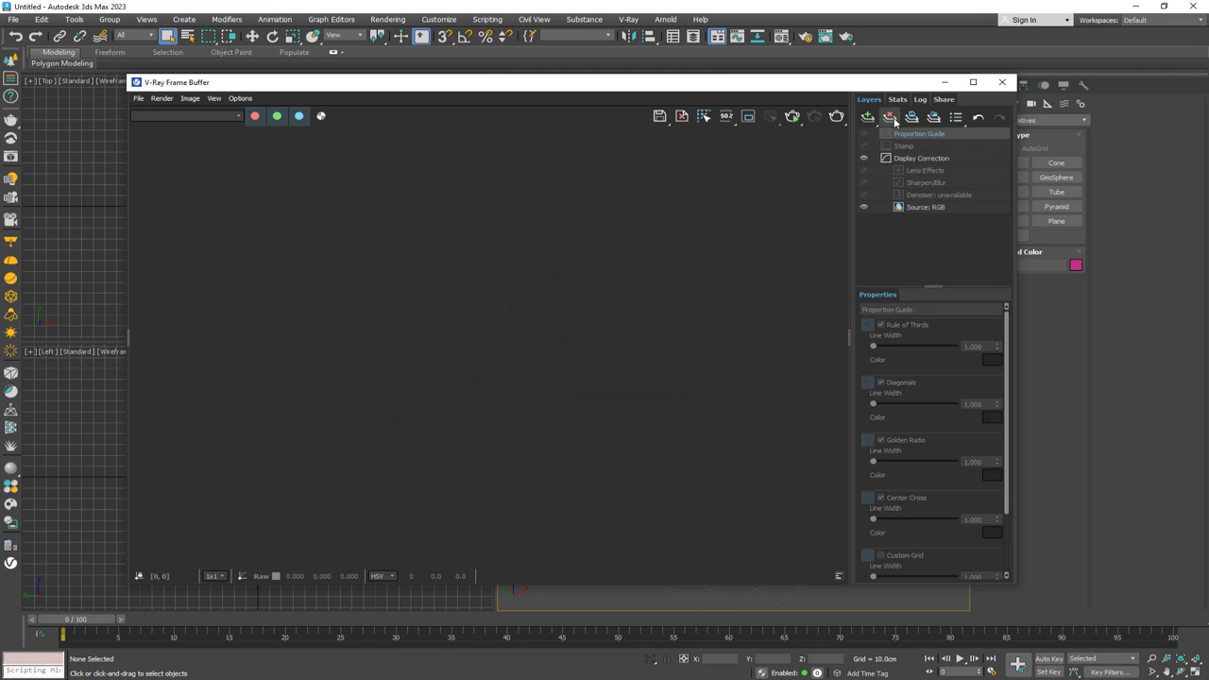
left_click(890, 117)
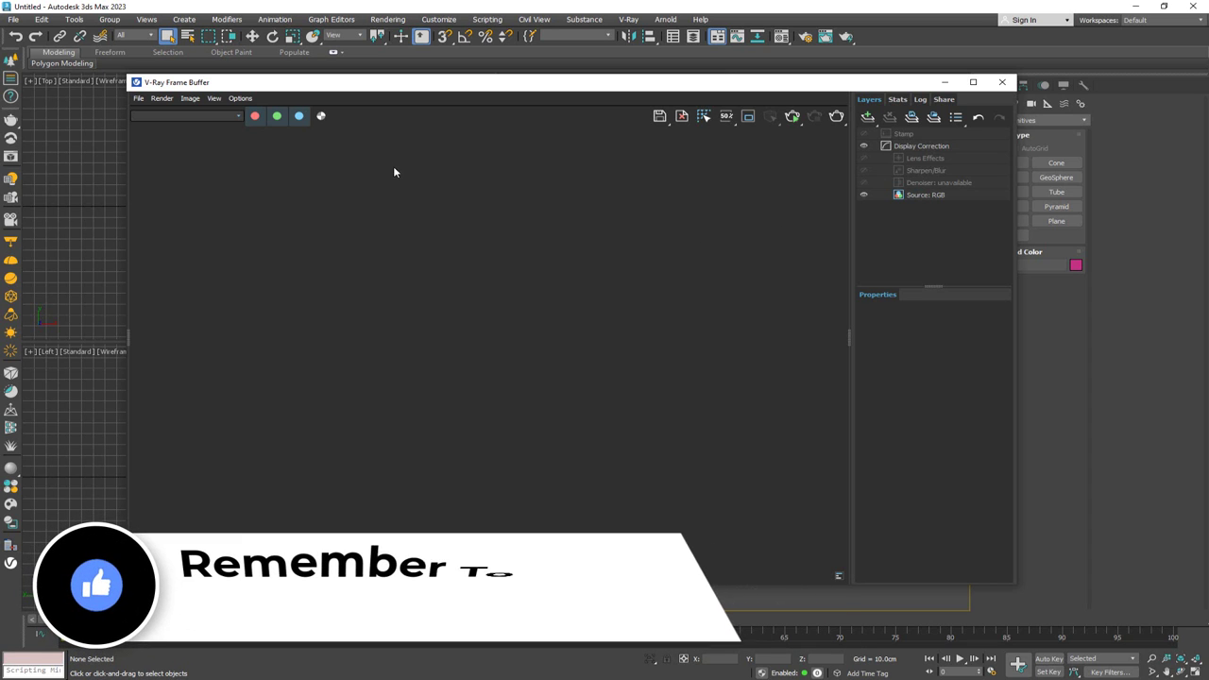
Open Batch Image Processing to examine its input folder, output folder, layer preset and filename suffix fields, and close it without processing.
left_click(139, 98)
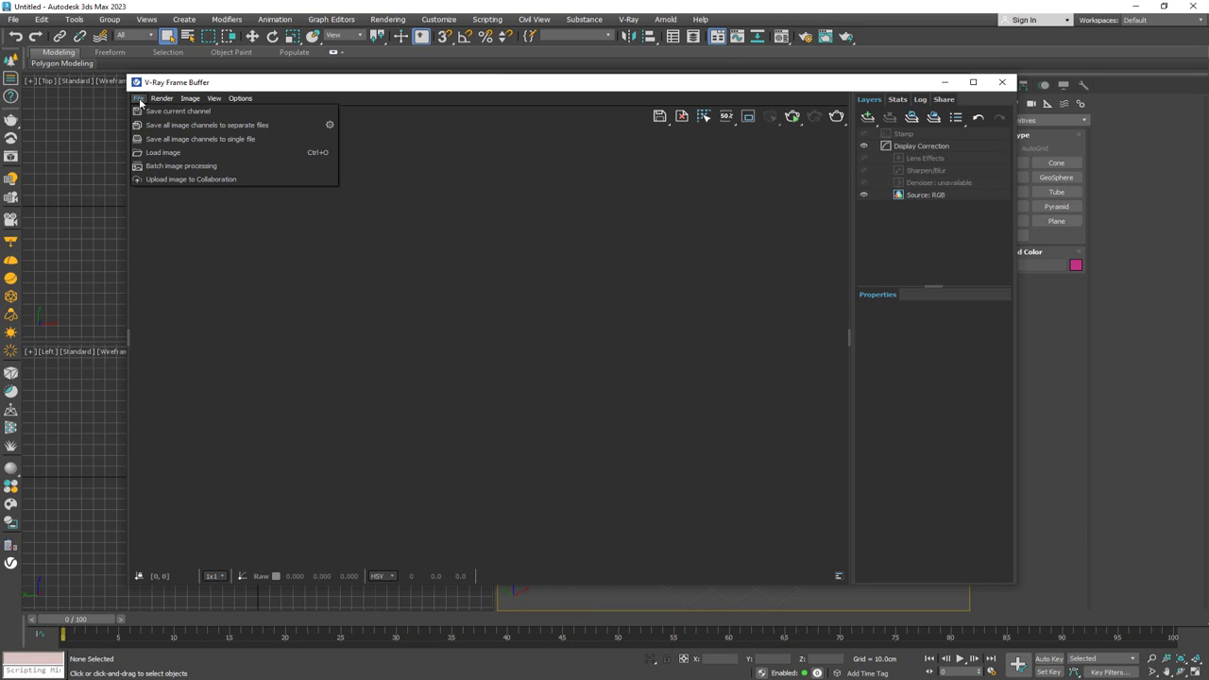
left_click(168, 170)
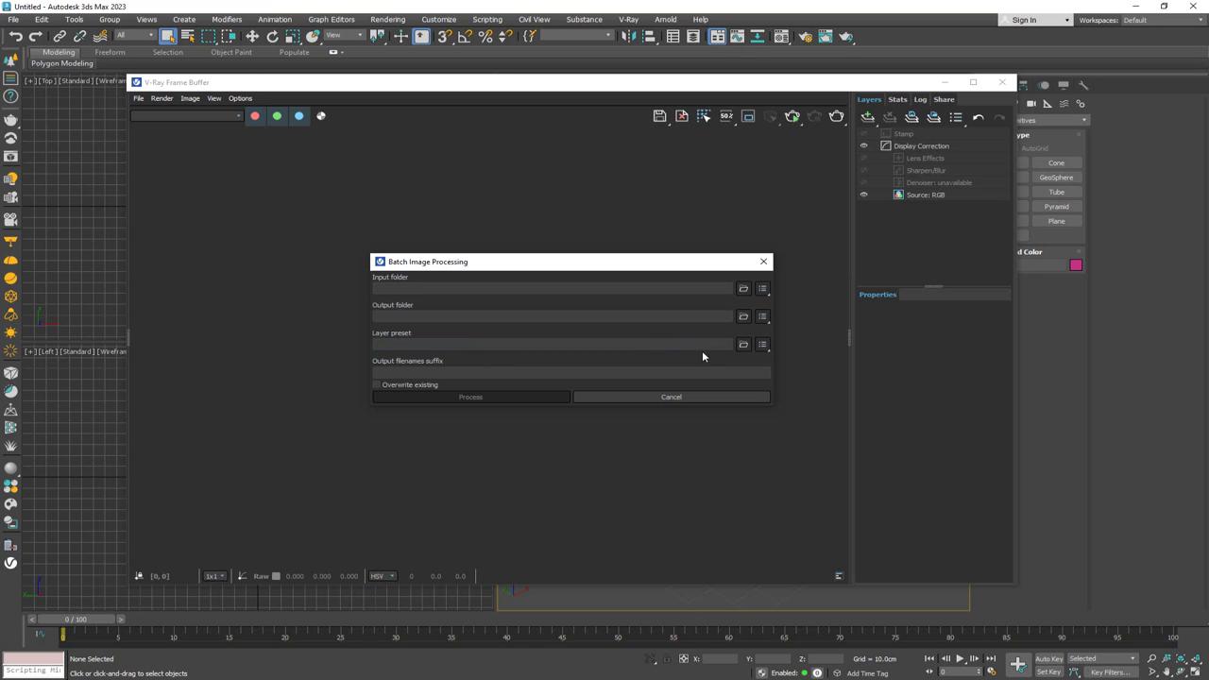
left_click(763, 261)
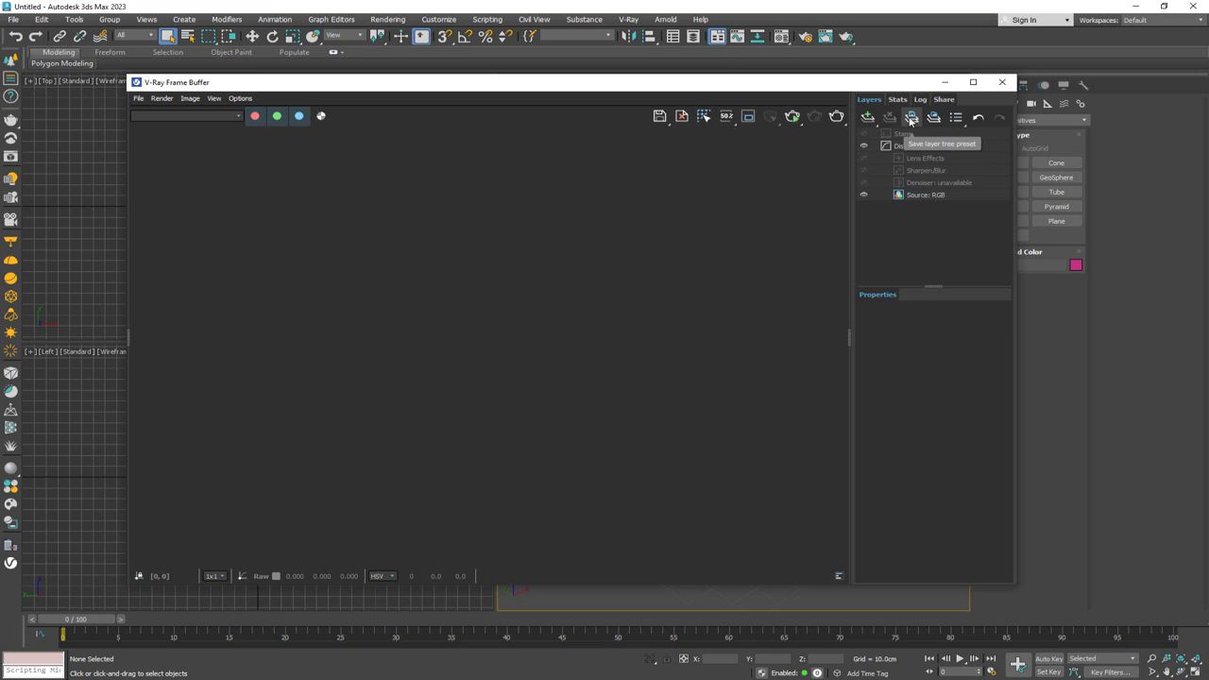
left_click(138, 98)
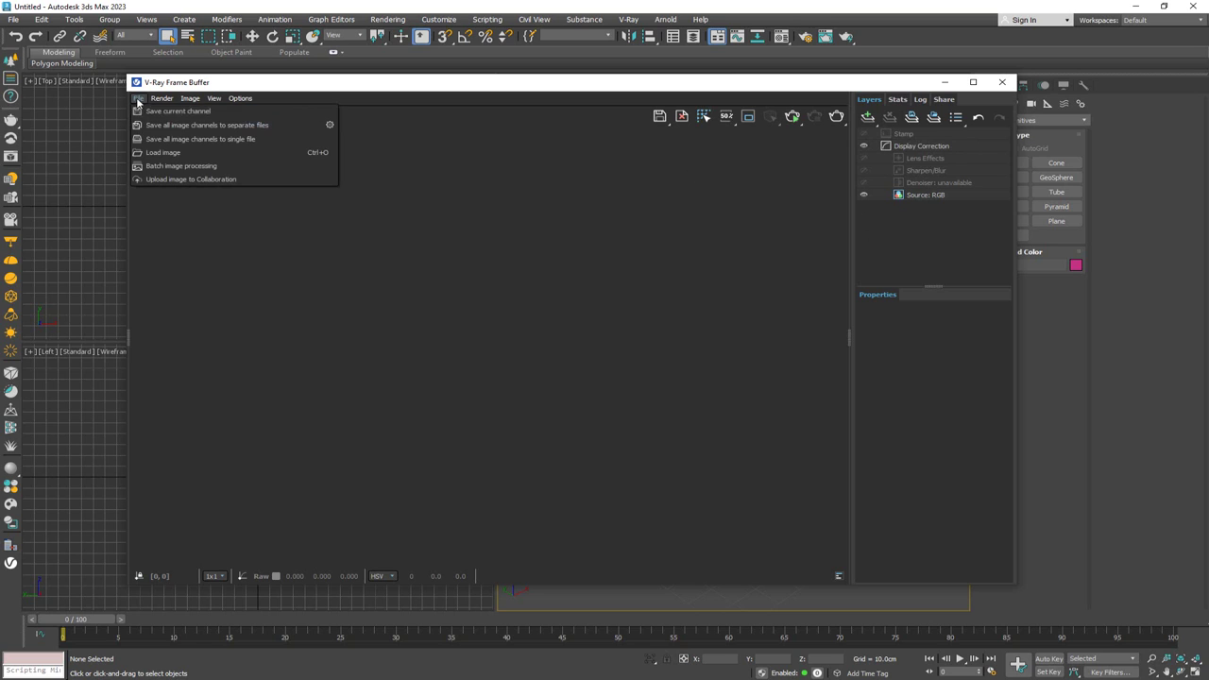
left_click(160, 168)
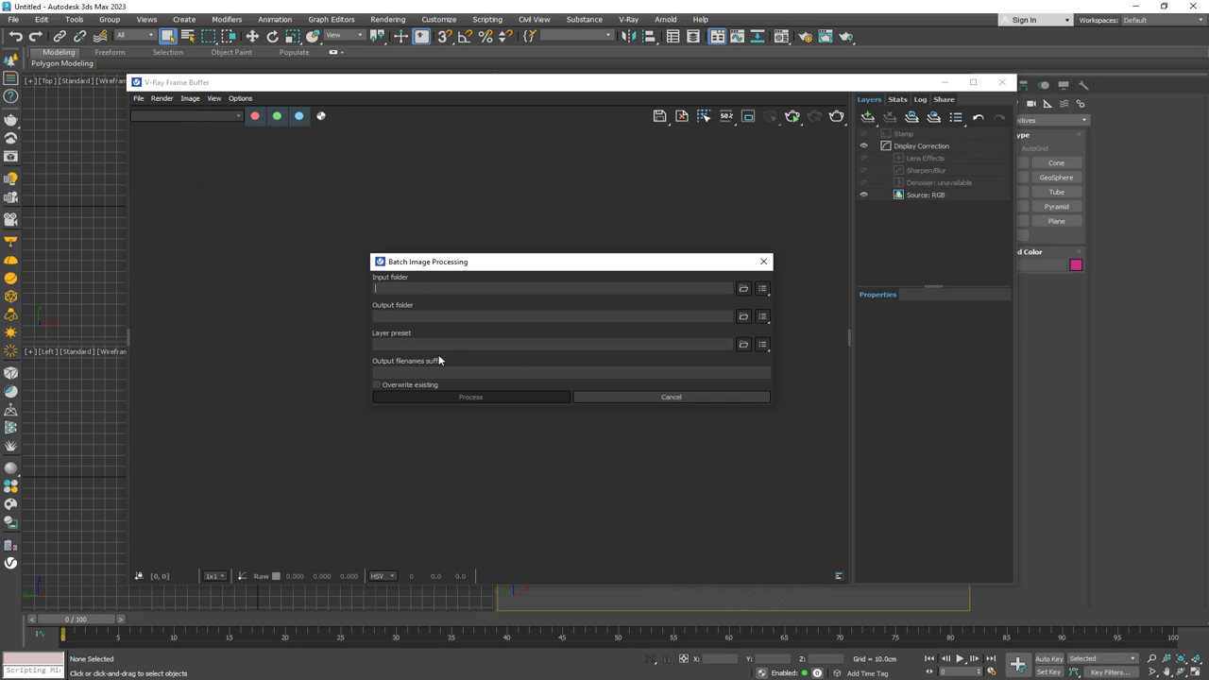
left_click(763, 261)
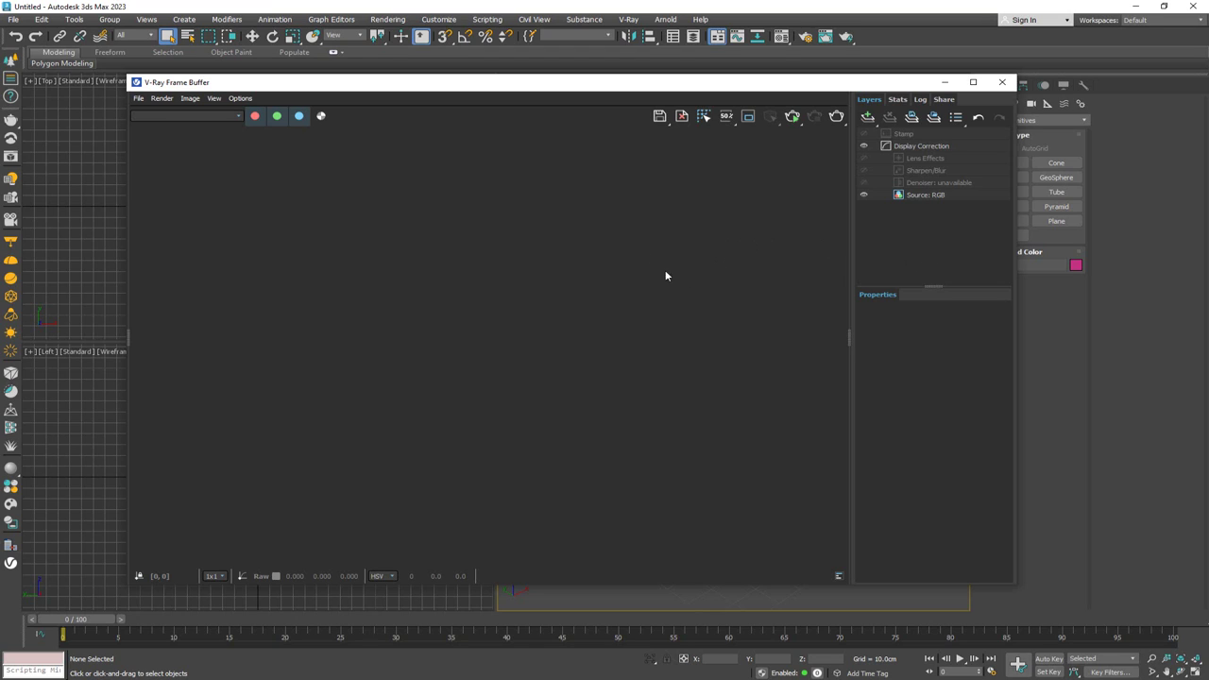
left_click(629, 21)
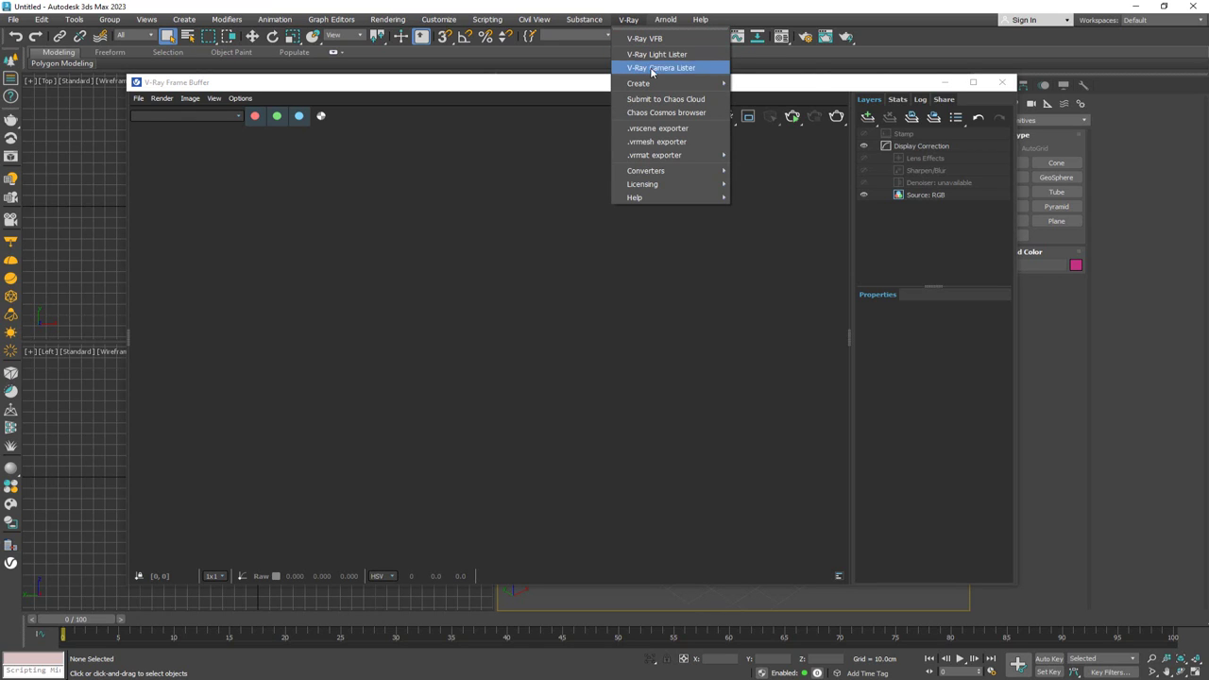
mouse_move(654, 85)
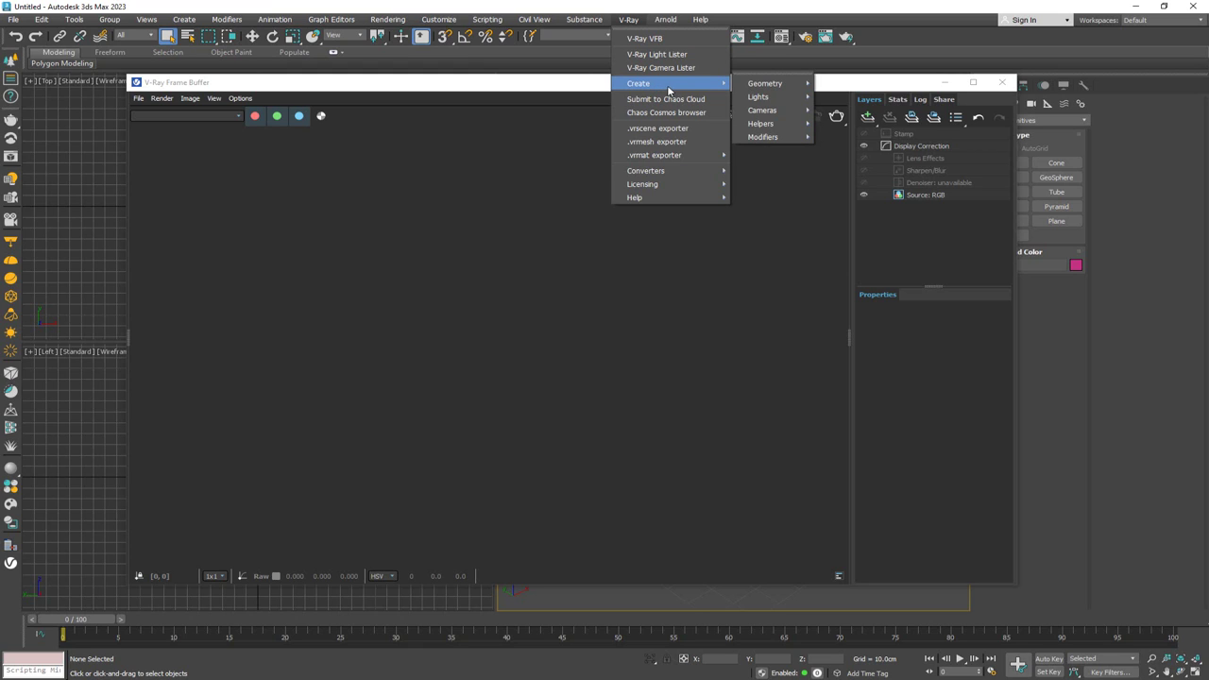
left_click(630, 22)
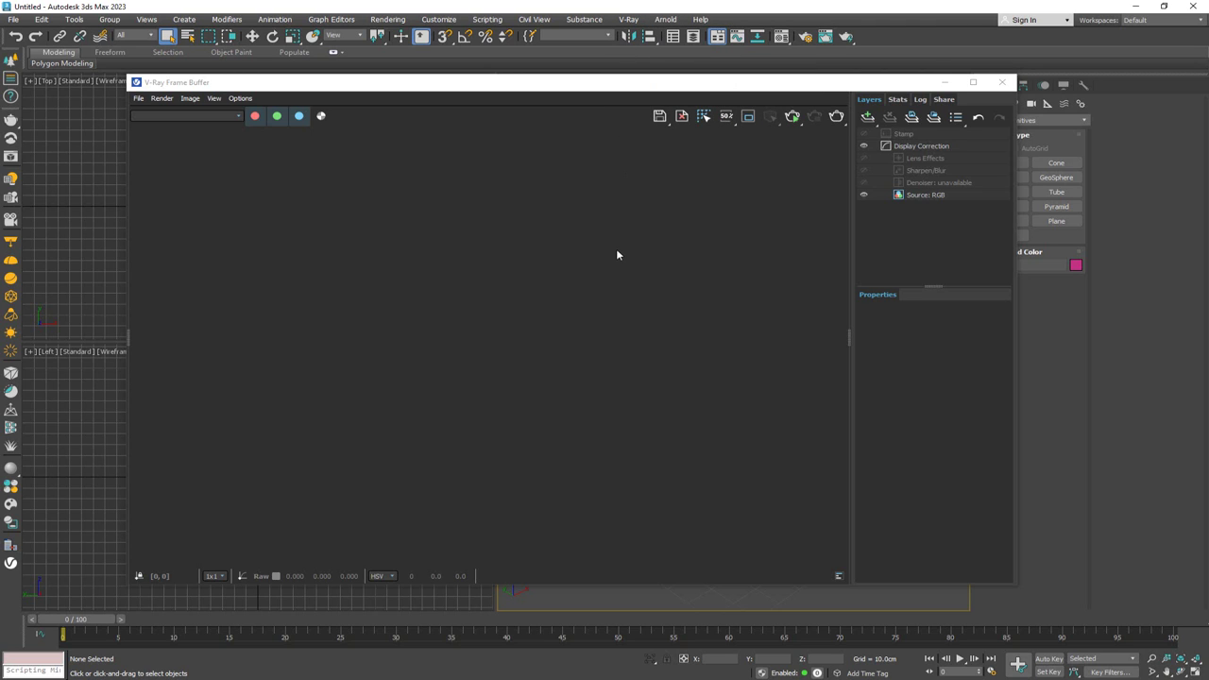
Close the V-Ray Frame Buffer and open the Material Editor, enlarging and positioning it to show more of the VRayMtl parameters.
left_click(1000, 83)
key("m")
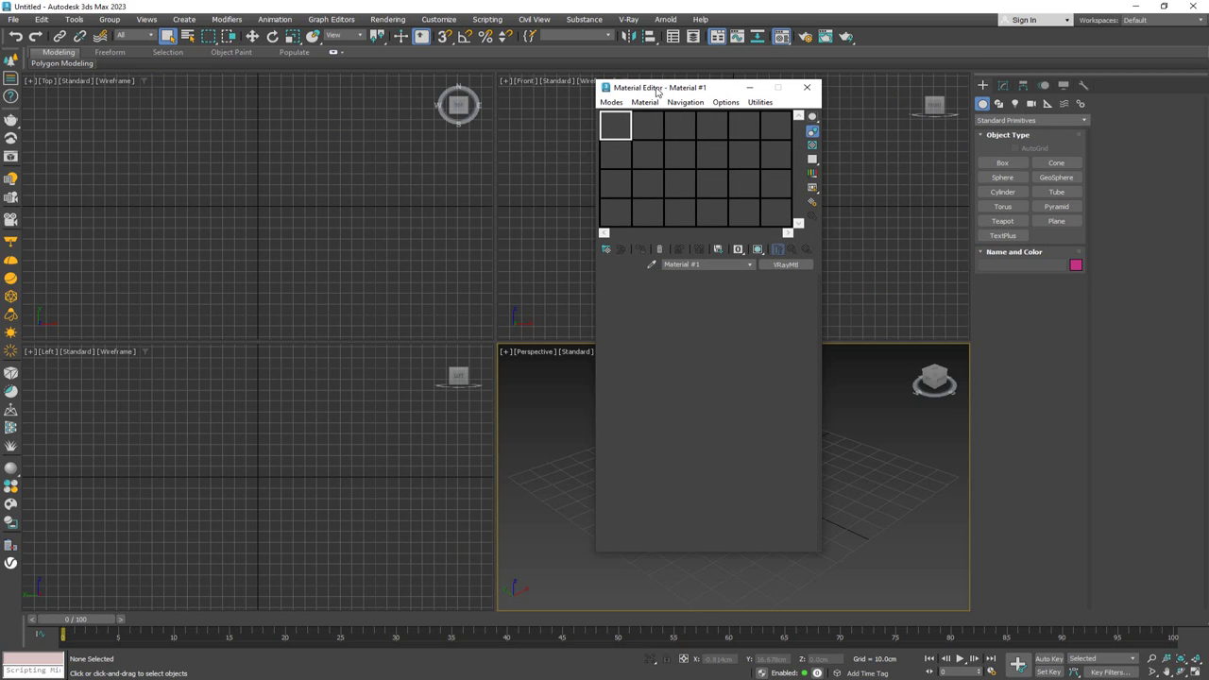
left_click_drag(656, 91, 296, 110)
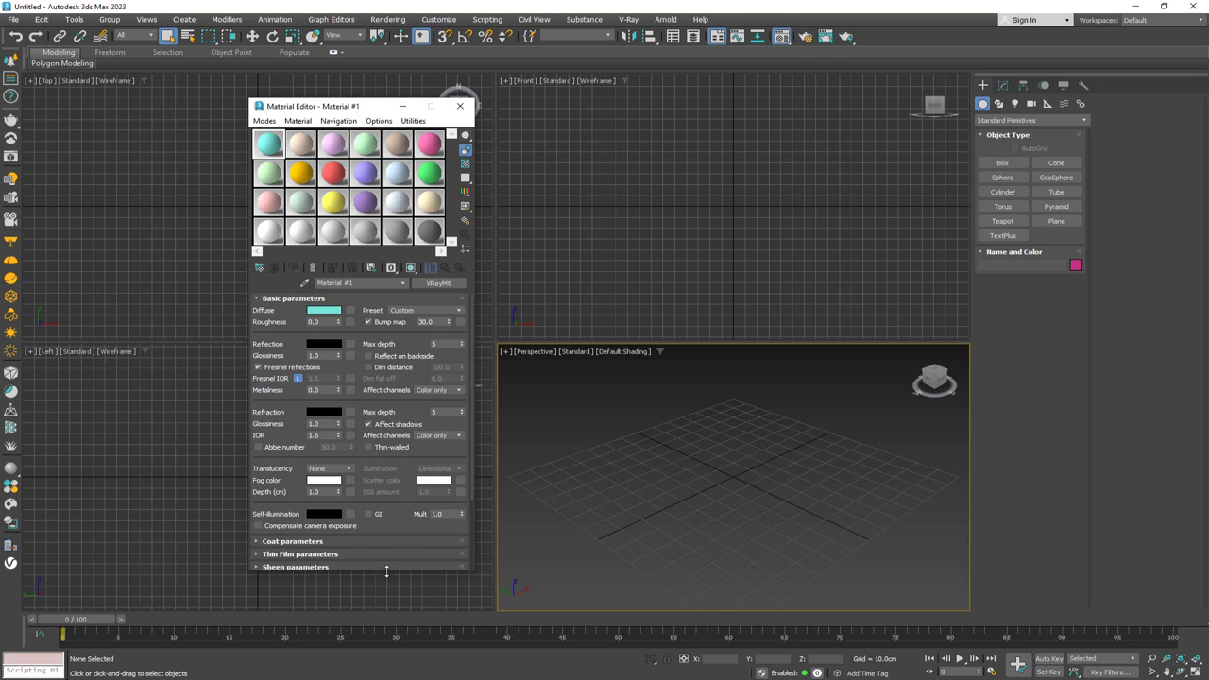
left_click_drag(386, 570, 386, 653)
left_click_drag(339, 109, 319, 68)
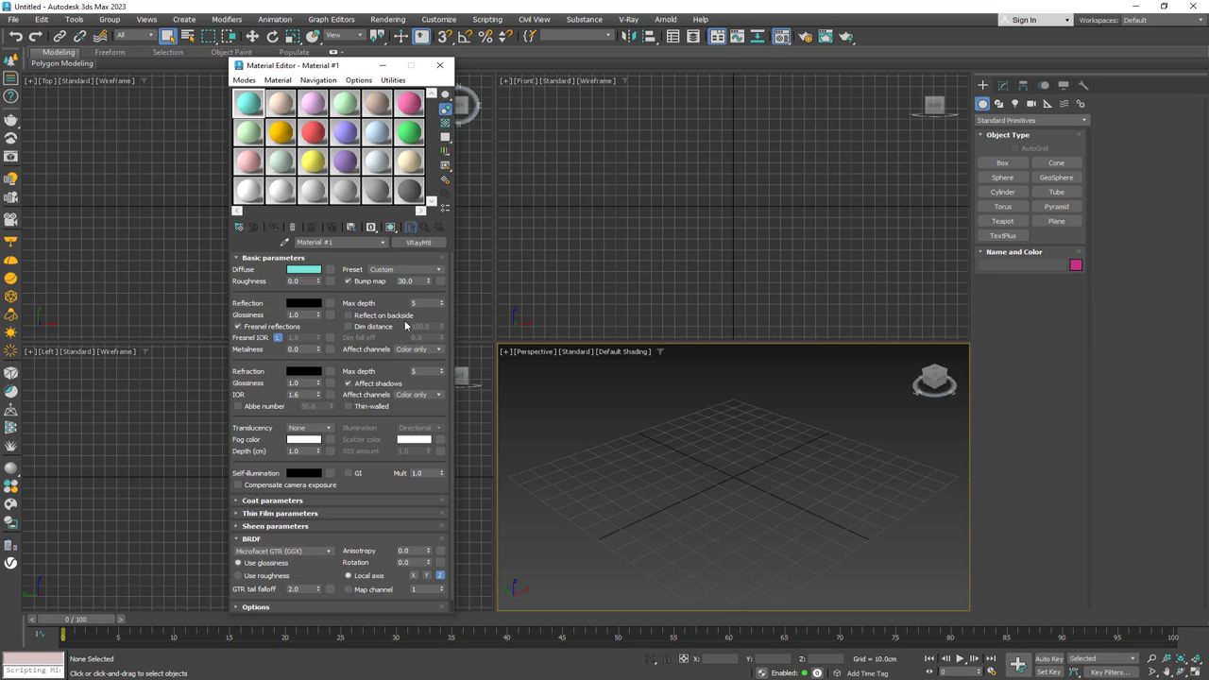
Place a V-Ray dome light behind the grid in the Perspective view and give it a VRayBitmap environment map.
left_click(11, 262)
left_click(614, 398)
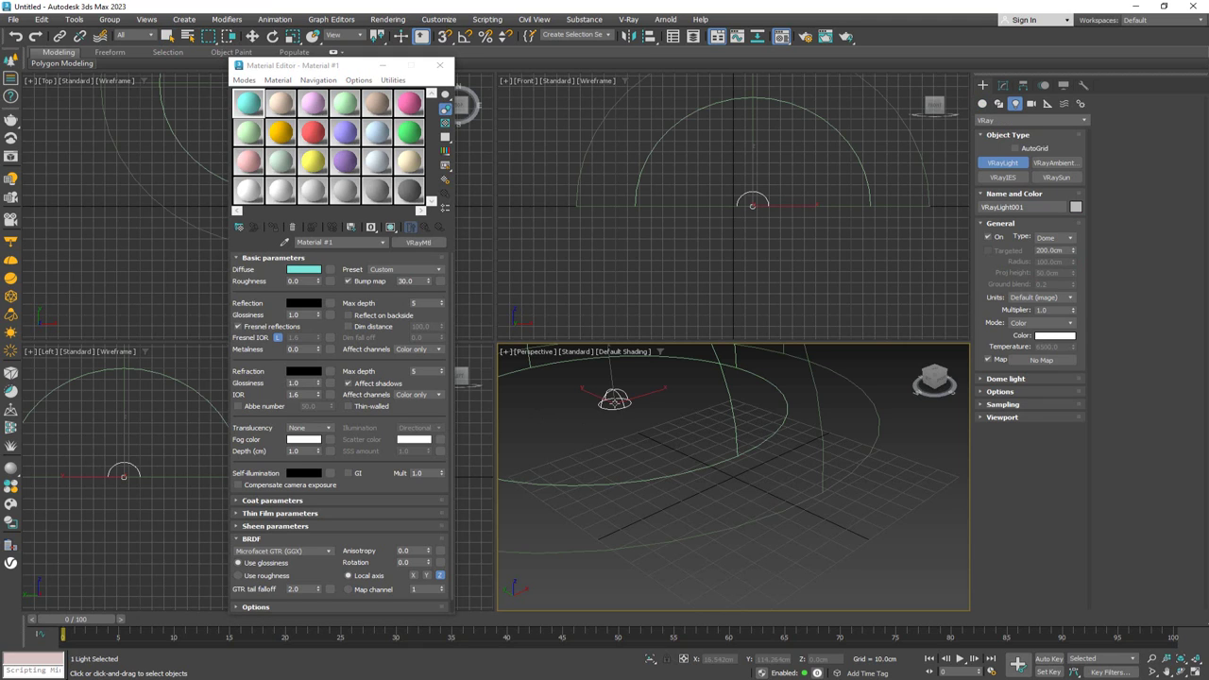
right_click(683, 412)
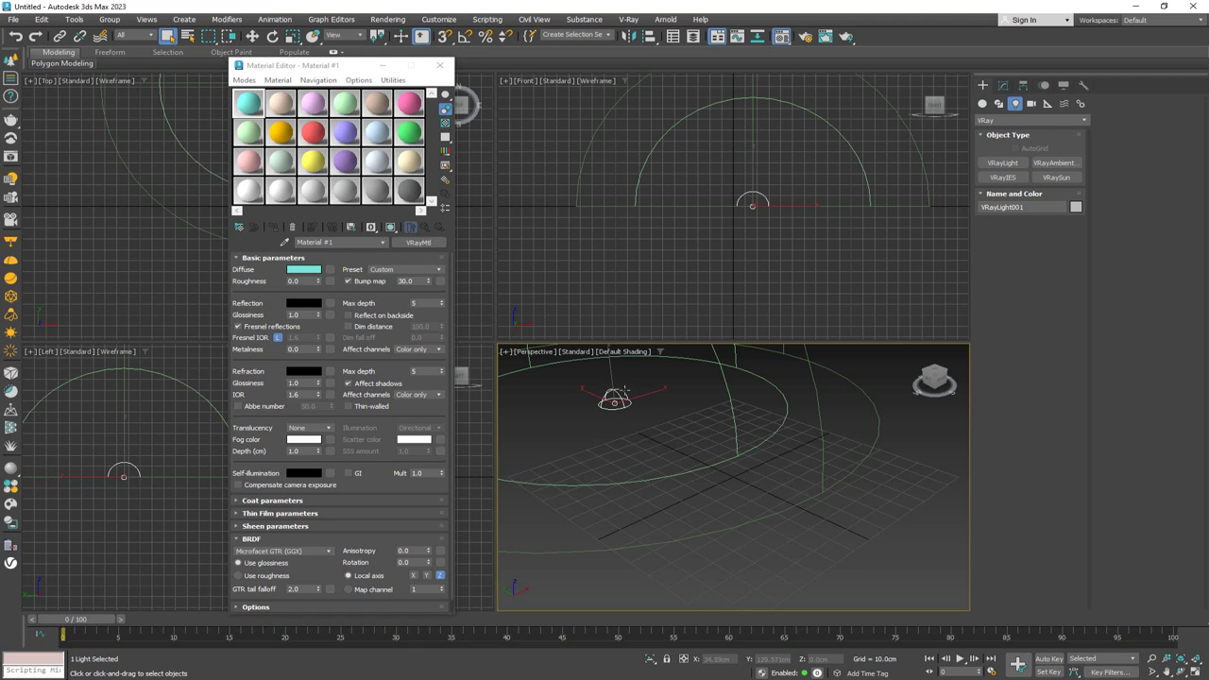
left_click(1003, 86)
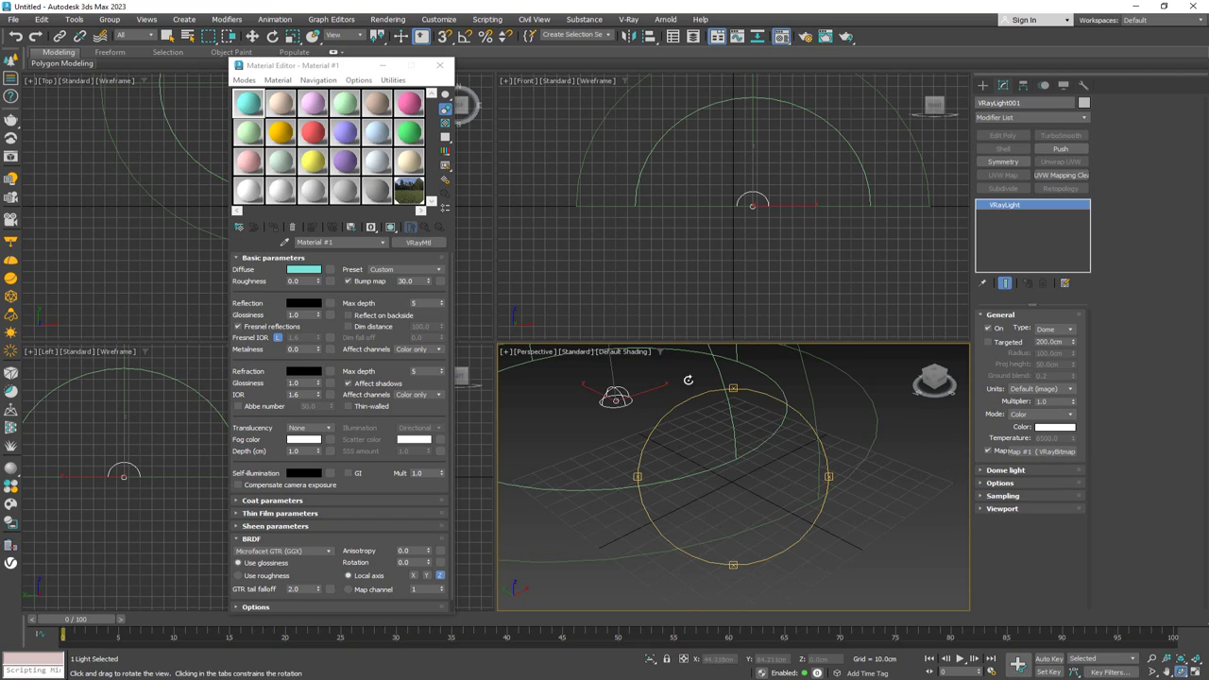
Create a GeoSphere at the center of the Perspective grid and raise it to a height of about 24.7 cm.
left_click(982, 86)
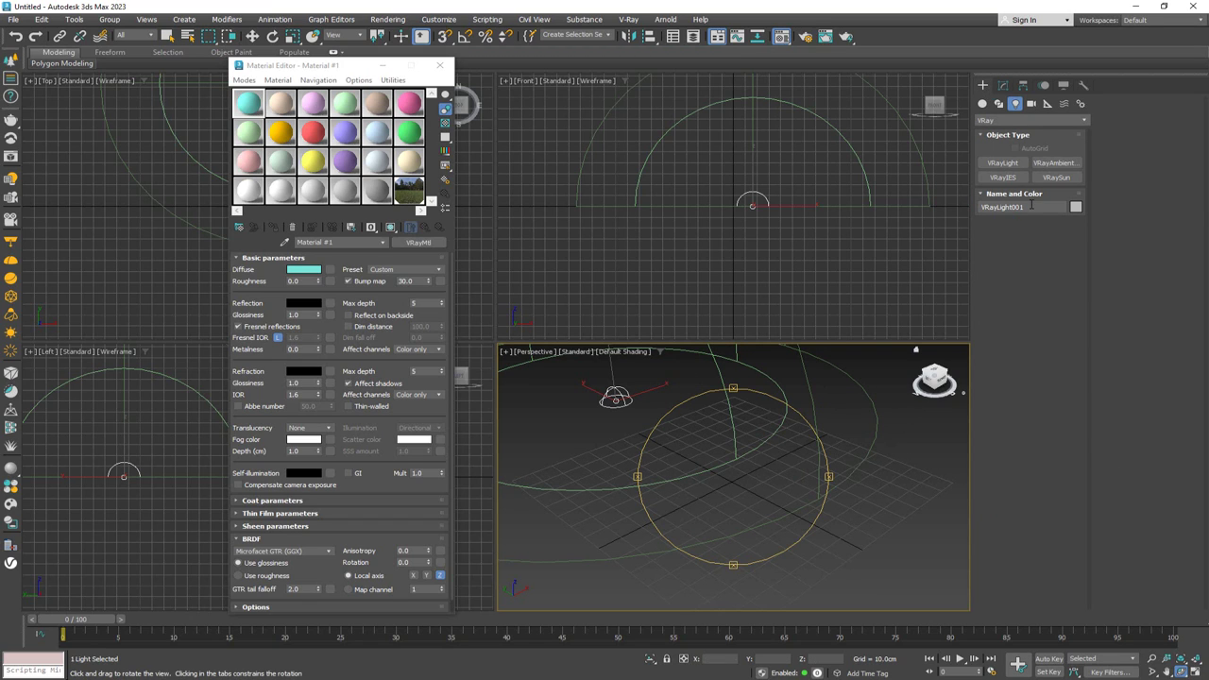
left_click(982, 103)
left_click(1024, 180)
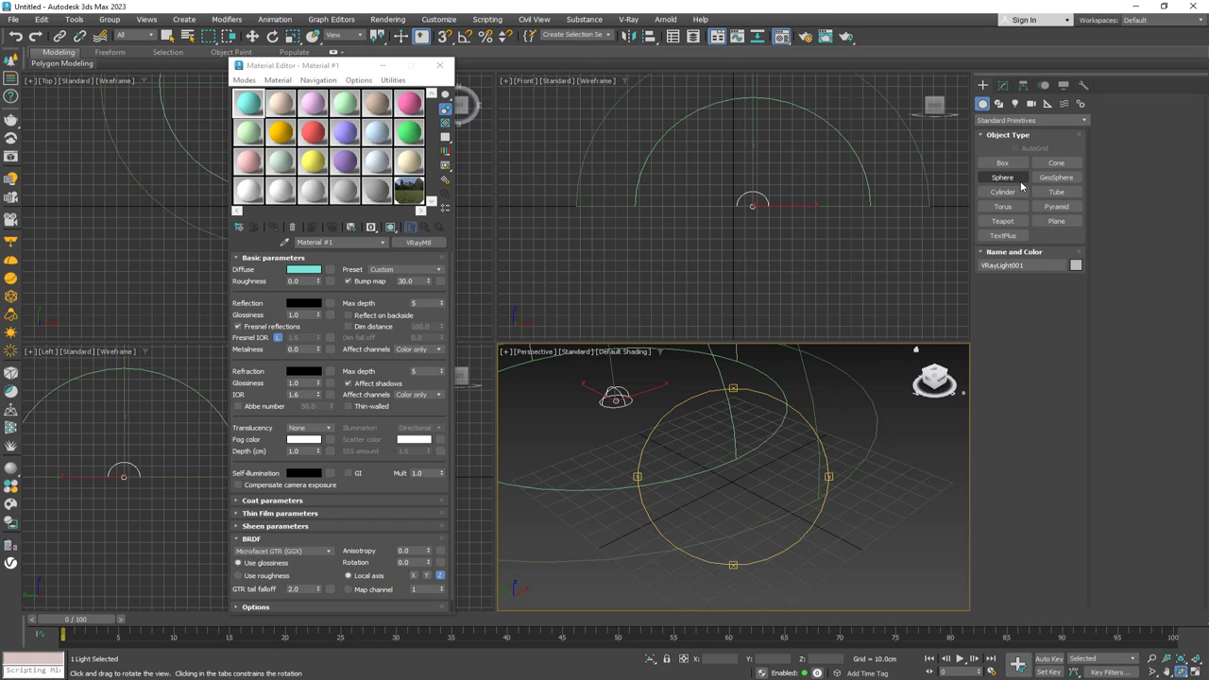
left_click(1047, 184)
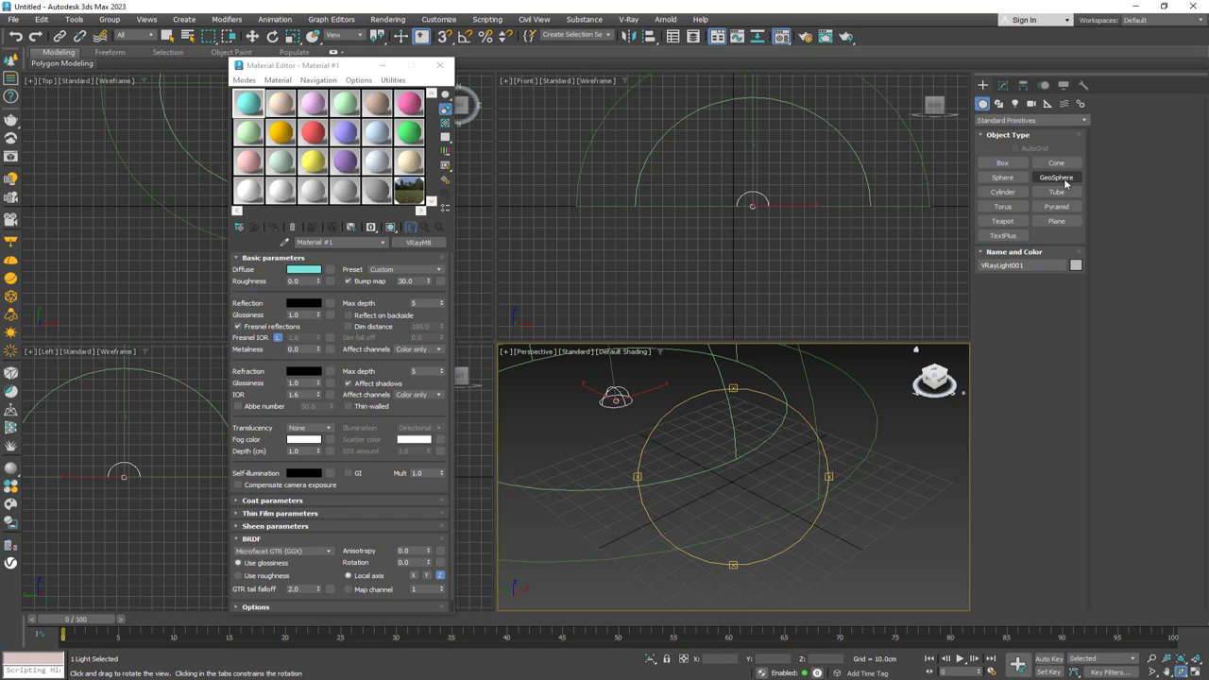
left_click(758, 510)
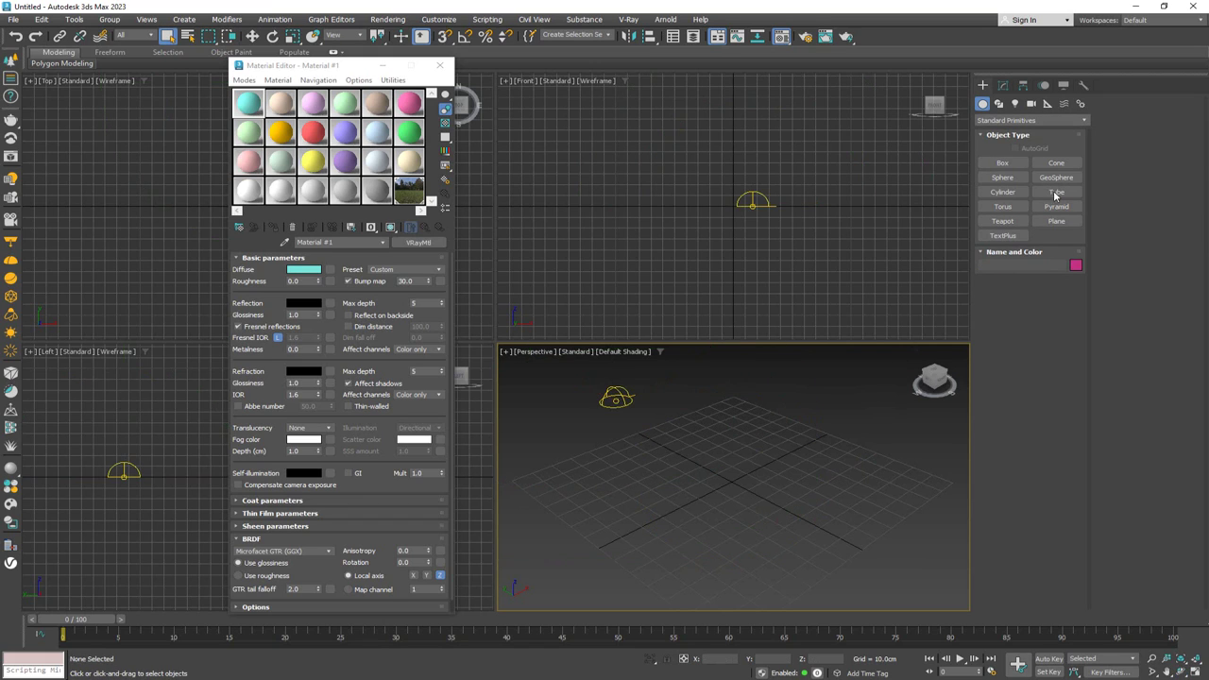
left_click(1063, 184)
left_click_drag(734, 482, 732, 404)
key("w")
middle_click_drag(732, 404, 727, 423)
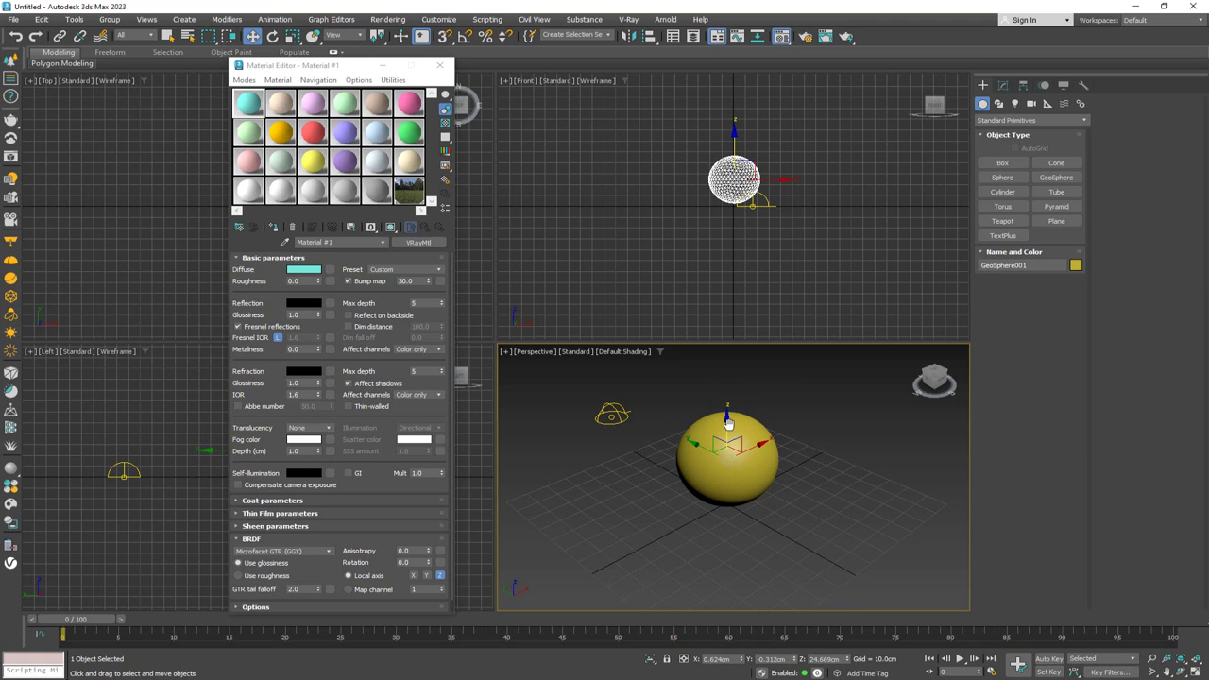
Show the safe frame in the Perspective view and set a custom render output size of 1000 by 1000.
key("shift+f")
left_click(643, 458)
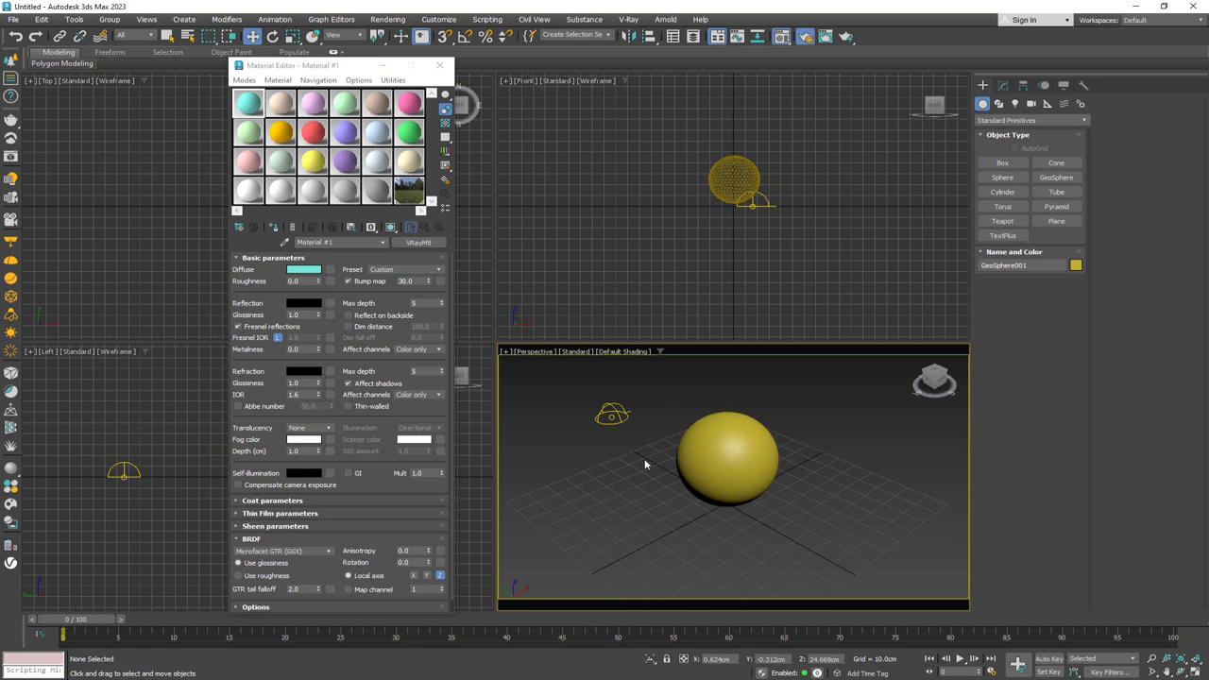
key("F10")
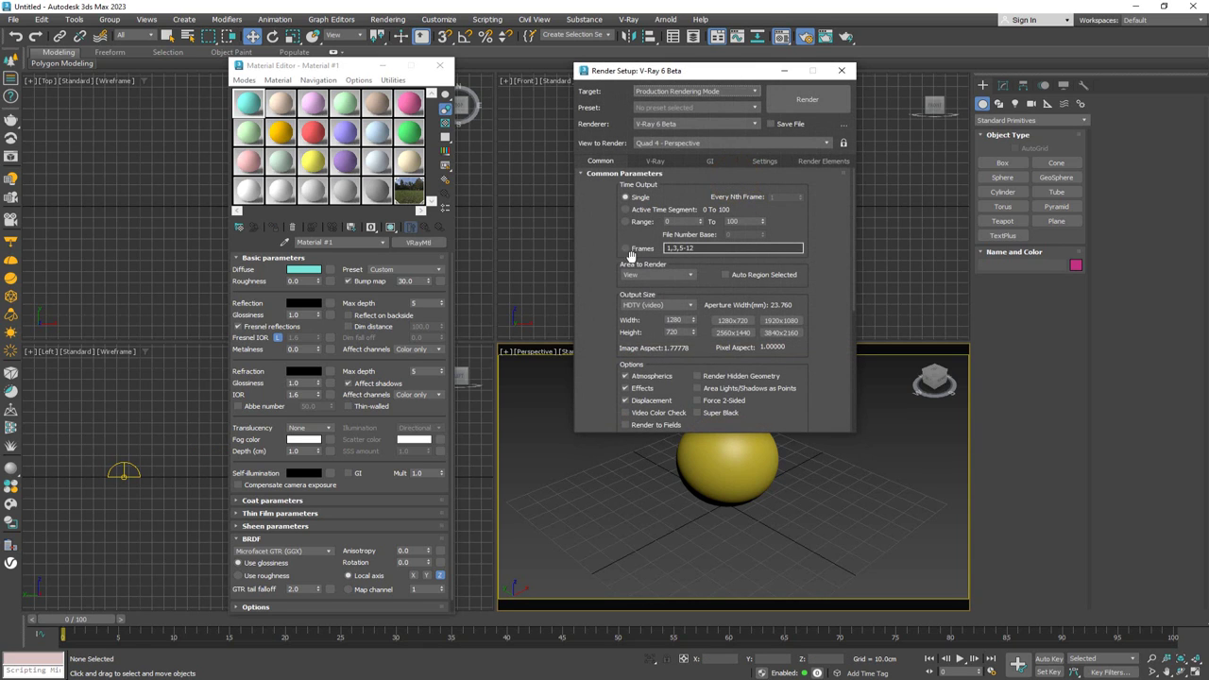
left_click(680, 306)
left_click(653, 319)
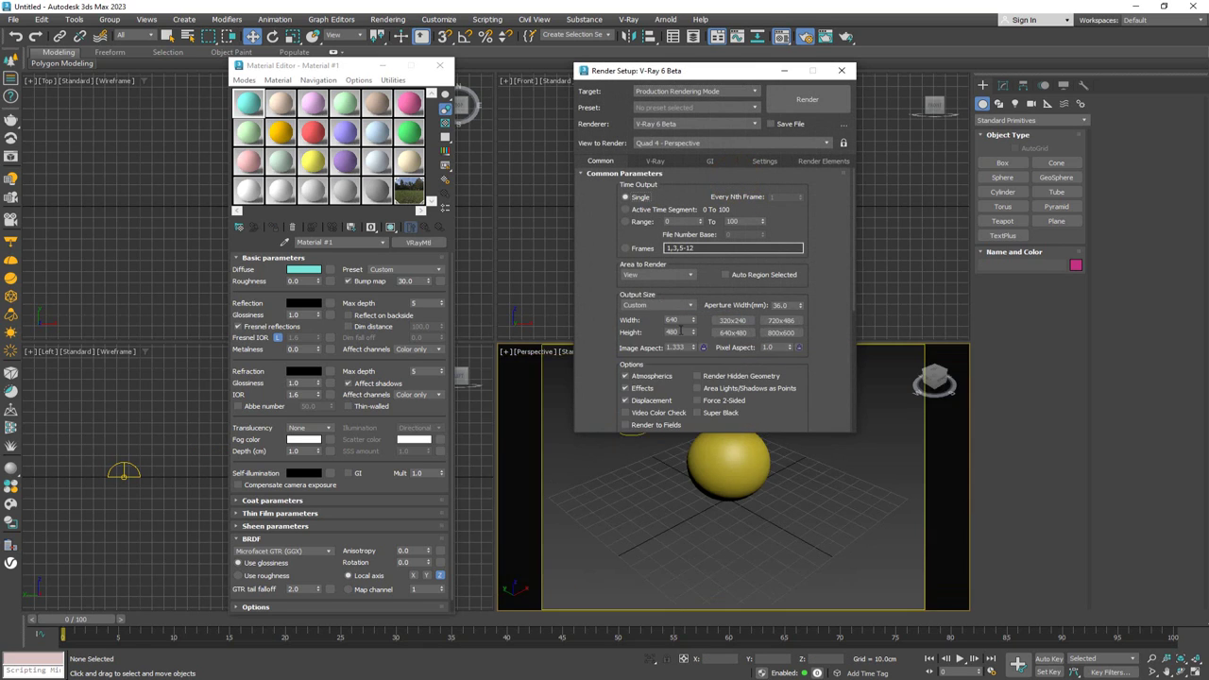
double_click(678, 320)
type("1000")
key("Tab")
type("100.0")
key("Tab")
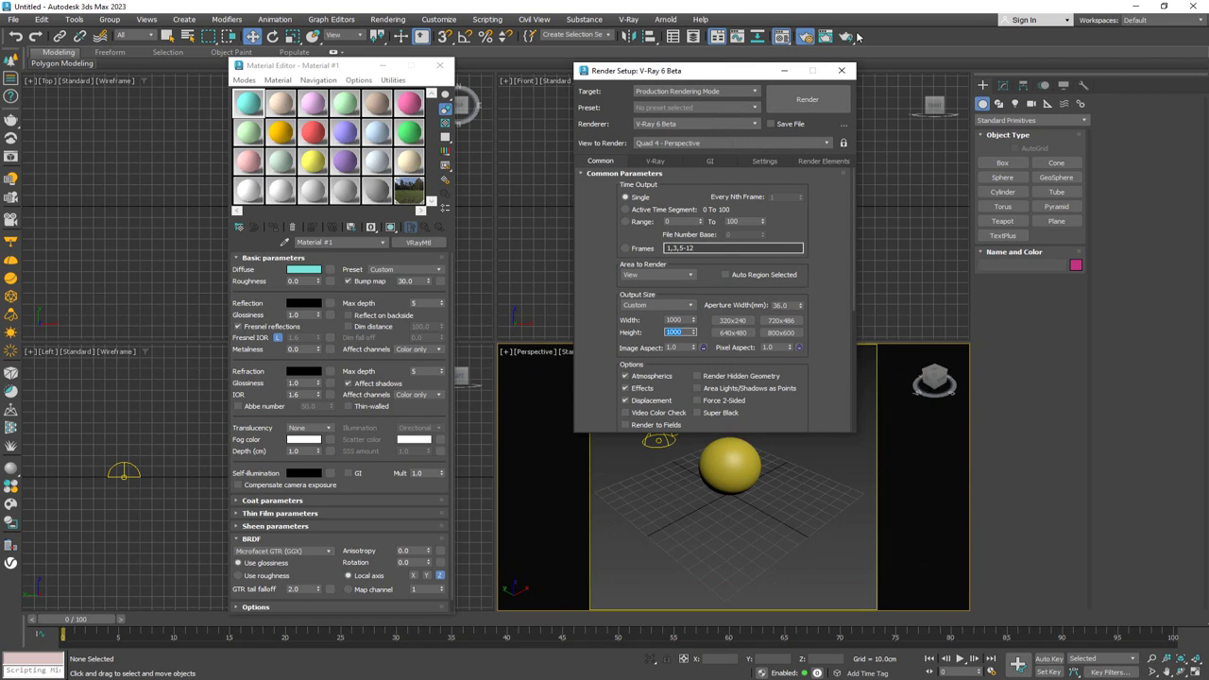
left_click(841, 69)
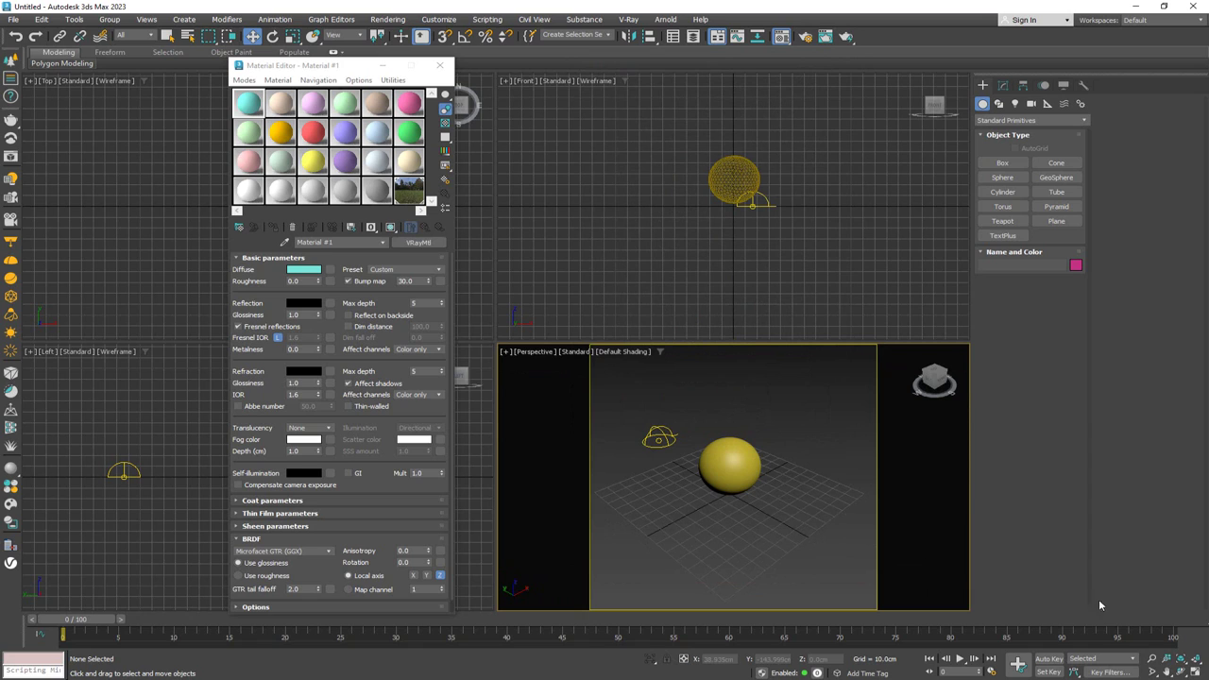
Enlarge the sphere in the Perspective view, start an interactive V-Ray render, and arrange the Material Editor and frame buffer side by side.
left_click(1151, 658)
left_click_drag(732, 462, 738, 461)
right_click(737, 461)
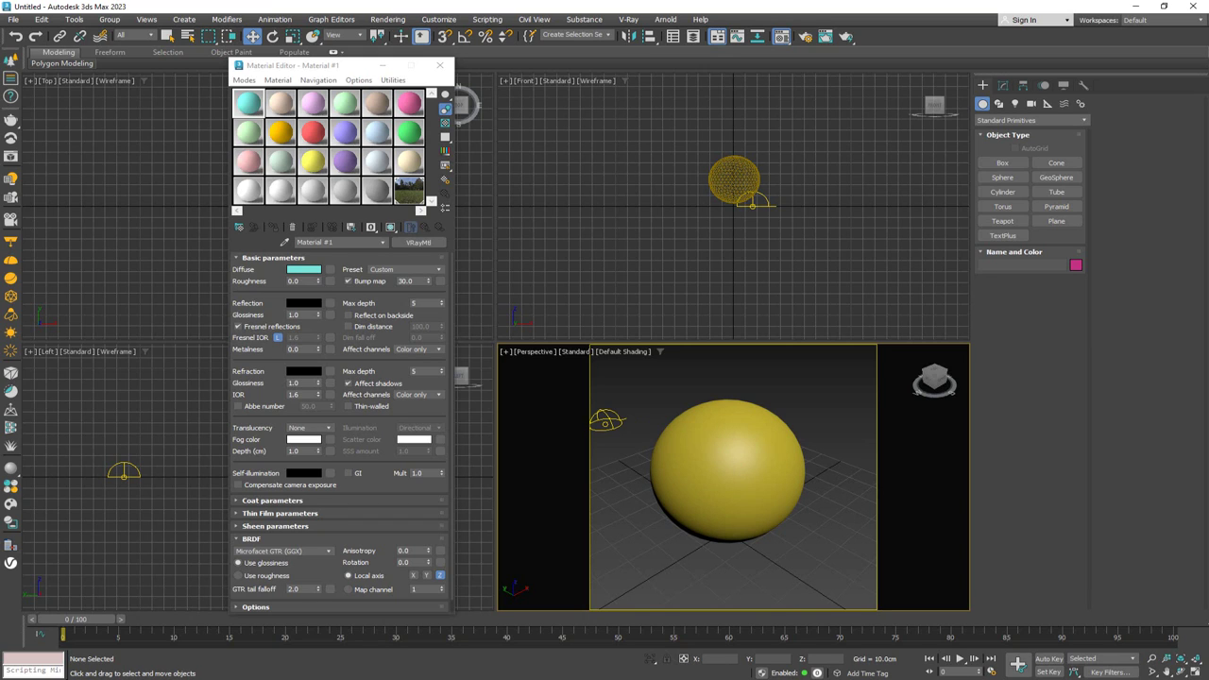
key("shift+q")
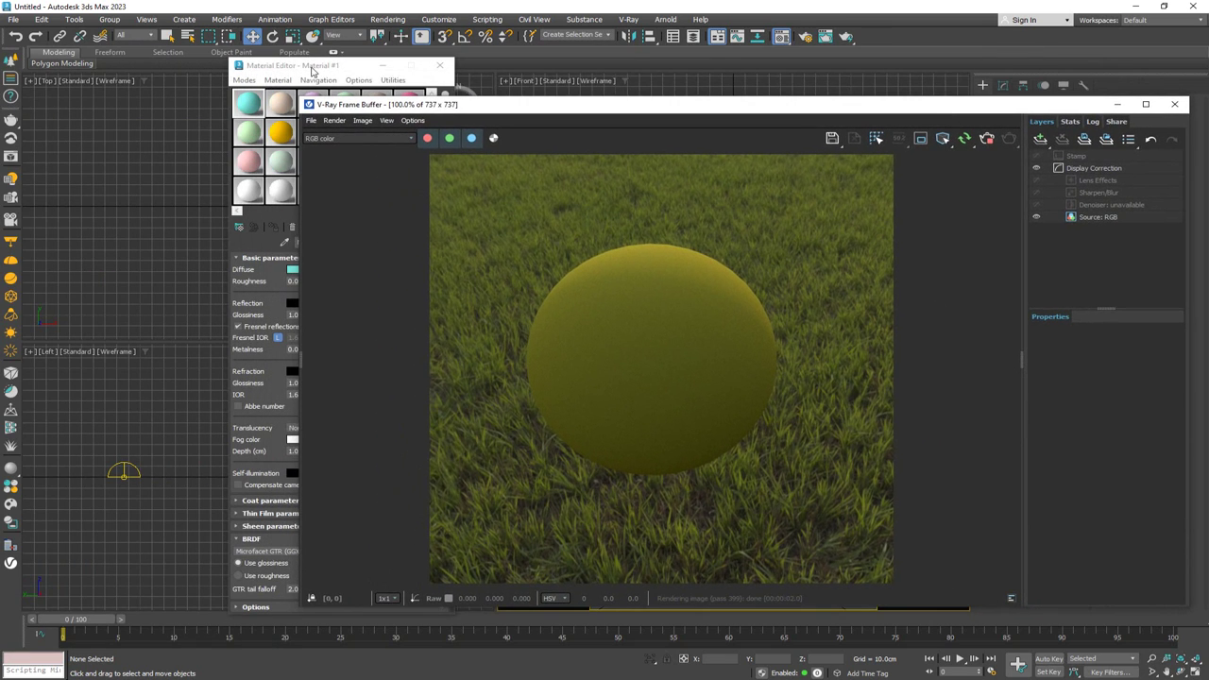
left_click_drag(311, 72, 130, 81)
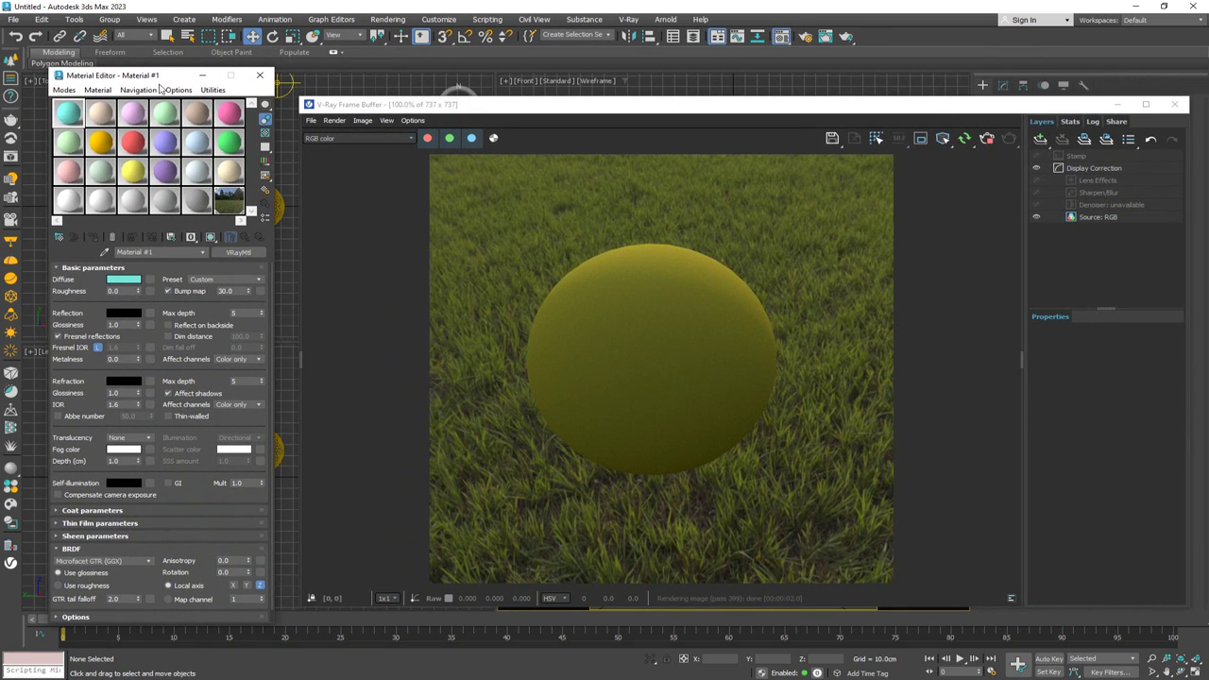
left_click_drag(678, 114, 687, 90)
Select the sphere and assign it the turquoise V-Ray material from the first sample slot.
left_click(723, 419)
left_click(80, 121)
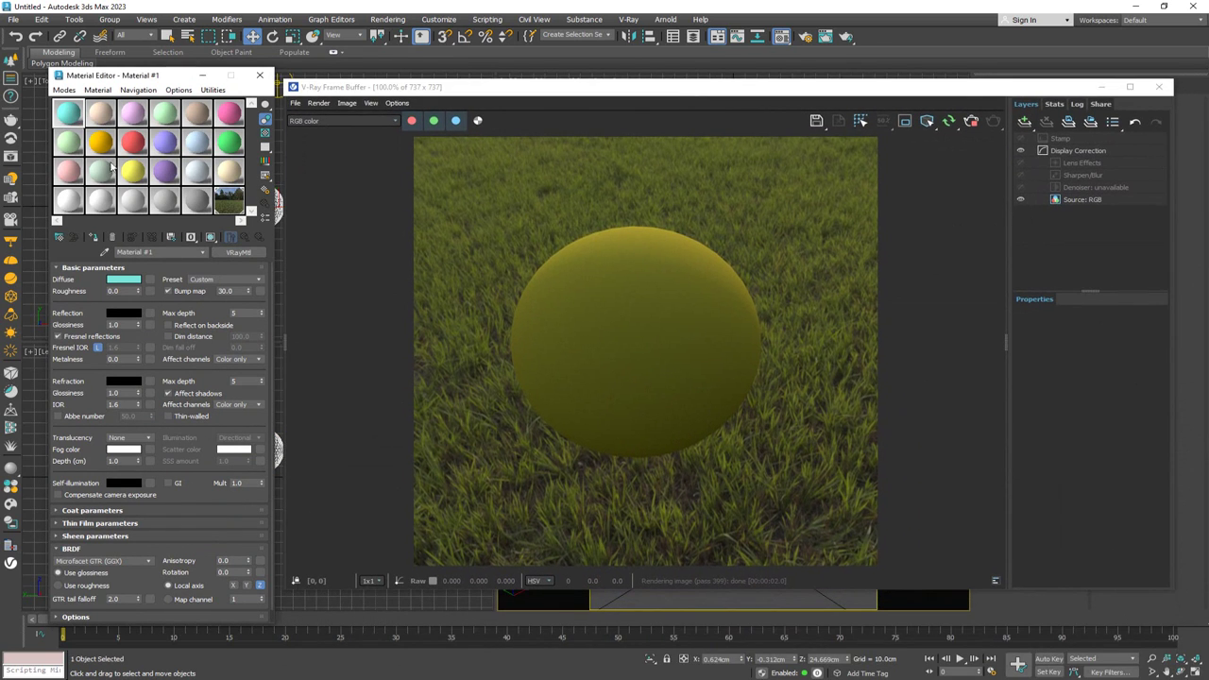
left_click(102, 238)
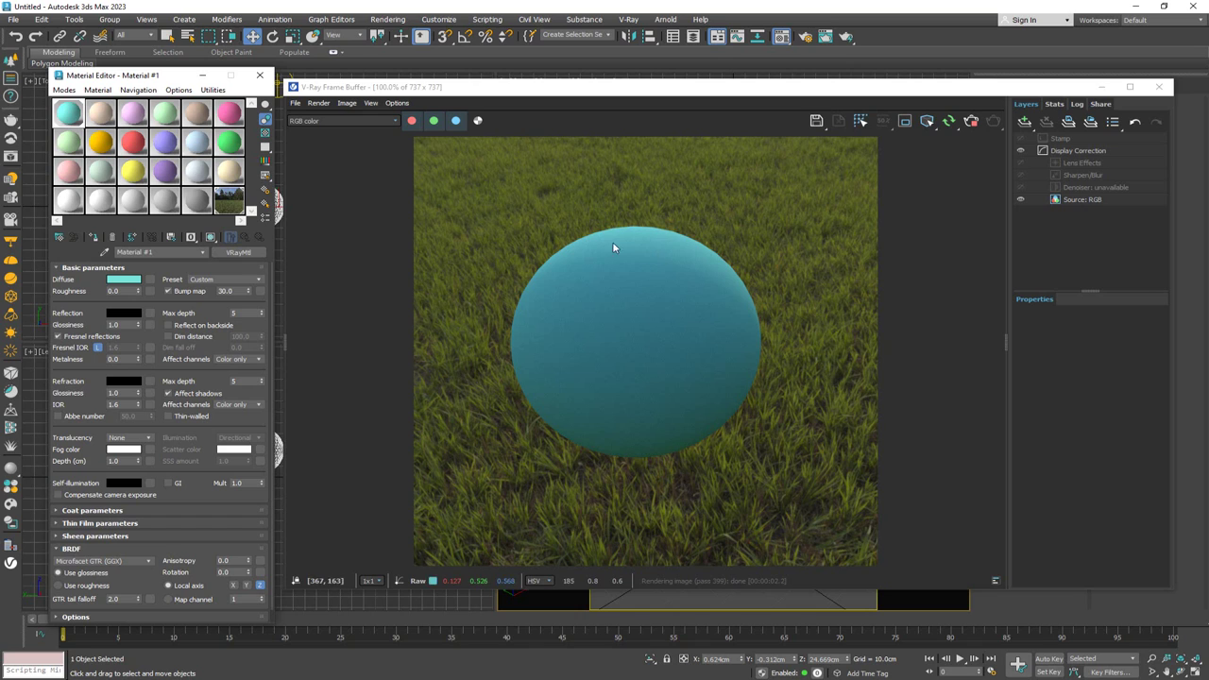
Set the diffuse color of the sphere's material to black.
left_click(132, 283)
left_click(120, 184)
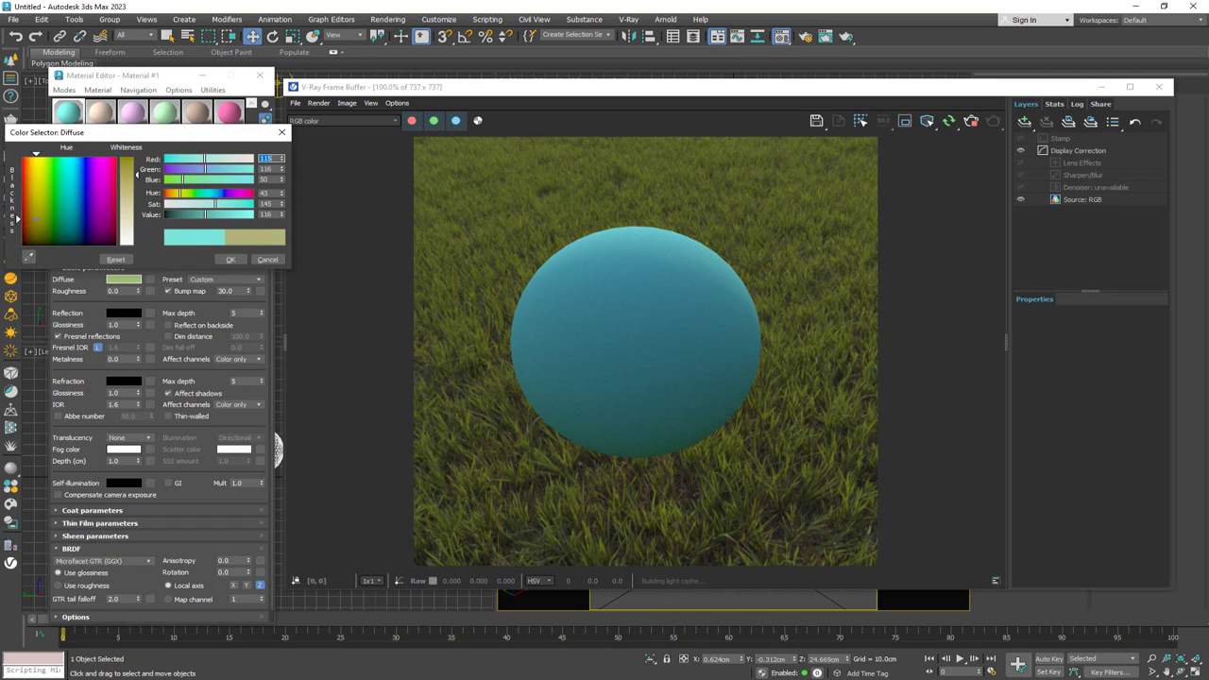
left_click_drag(119, 184, 120, 244)
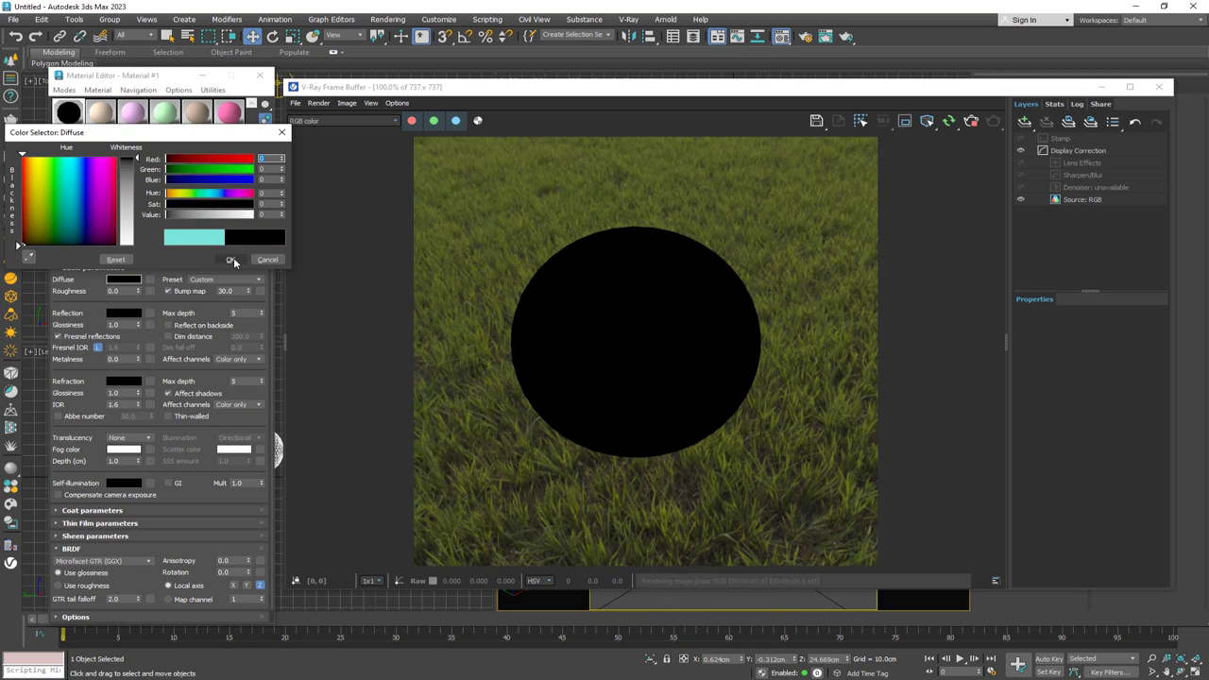
left_click(230, 259)
Set both the reflection and the refraction color of the sphere's material to white.
left_click(123, 312)
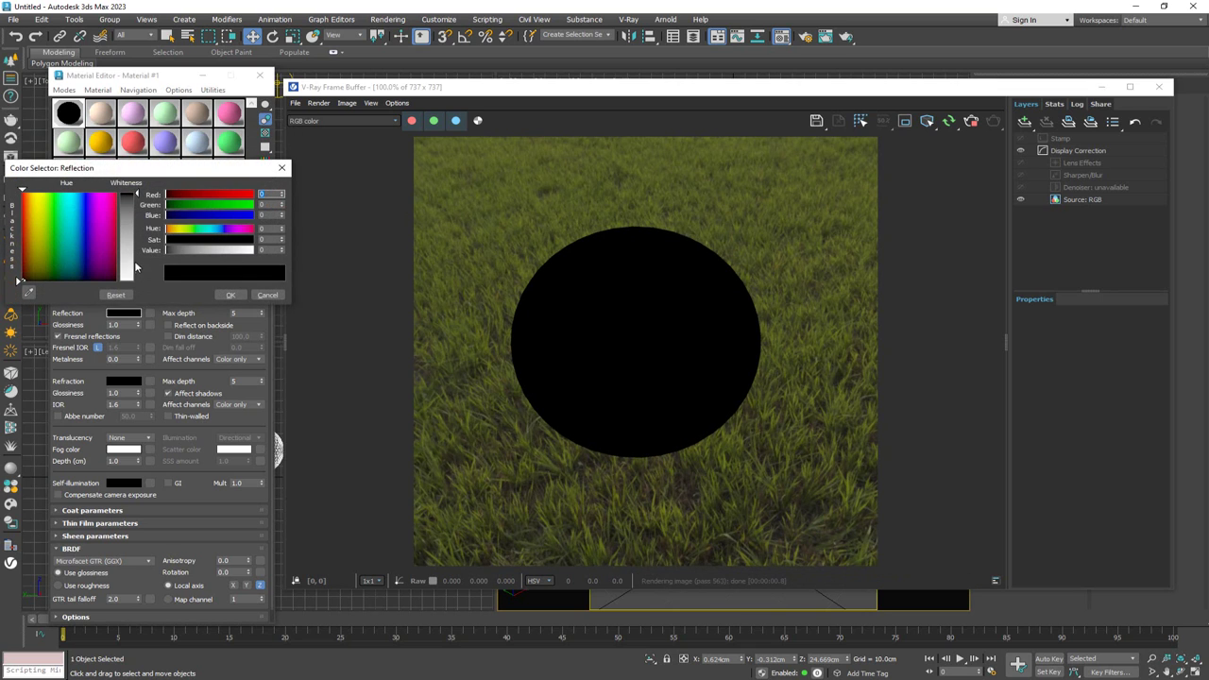
left_click_drag(137, 193, 137, 281)
left_click(230, 295)
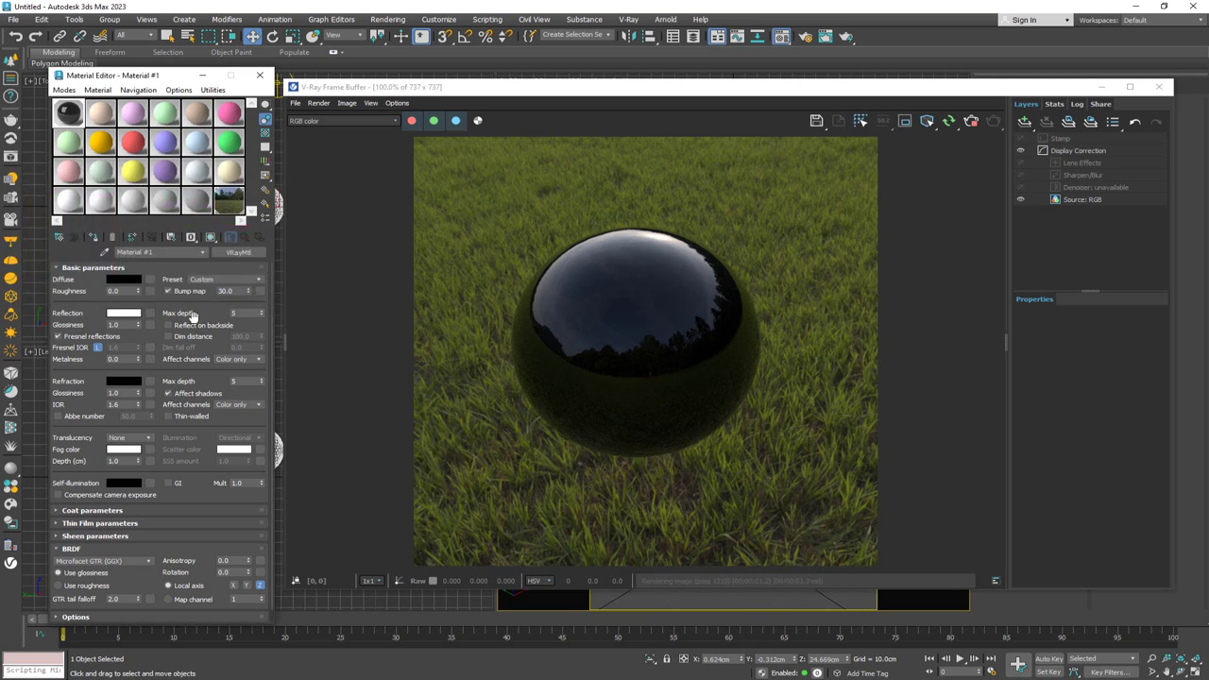
left_click(130, 381)
left_click_drag(132, 253, 133, 346)
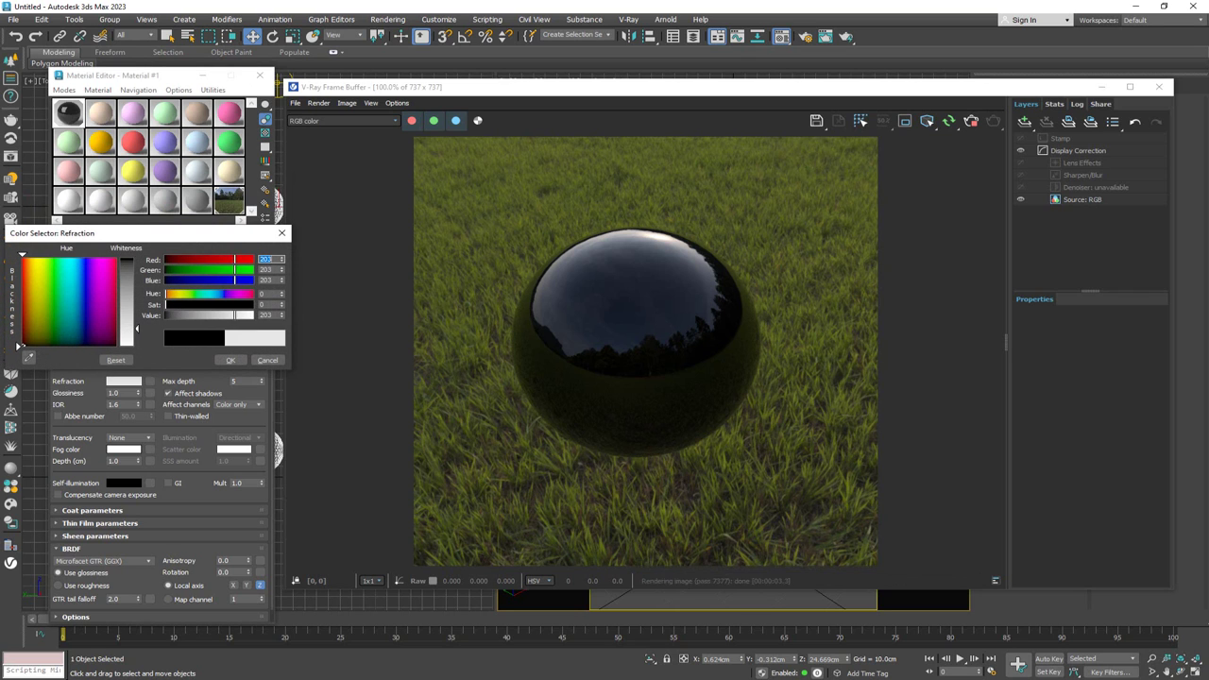
left_click(231, 360)
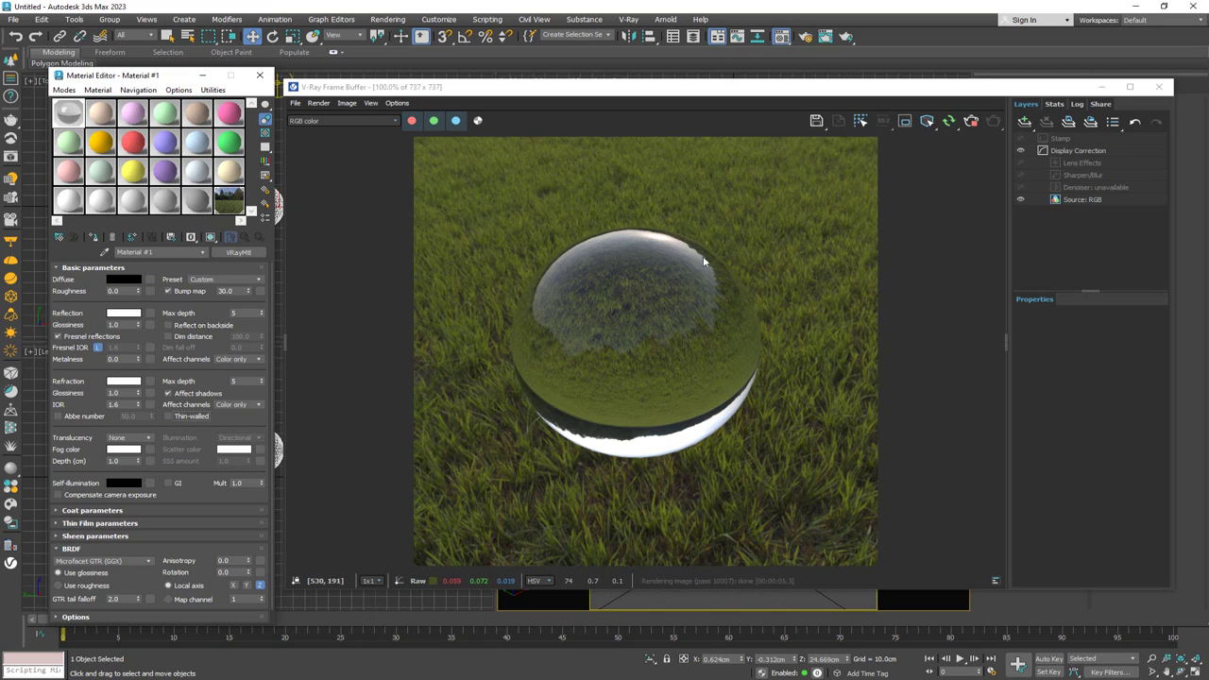
Try the Thin-walled option on the sphere's material, expand the Thin Film parameters, and turn Thin-walled off again.
left_click(178, 421)
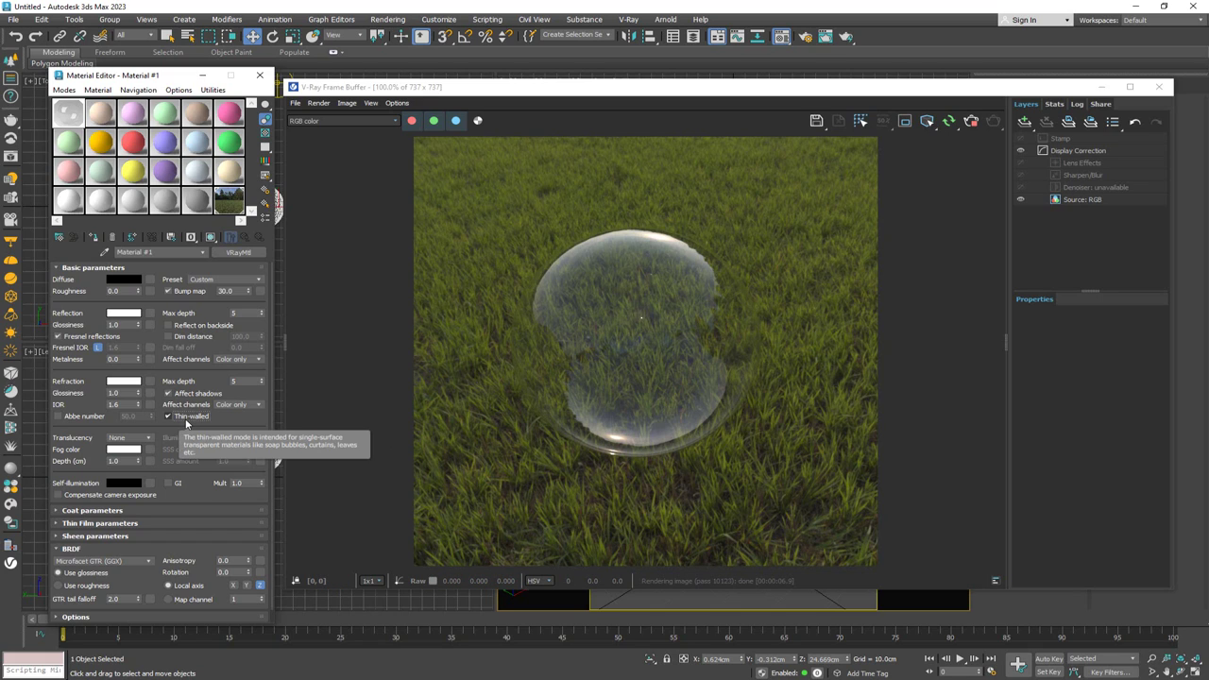
left_click(130, 524)
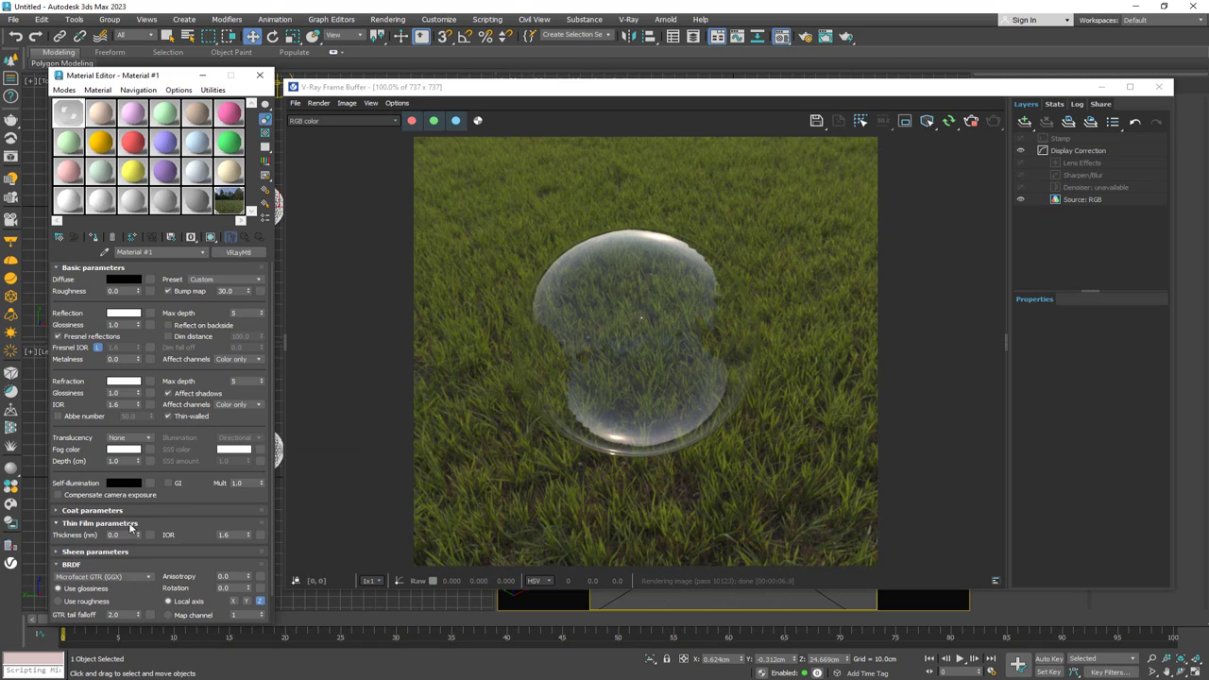
left_click(169, 417)
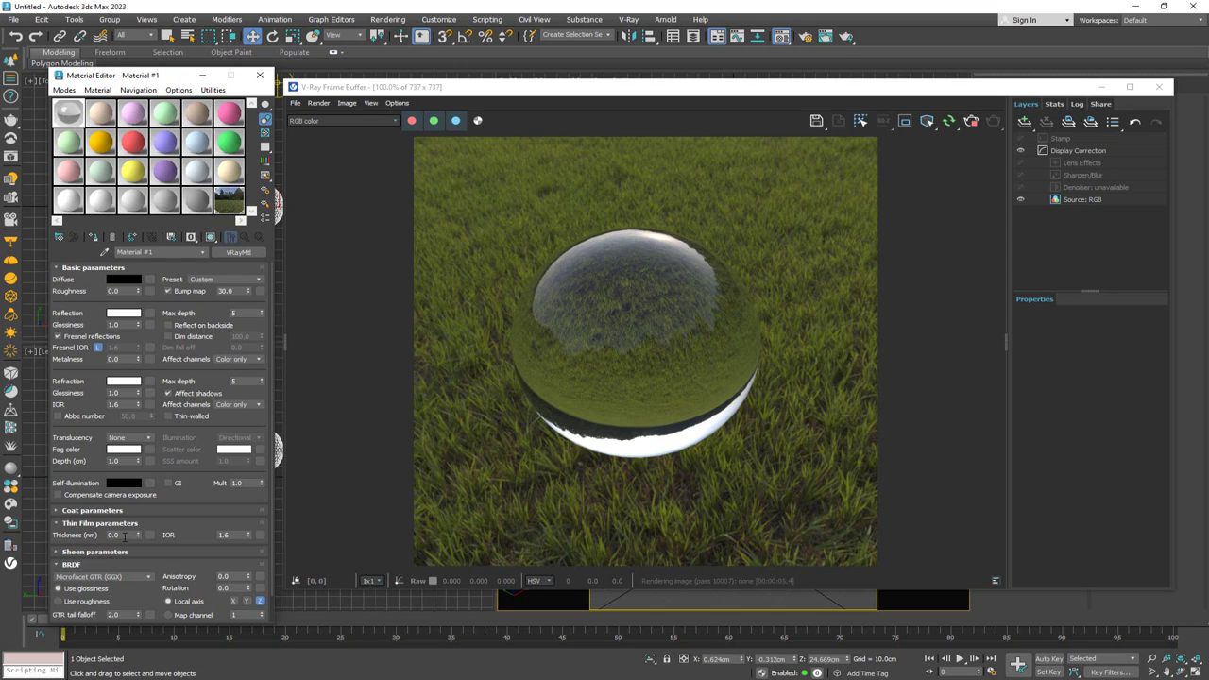
Set the Thin Film thickness of the sphere's material to 50 nm.
left_click(123, 535)
type("3")
key("Return")
key("Return")
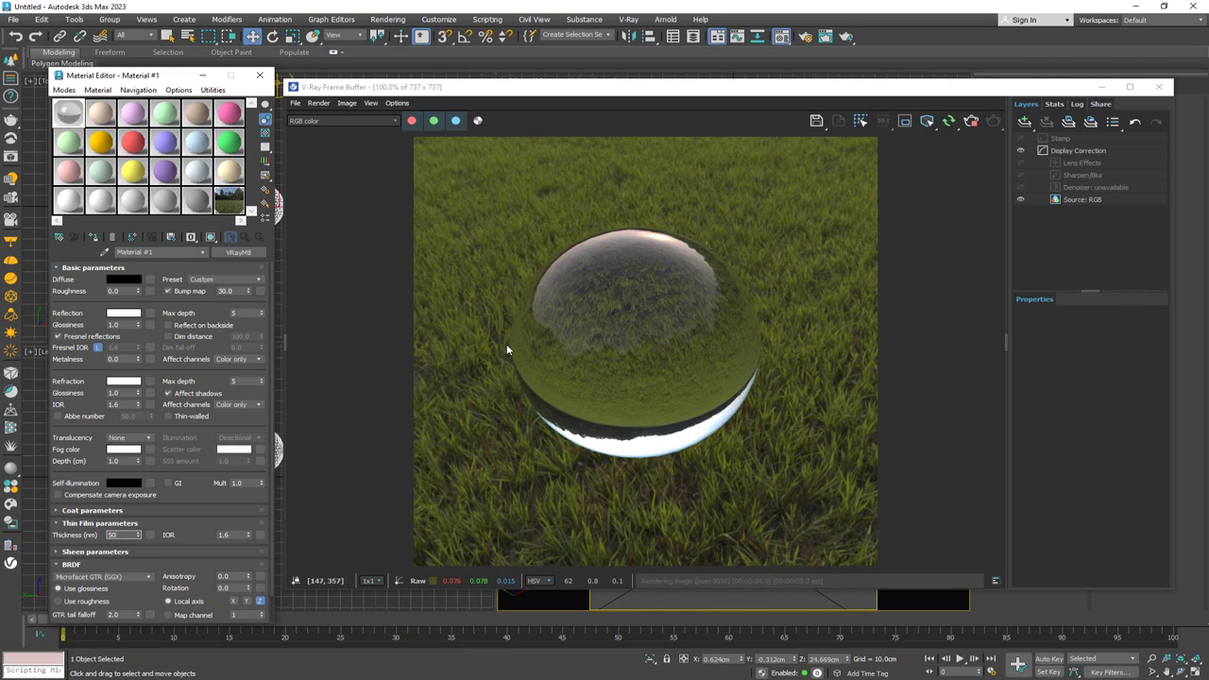
type("50")
key("Return")
mouse_move(632, 93)
left_mouse_down()
mouse_move(652, 92)
mouse_move(632, 91)
left_mouse_up()
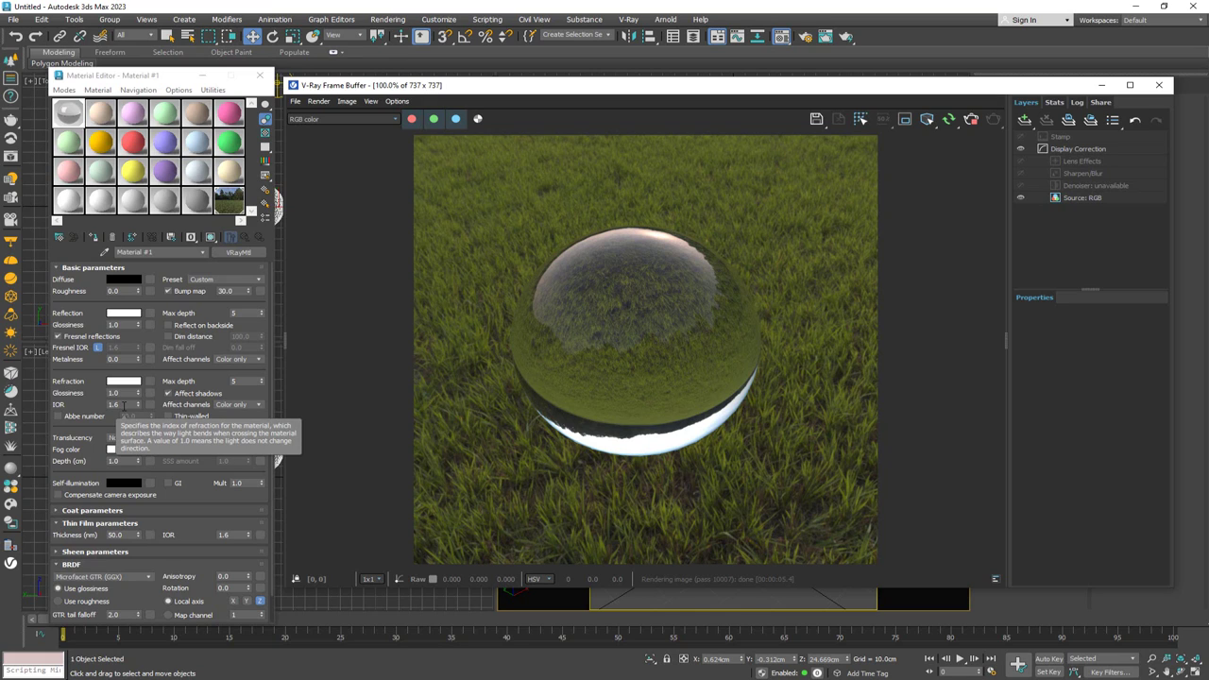
Set the Thin Film thickness of the sphere's material back to 0 nm.
double_click(123, 405)
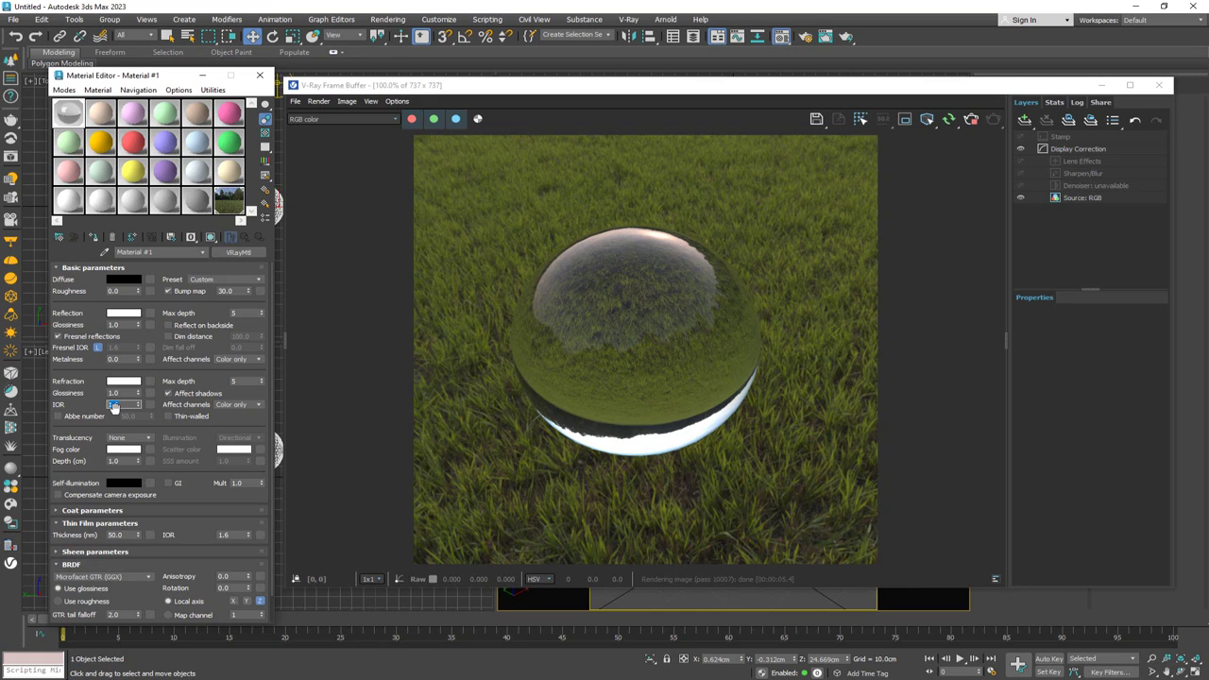
double_click(118, 536)
type("0")
key("Return")
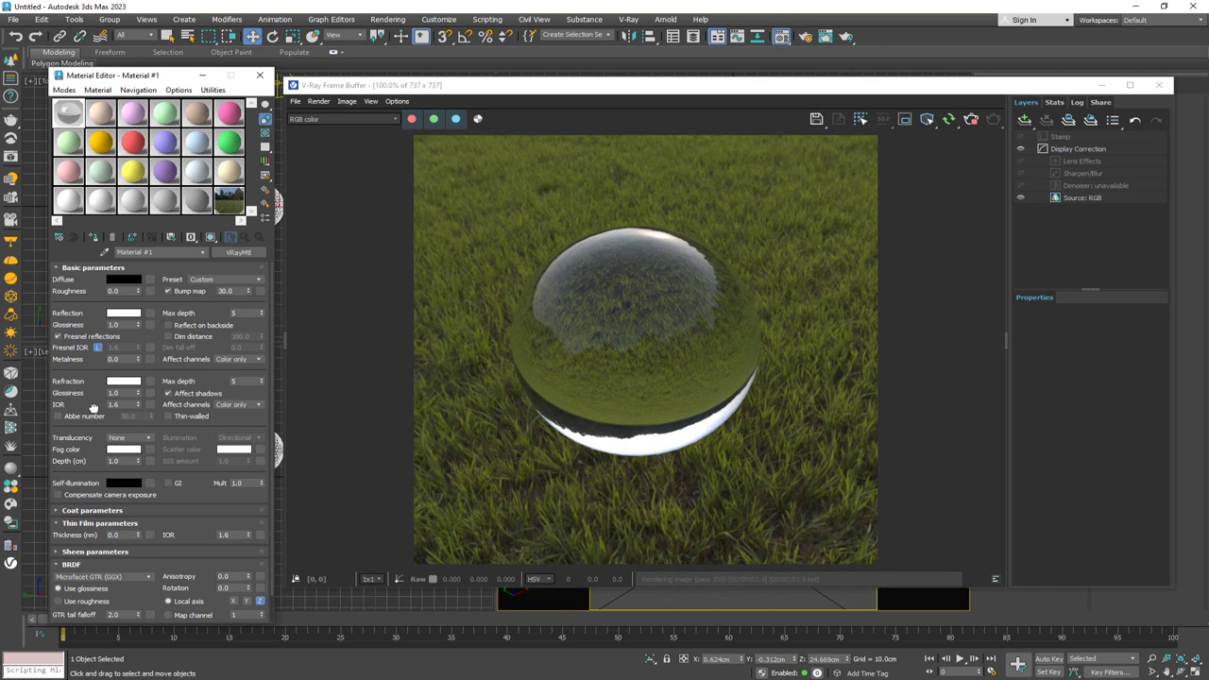
Set the refraction IOR of the sphere's material to 1.0.
double_click(126, 404)
type("1")
key("Return")
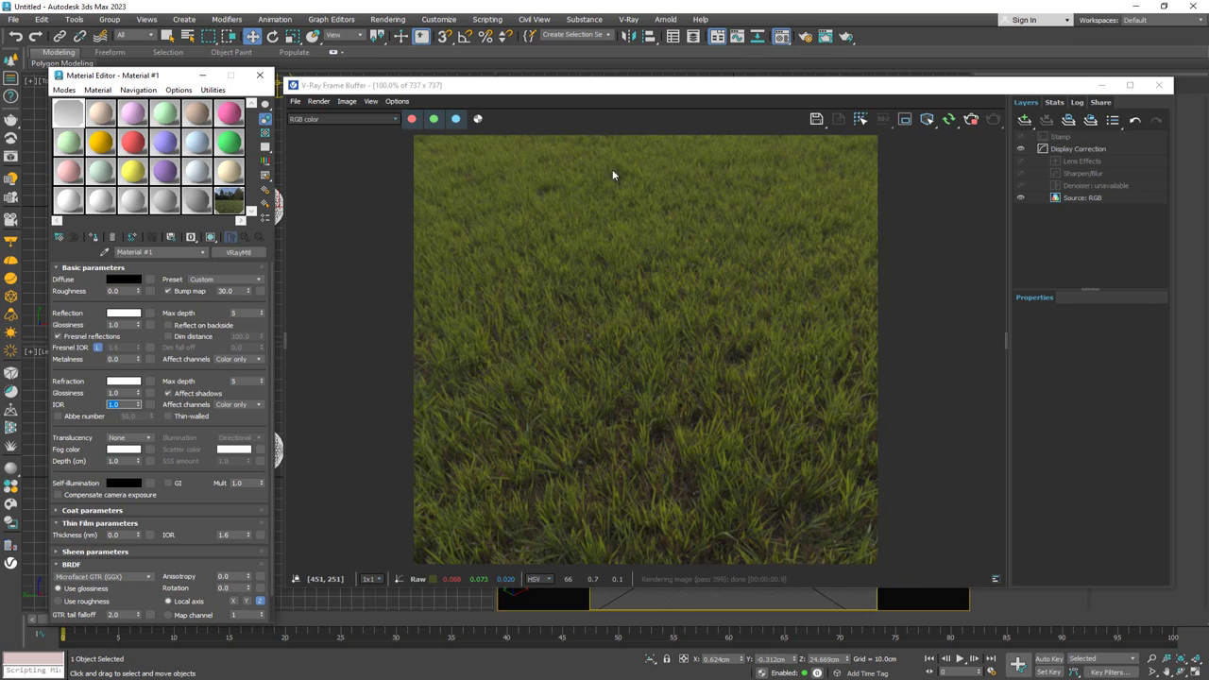
Orbit the Perspective view down to horizon level so the render faces the tree line, keeping the frame buffer beside the Material Editor.
left_click_drag(584, 86, 1007, 129)
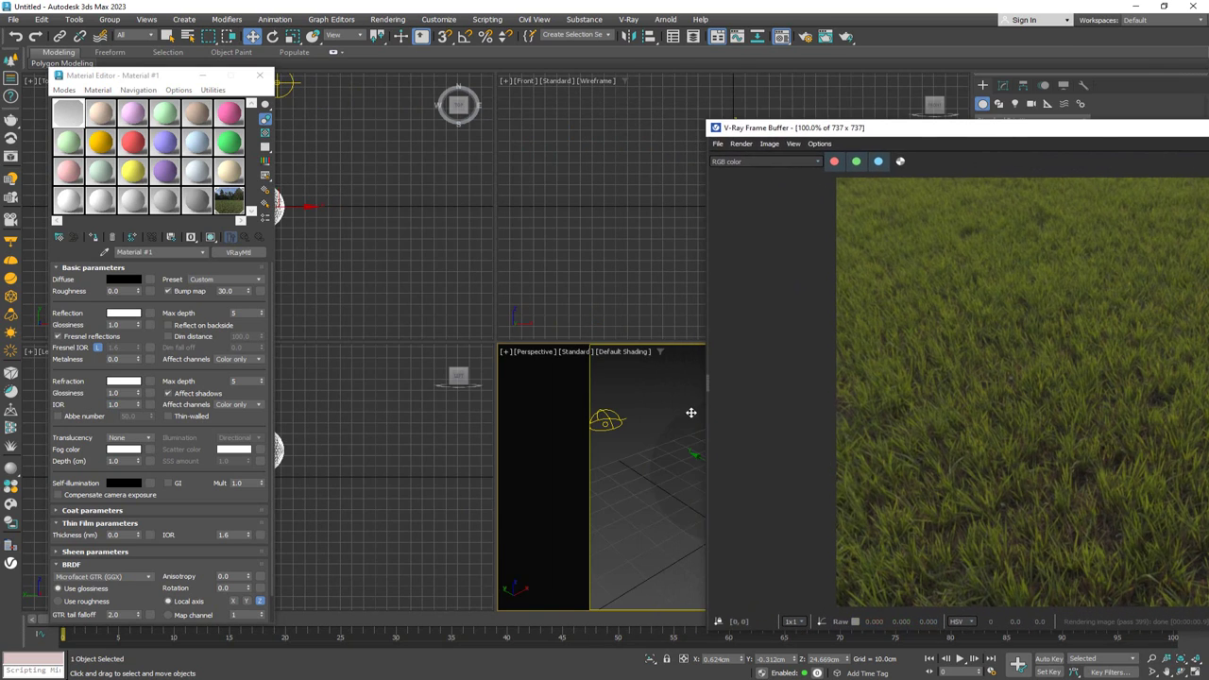
middle_click_drag(686, 410, 732, 432)
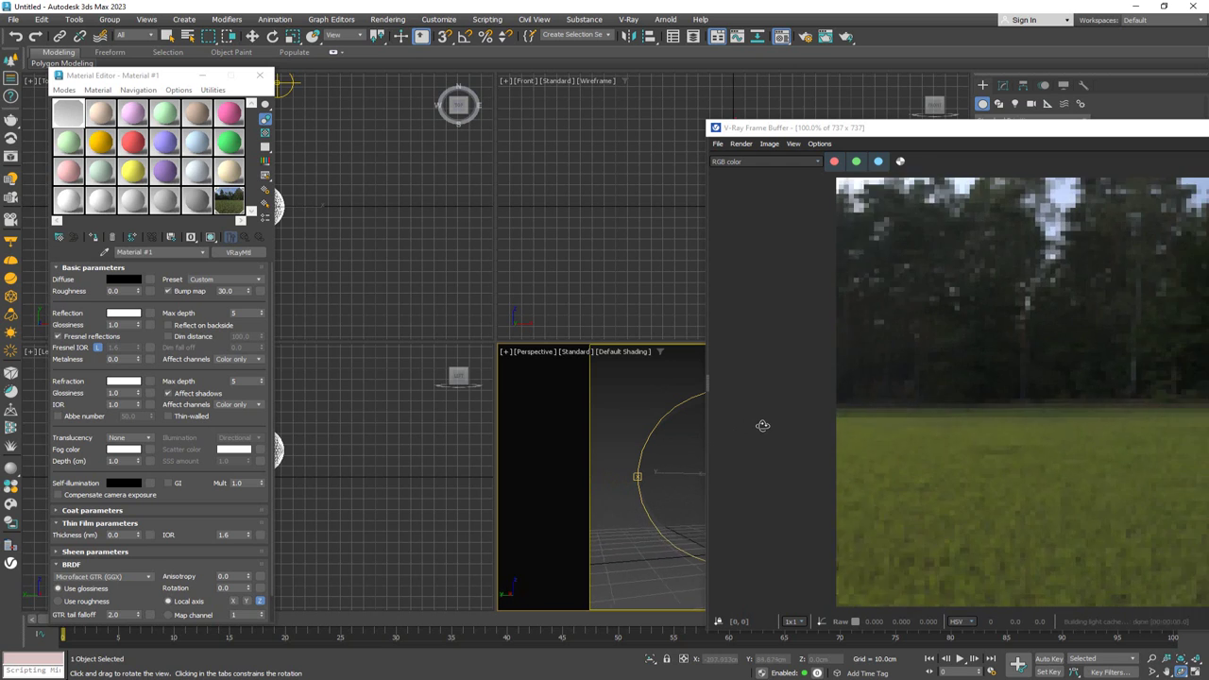
left_click_drag(926, 129, 503, 88)
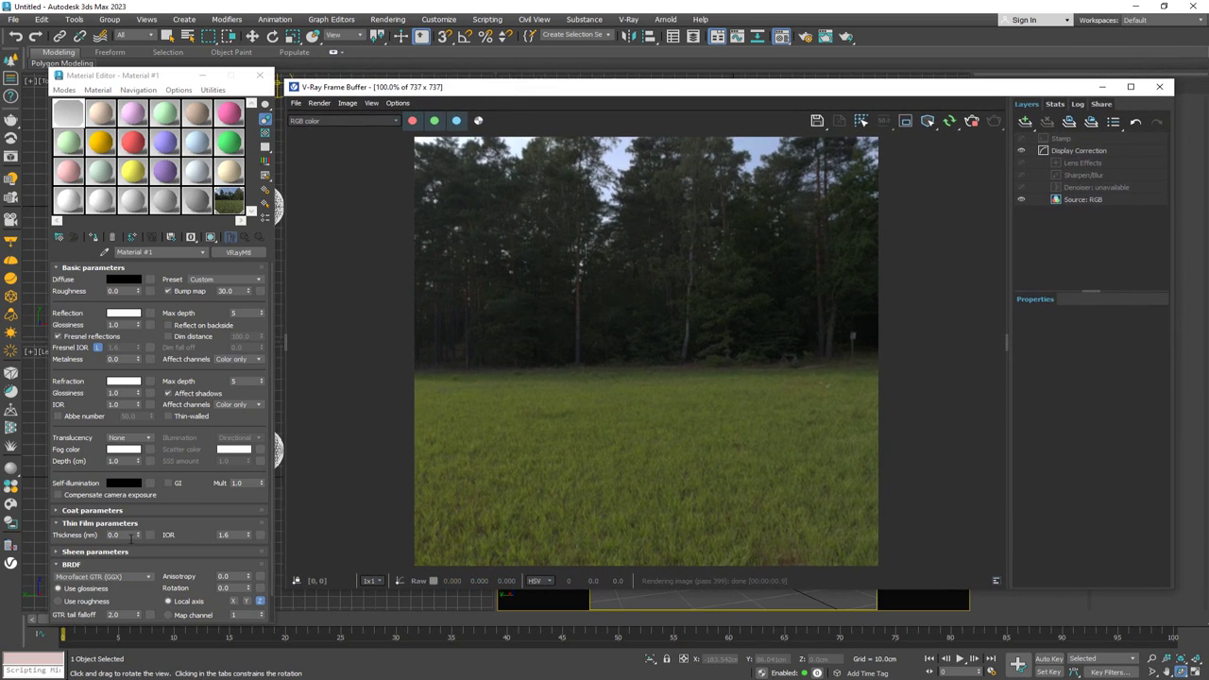
Try Thin Film thicknesses of 20, 100 and 200 nm on the sphere's material.
left_click(115, 534)
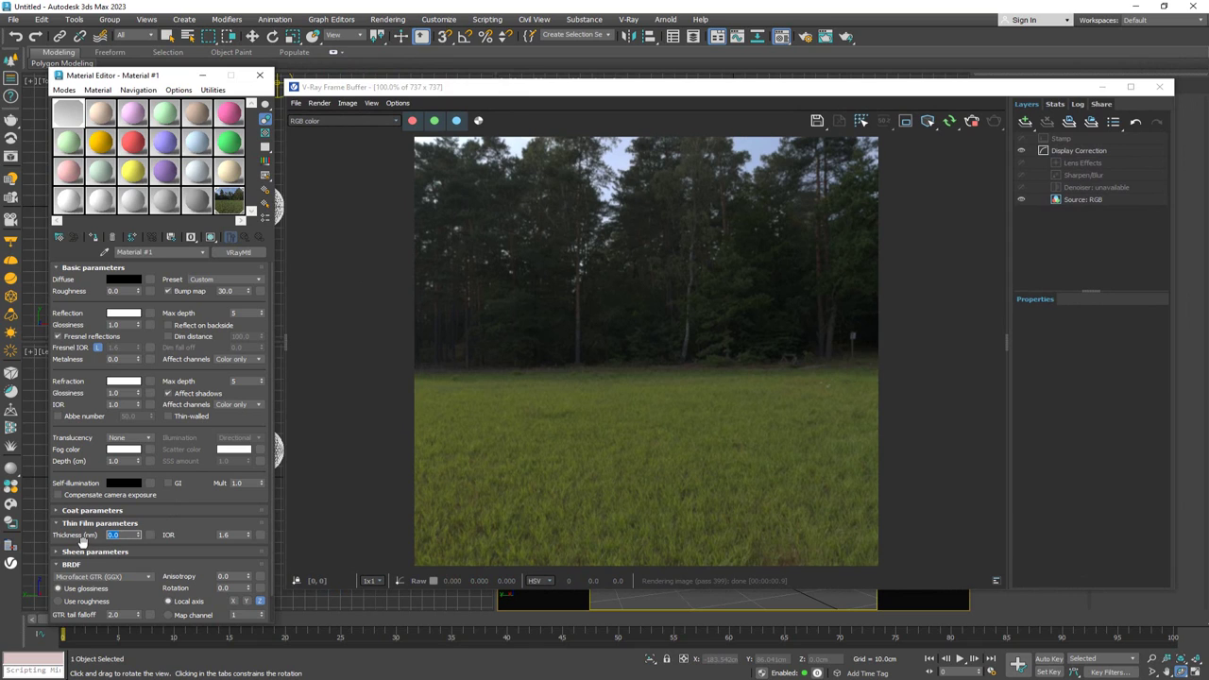
type("20")
key("Return")
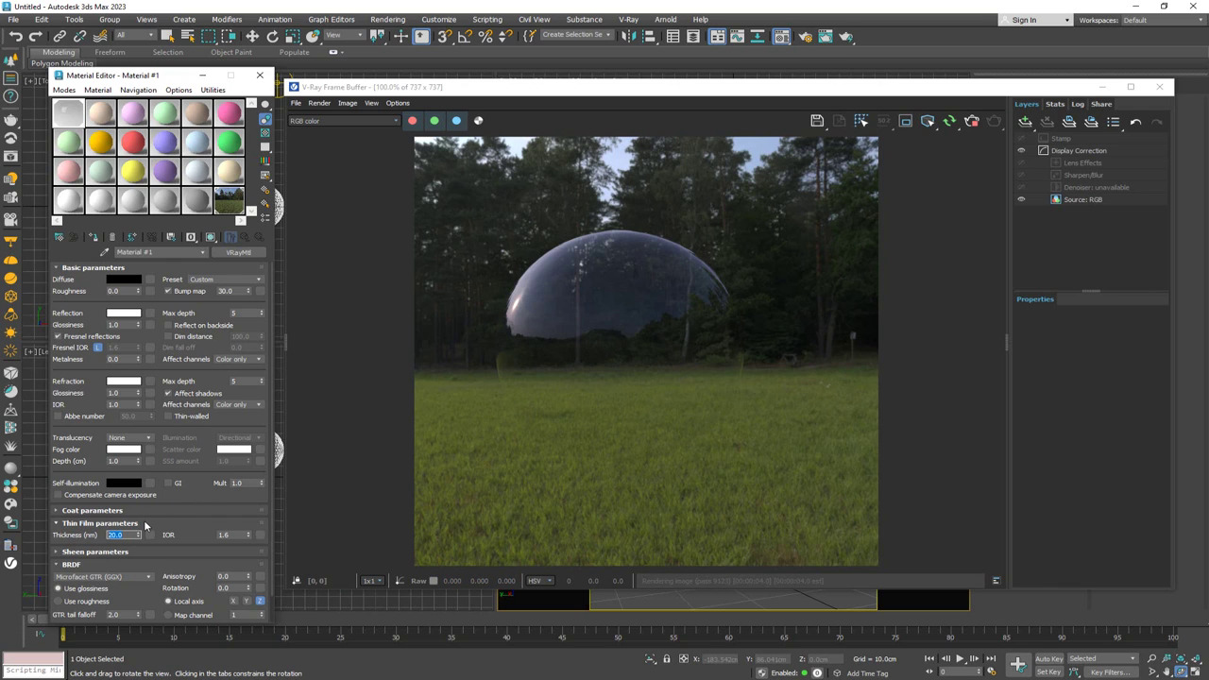
key("Return")
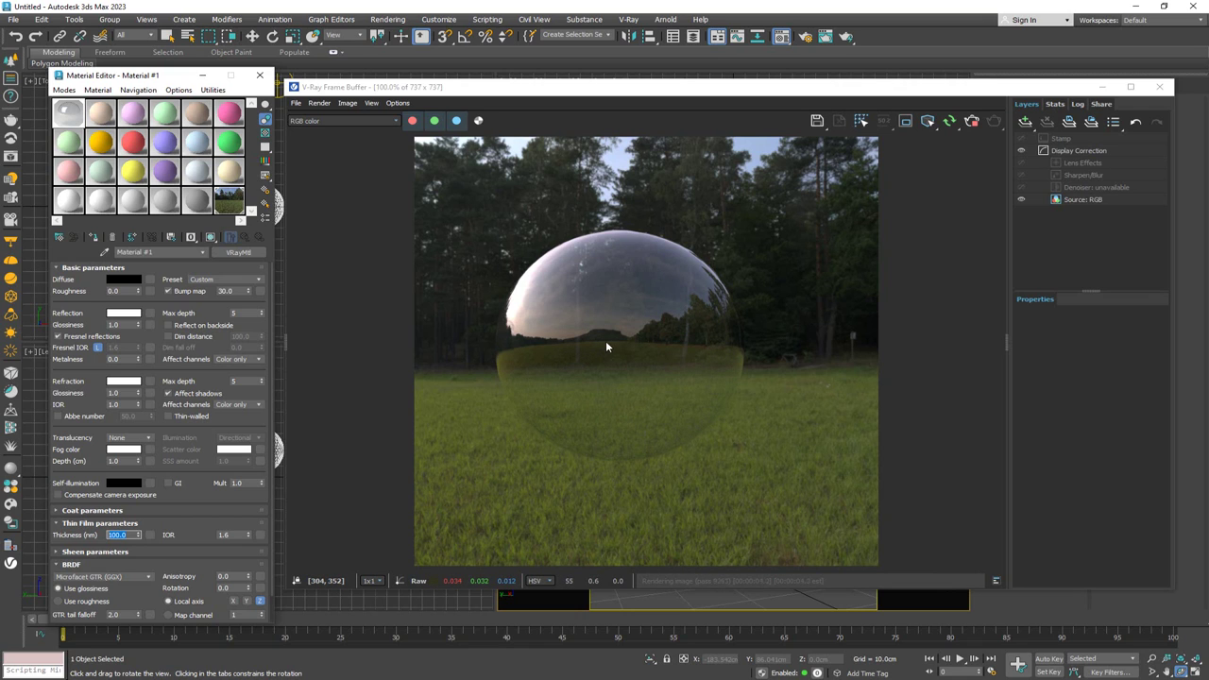
type("200")
key("Return")
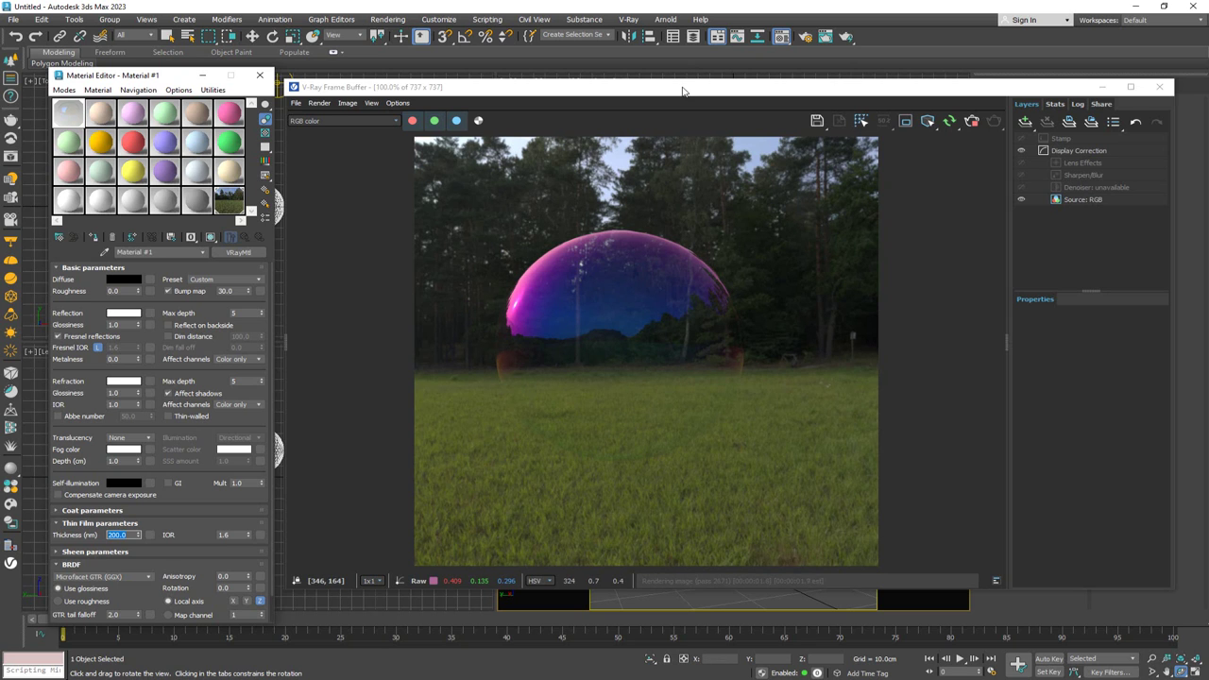
Set the Thin Film thickness of the sphere's material to 300 nm.
left_click_drag(623, 86, 550, 15)
left_click_drag(720, 532, 763, 531)
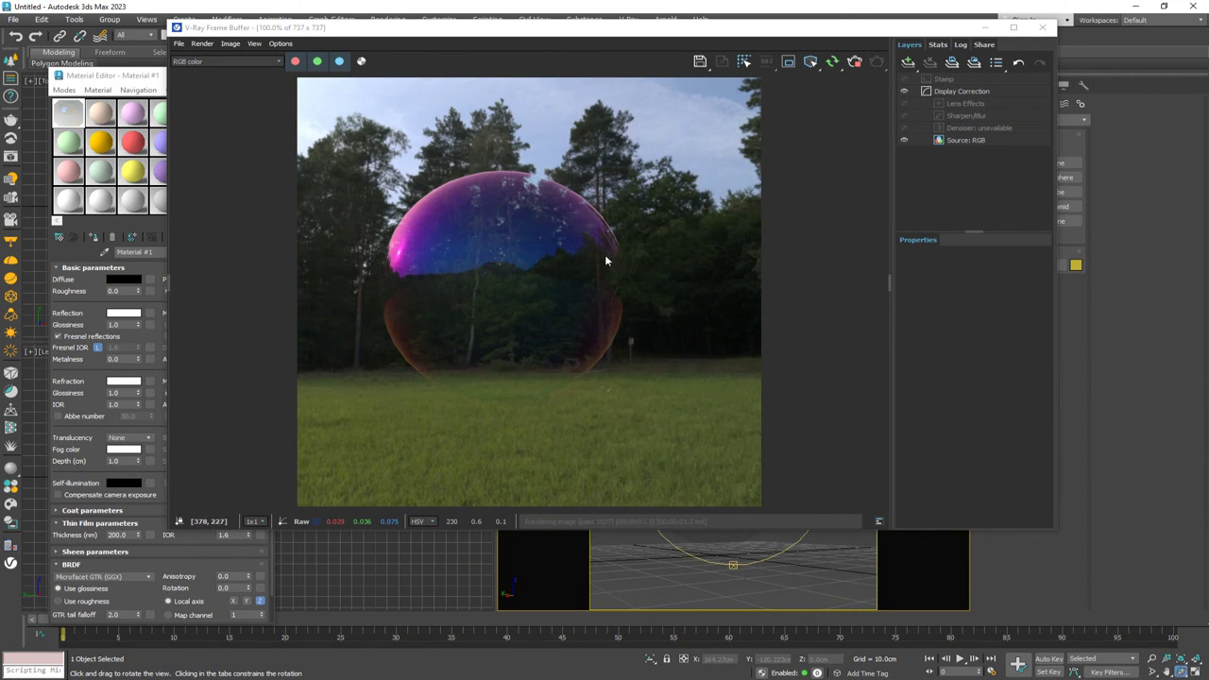
left_click_drag(480, 36, 591, 80)
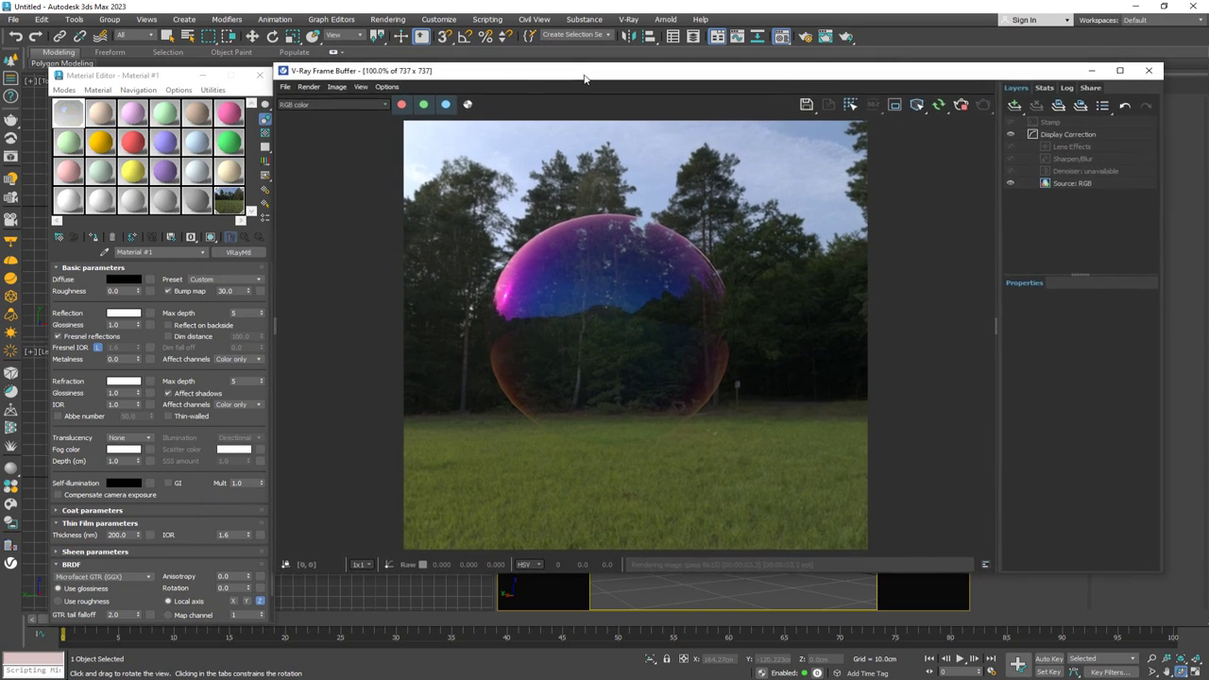
double_click(119, 534)
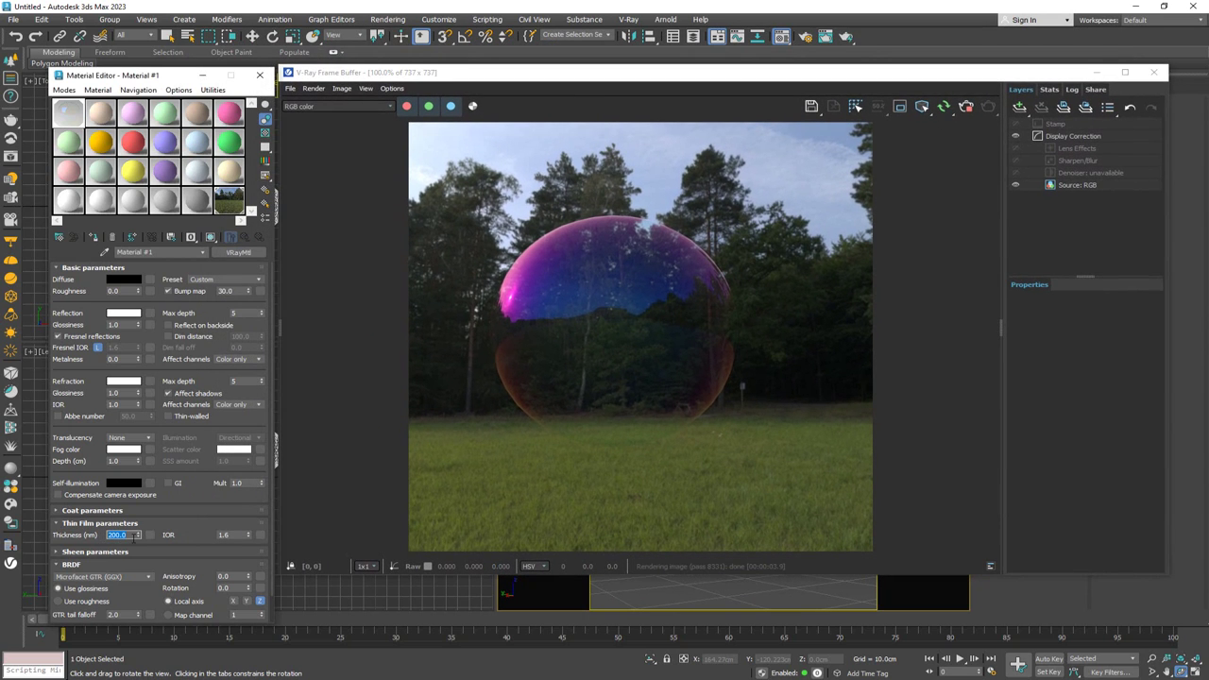
type("300")
key("Return")
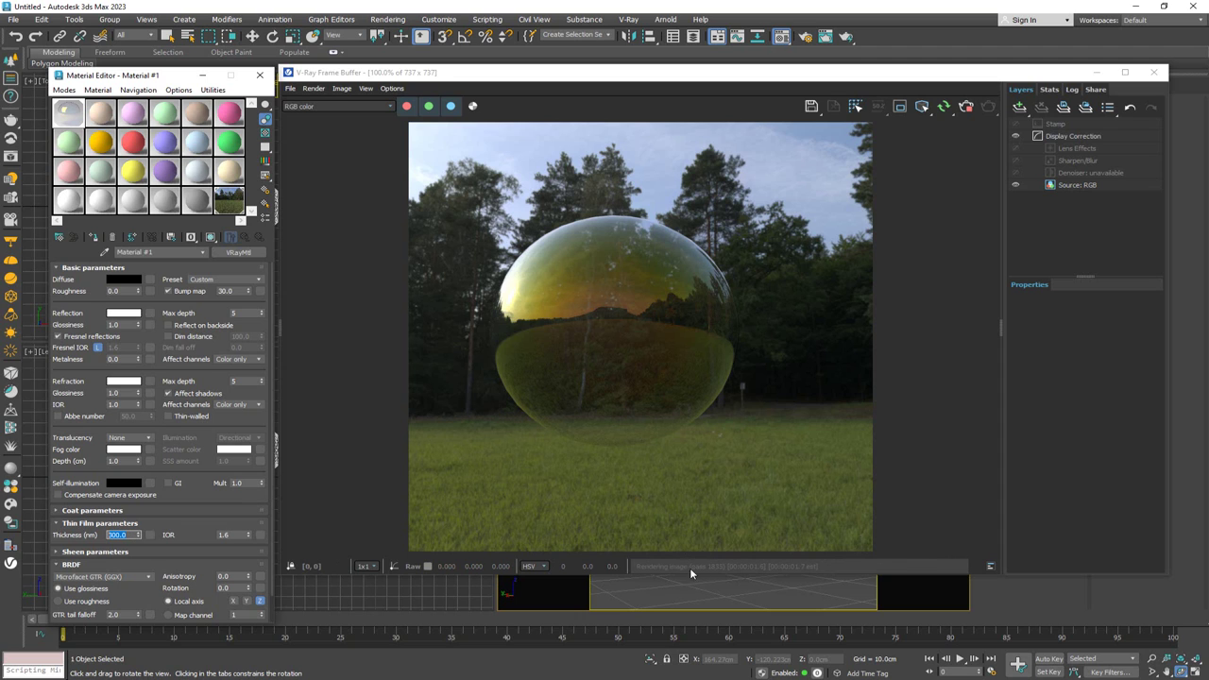
Test the Thin Film IOR of the sphere's material at 1.1 and at higher values, ending back at 1.6.
left_click(701, 593)
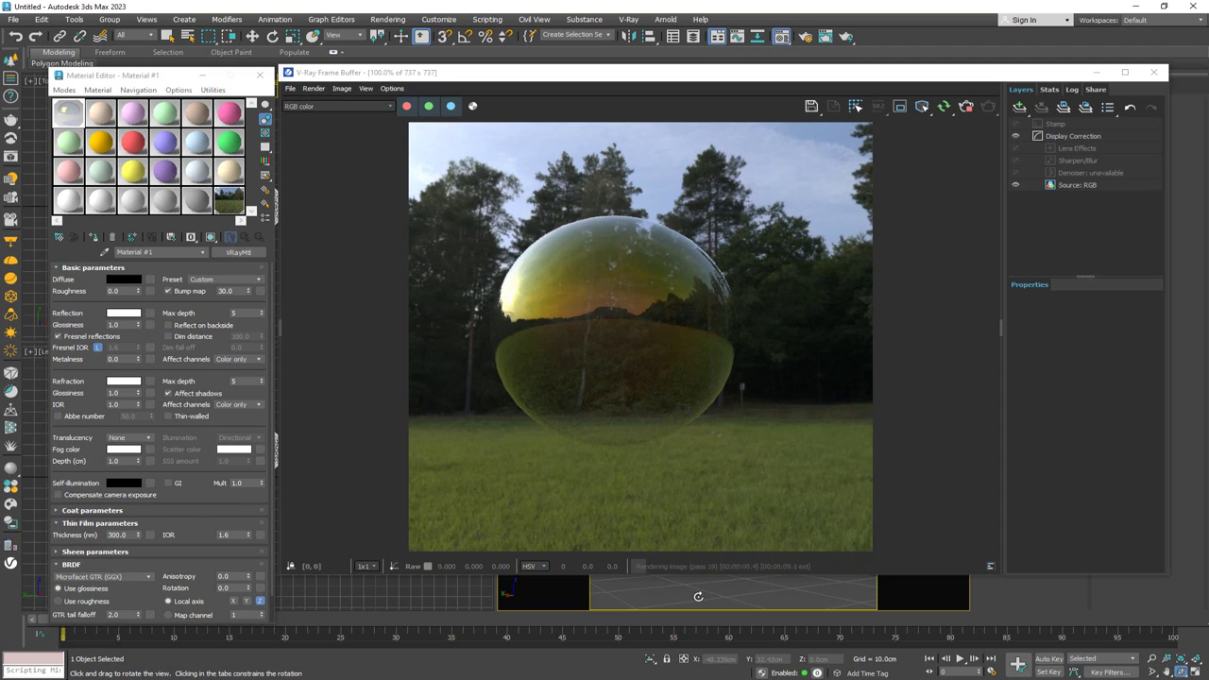
left_click_drag(659, 79, 648, 50)
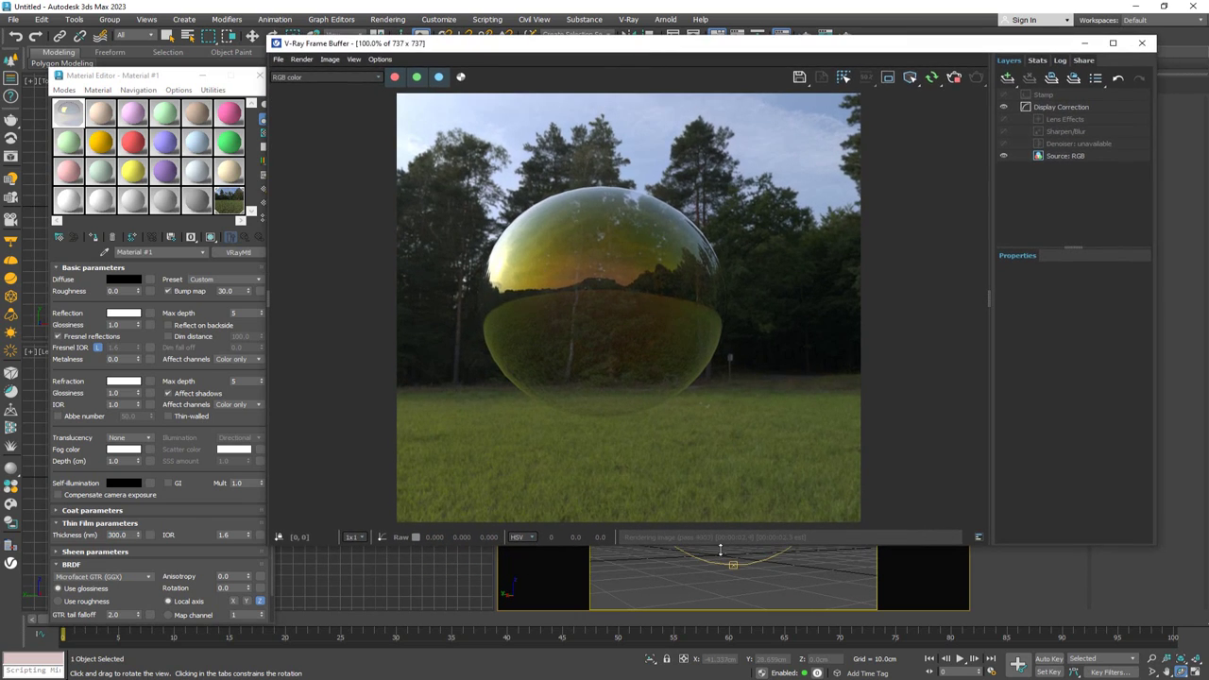
mouse_move(718, 551)
left_mouse_down()
mouse_move(715, 571)
mouse_move(697, 565)
left_mouse_up()
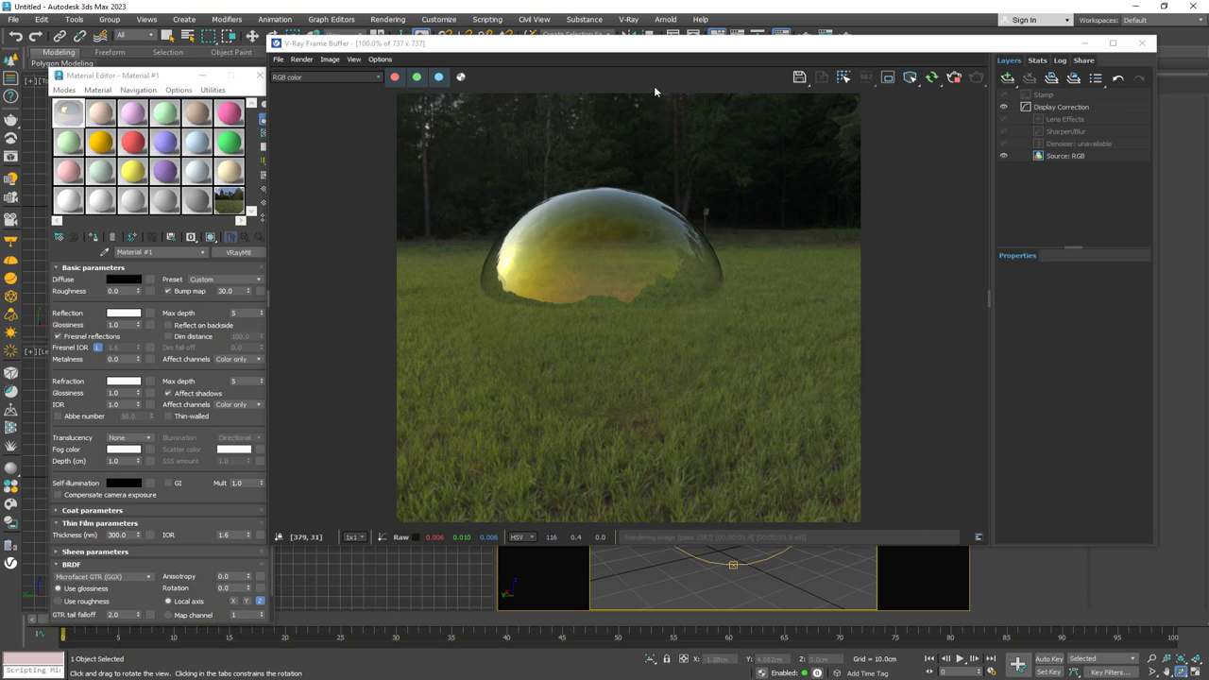
mouse_move(656, 52)
left_mouse_down()
mouse_move(626, 85)
mouse_move(673, 62)
left_mouse_up()
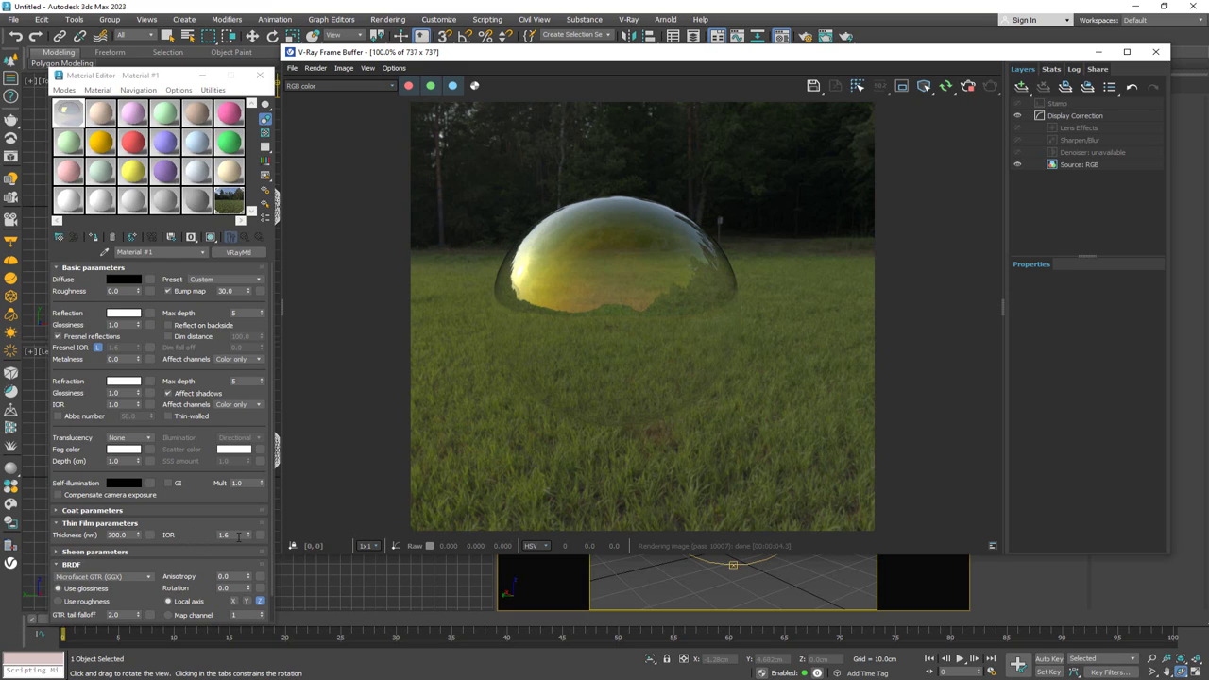
left_click(234, 534)
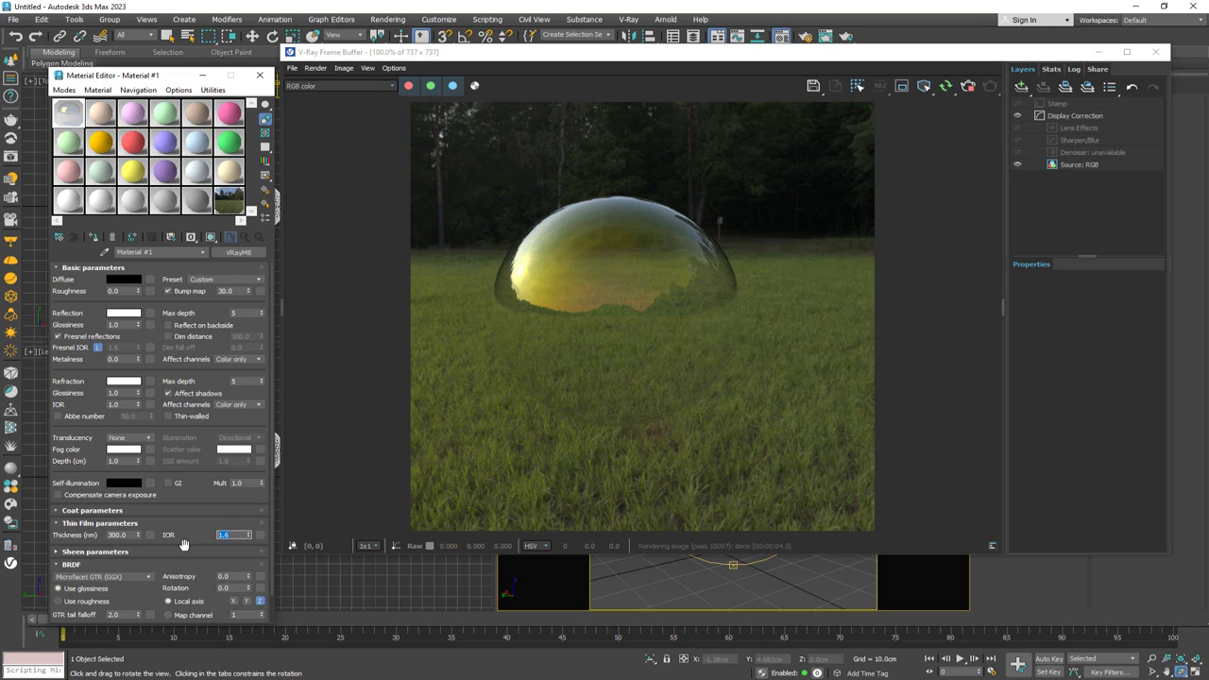
key("Return")
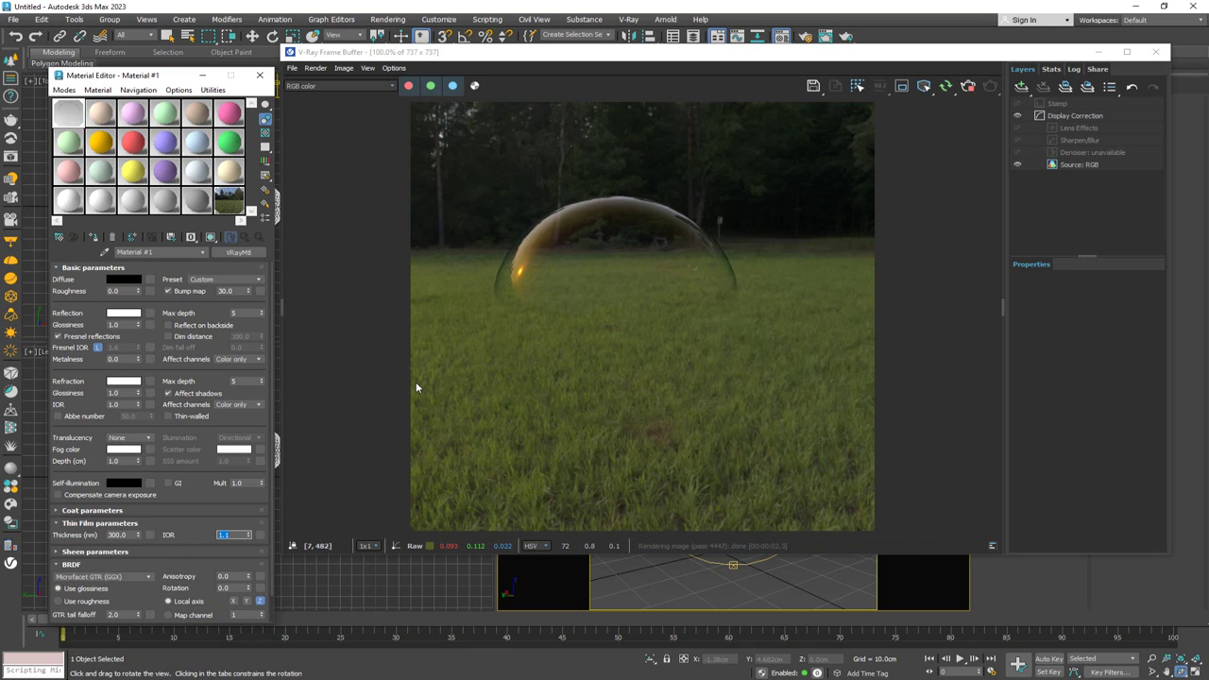
type("5")
key("Return")
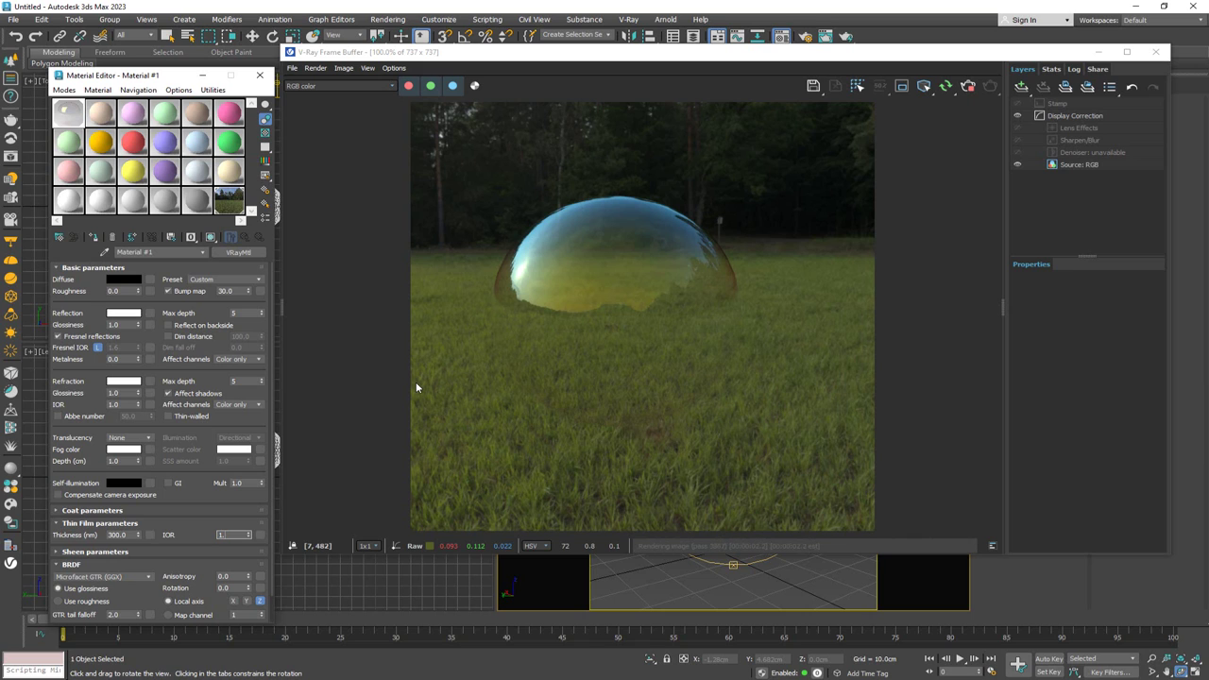
type("2")
key("Return")
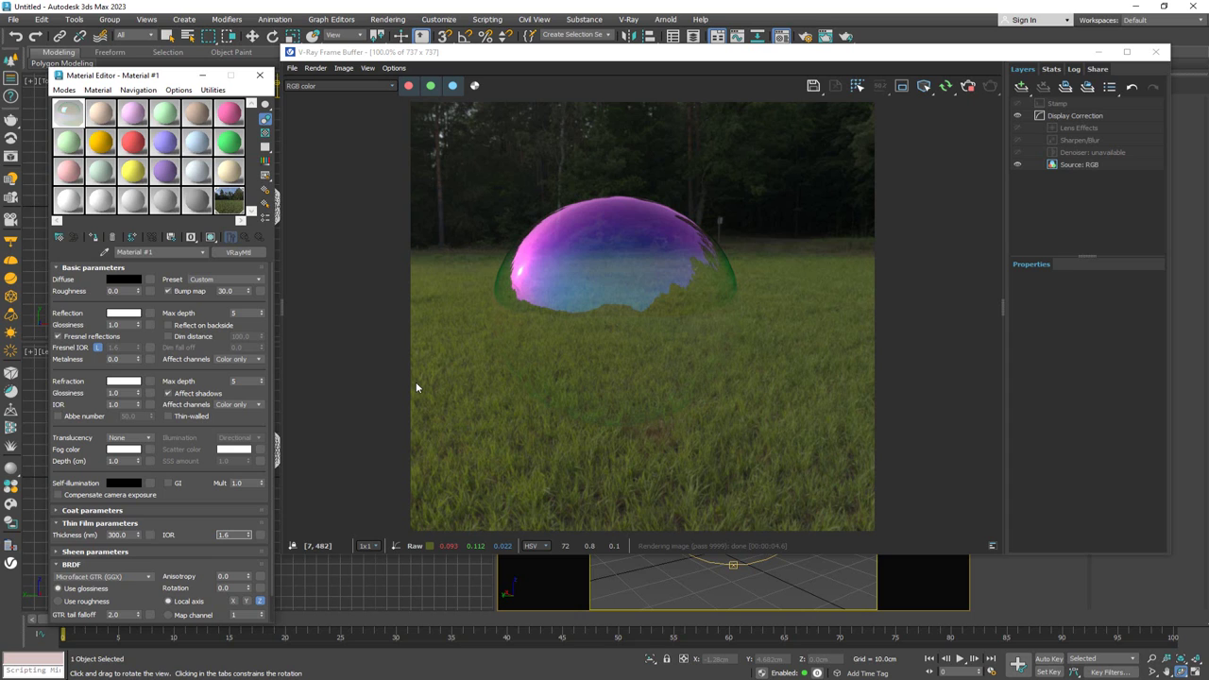
key("Return")
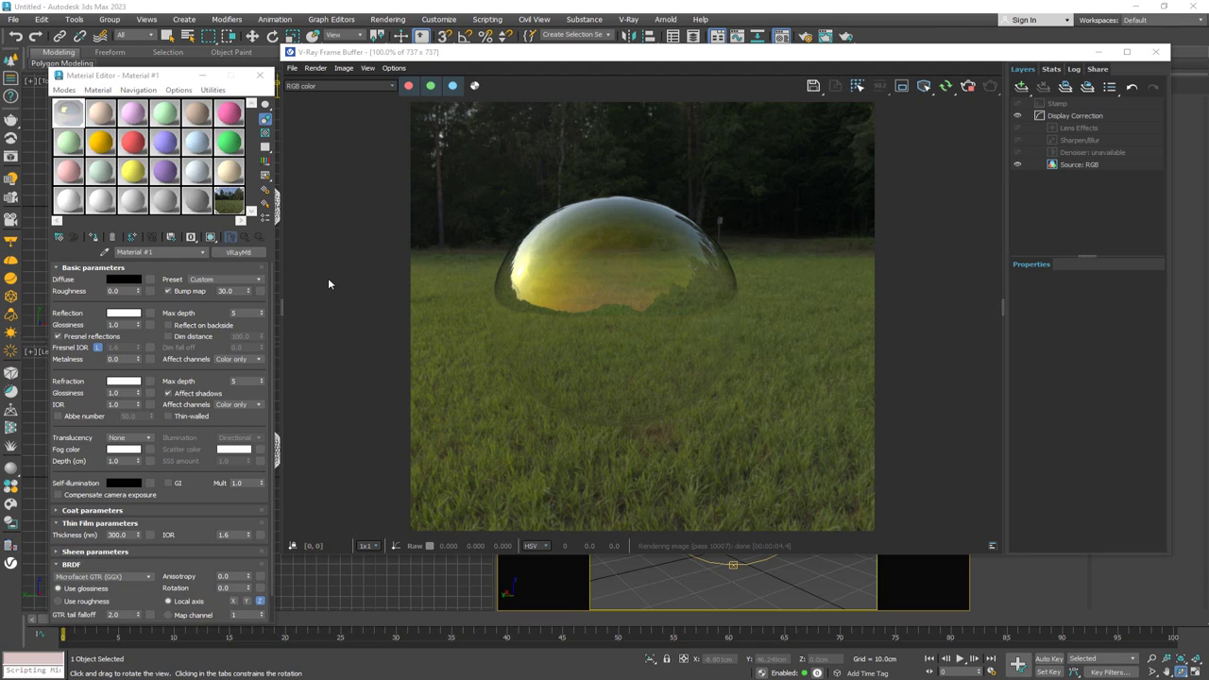
Move the dome light next to the sphere in the Top view, to about X 16.9 cm, Y 11.3 cm.
left_click_drag(418, 73, 463, 81)
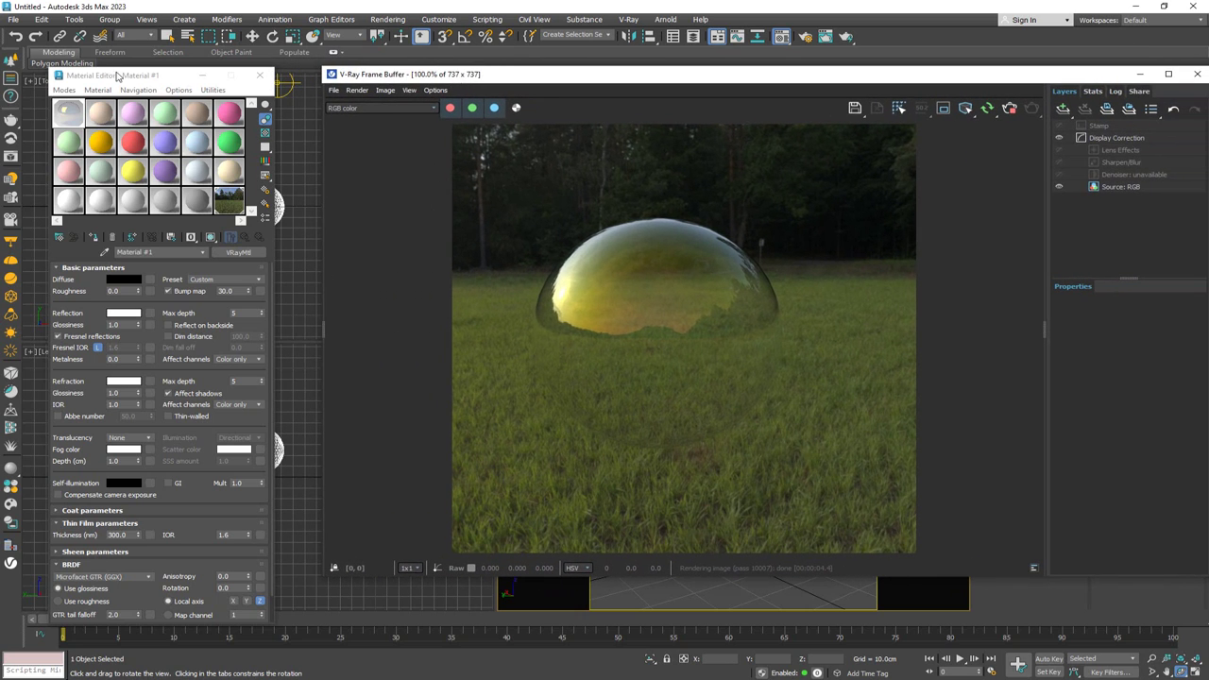
left_click_drag(117, 76, 91, 84)
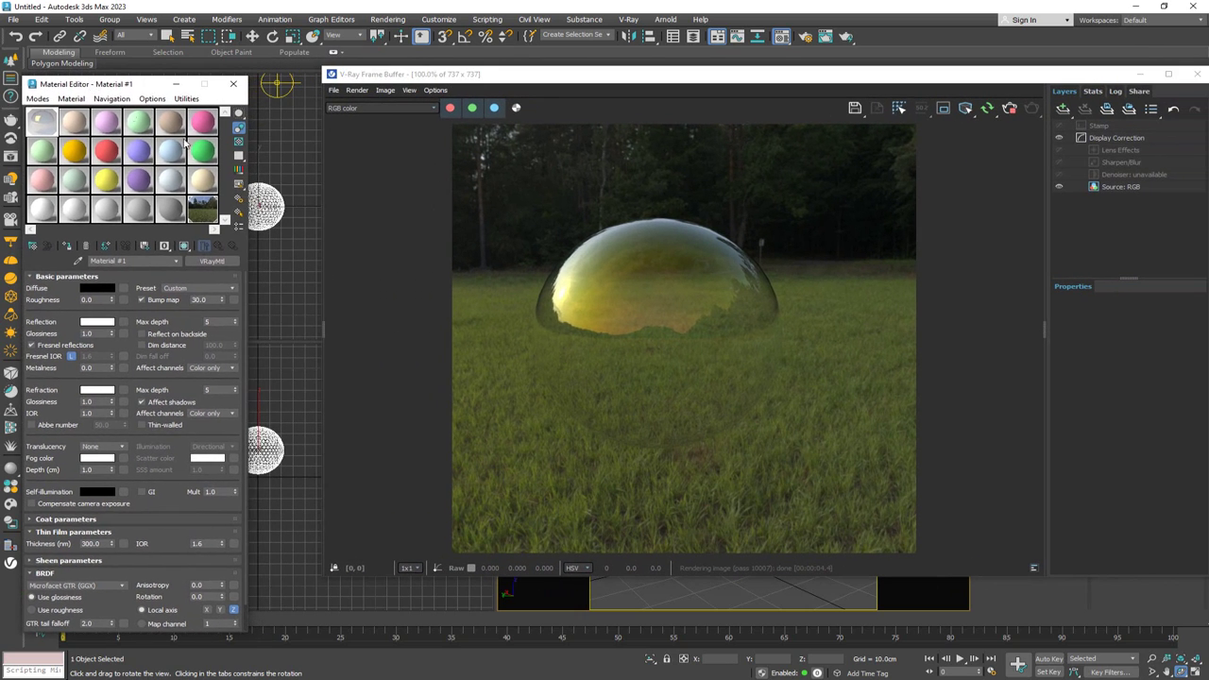
key("w")
left_click(264, 206)
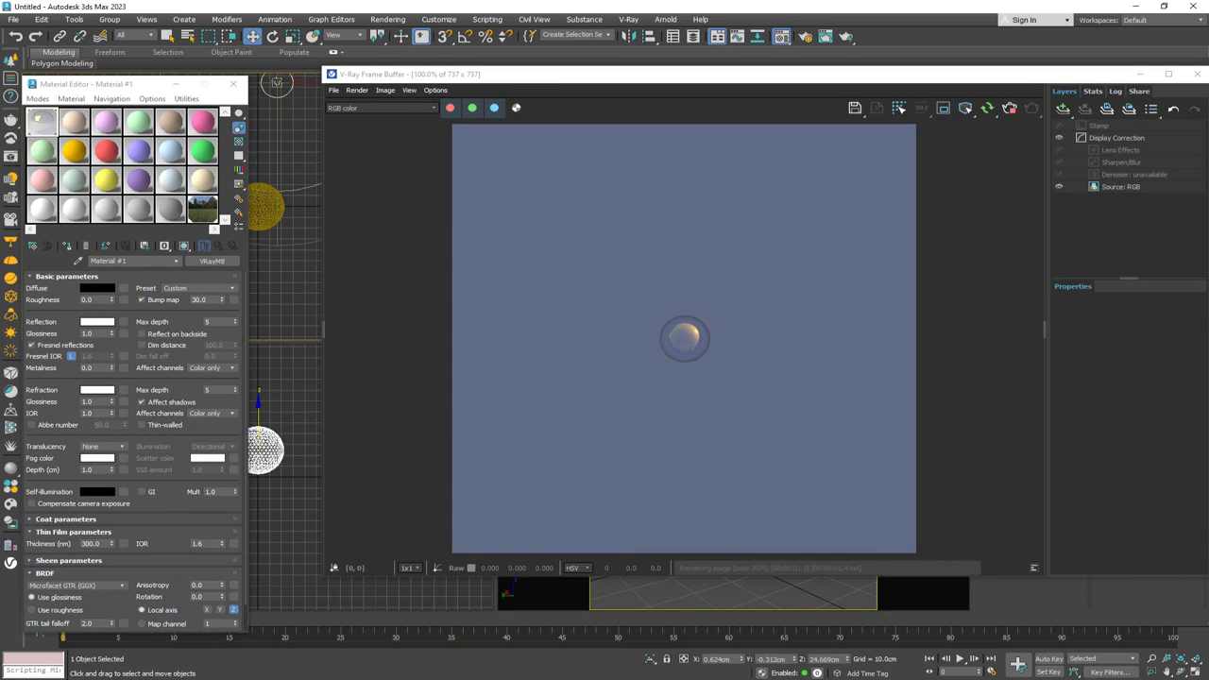
left_click_drag(277, 83, 292, 217)
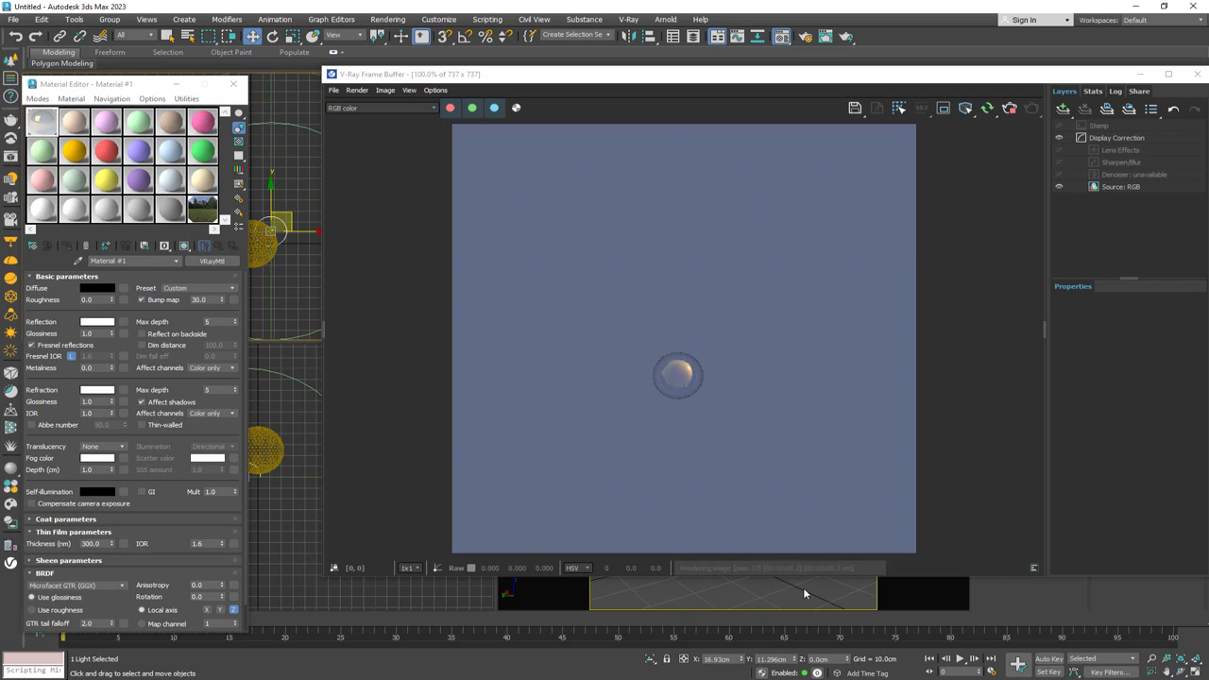
Collapse the frame buffer's layers area and shrink its window so the Perspective view and object parameters are uncovered.
left_click_drag(708, 81, 635, 72)
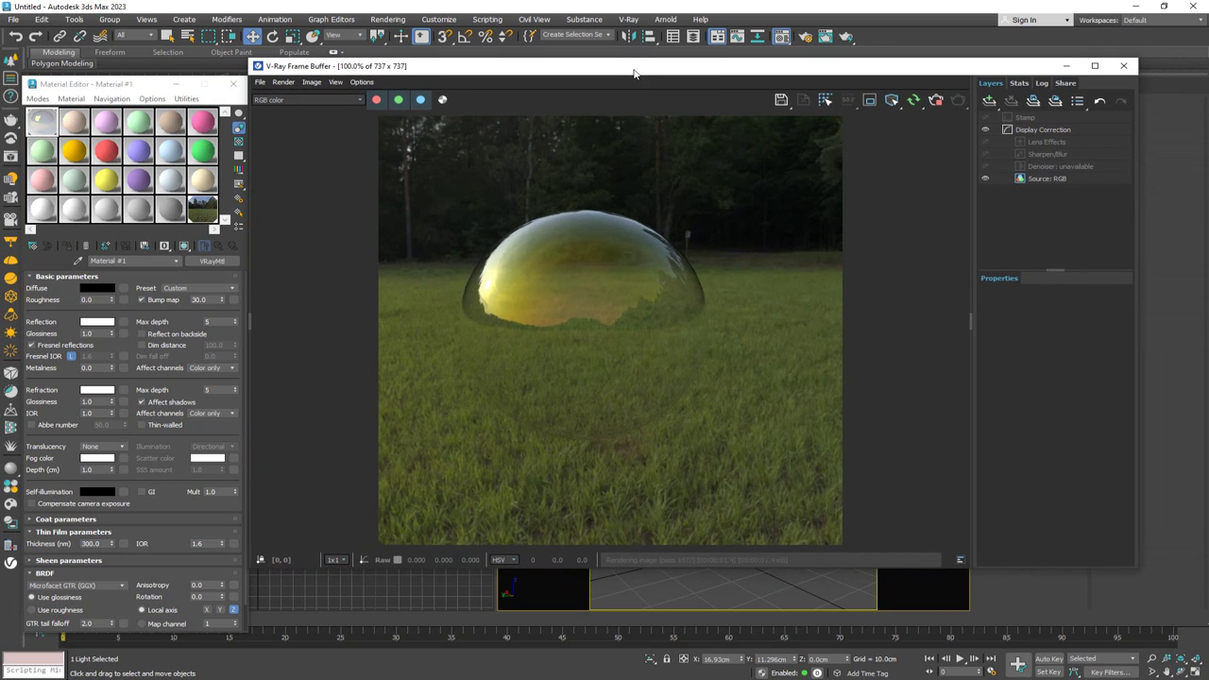
left_click_drag(970, 321, 1093, 322)
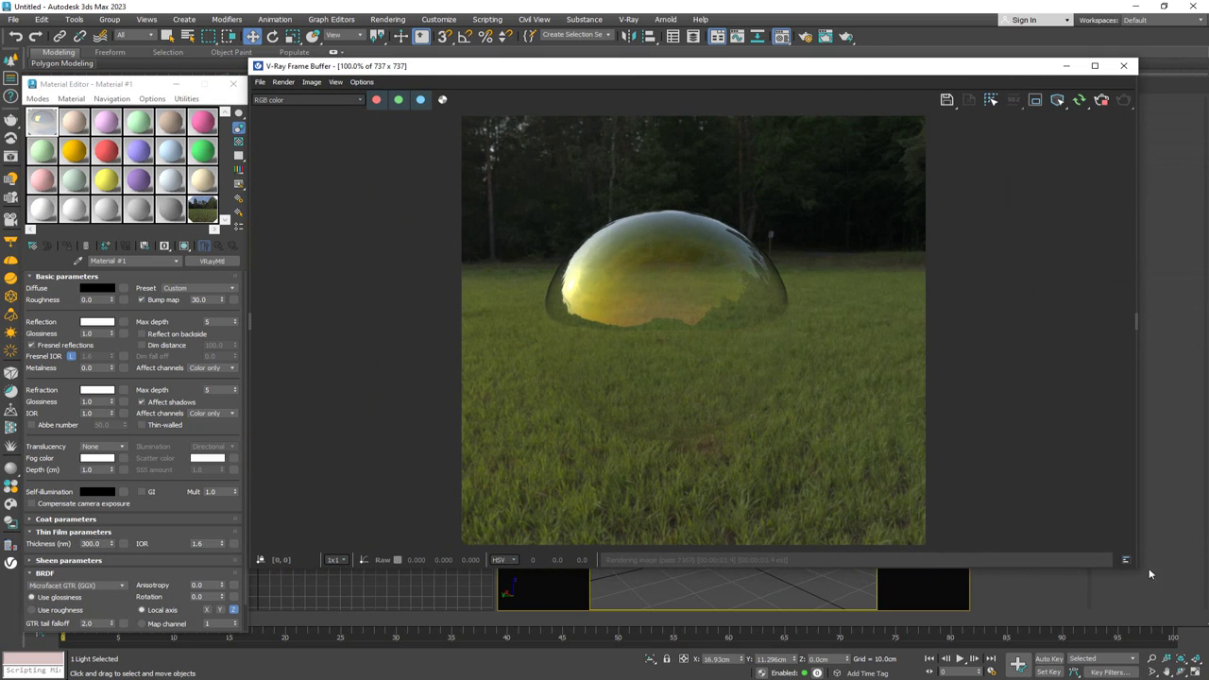
left_click_drag(1135, 571, 714, 462)
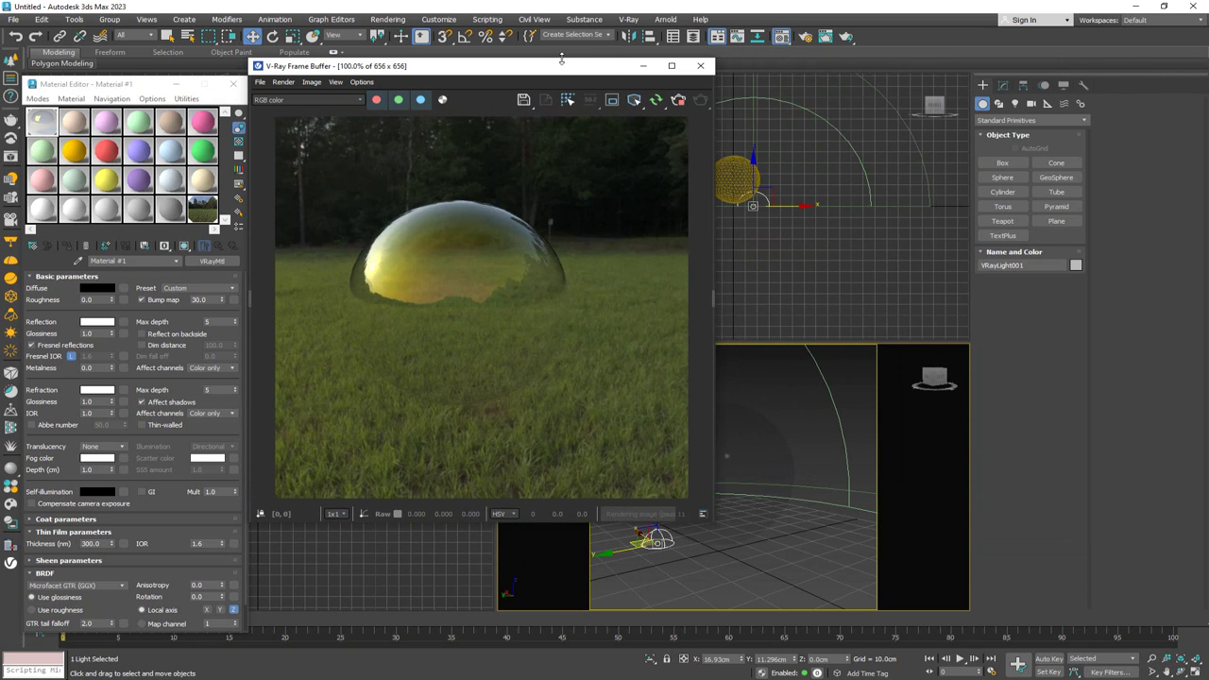
left_click_drag(551, 74, 562, 41)
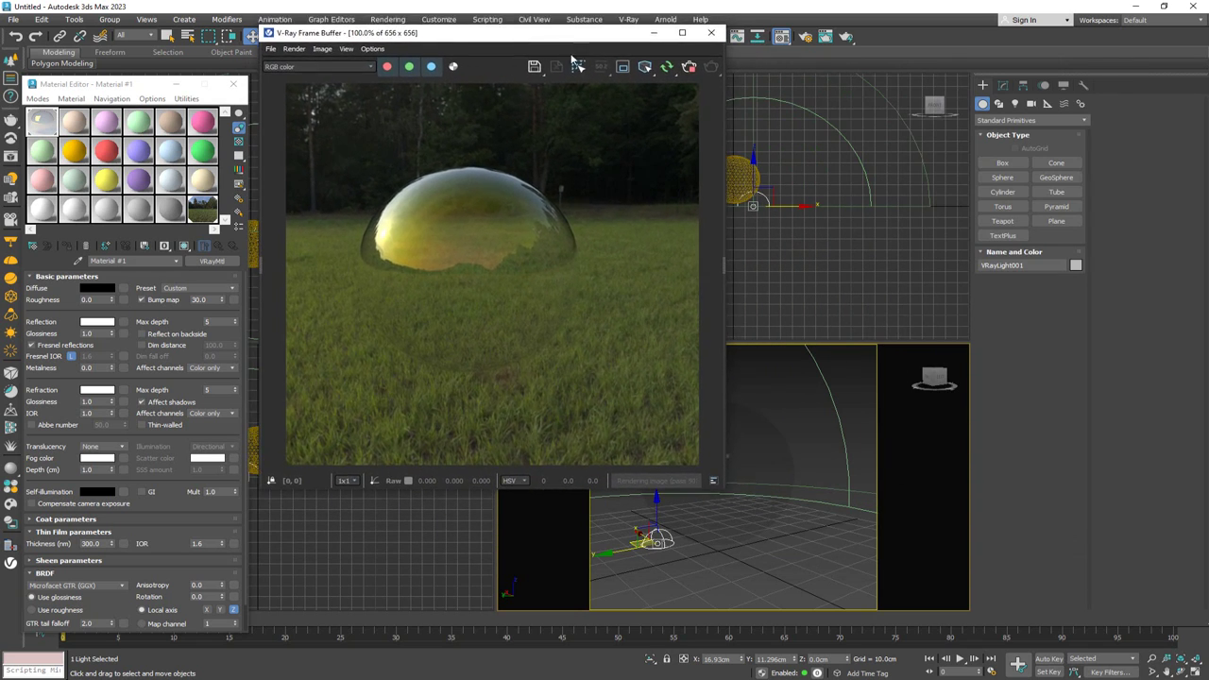
Enable the dome light's Finite dome option and move the light beneath the sphere, to about X -12.65 cm, Y 9.2 cm.
left_click(1002, 85)
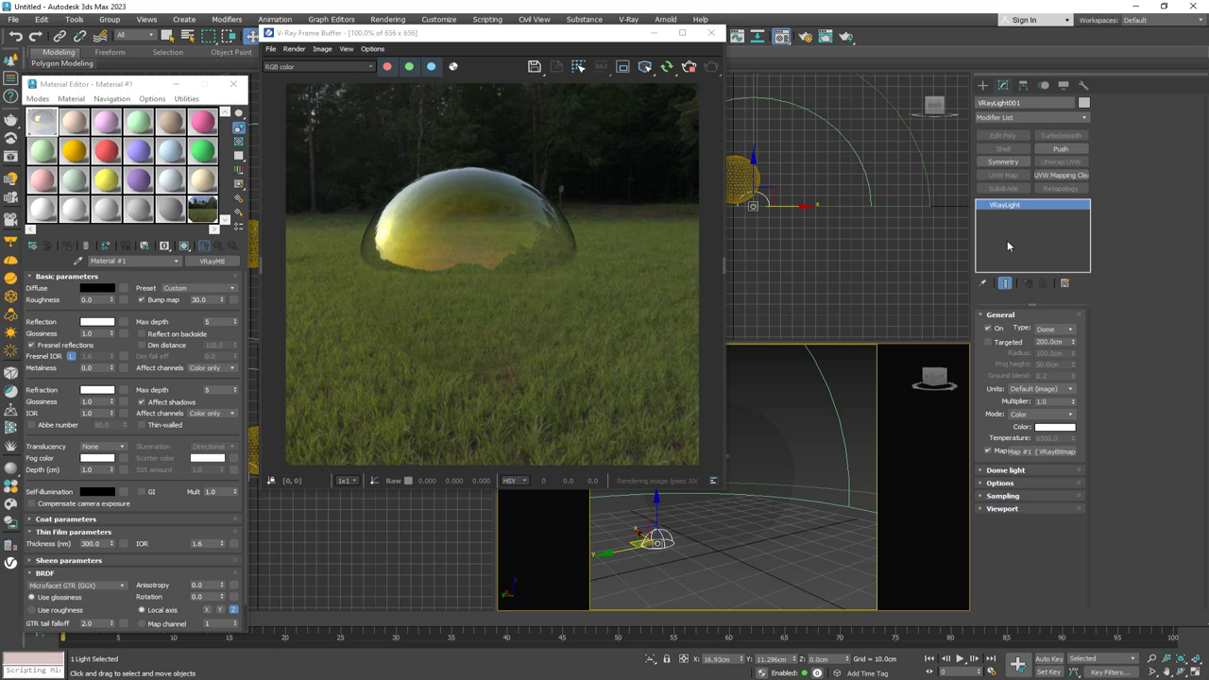
left_click(1016, 470)
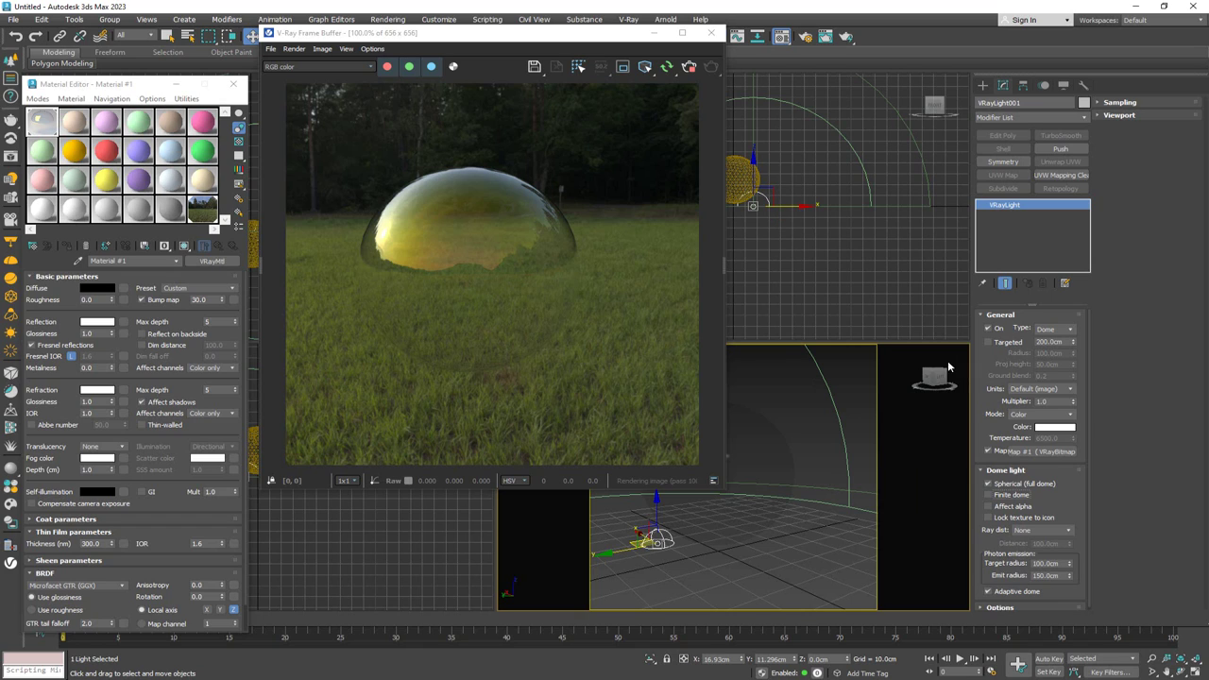
left_click(1018, 496)
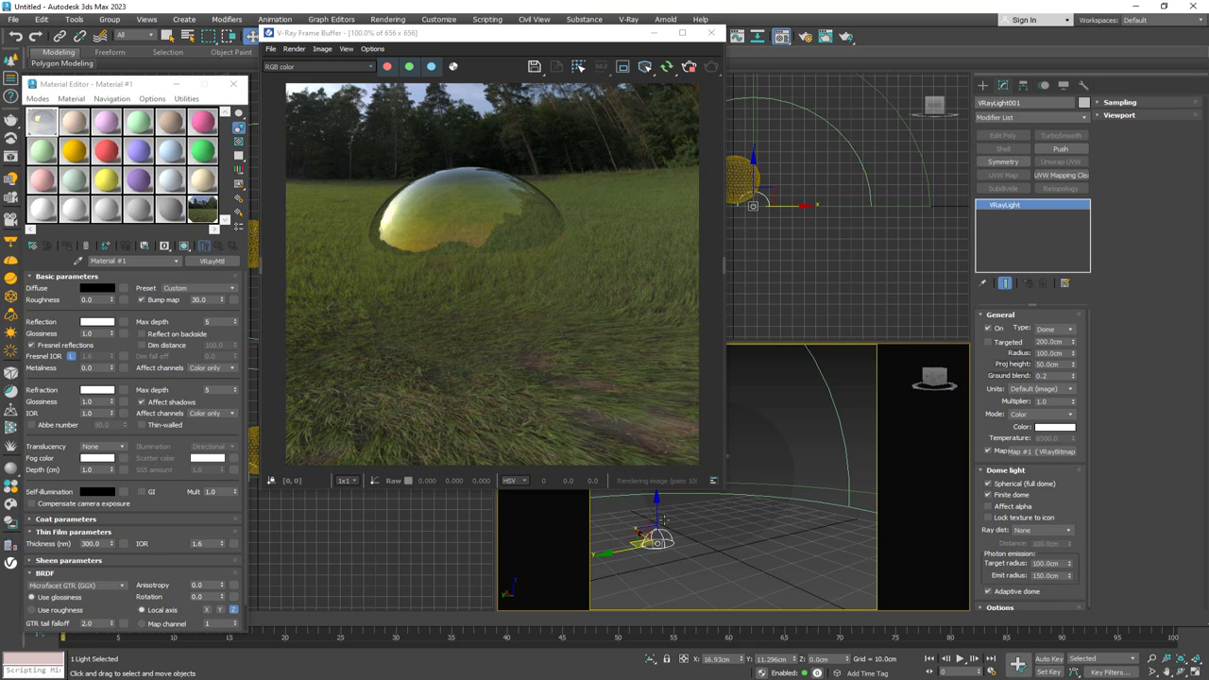
left_click_drag(663, 517, 739, 589)
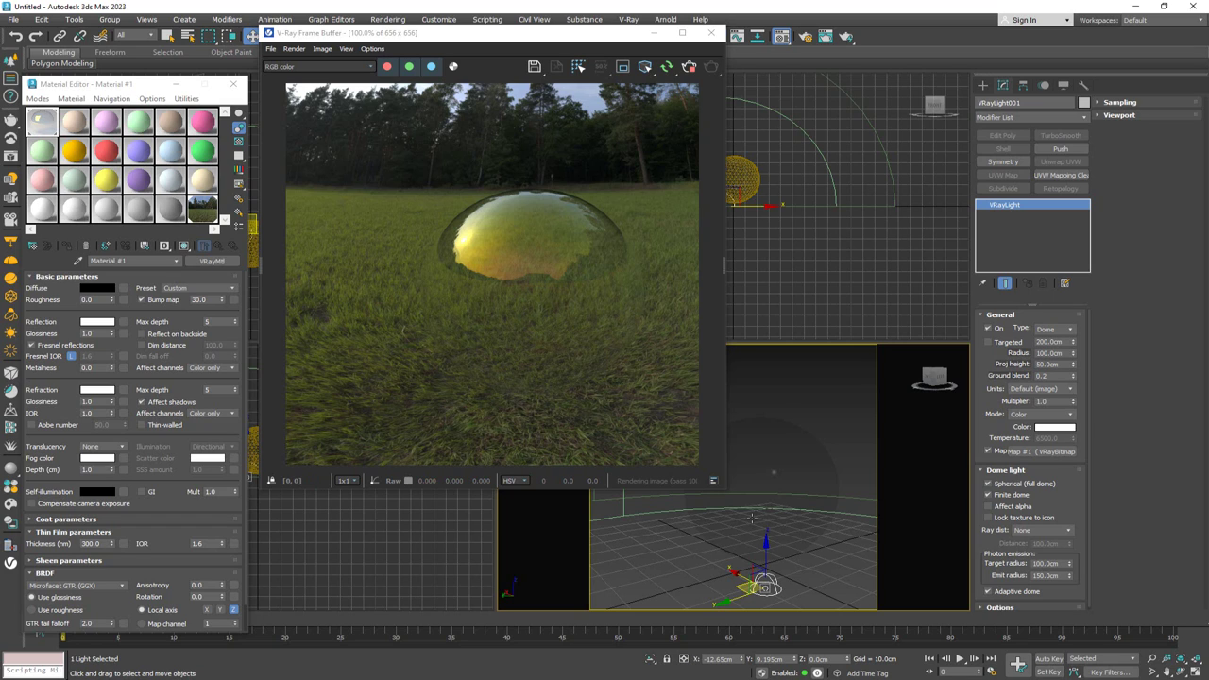
middle_click_drag(752, 517, 770, 497, "alt")
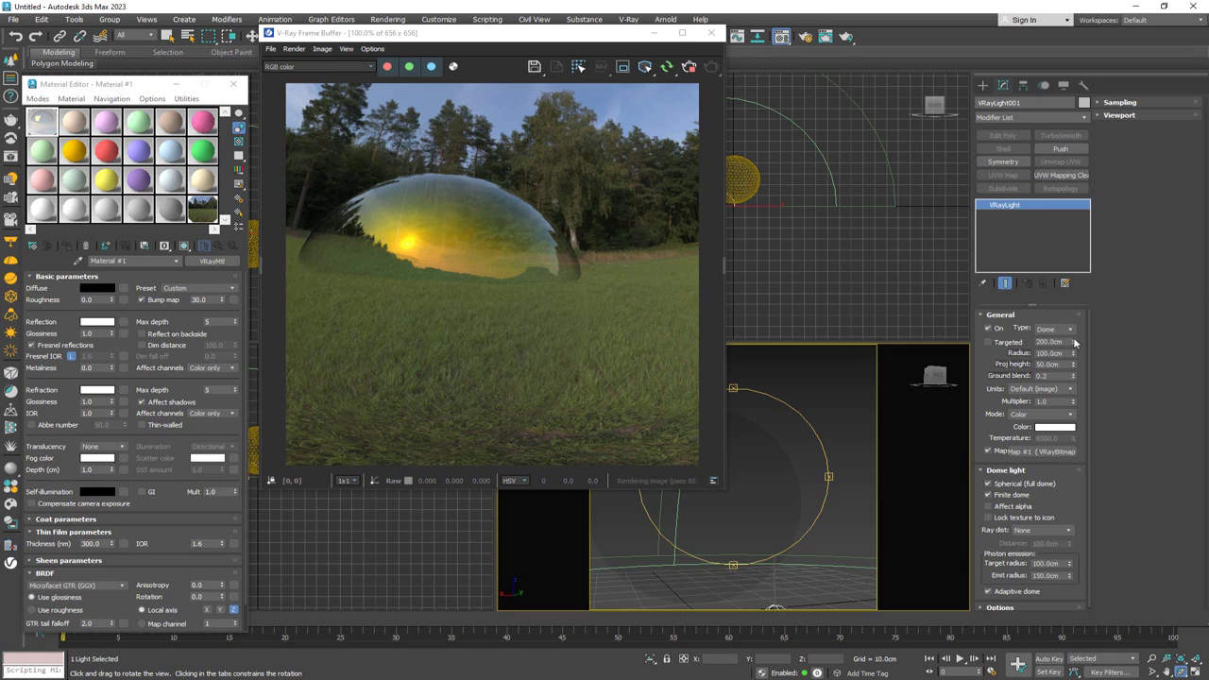
Set the finite dome's radius to 189 cm, its projection height to 44 cm and its ground blend to 1.06.
left_click_drag(1074, 353, 1068, 300)
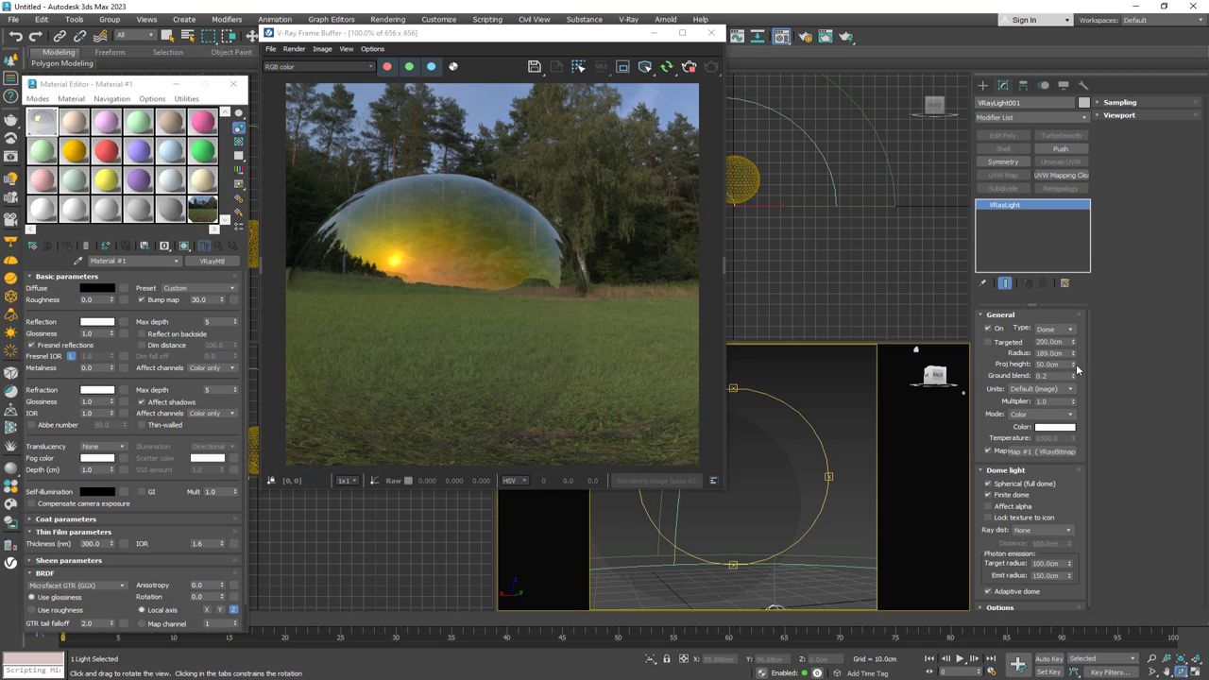
mouse_move(1073, 366)
left_mouse_down()
mouse_move(1072, 350)
mouse_move(1064, 372)
left_mouse_up()
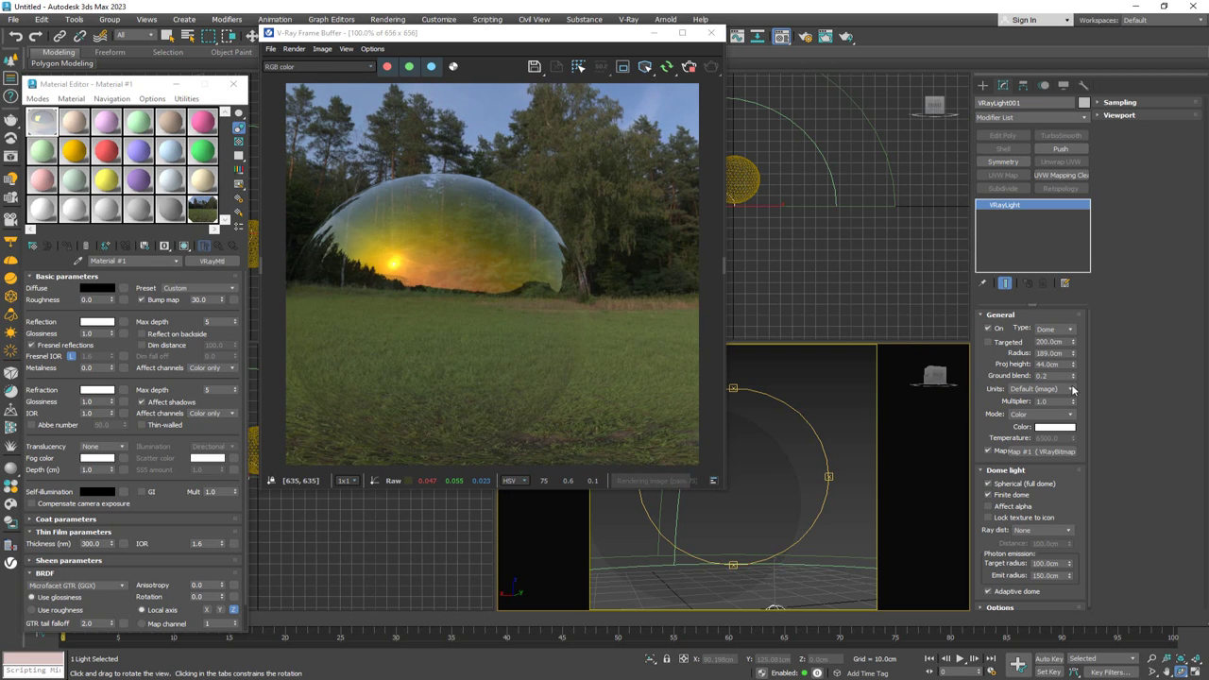
left_click_drag(1073, 376, 1073, 326)
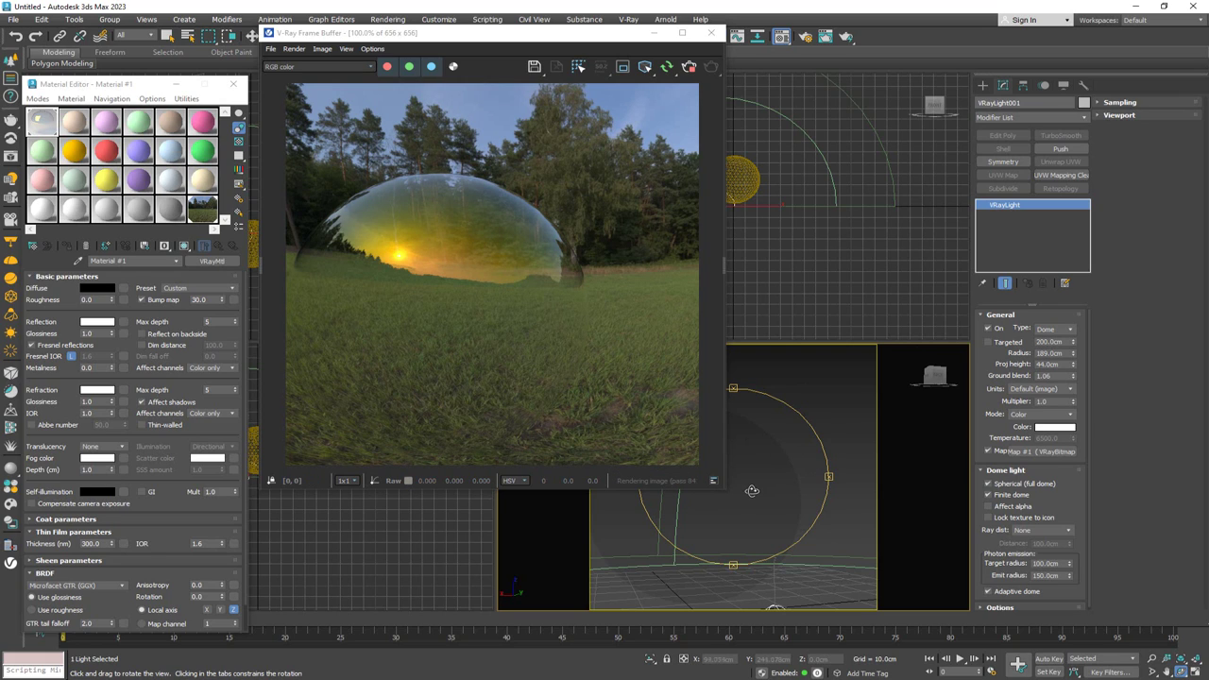
left_click_drag(752, 491, 686, 504)
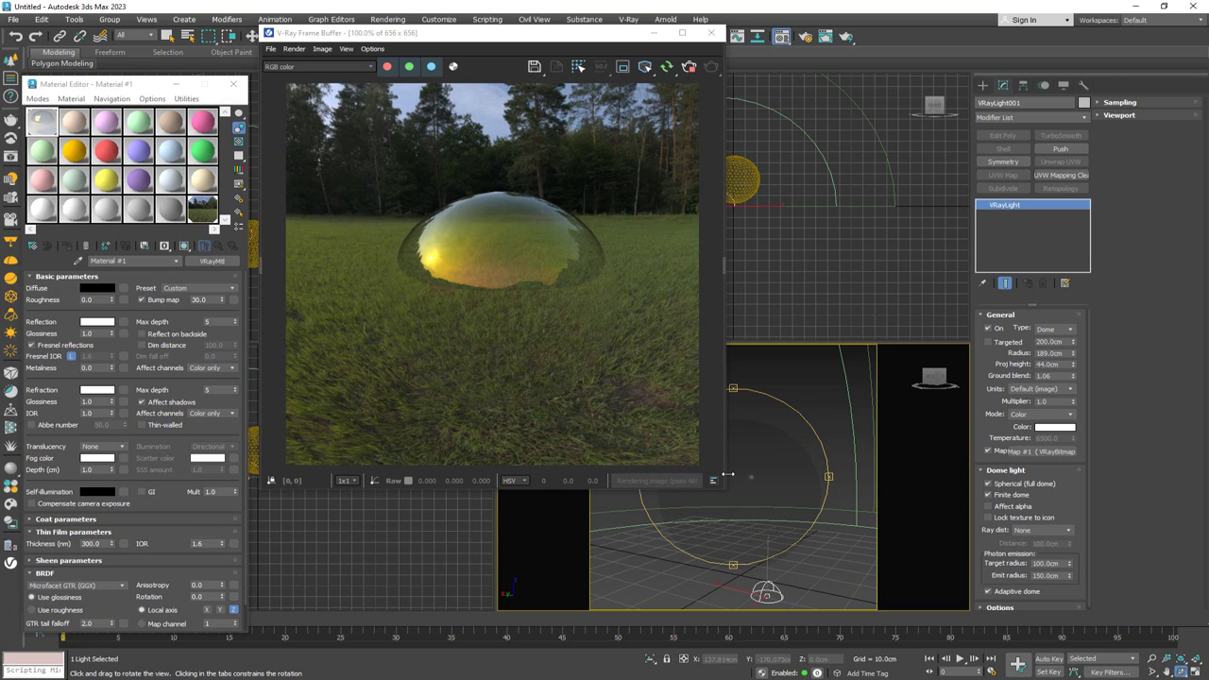
left_click_drag(758, 470, 755, 458)
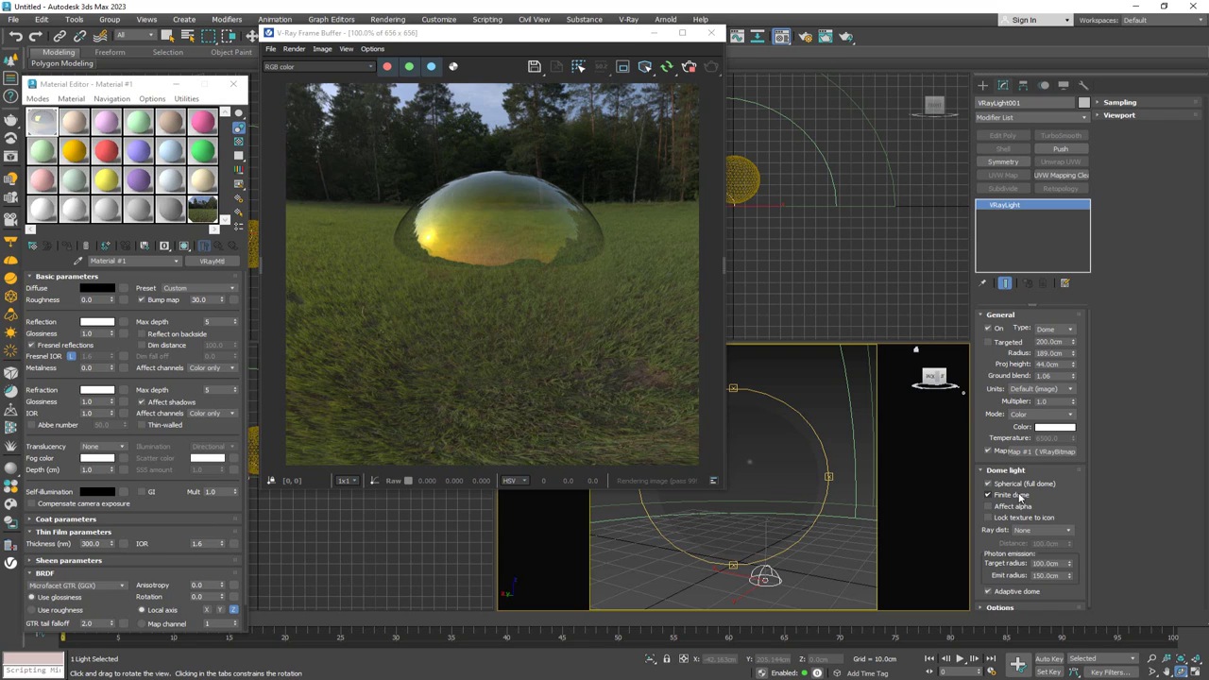
Turn off the dome light's Finite dome option and compare the interactive render of the sphere from other angles.
left_click(988, 495)
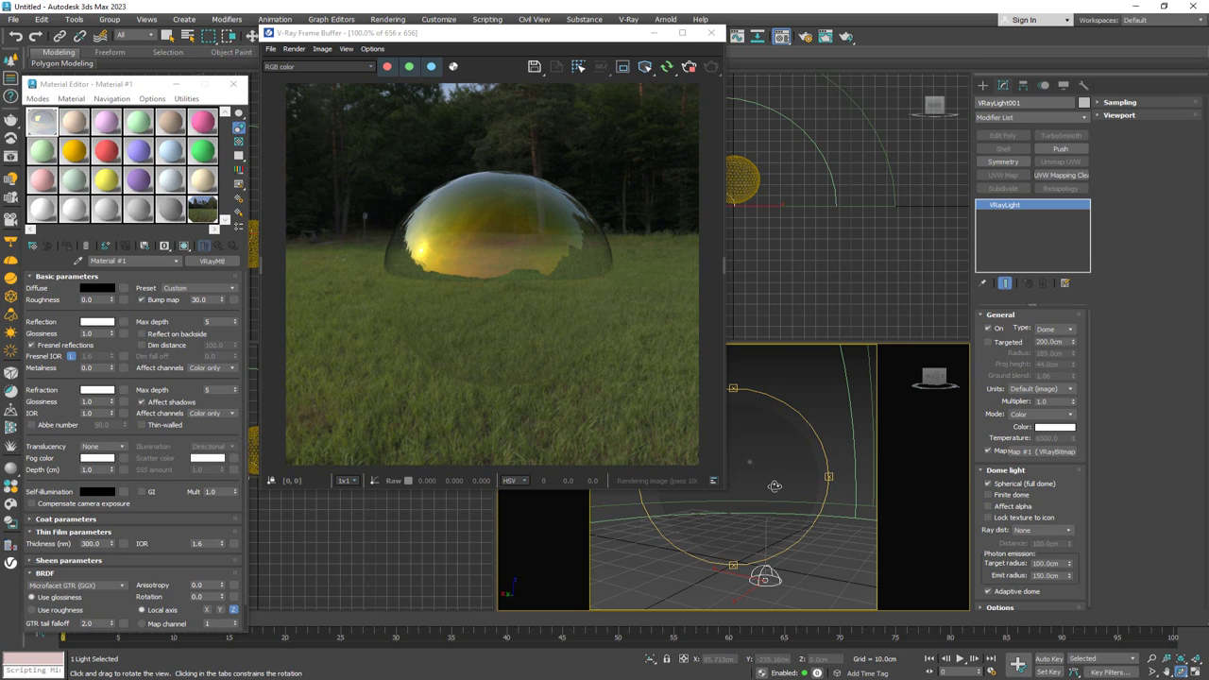
mouse_move(774, 486)
left_mouse_down()
mouse_move(829, 475)
mouse_move(767, 497)
mouse_move(783, 487)
left_mouse_up()
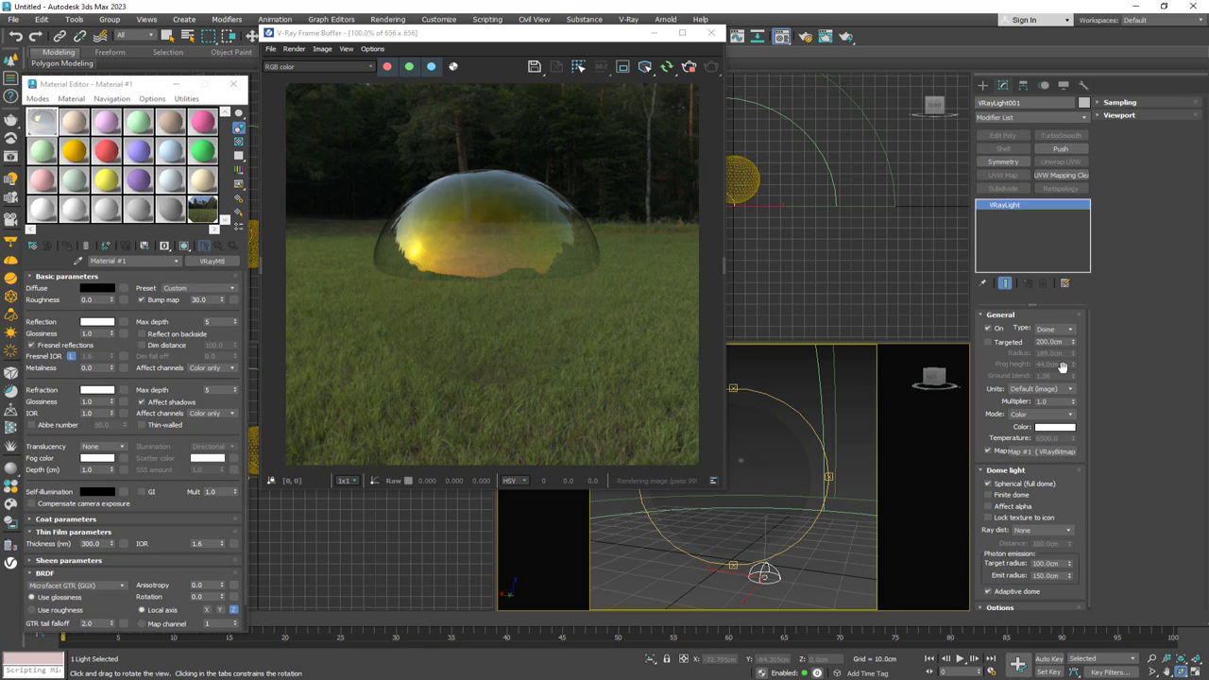
left_click_drag(738, 504, 743, 507)
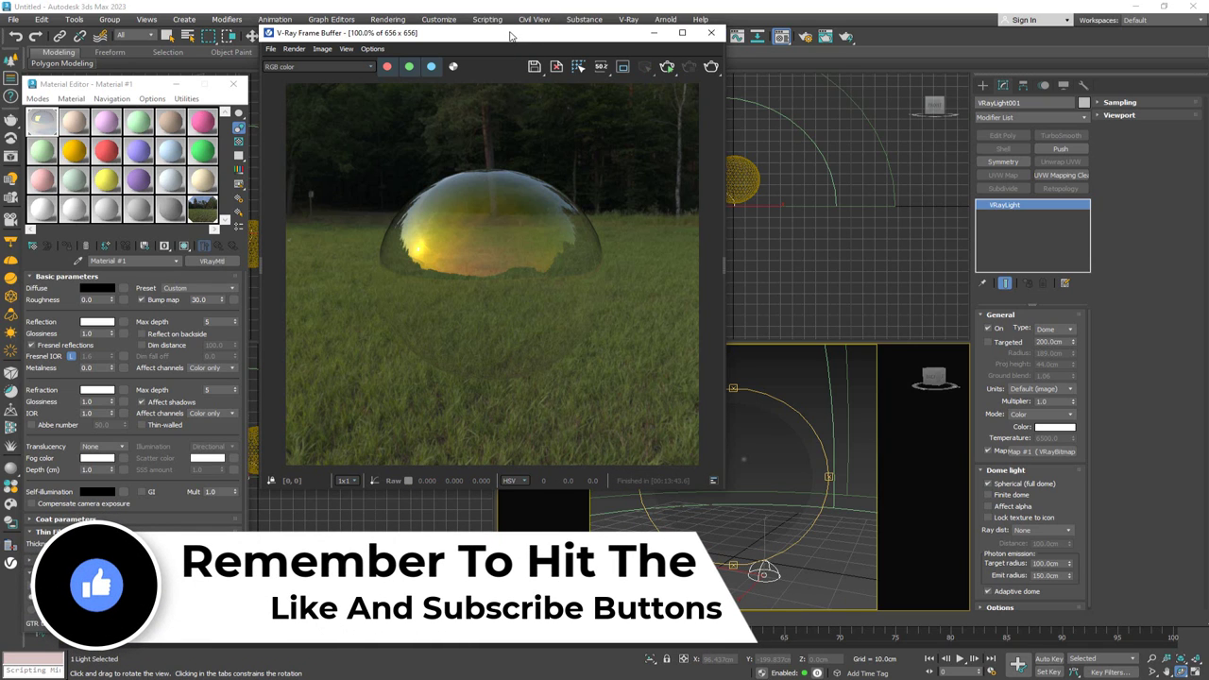
Switch off the dome light and delete the geosphere from the scene.
left_click_drag(511, 36, 467, 53)
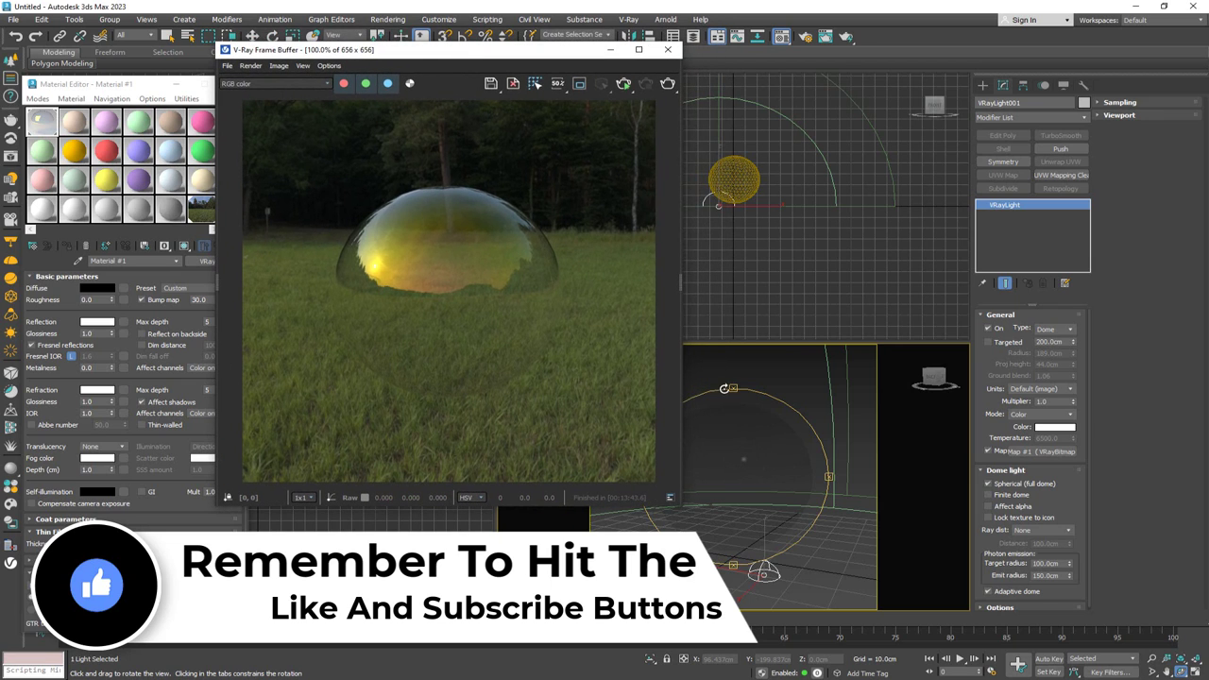
left_click(829, 548)
left_click_drag(811, 590, 714, 542)
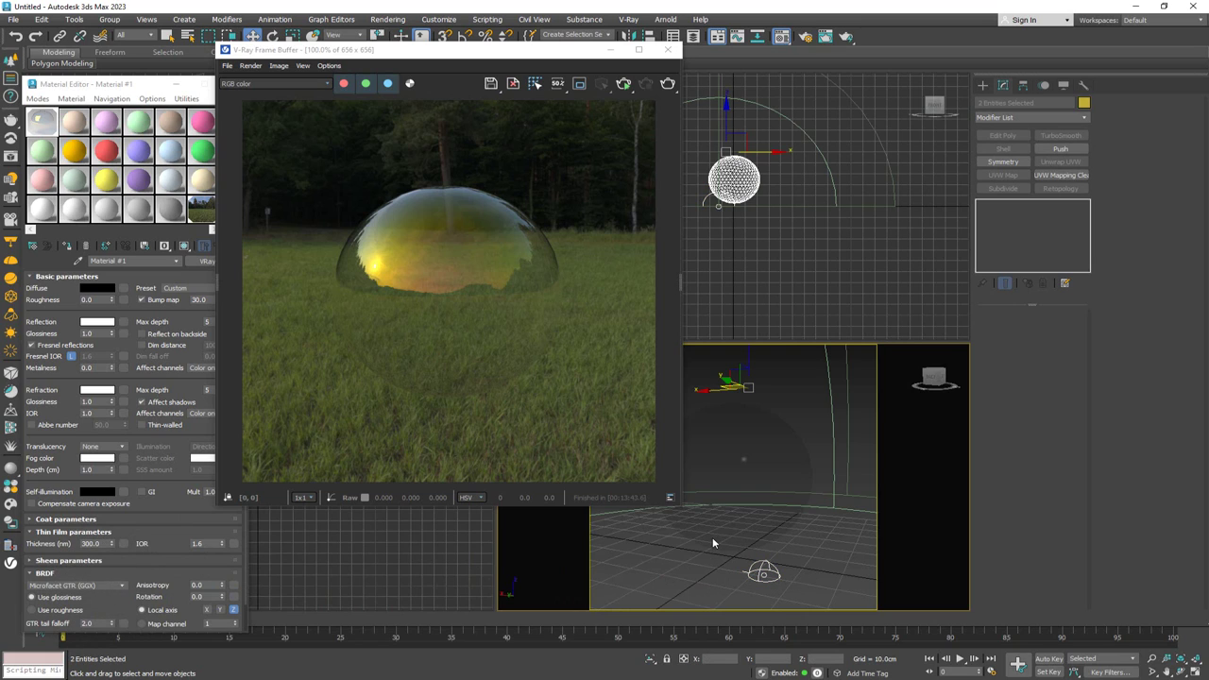
left_click(764, 571)
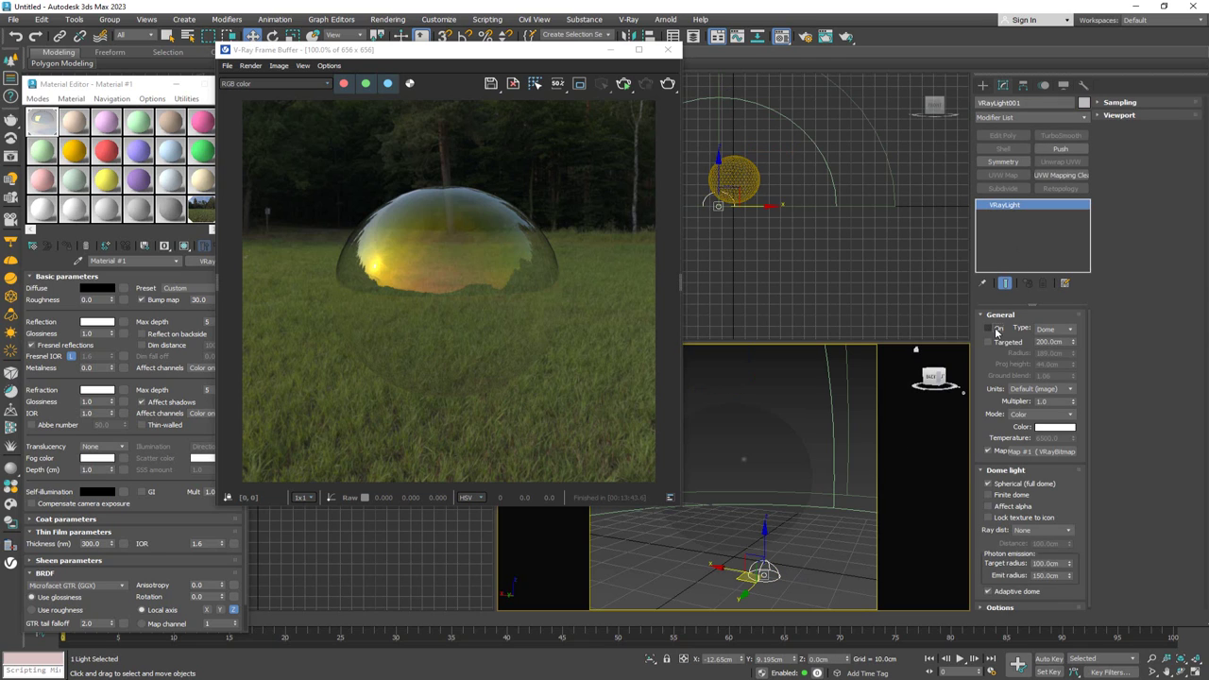
left_click(761, 497)
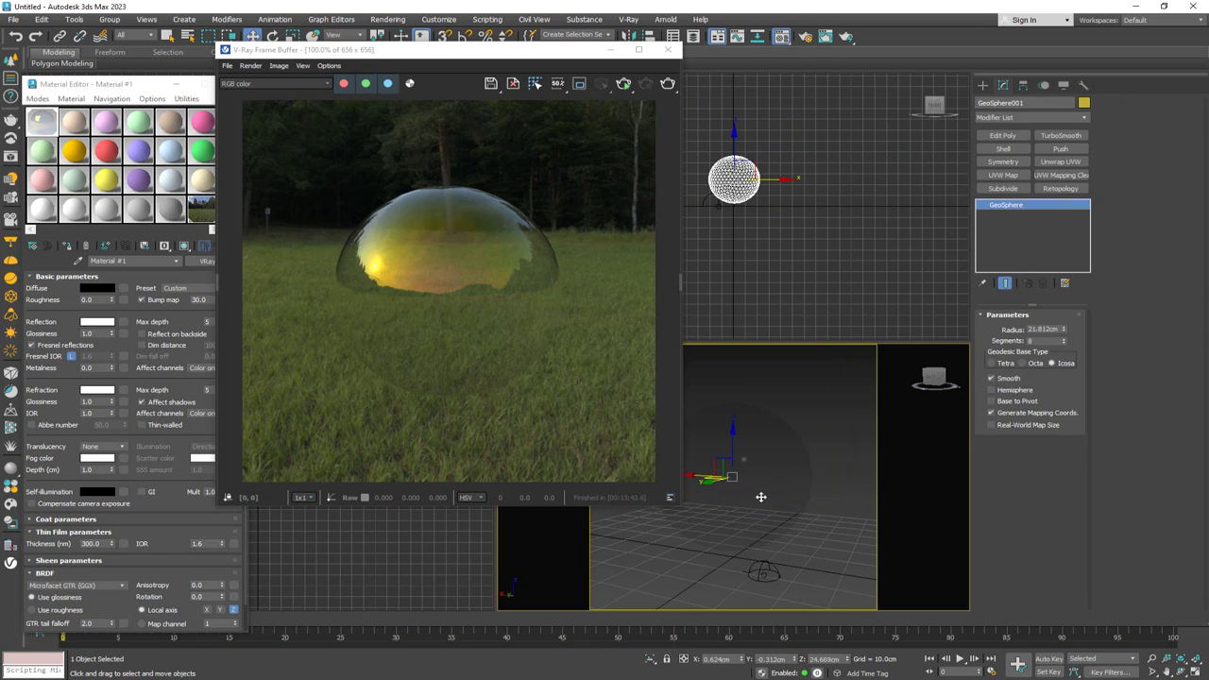
key("Delete")
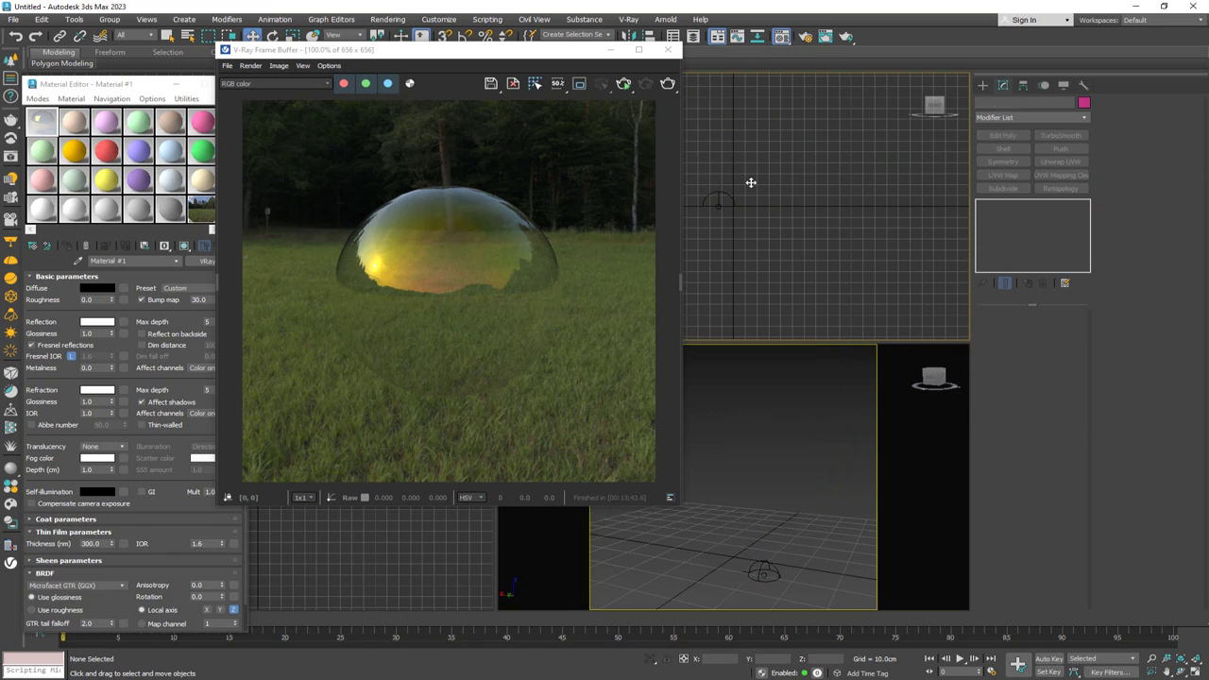
Create a VRayPlane near the origin in the Perspective view.
left_click(982, 85)
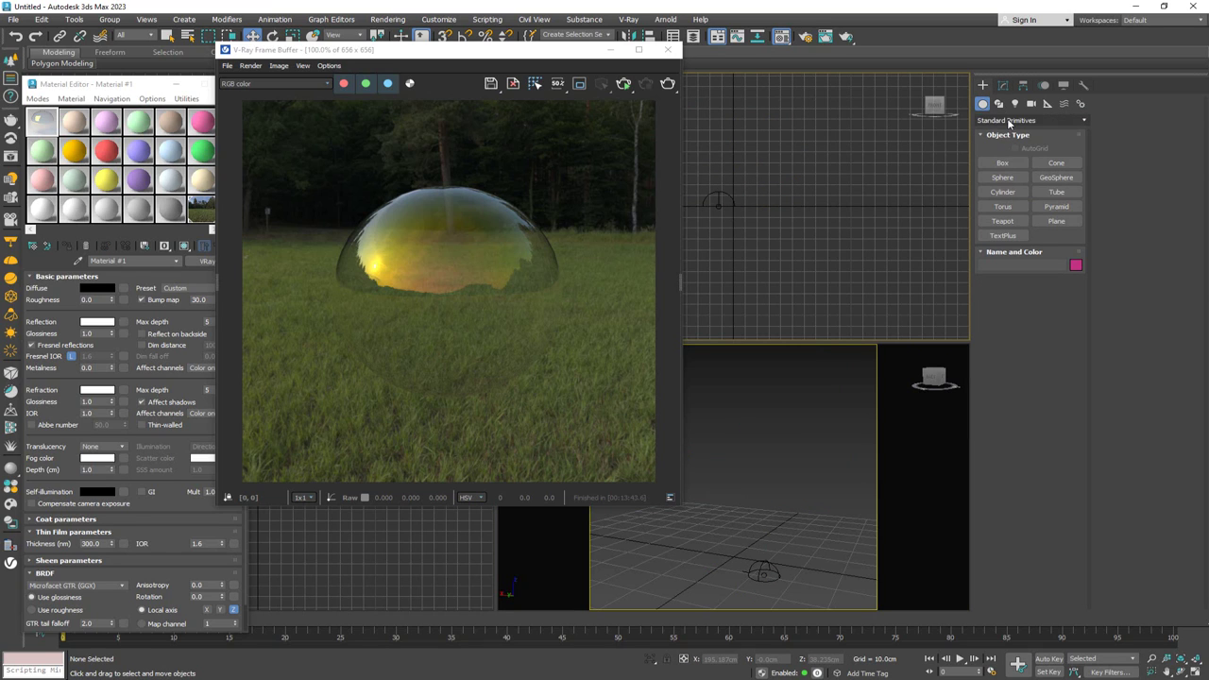
left_click(1008, 120)
left_click(985, 279)
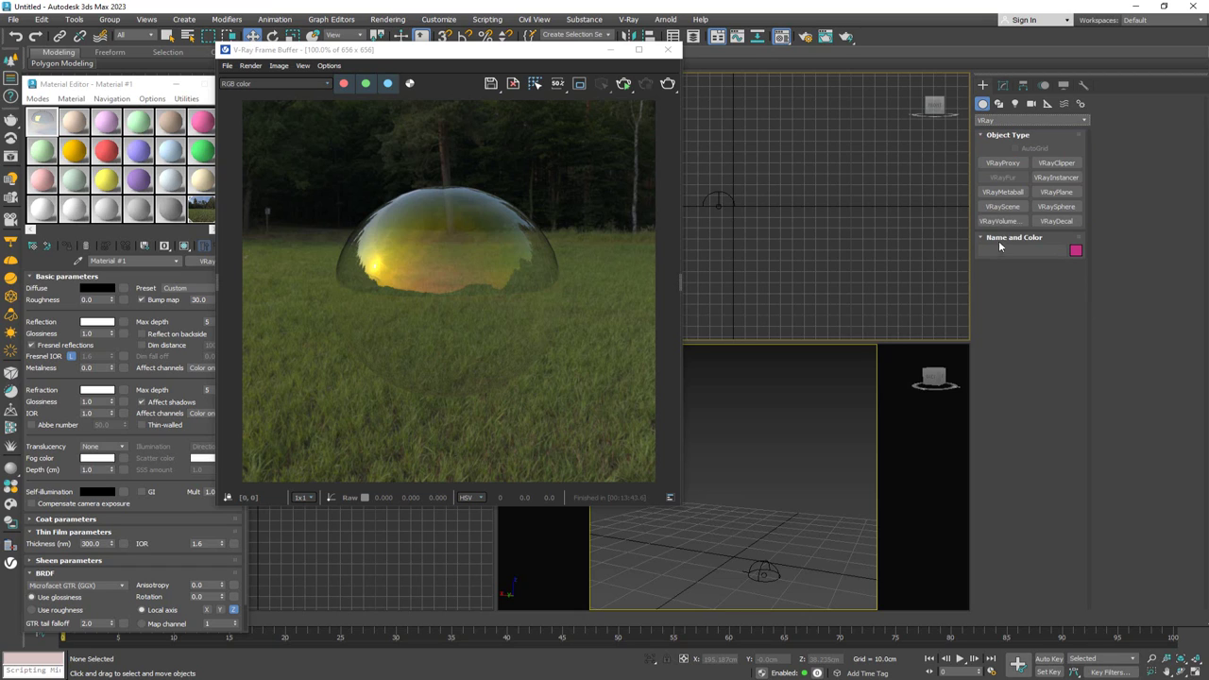
left_click(1055, 192)
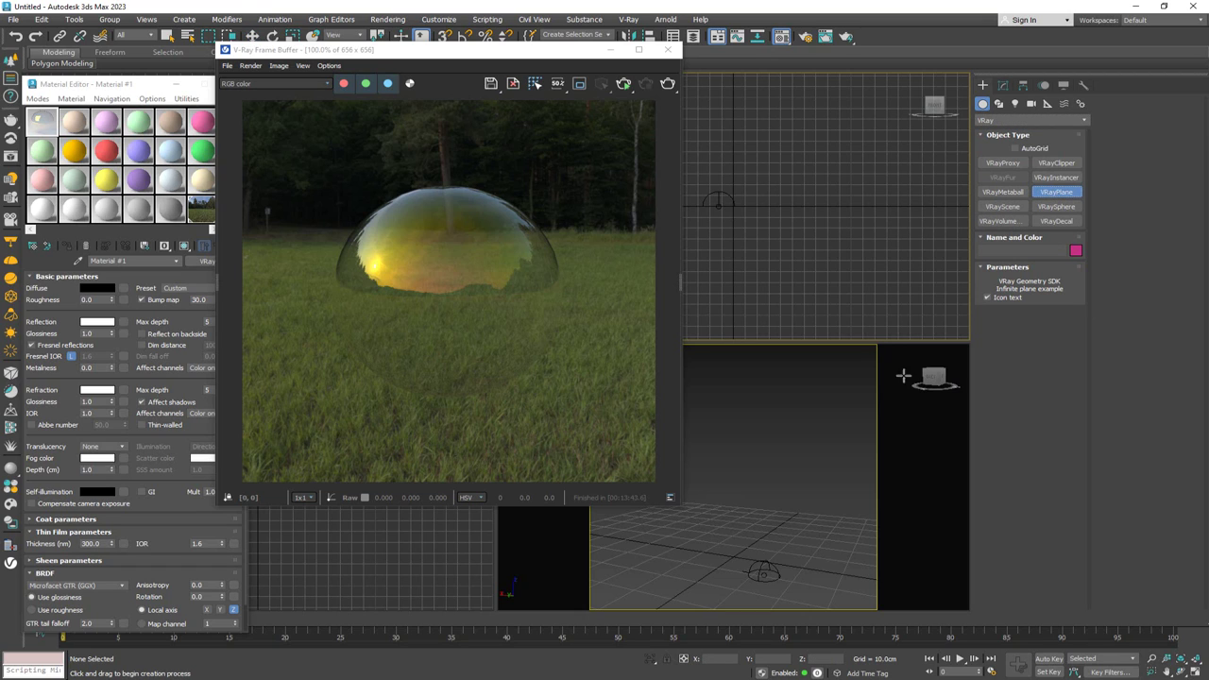
left_click(734, 553)
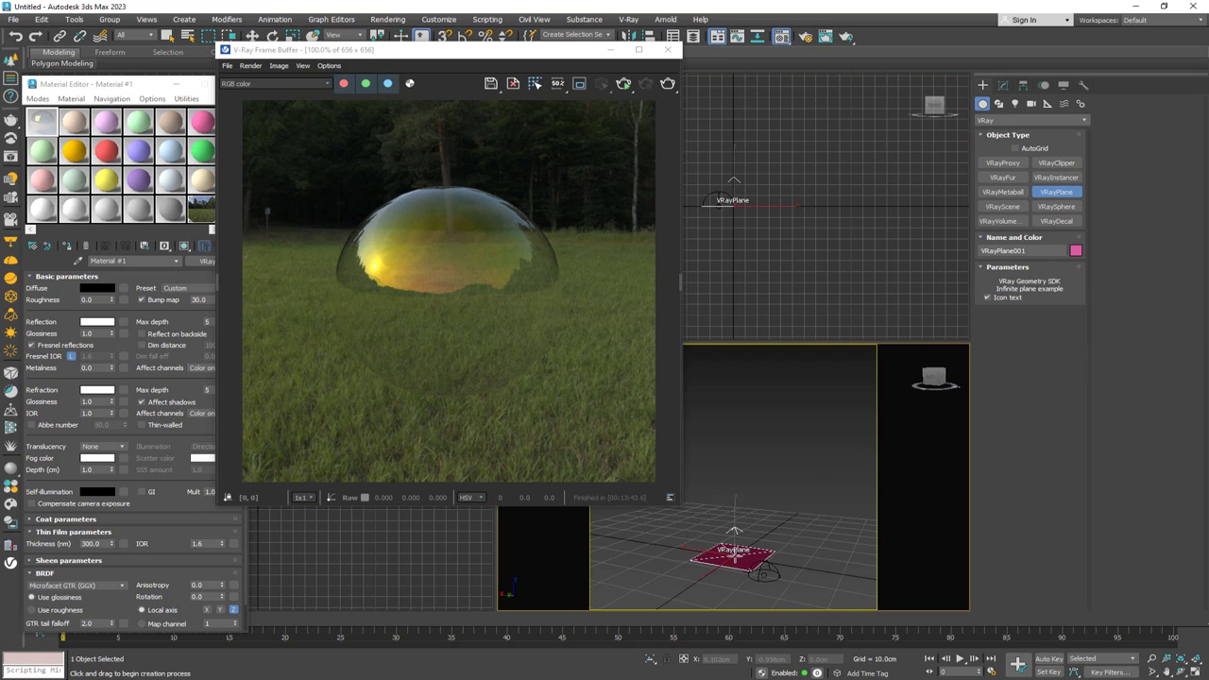
right_click(809, 522)
Run and stop a test interactive render, and uncover the Top and Left views by moving the frame buffer and closing the Material Editor.
left_click(624, 84)
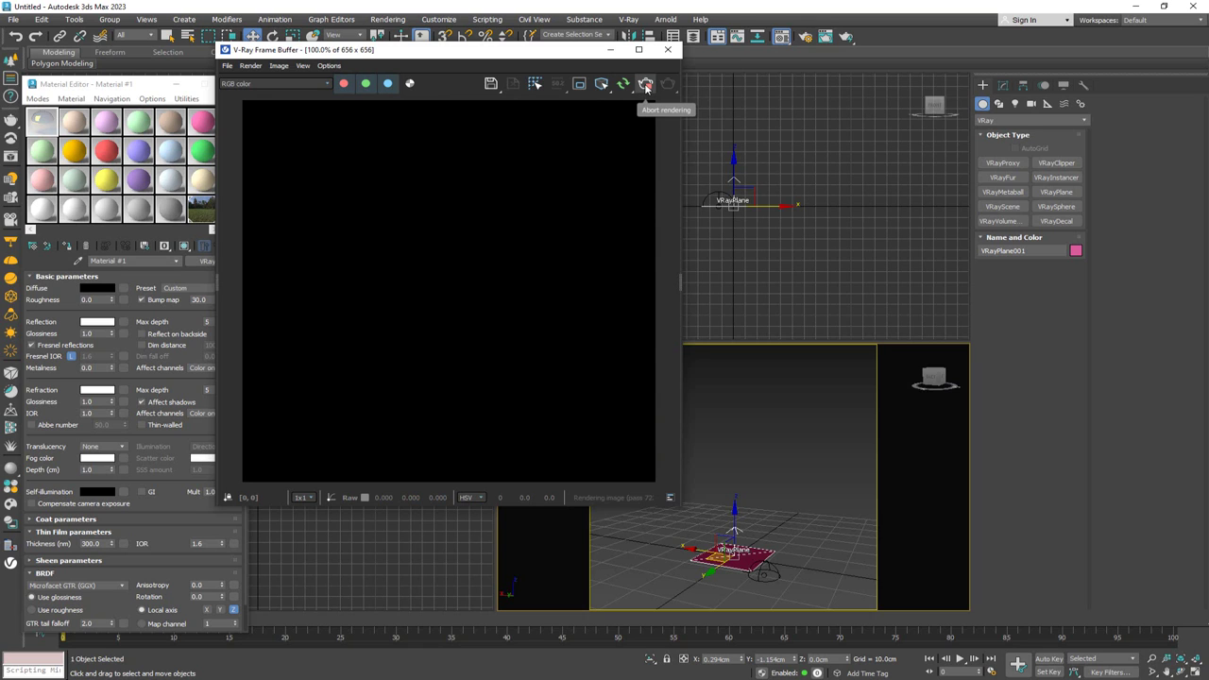
left_click(646, 85)
left_click_drag(513, 57, 782, 59)
left_click(233, 83)
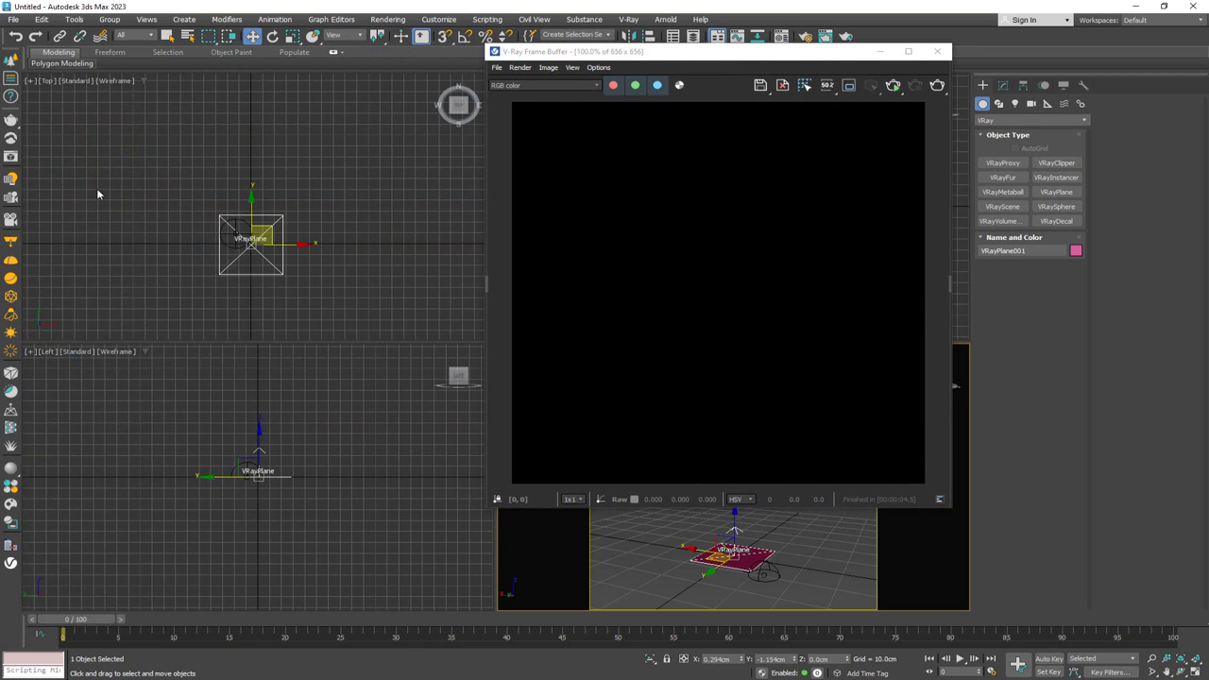
Create a VRaySun in the Top view at about X 143 cm, aimed at the plane's centre, and add a VRaySky environment map.
left_click(11, 334)
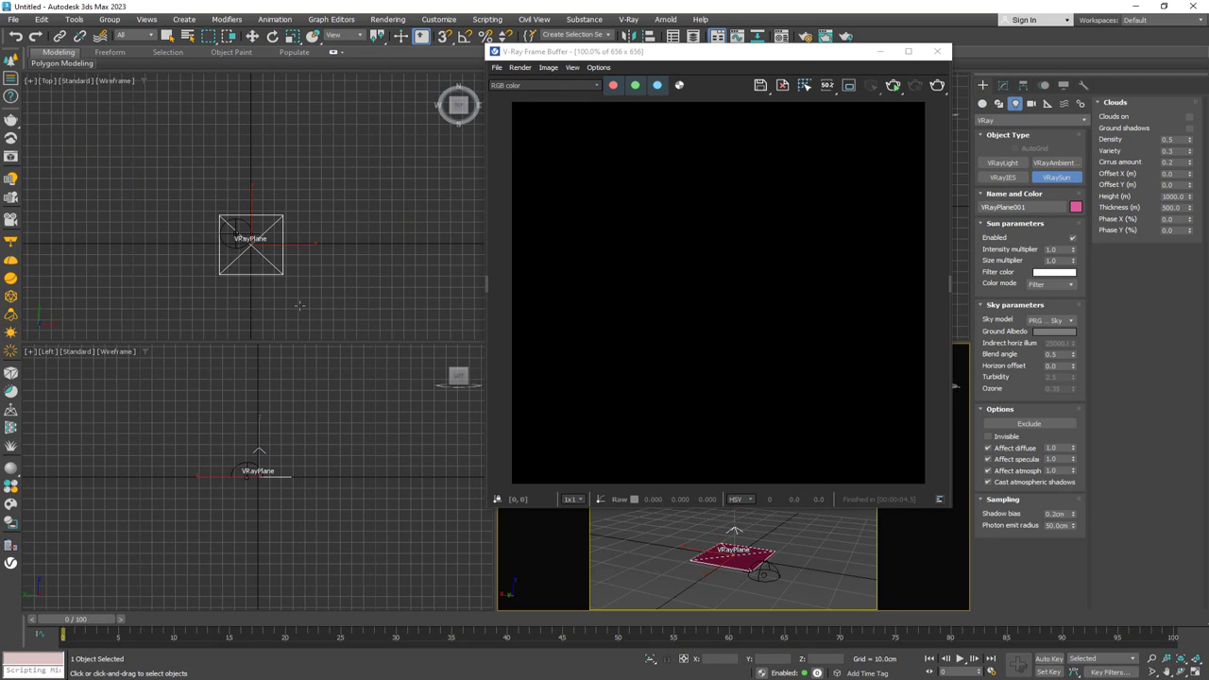
left_click_drag(418, 248, 249, 244)
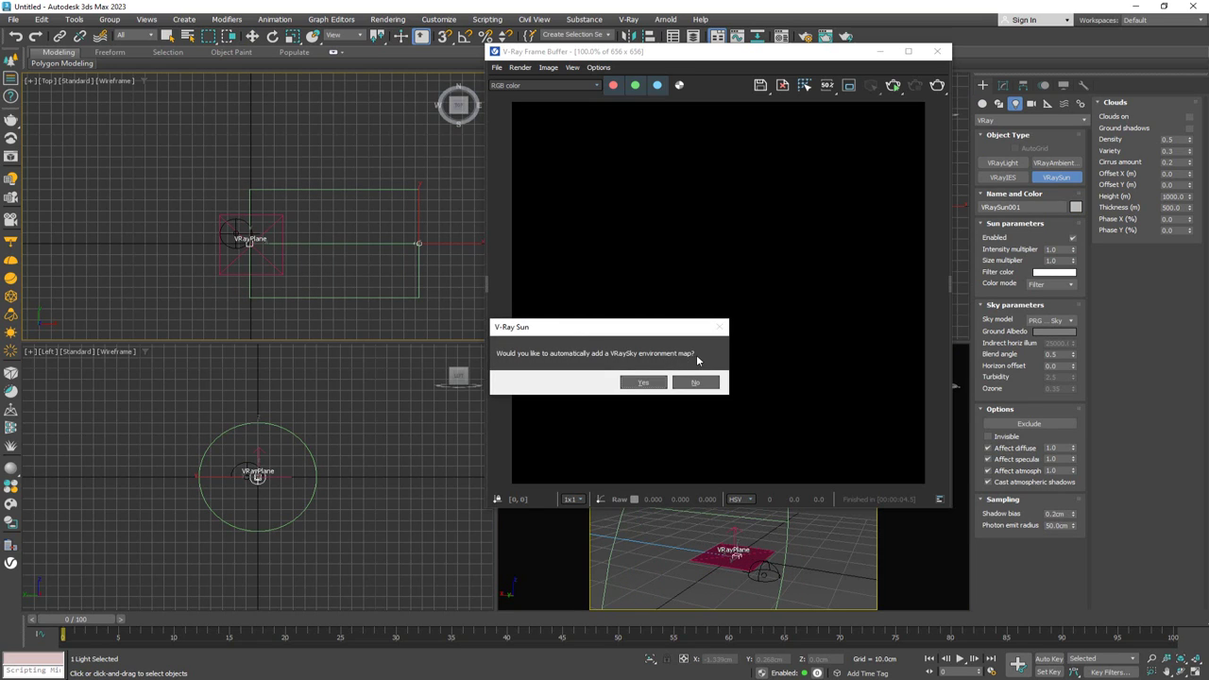
left_click(635, 383)
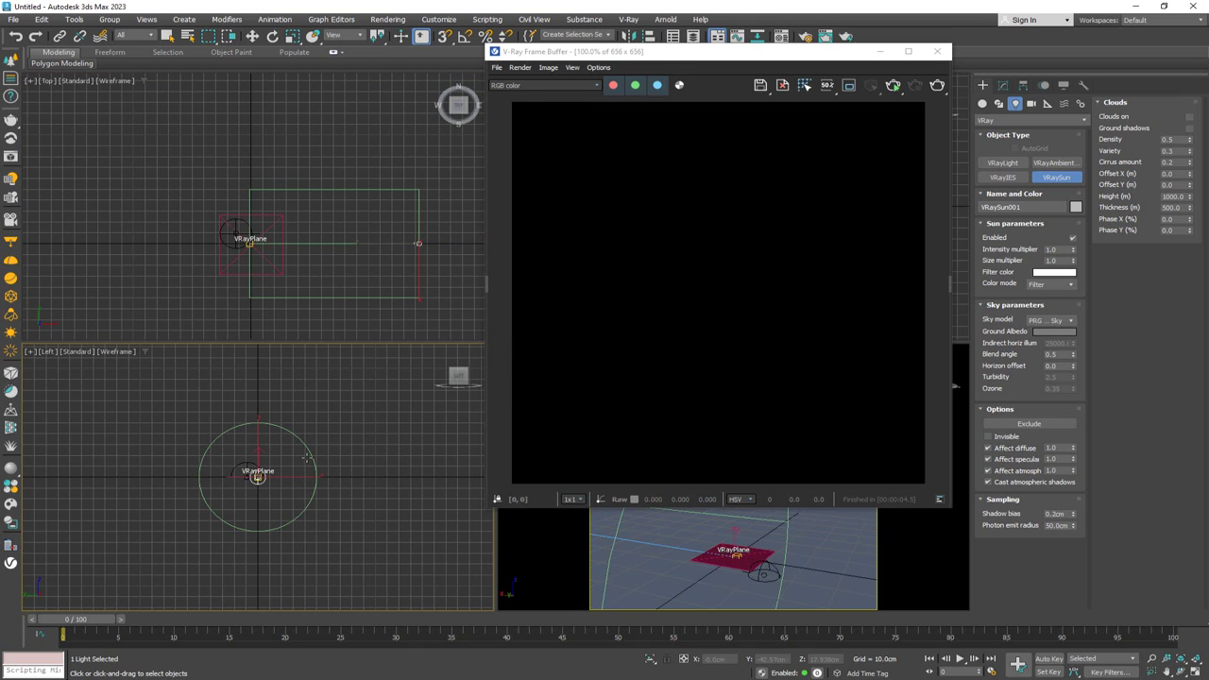
right_click(444, 278)
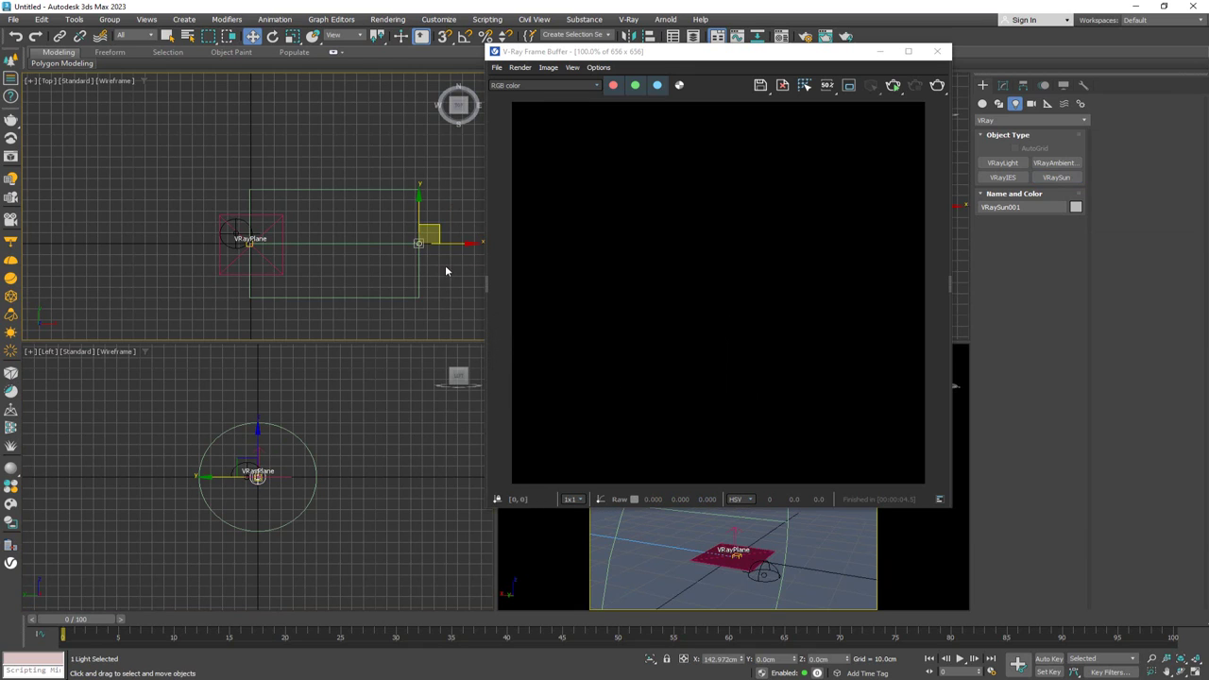
Raise the sun to about Z 47 cm in the Left view and run a brief interactive test render.
middle_click_drag(327, 439, 281, 464)
left_click_drag(230, 463, 230, 414)
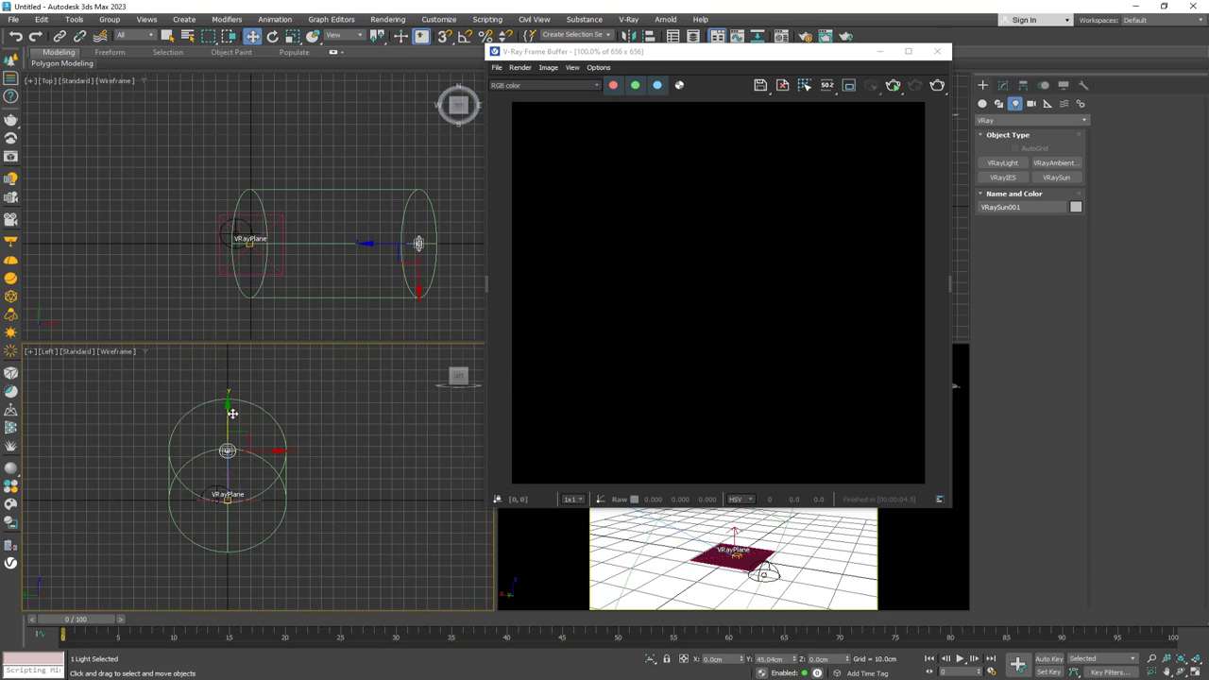
left_click(891, 86)
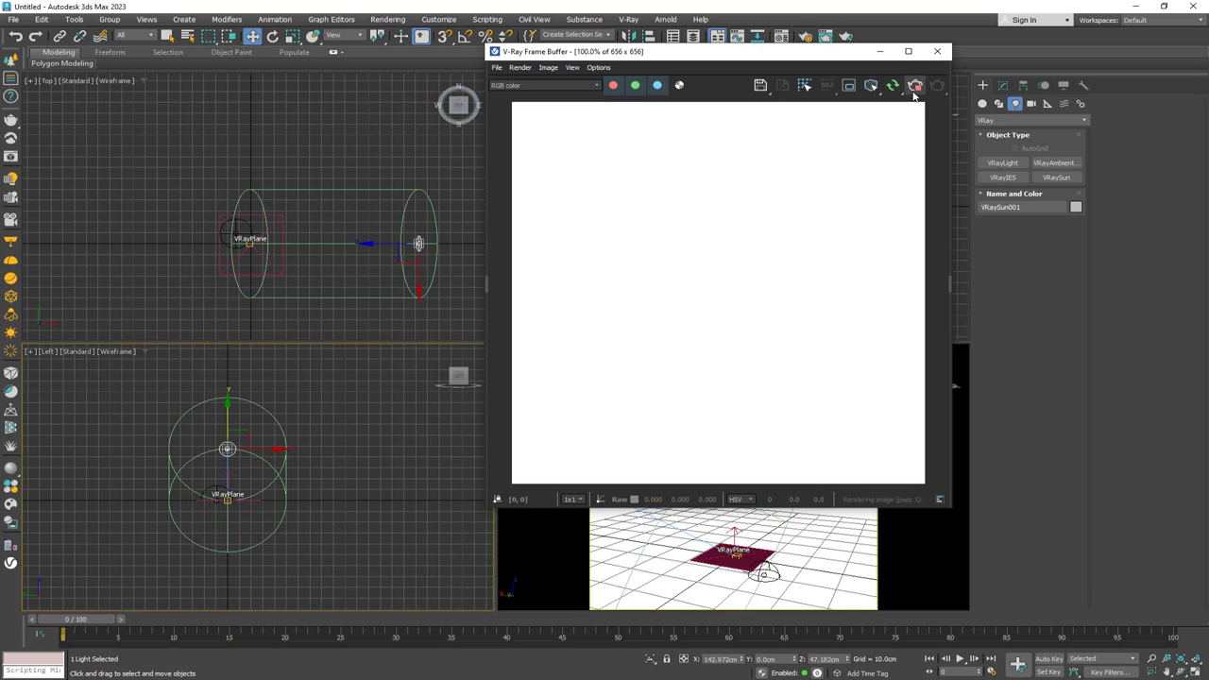
left_click(729, 6)
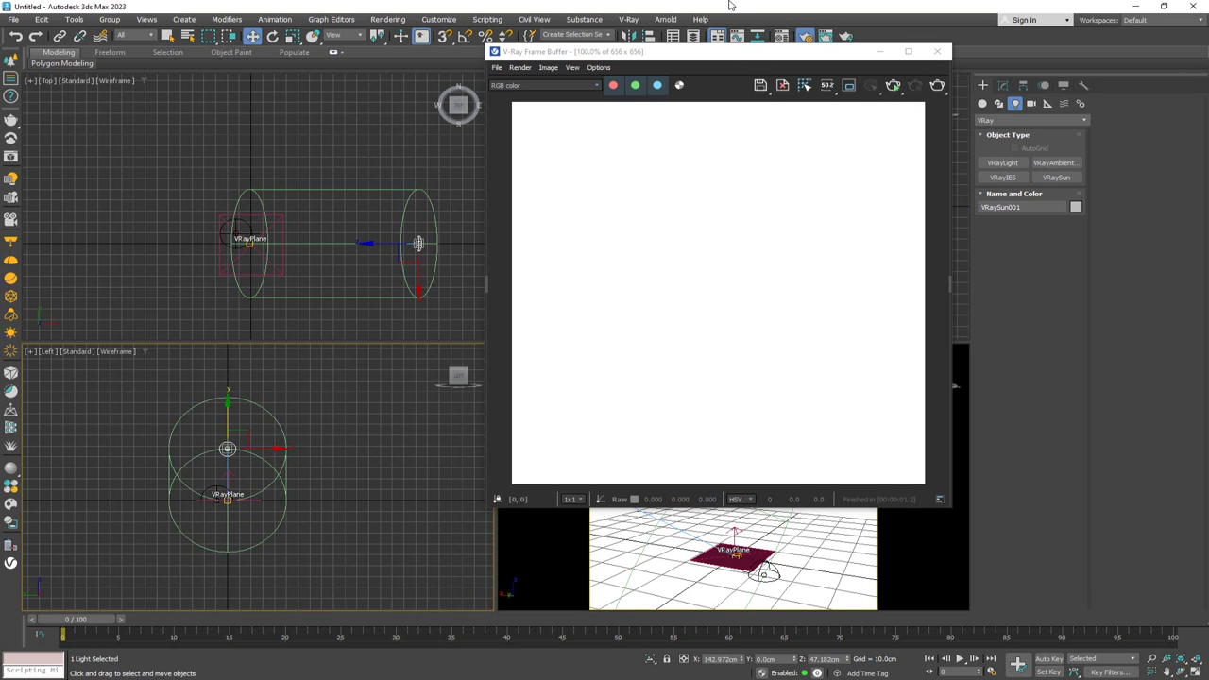
Bring up V-Ray's camera render settings with Auto exposure on for all cameras/views, and run a brief interactive test render.
key("F10")
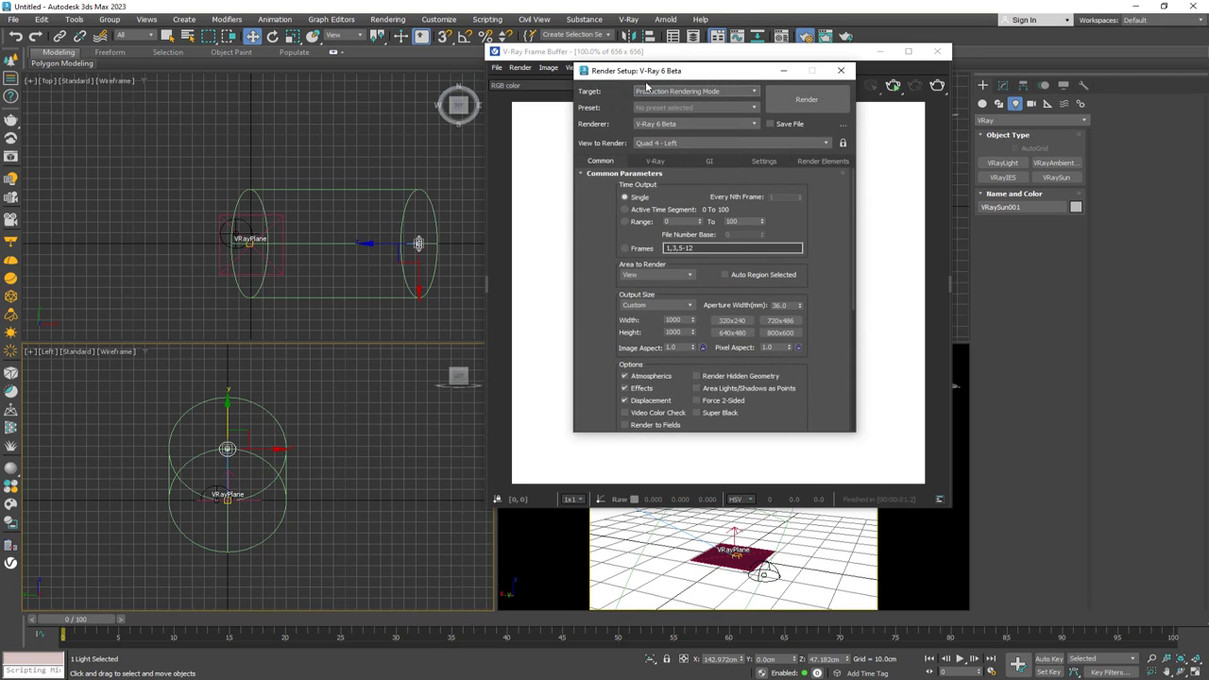
left_click(651, 161)
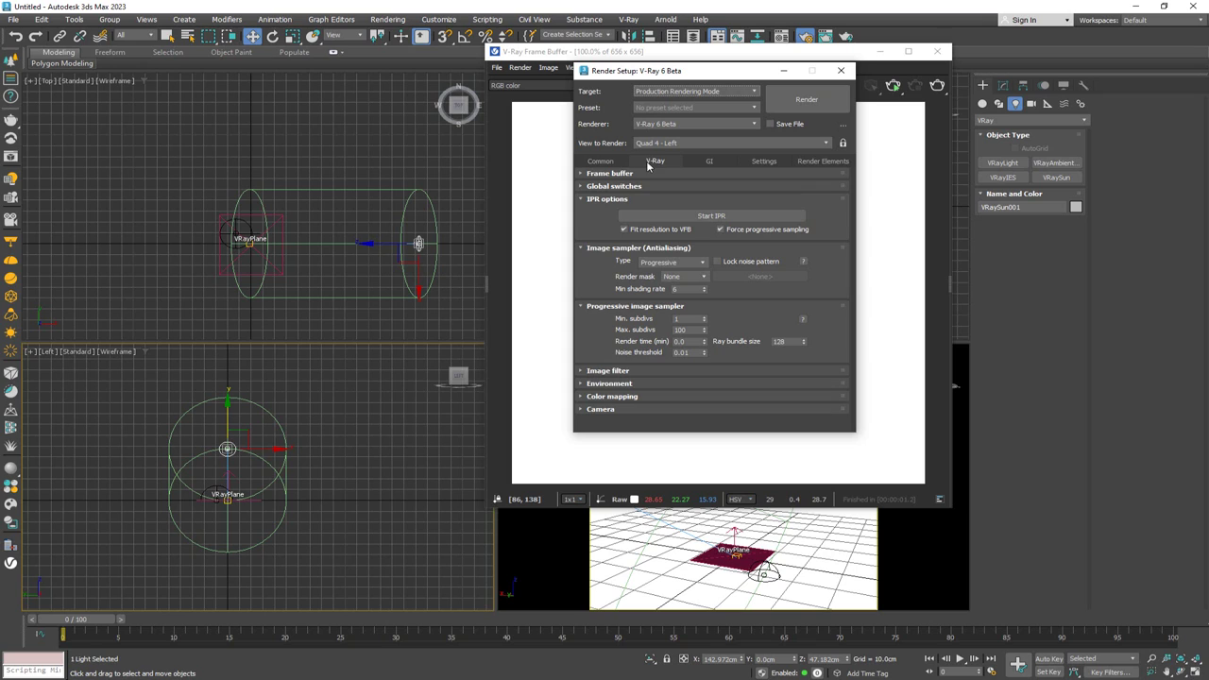
left_click(600, 410)
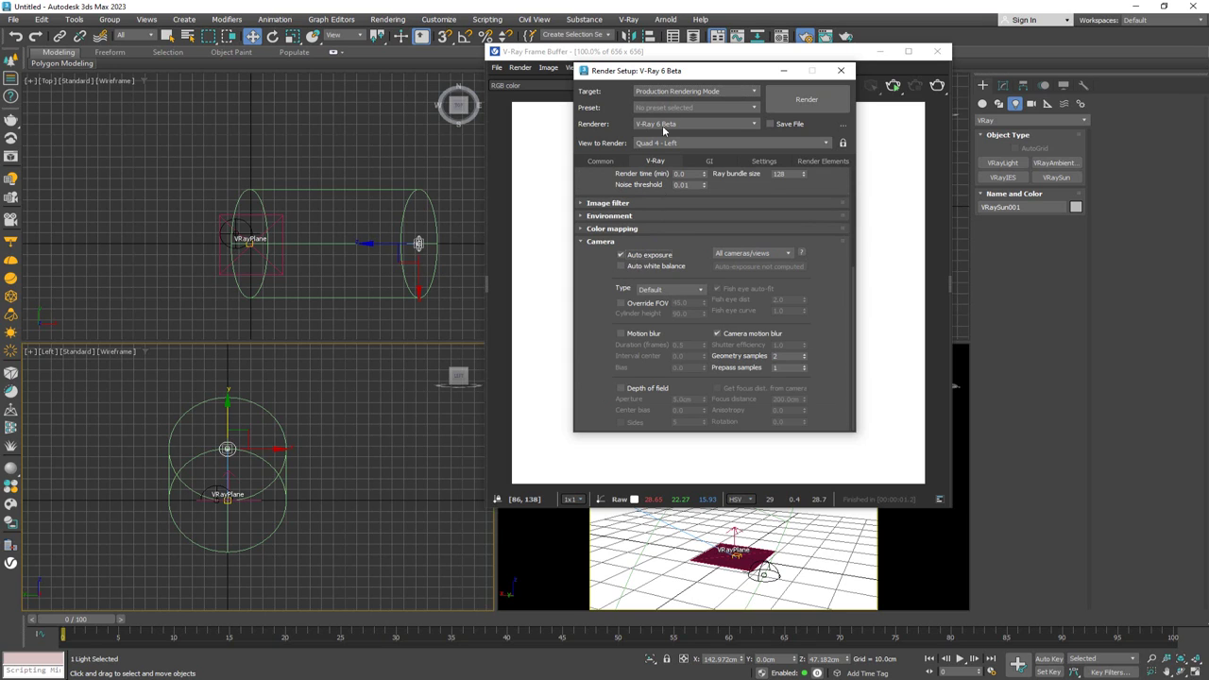
left_click_drag(661, 69, 273, 67)
left_click(893, 93)
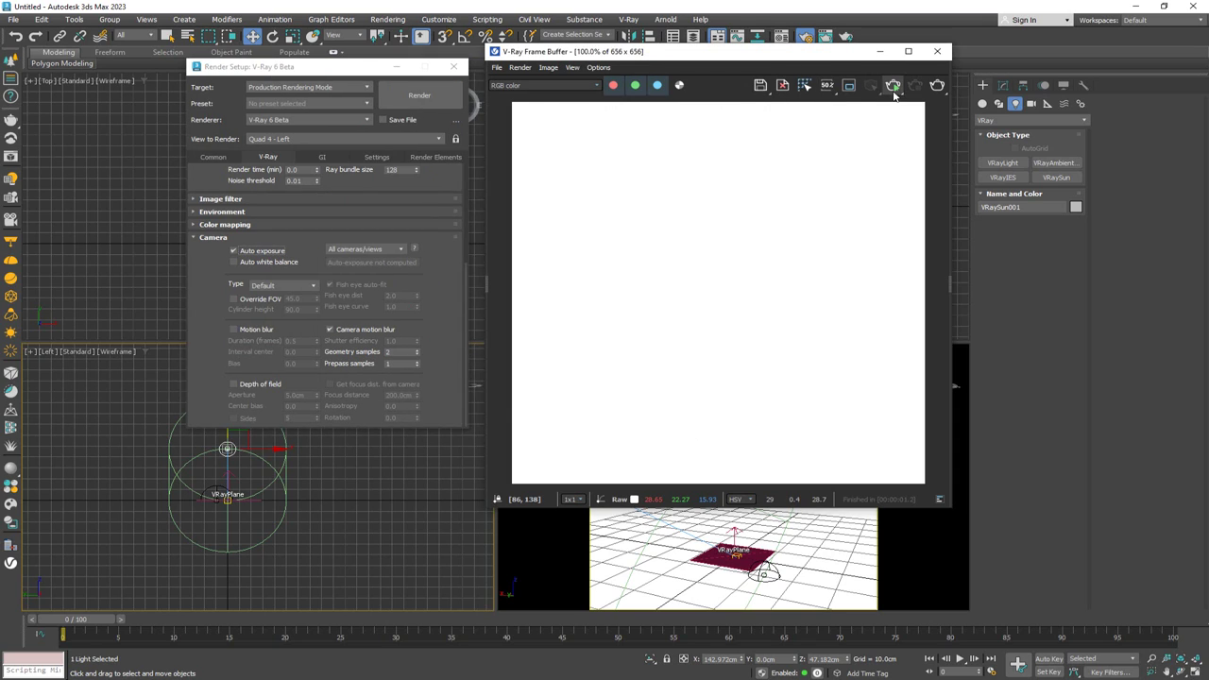
left_click(892, 90)
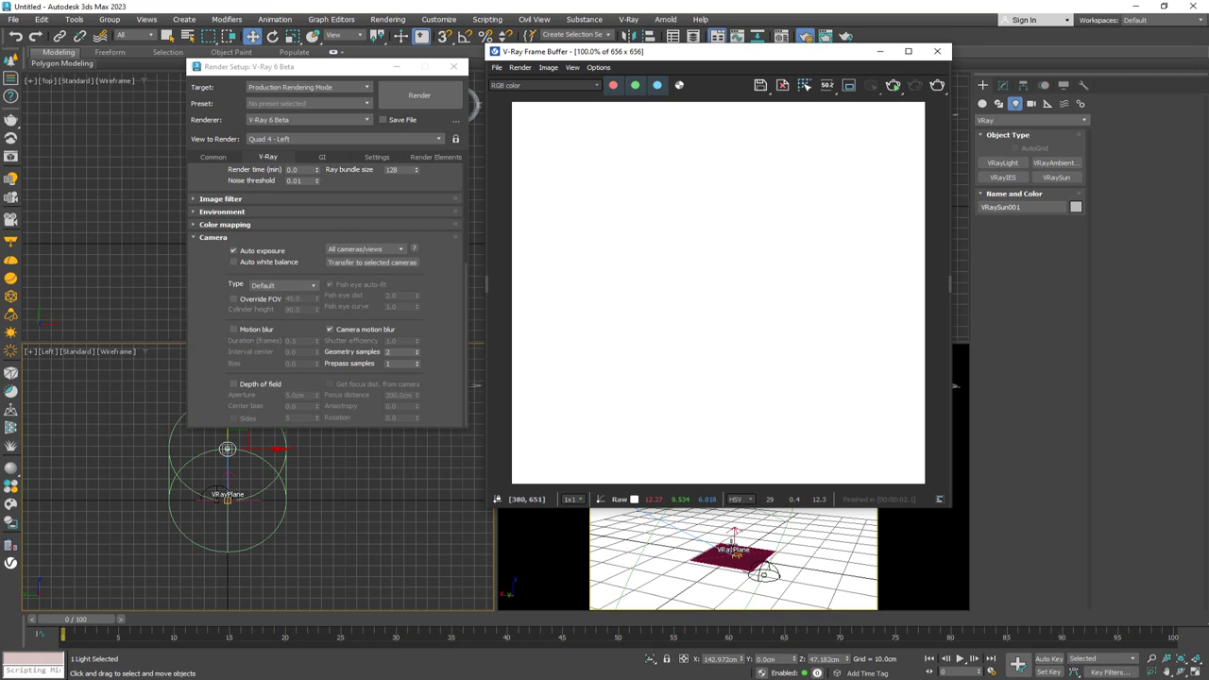
Create a V-Ray physical camera from the Perspective view and run an interactive test render through it.
left_click(732, 545)
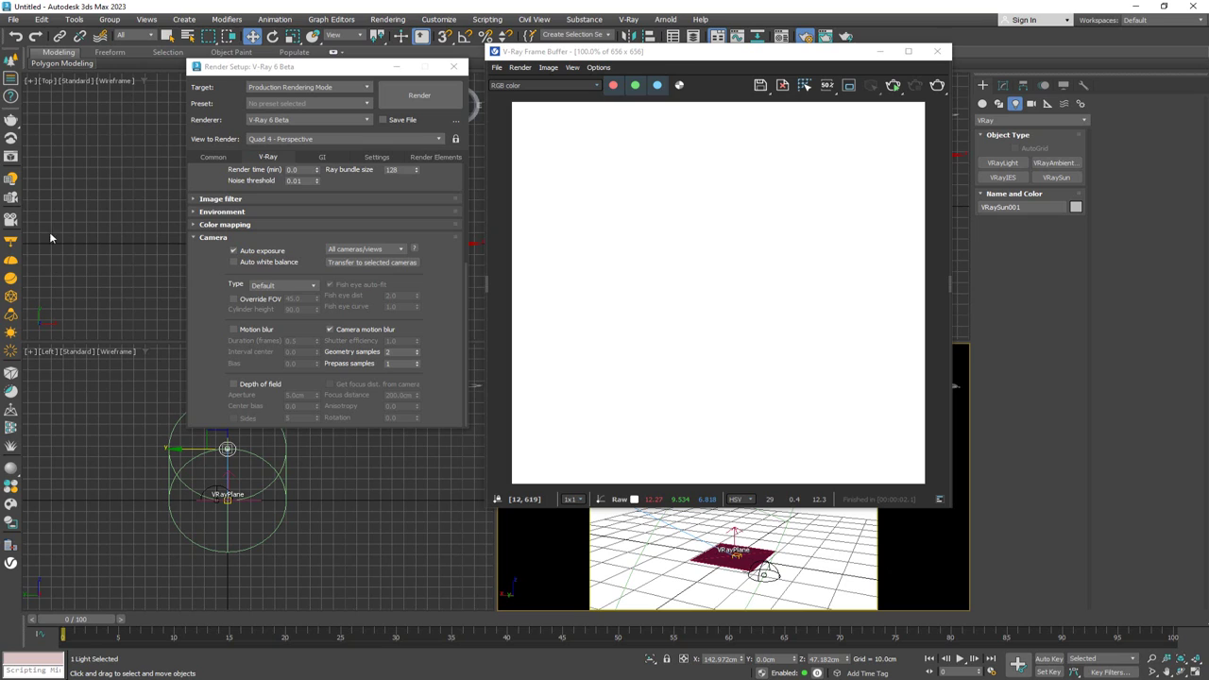
left_click(11, 221)
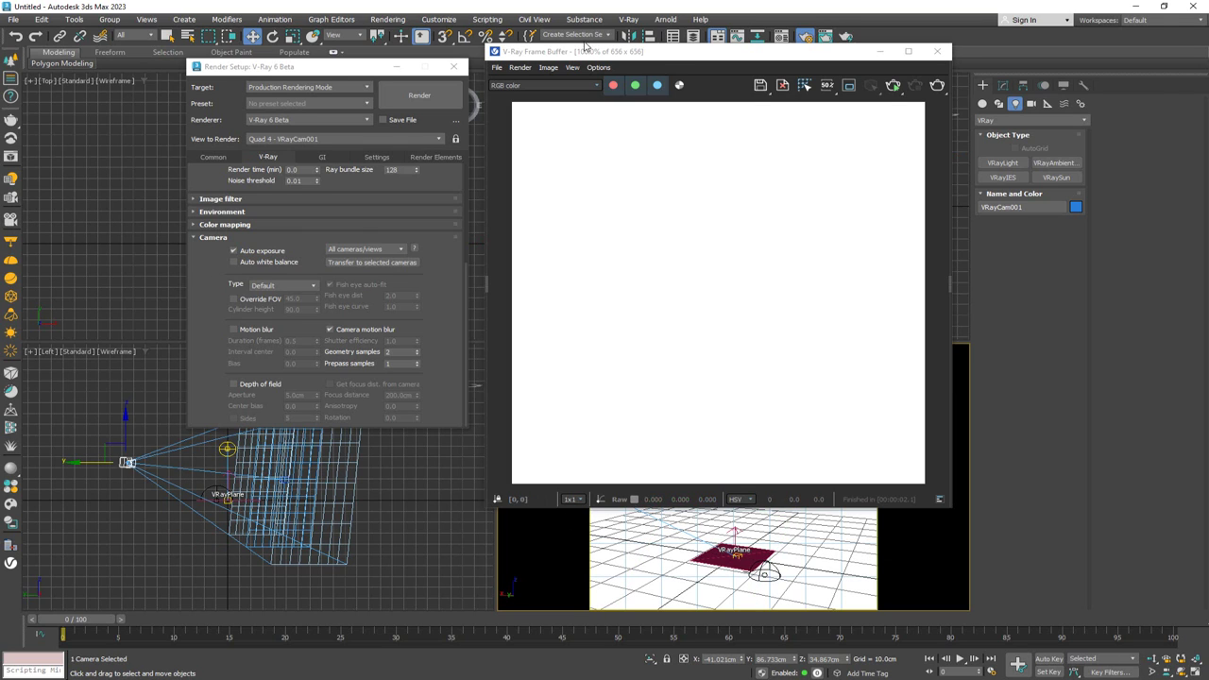
mouse_move(593, 56)
left_mouse_down()
mouse_move(822, 21)
mouse_move(597, 70)
left_mouse_up()
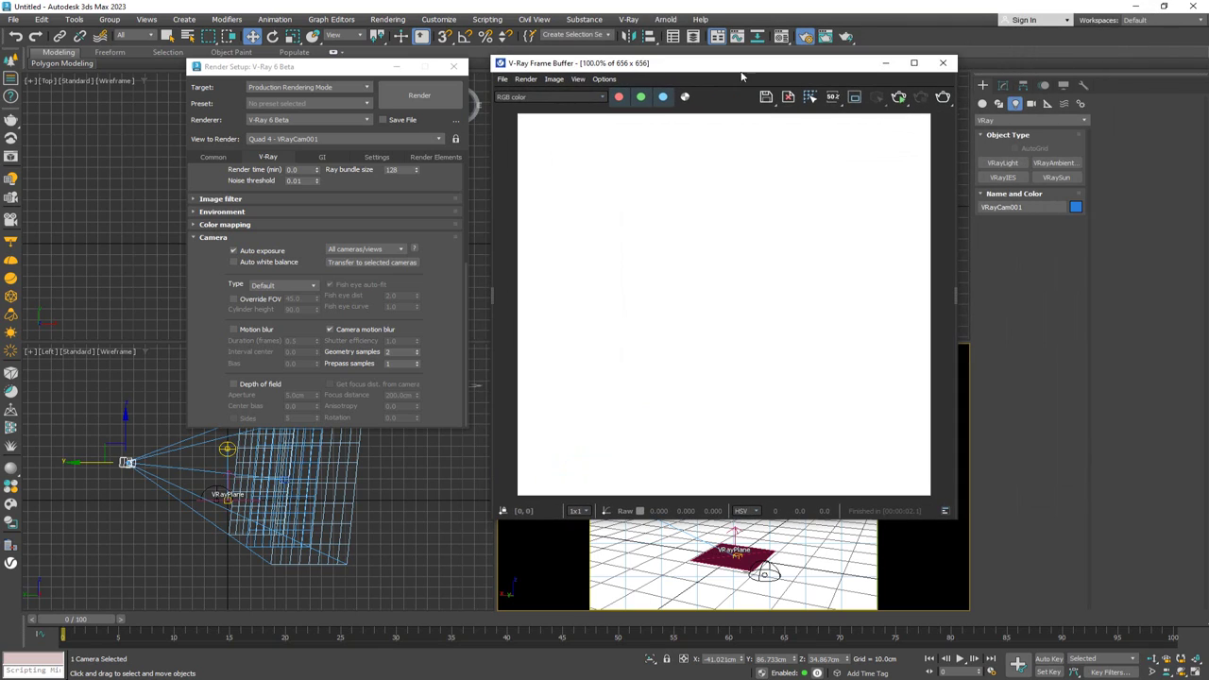
left_click(900, 99)
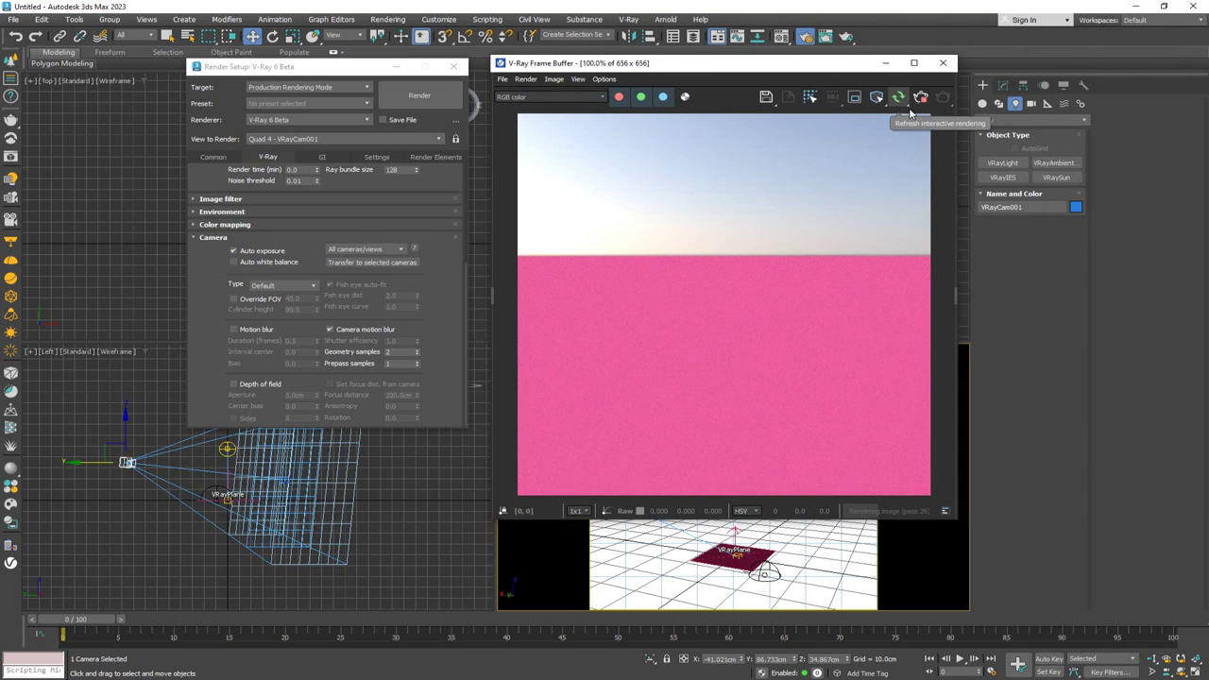
left_click(920, 97)
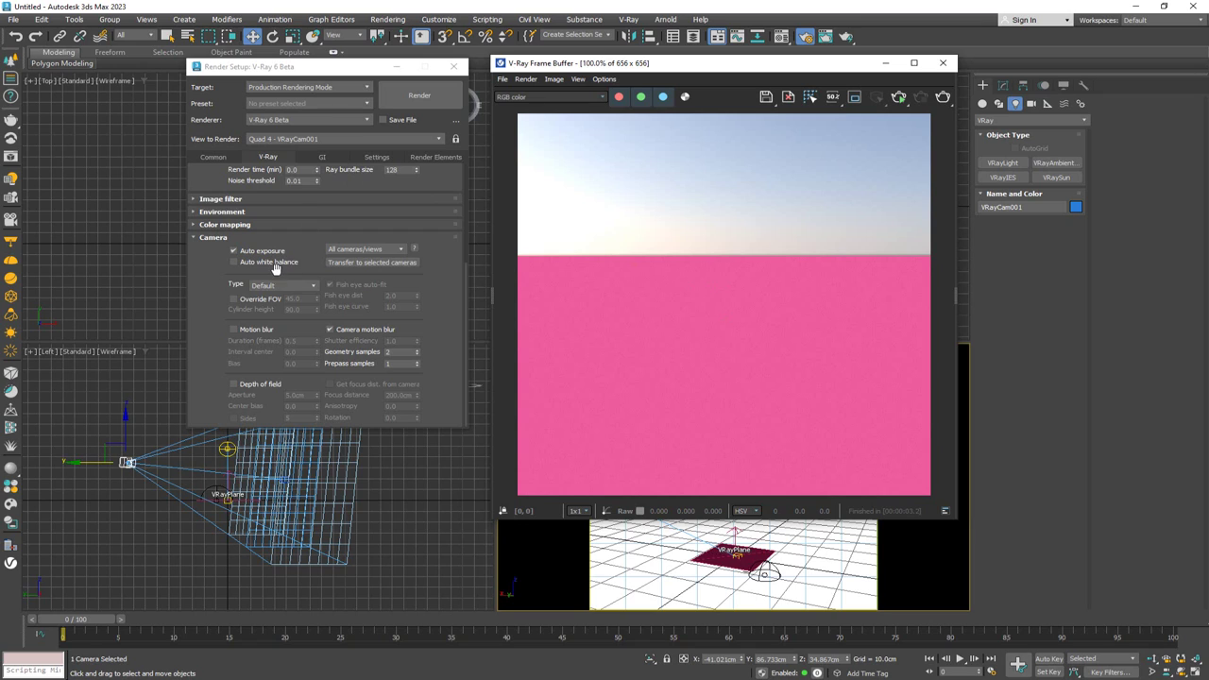
Transfer the computed exposure to the selected camera, turn off Auto exposure and close the render settings.
left_click(368, 261)
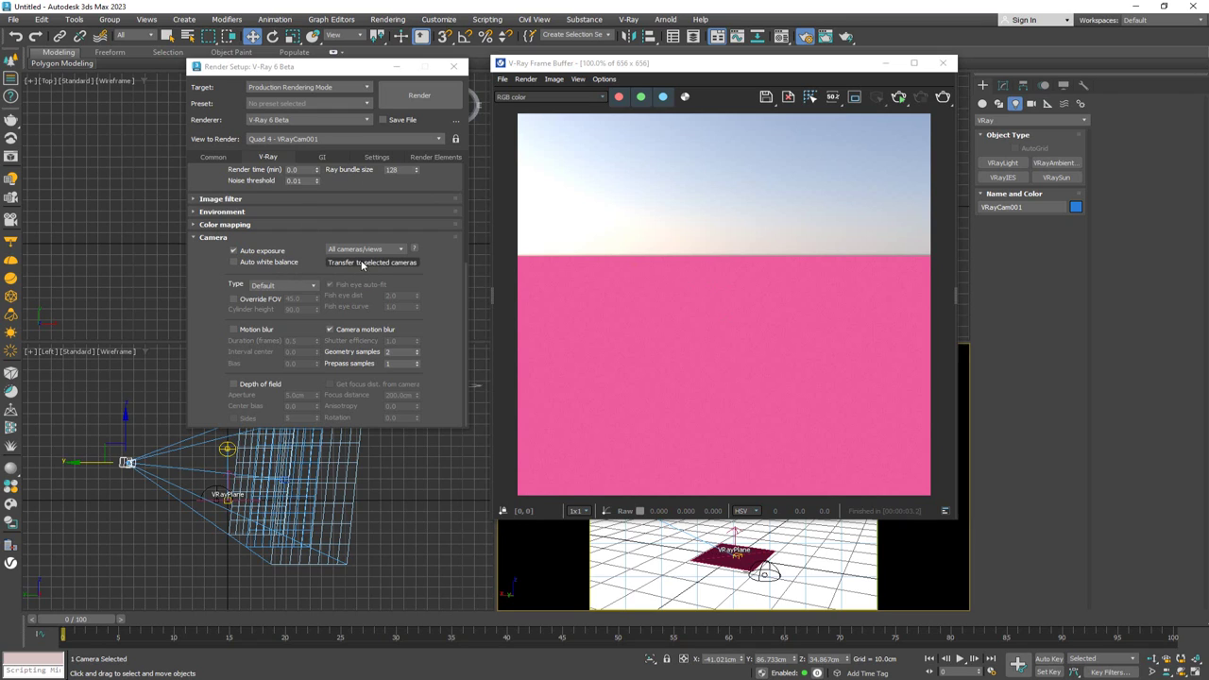
left_click(254, 251)
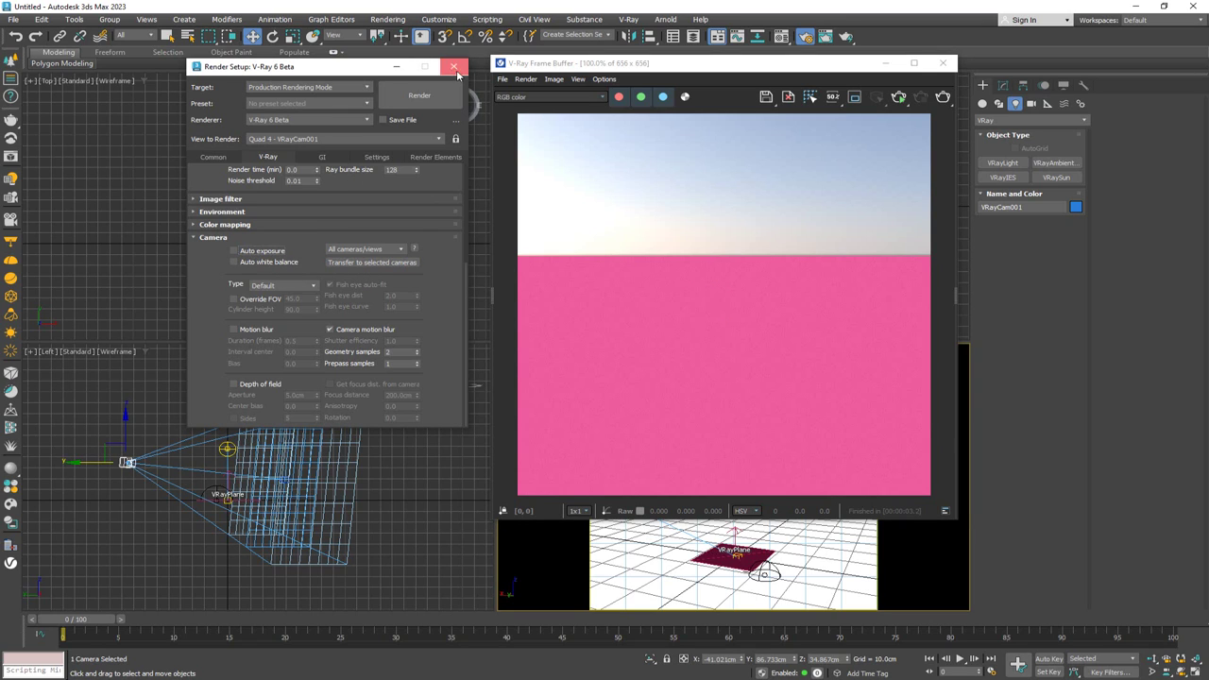
left_click(455, 68)
Pan and orbit the VRayCam001 view to lower the camera to about Z 20 cm while rendering interactively, and stop the render.
left_click_drag(790, 66, 318, 137)
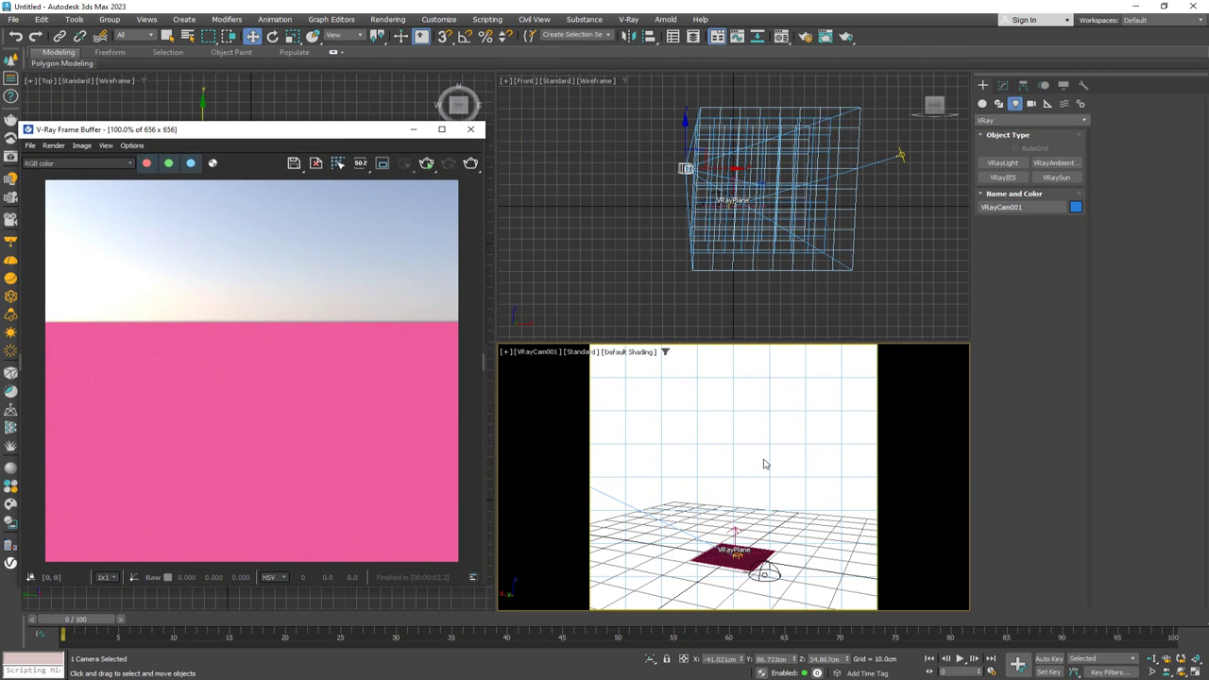
middle_click_drag(765, 464, 768, 466)
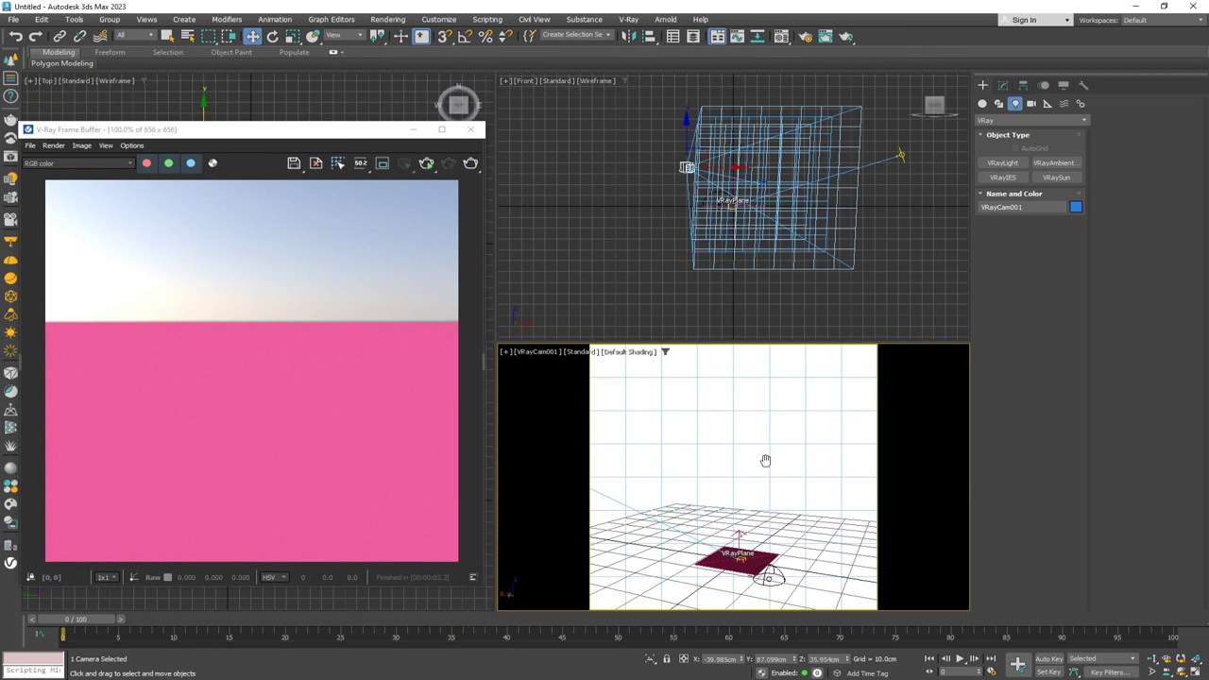
left_click(427, 164)
middle_click_drag(712, 445, 722, 456, "alt")
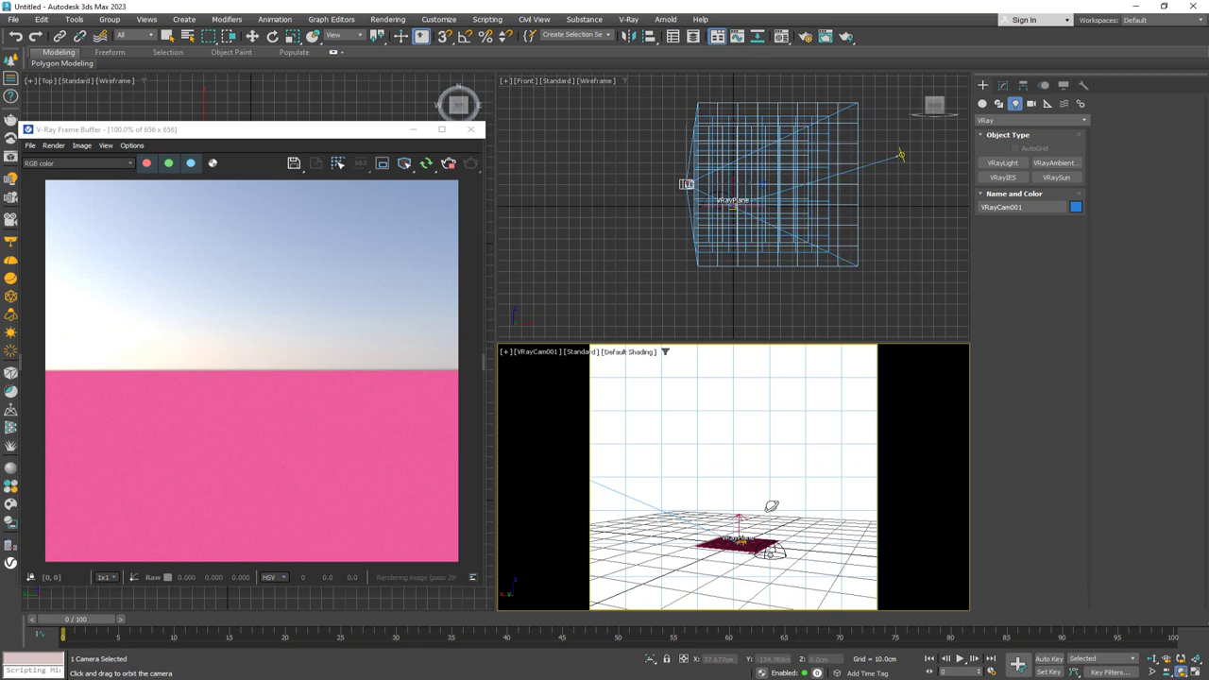
left_click_drag(286, 134, 321, 150)
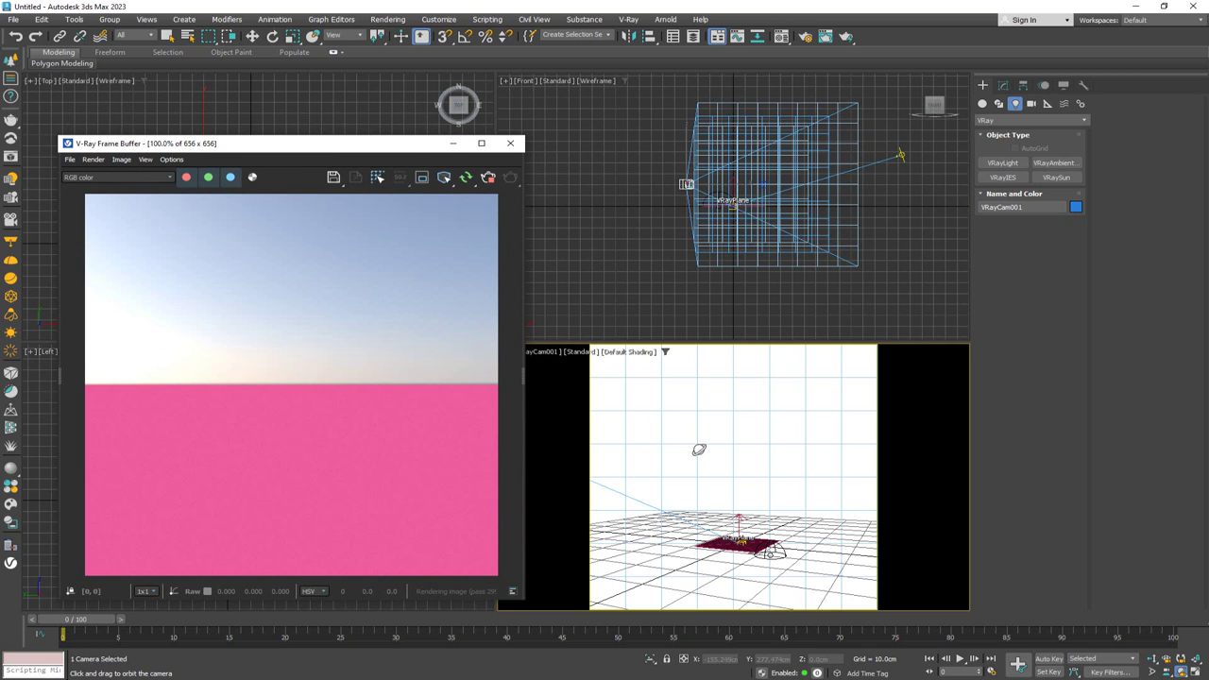
key("w")
left_click_drag(255, 144, 447, 112)
key("shift+q")
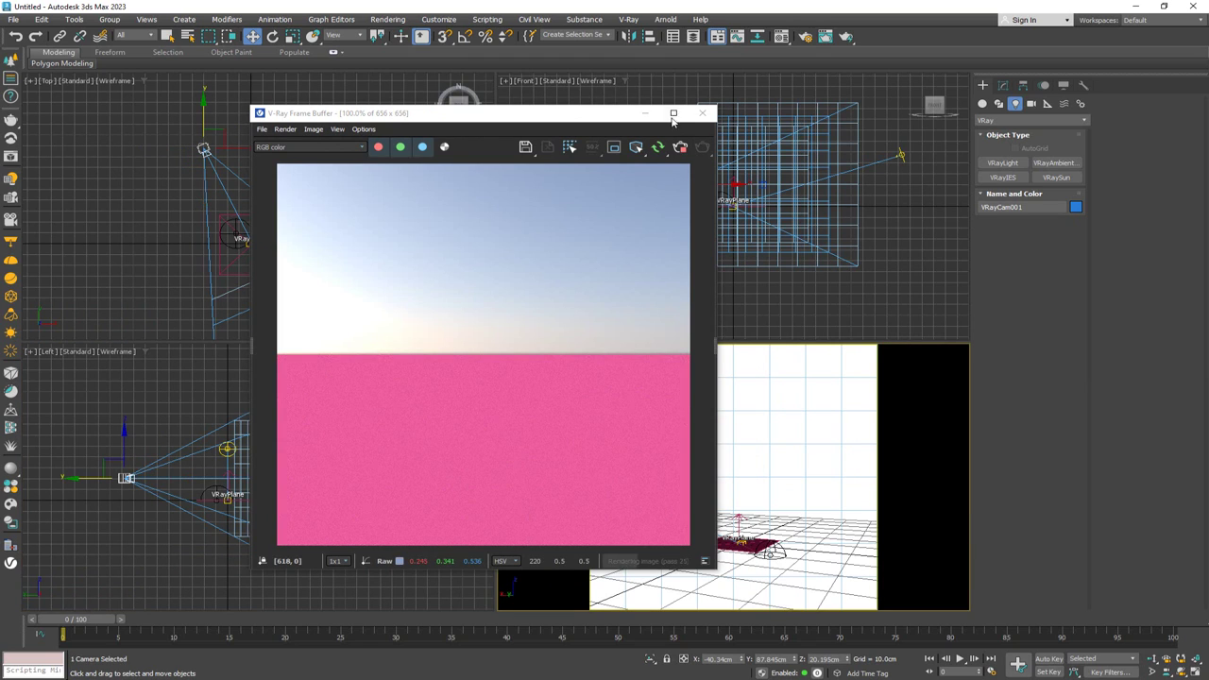
left_click(667, 115)
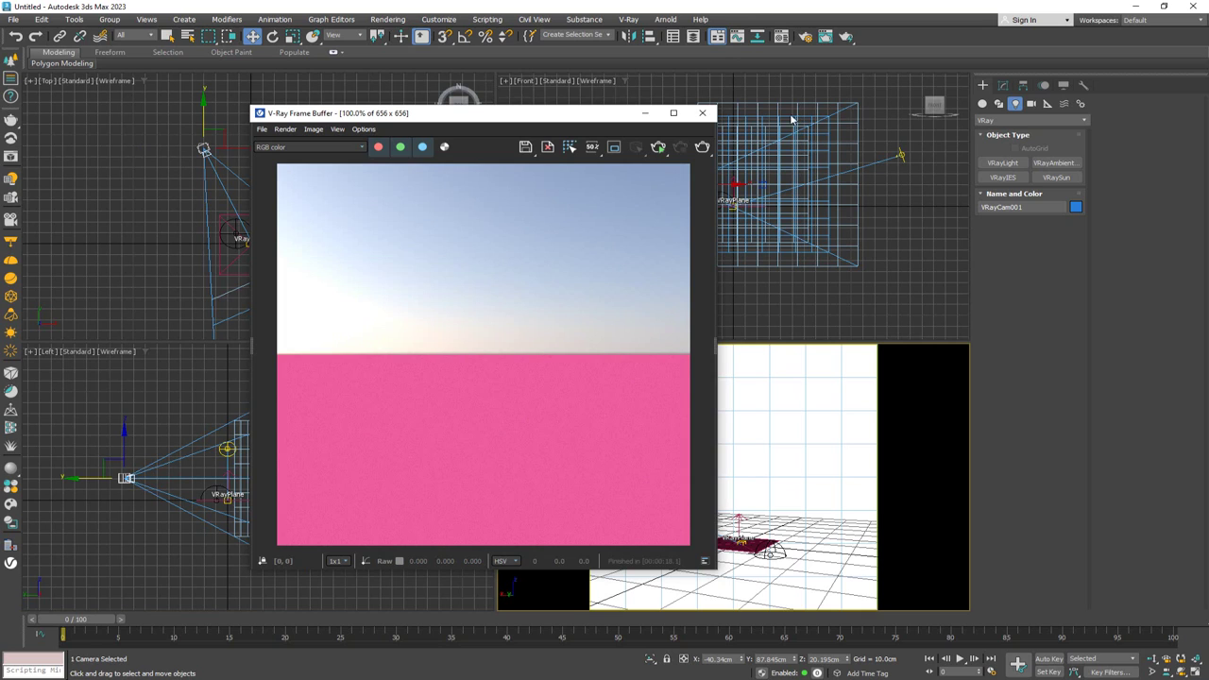
Lock the view to render to VRayCam001 in the render setup and restart the interactive render.
left_click(837, 402)
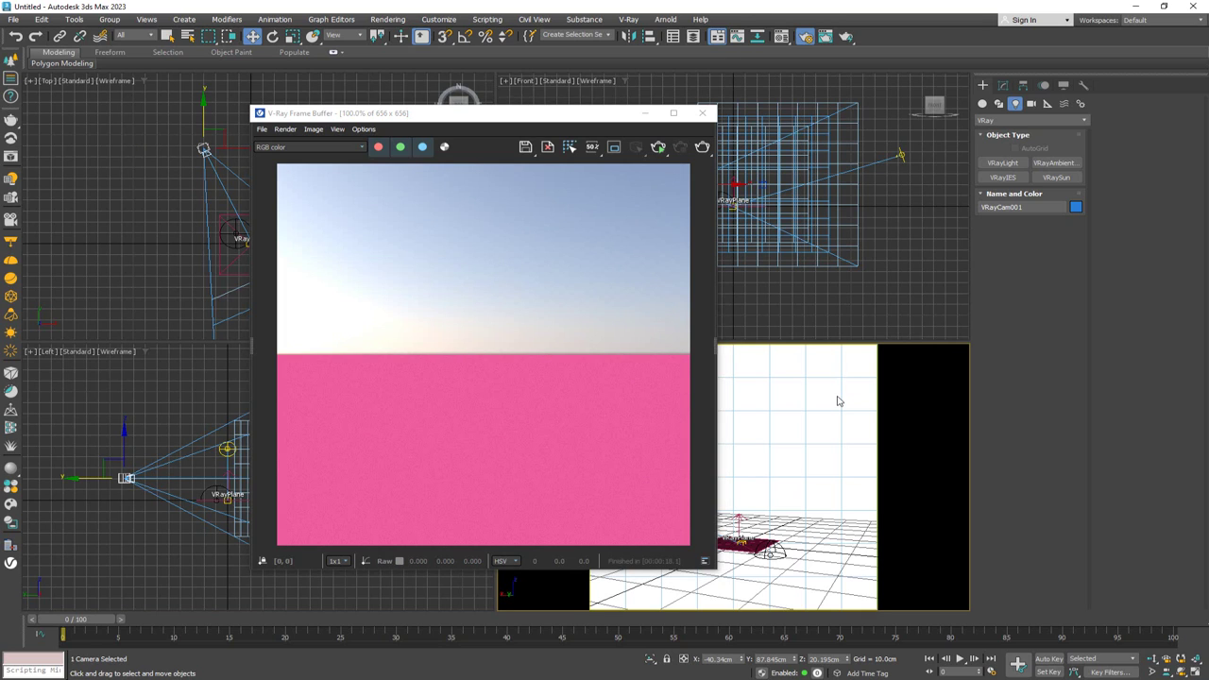
key("F10")
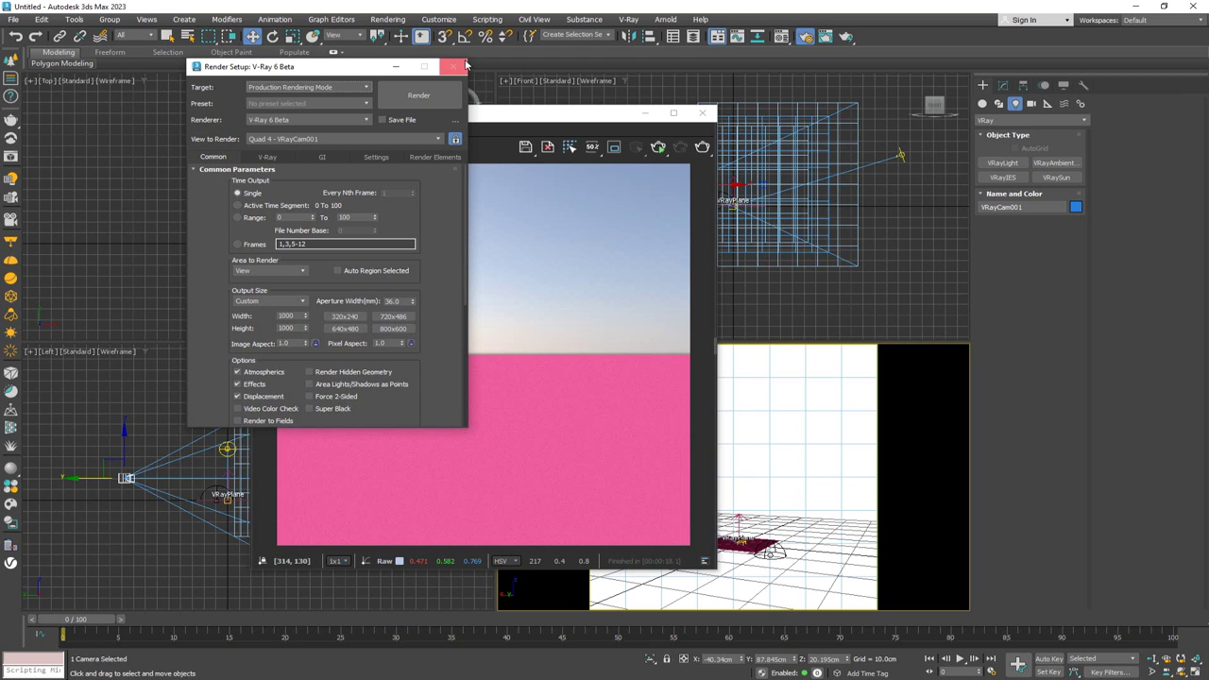
left_click(452, 66)
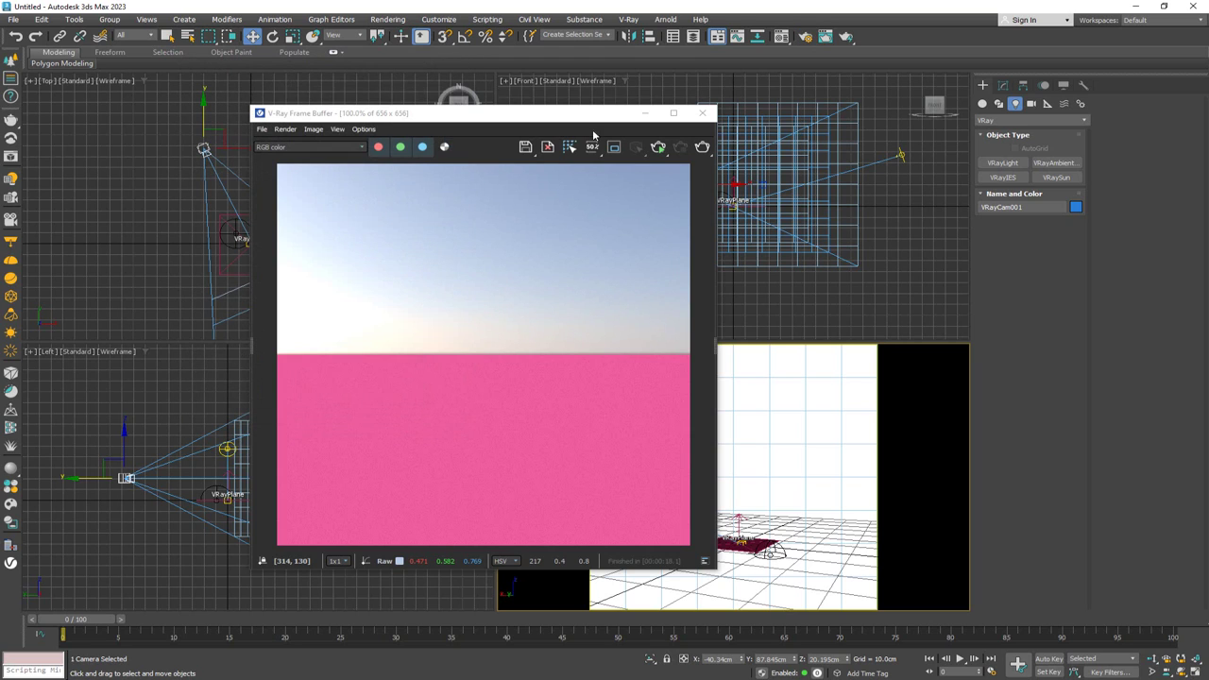
left_click(658, 150)
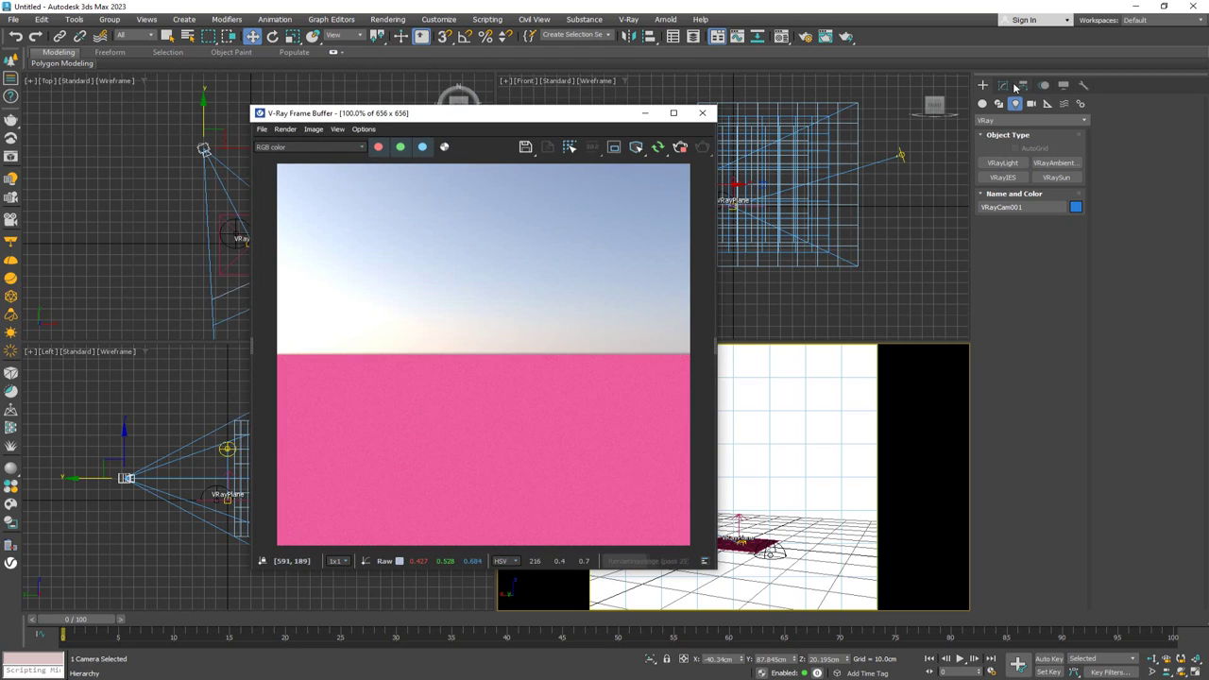
Select the VRaySun, turn its clouds on and set the cloud Density to 0.7.
left_click(1004, 85)
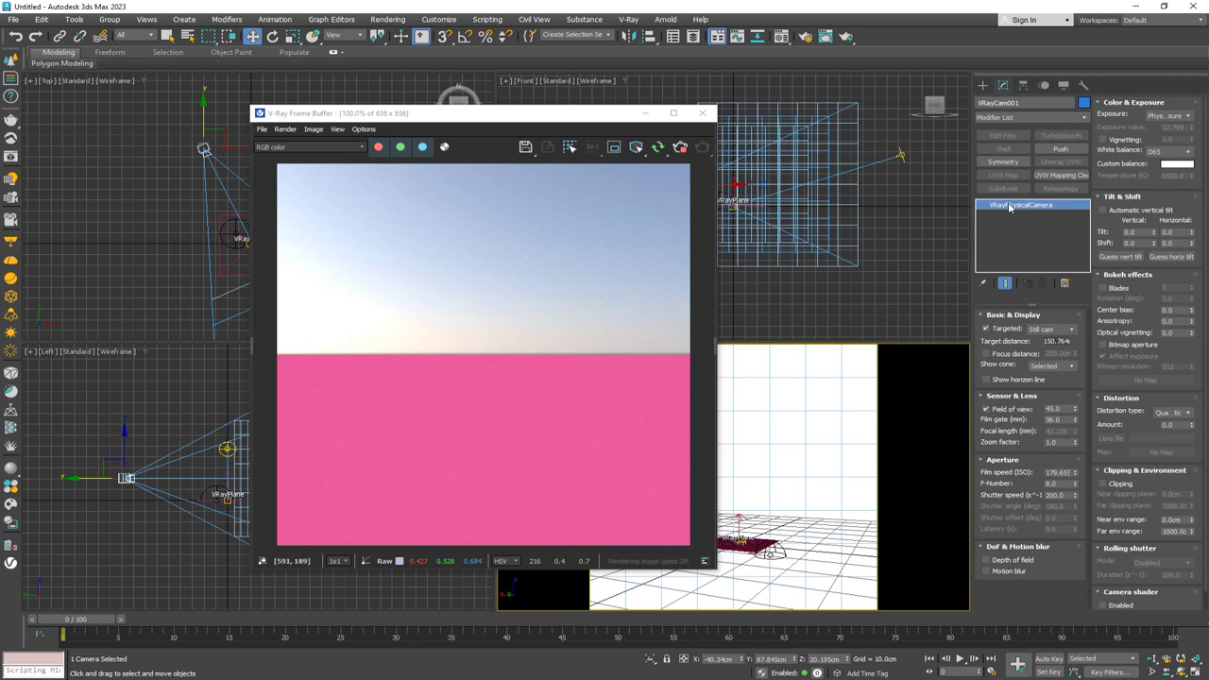
left_click(142, 217)
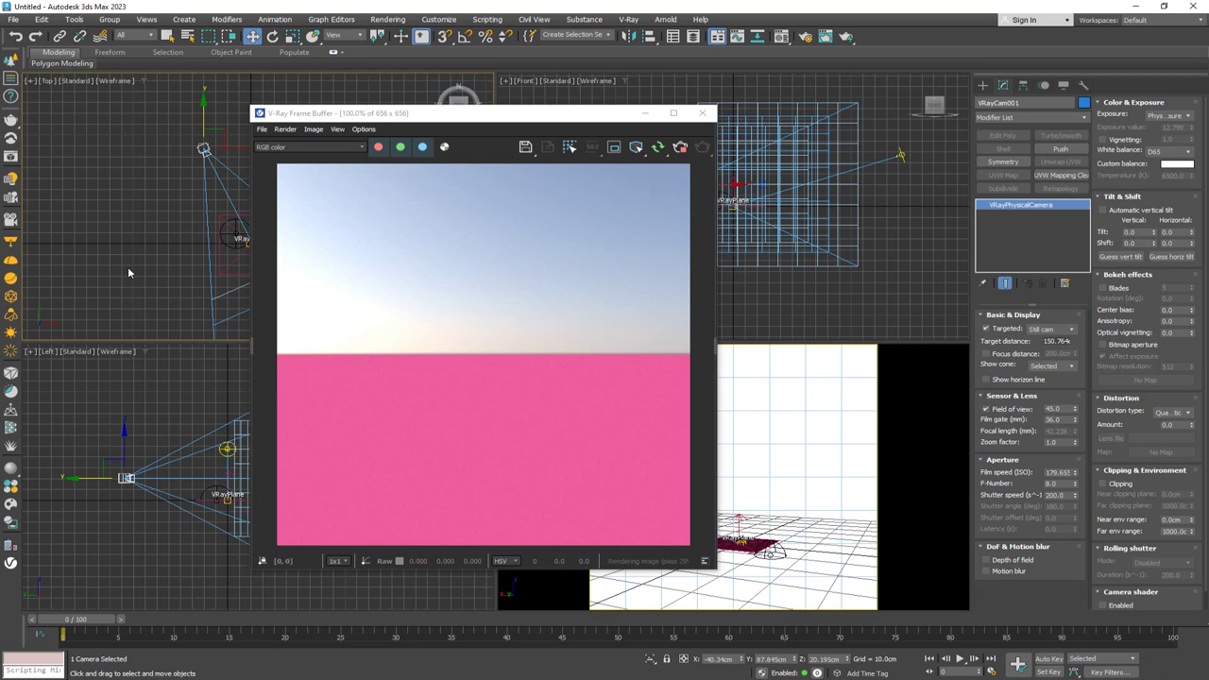
left_click(226, 450)
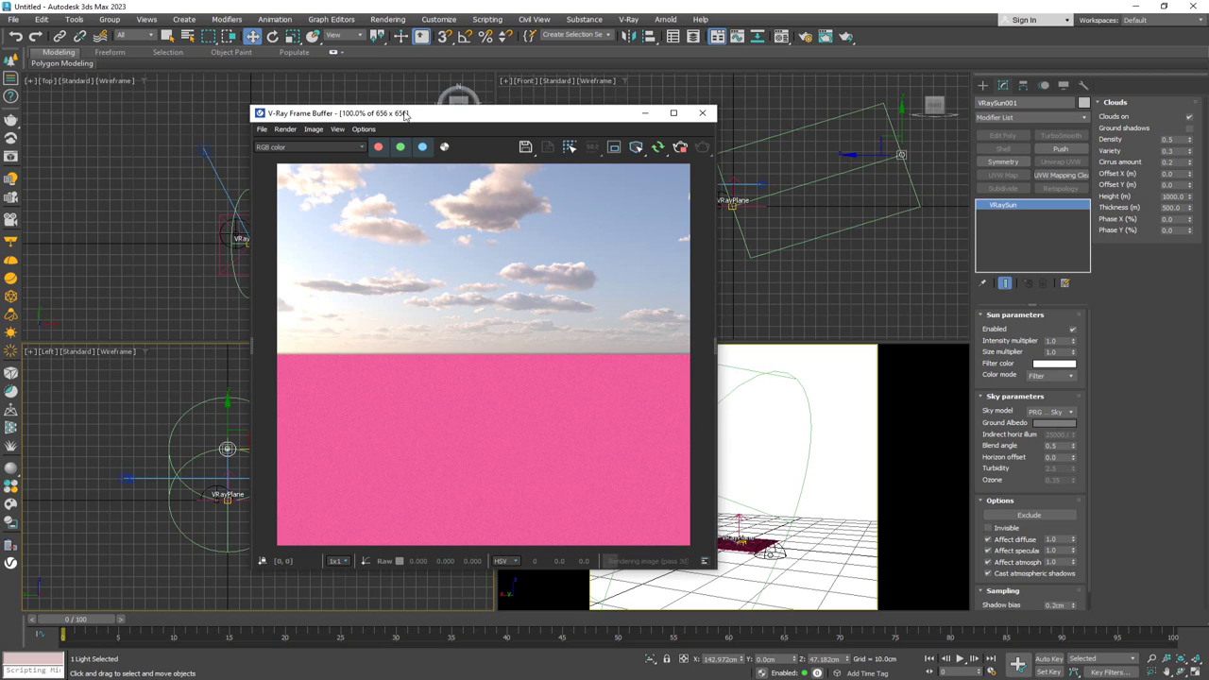
left_click_drag(408, 115, 244, 117)
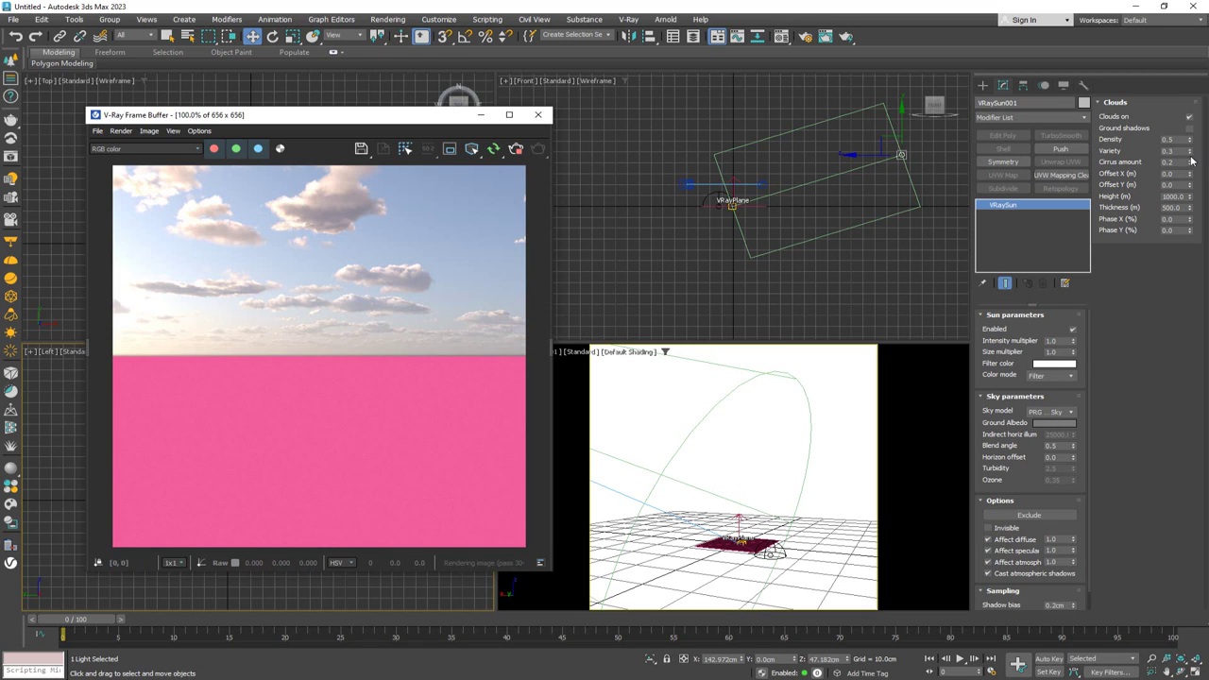
left_click(1171, 138)
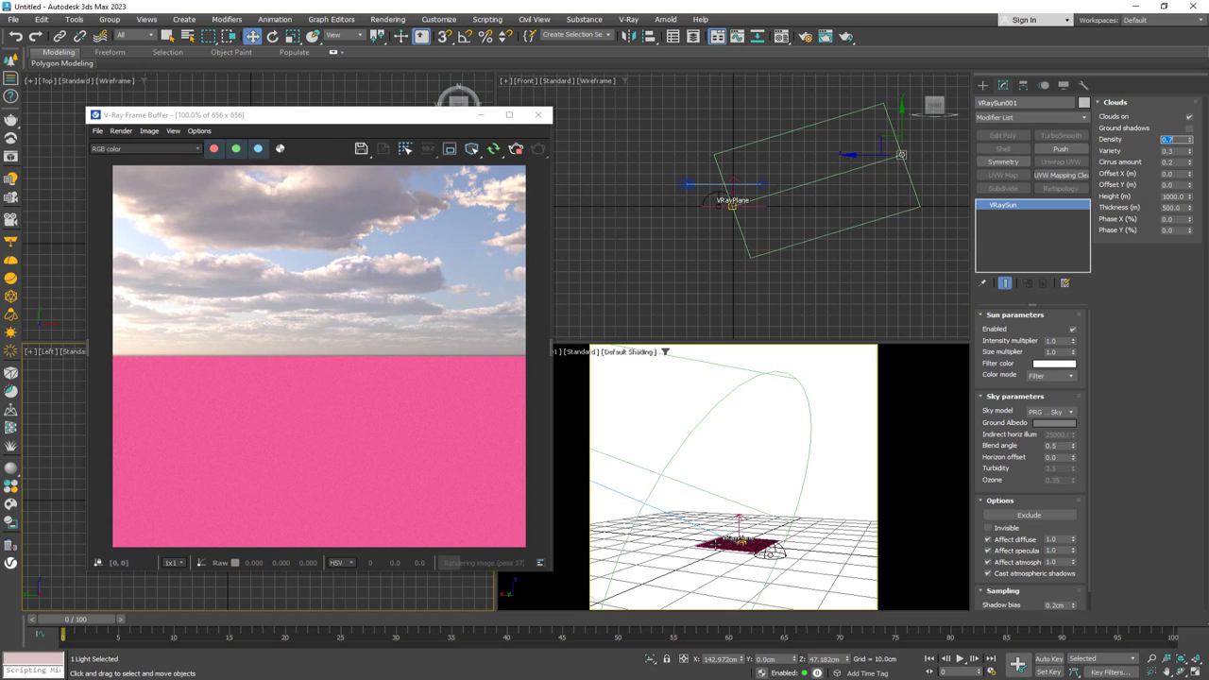
Assign the Material #2 VRayMtl to the infinite VRayPlane.
left_click(735, 544)
left_click(781, 36)
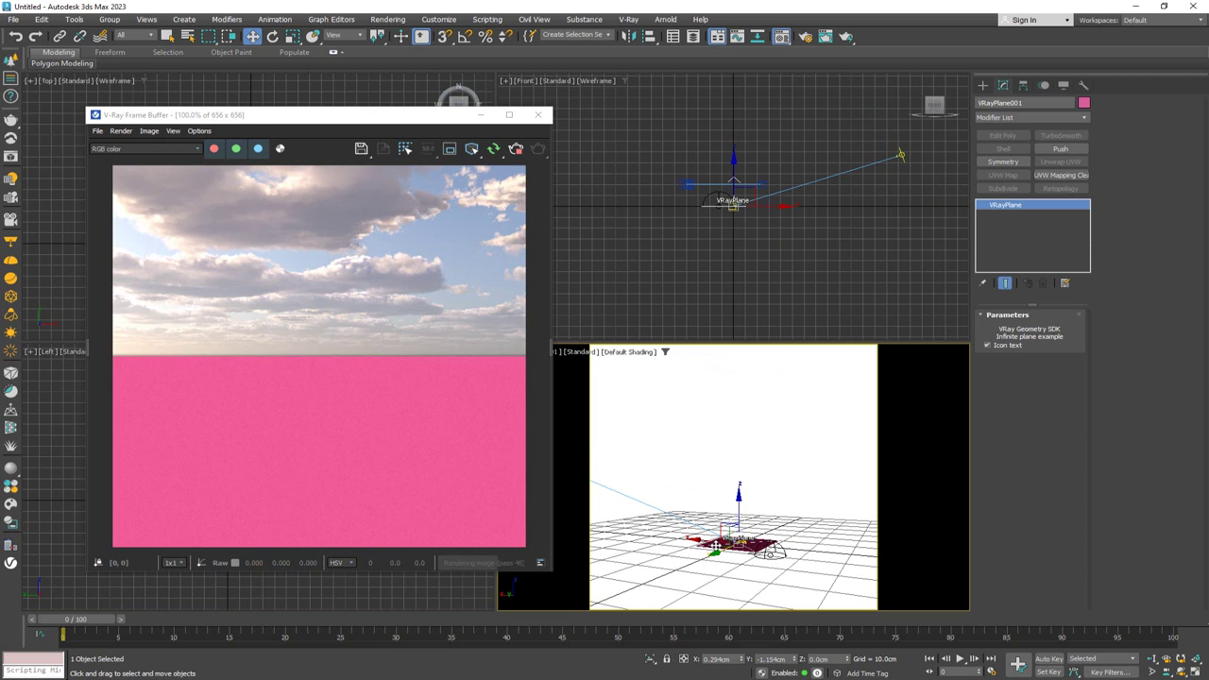
left_click(76, 122)
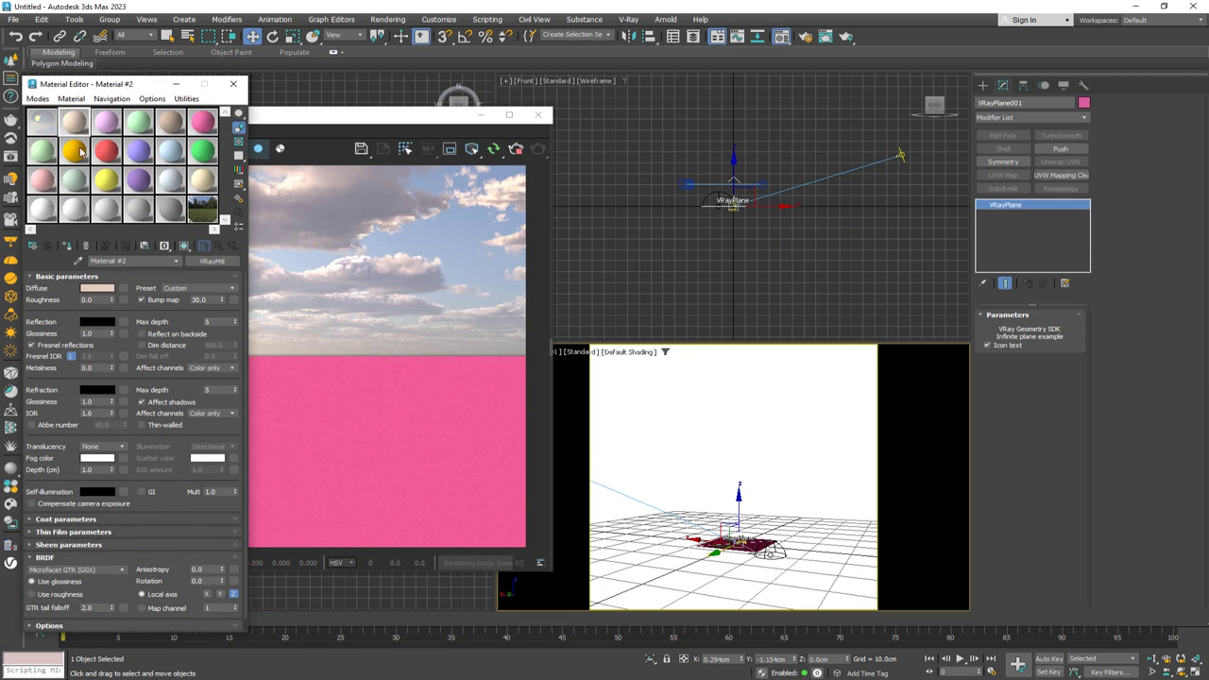
left_click(65, 247)
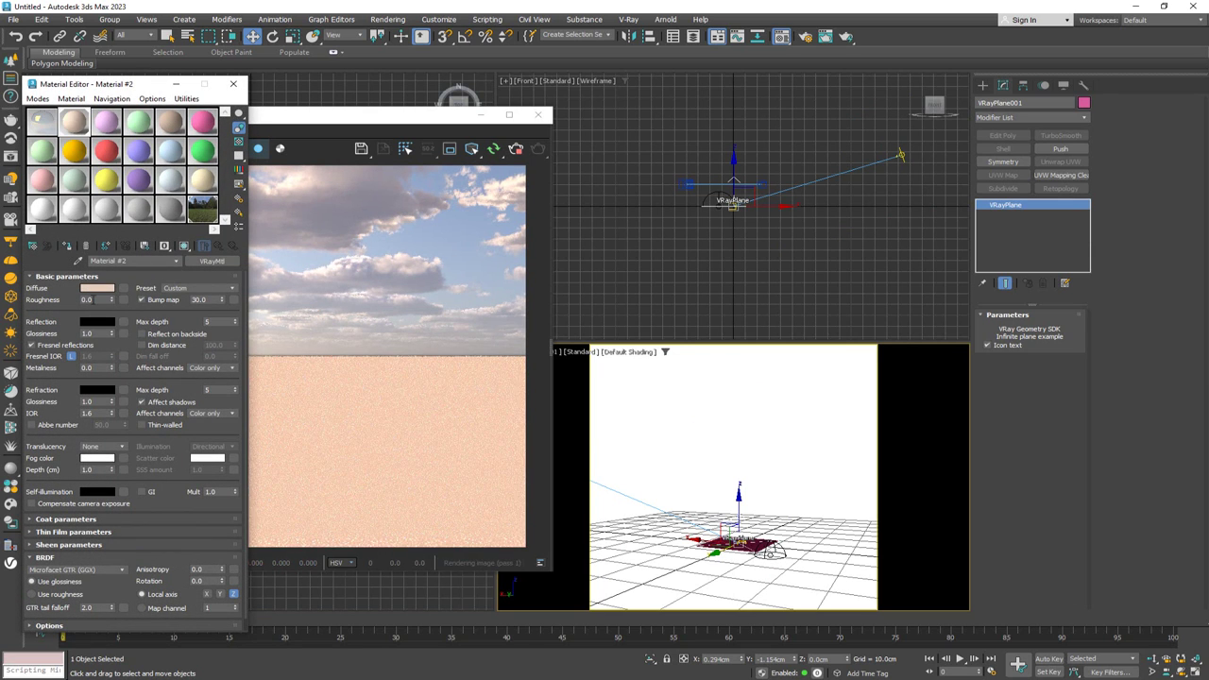
Set Material #2's diffuse color to a neutral grey of 44, 44, 44 and close the Material Editor.
left_click(97, 288)
left_click_drag(63, 203, 137, 179)
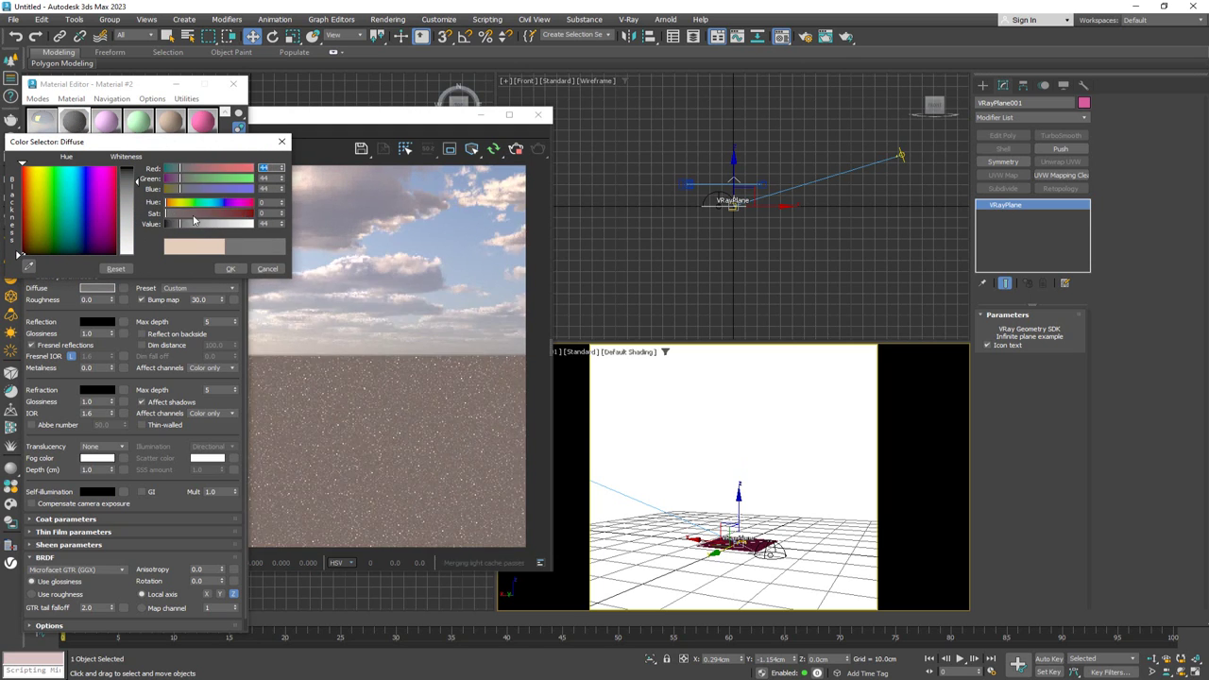
left_click(232, 269)
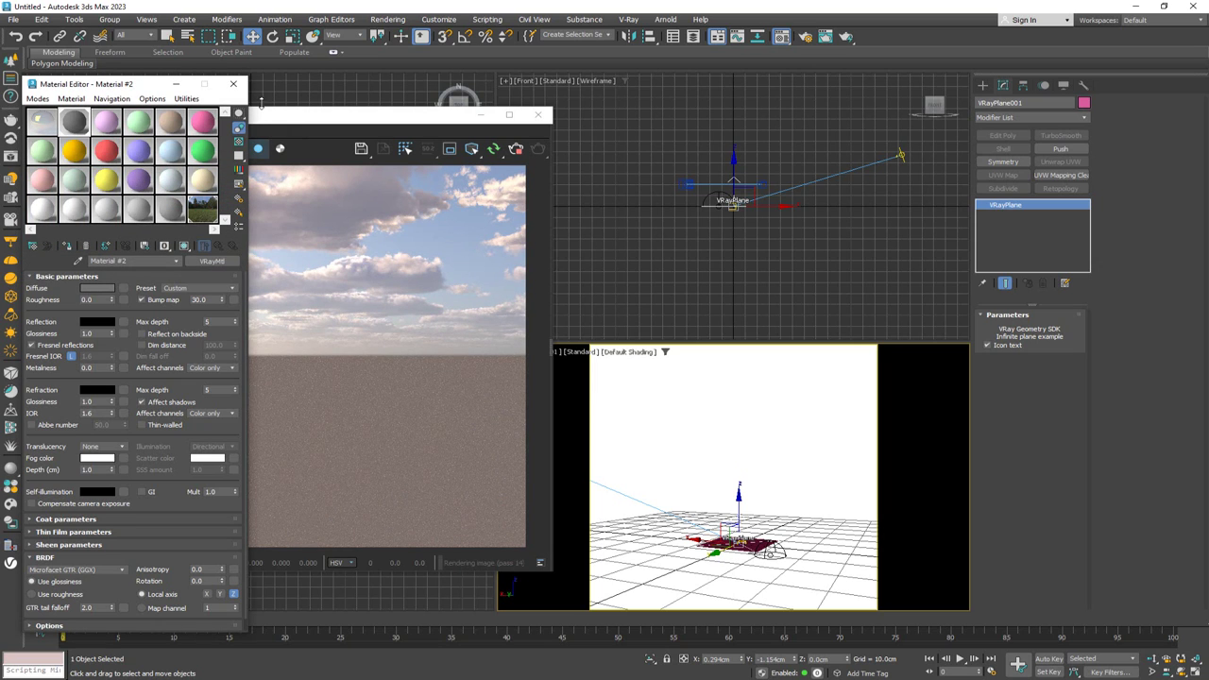
left_click(233, 84)
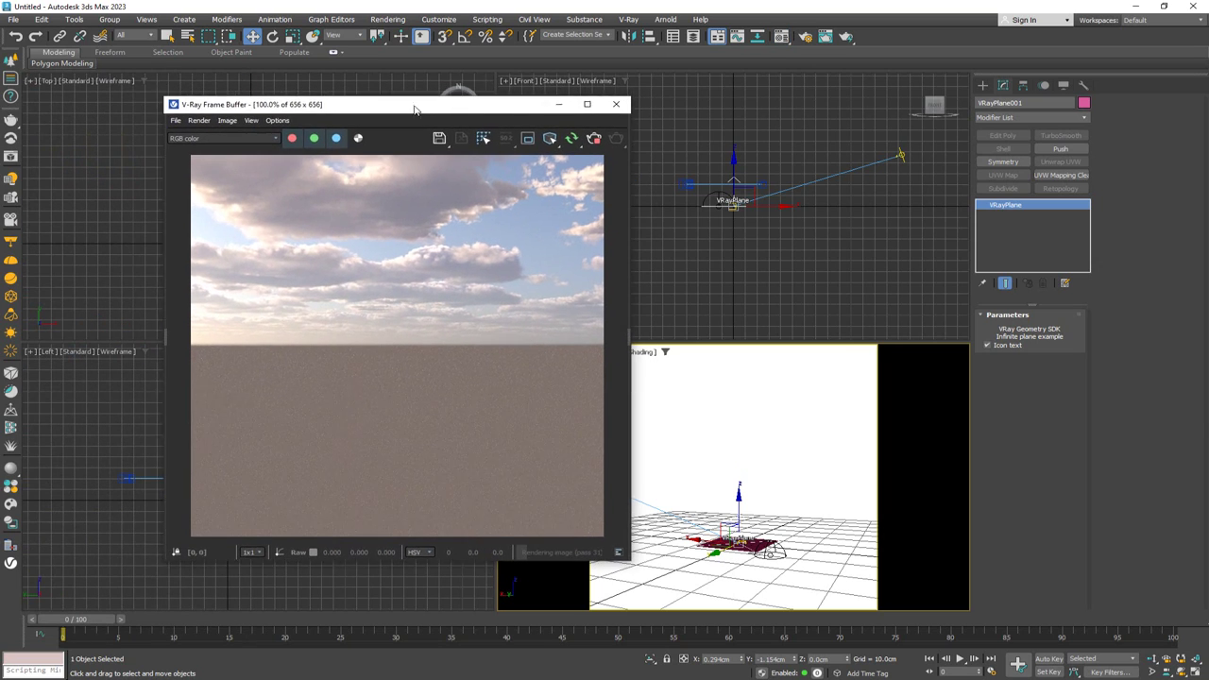
Select the VRaySun again and turn on Ground shadows for its clouds.
left_click(750, 265)
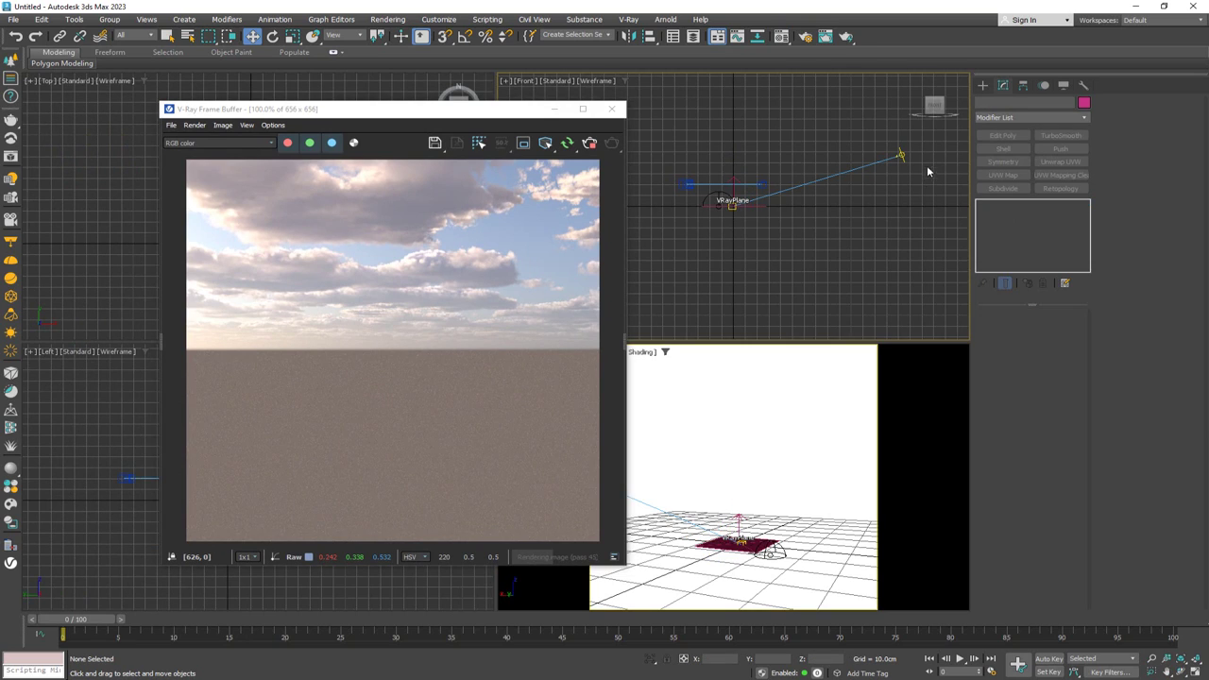
left_click(901, 156)
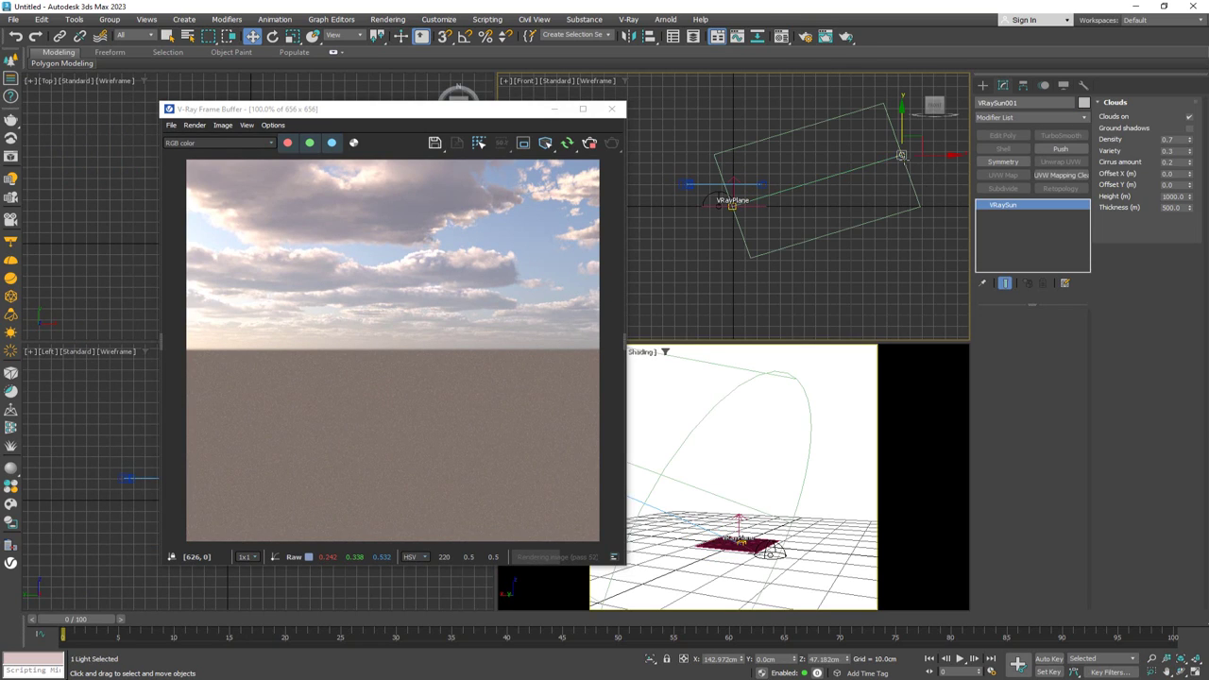
left_click(1189, 128)
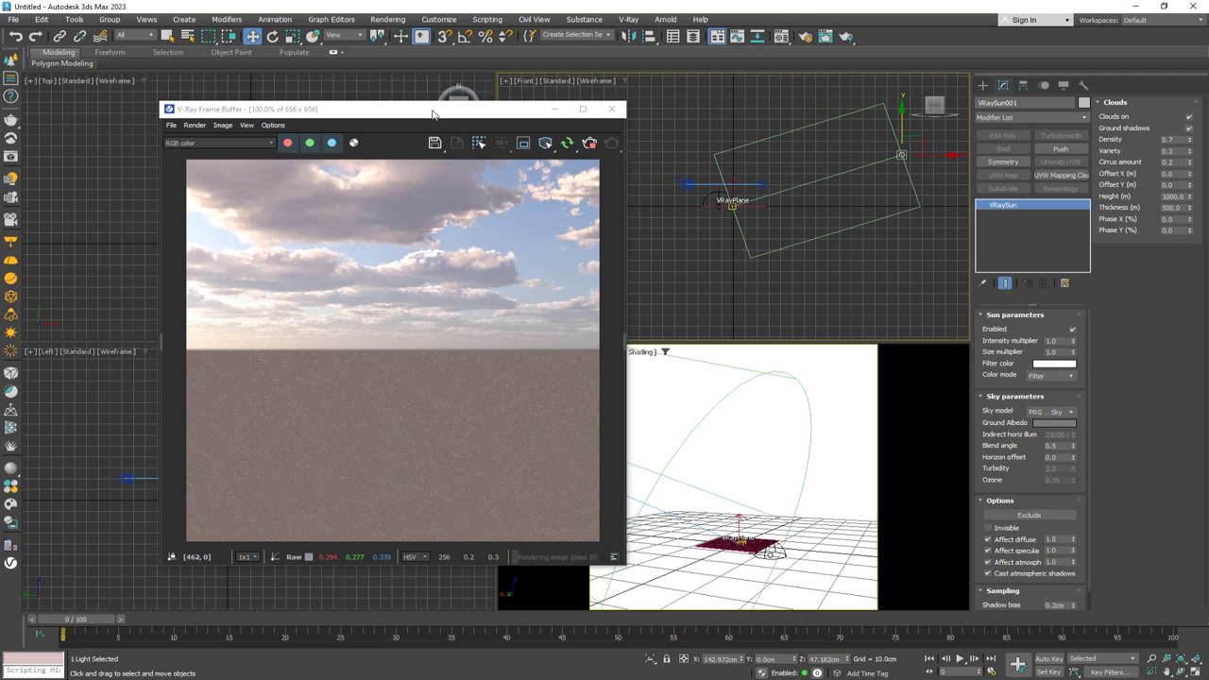
Raise the sun to about Z 117 cm and move it in the Top view to about X 100 cm, Y 50 cm.
left_click_drag(432, 113, 634, 198)
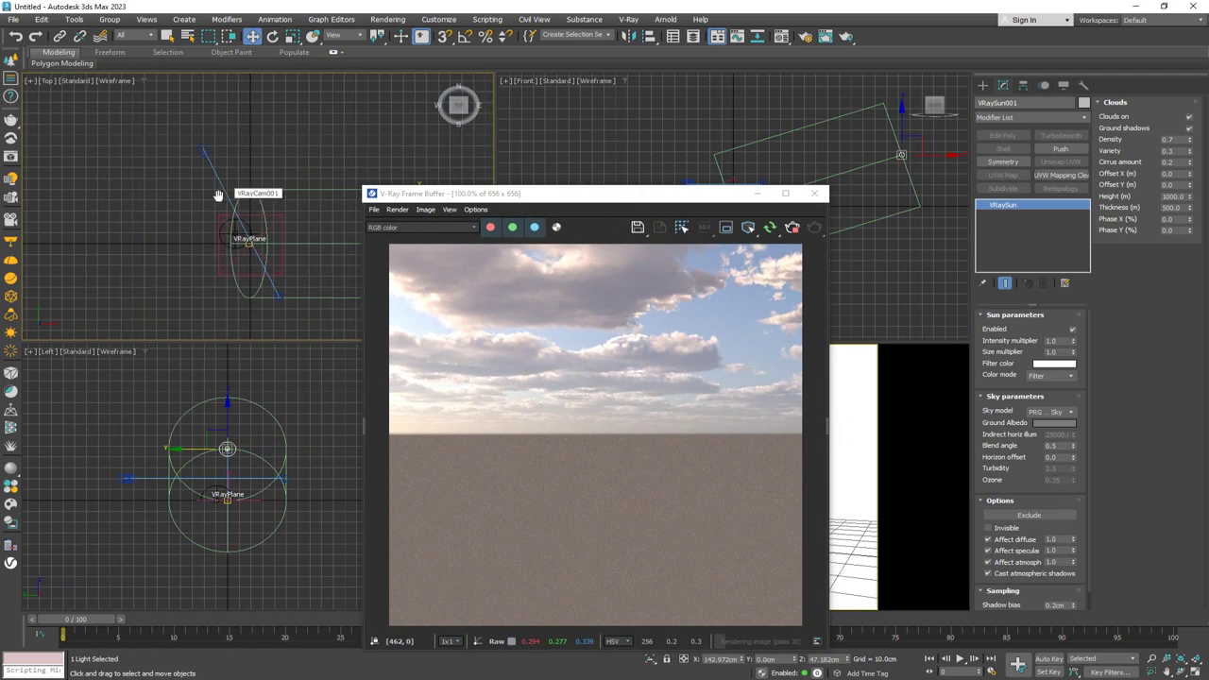
key("z")
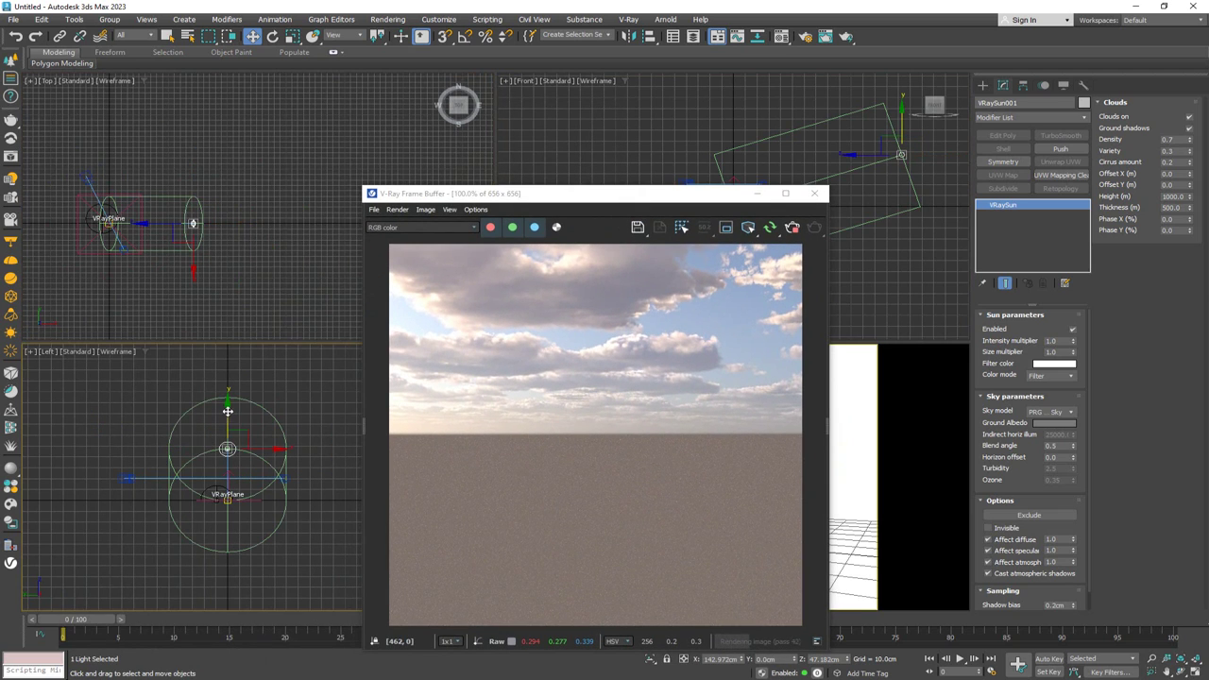
left_click_drag(228, 413, 226, 340)
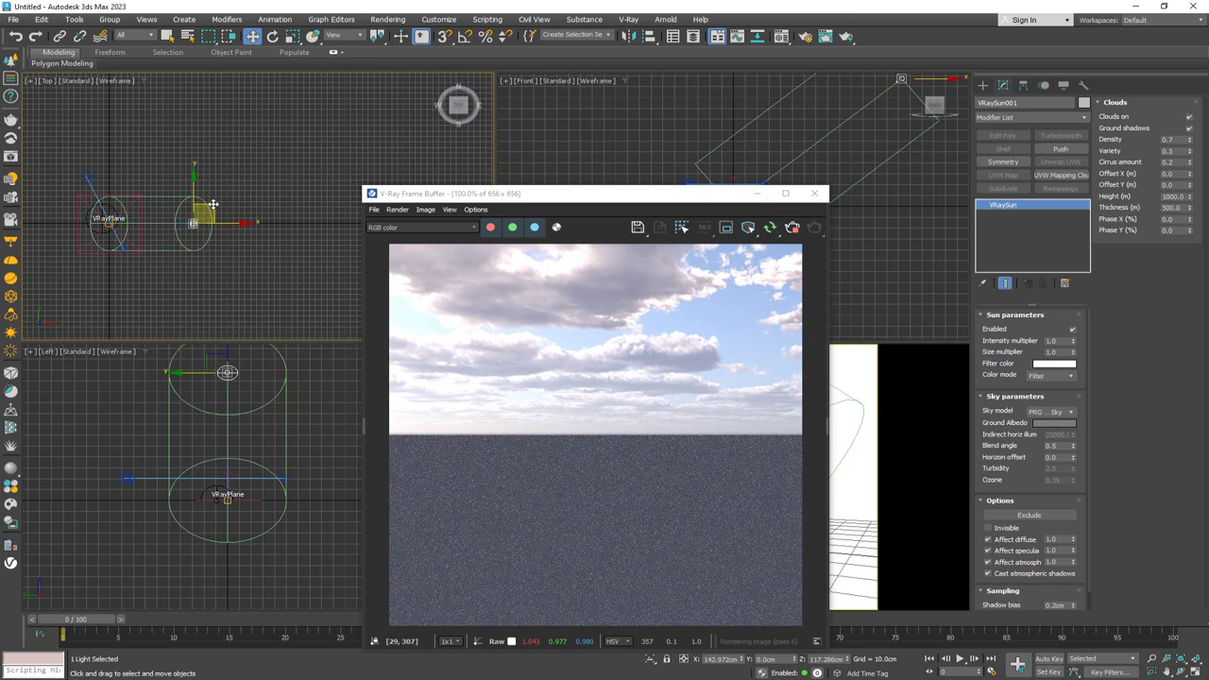
left_click_drag(211, 206, 188, 180)
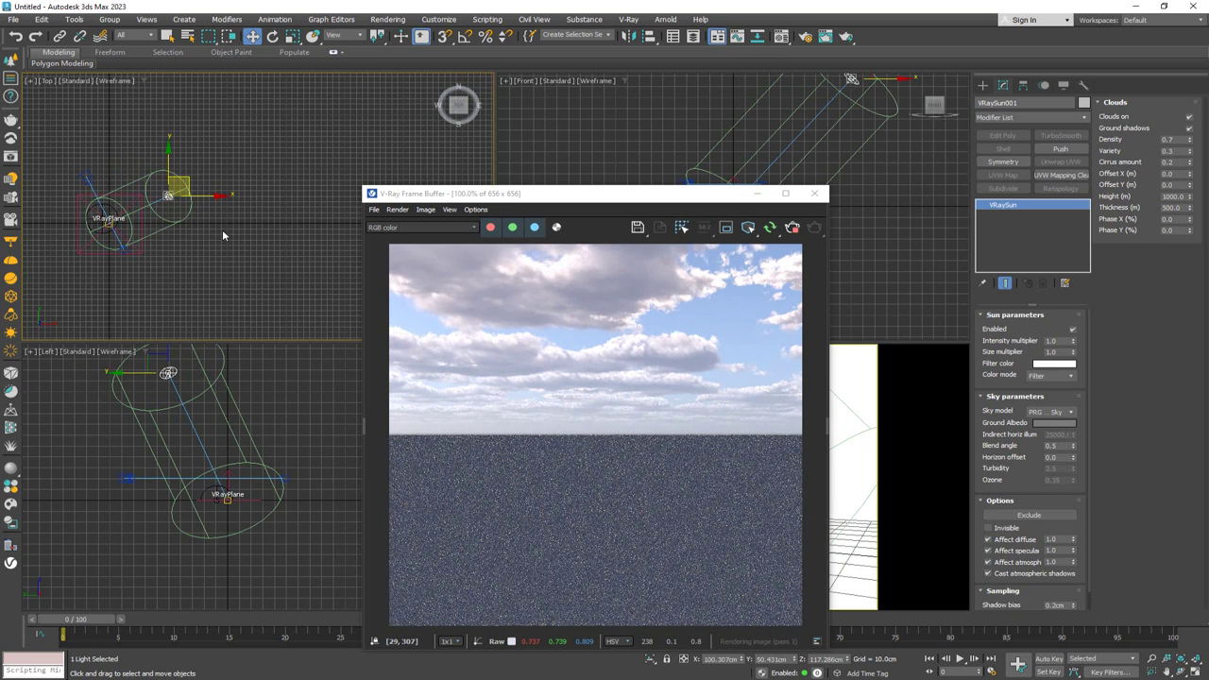
left_click_drag(529, 199, 493, 111)
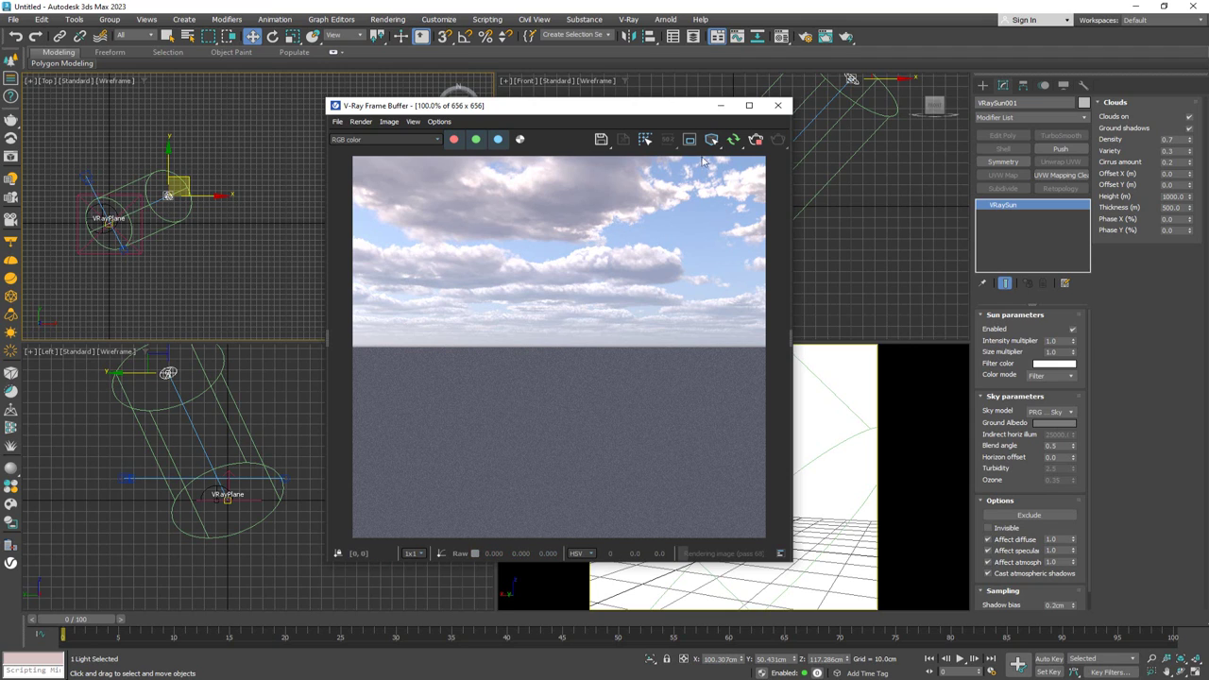
Try the sun's cloud Density at 0.4 and set it to 0.6.
left_click(1169, 138)
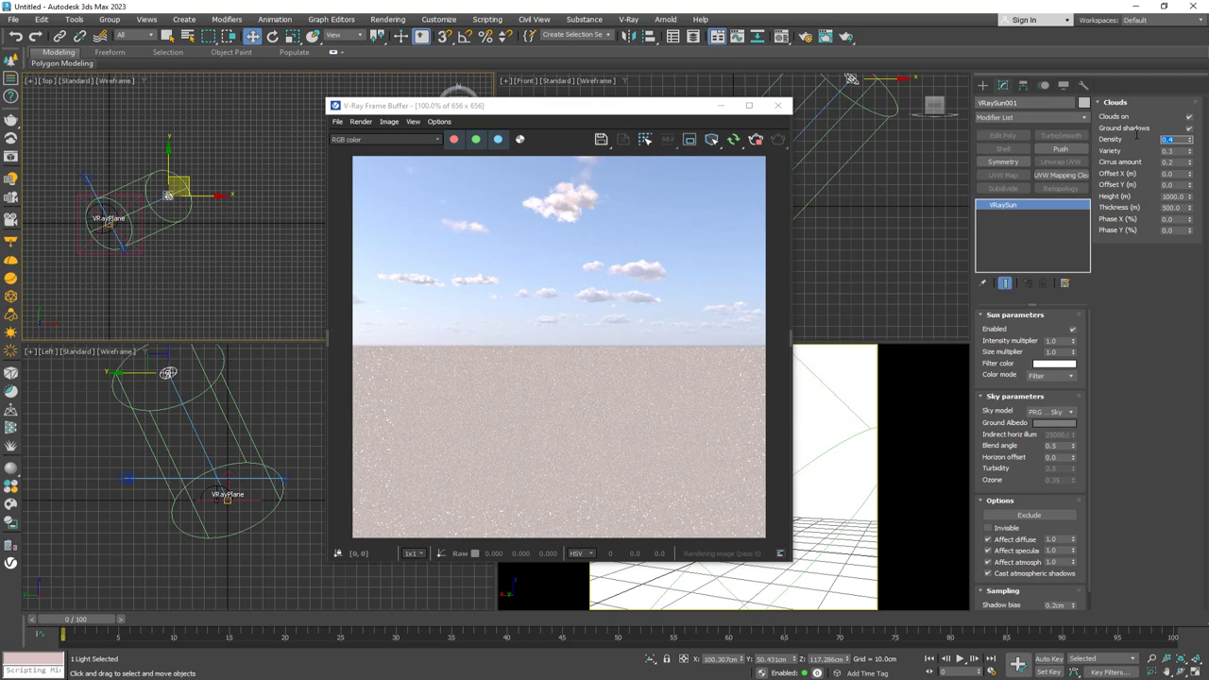
type("0.5")
key("Return")
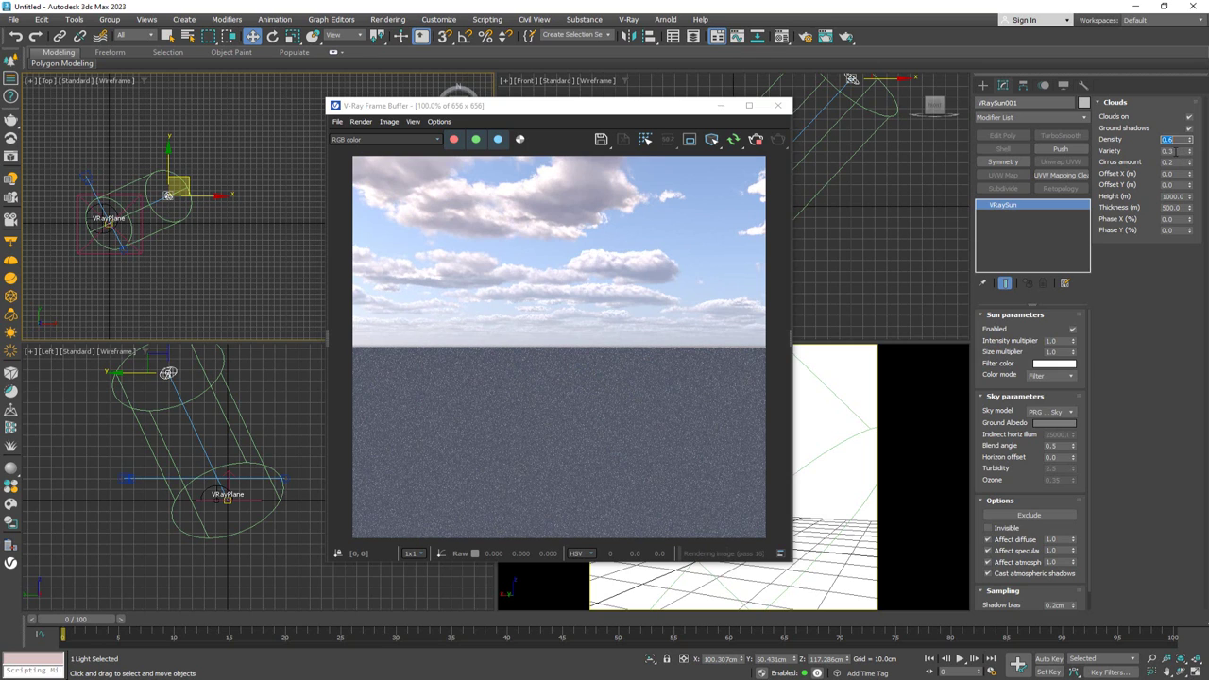
Try the cloud Variety at 0.1 and set it to 0.8.
left_click(1171, 150)
type("0.1")
key("Return")
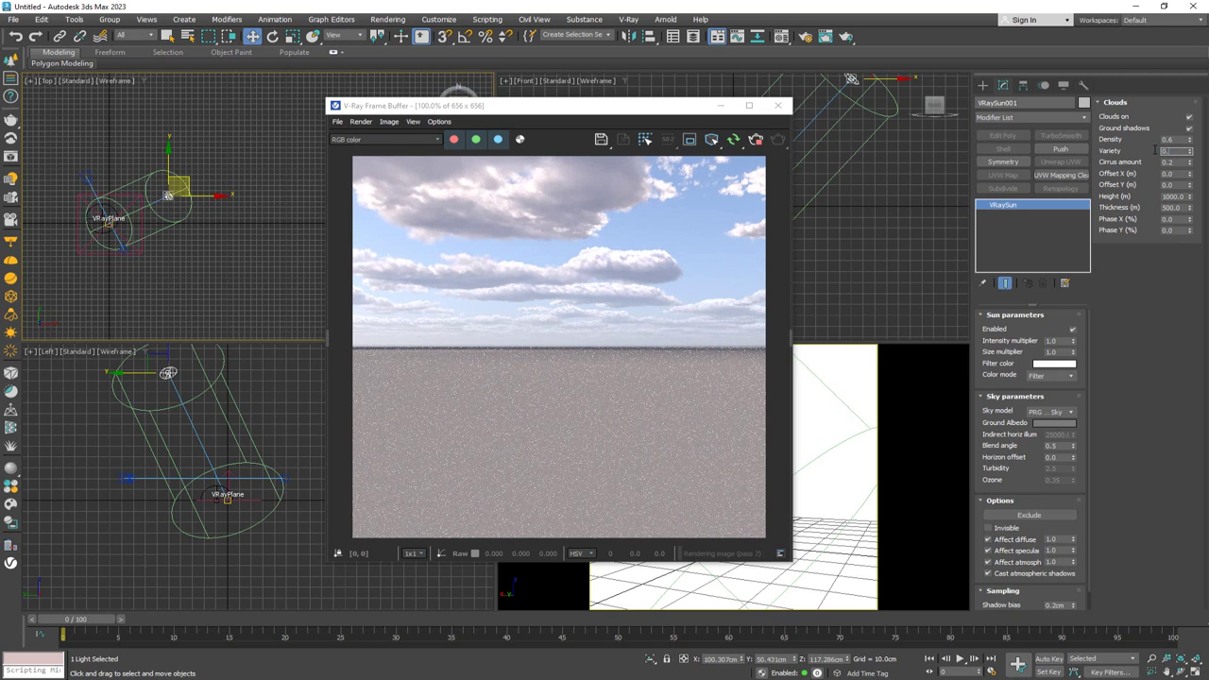
type("0.8")
key("Return")
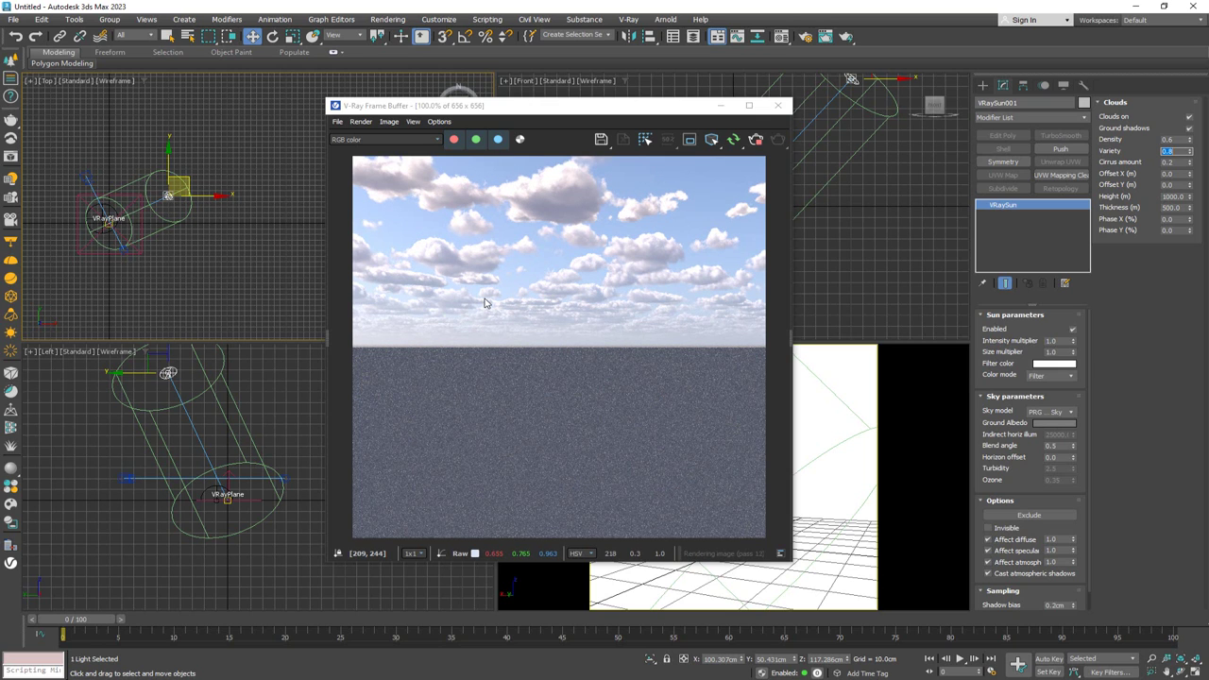
Set the sun's cloud Density and Variety to 0, try the Cirrus amount at 0.5, and set it to 1.
left_click(1191, 141)
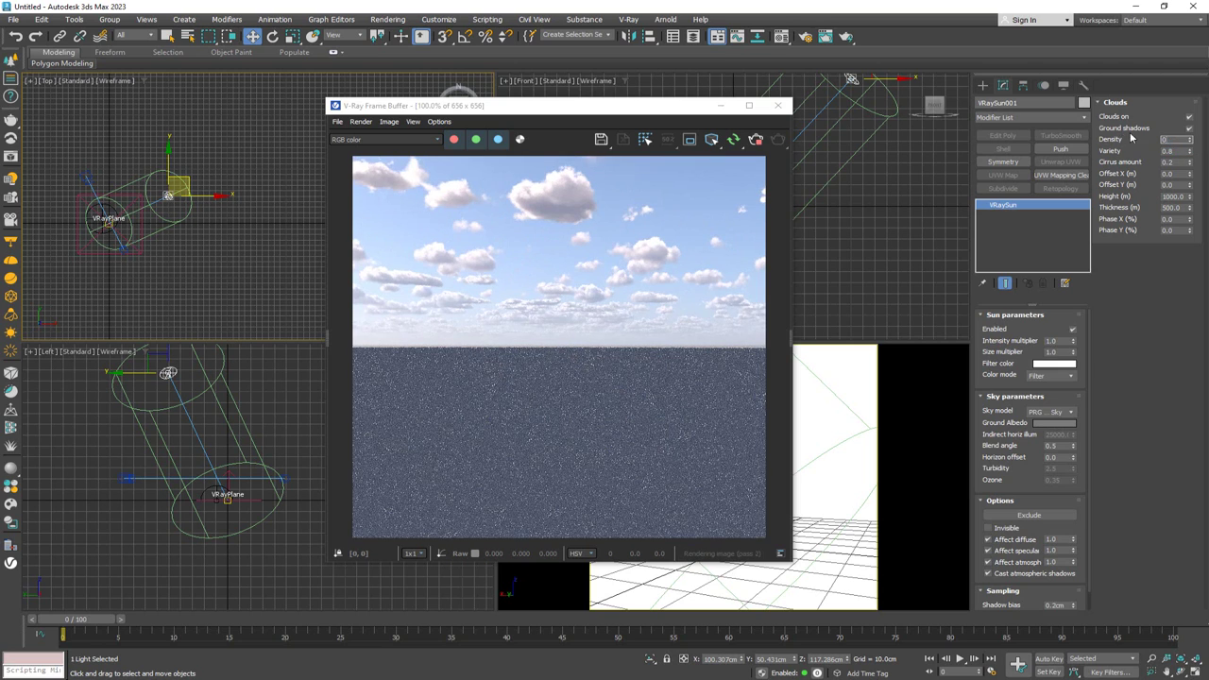
left_click(1172, 152)
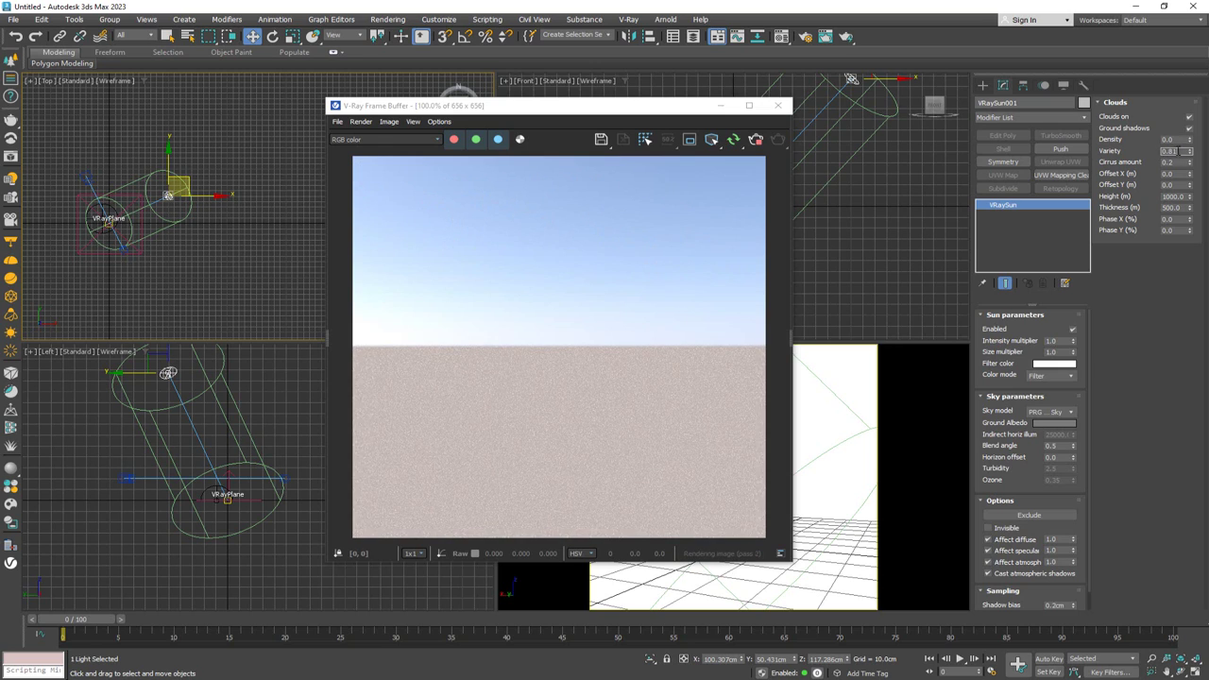
left_click(1174, 161)
key("Return")
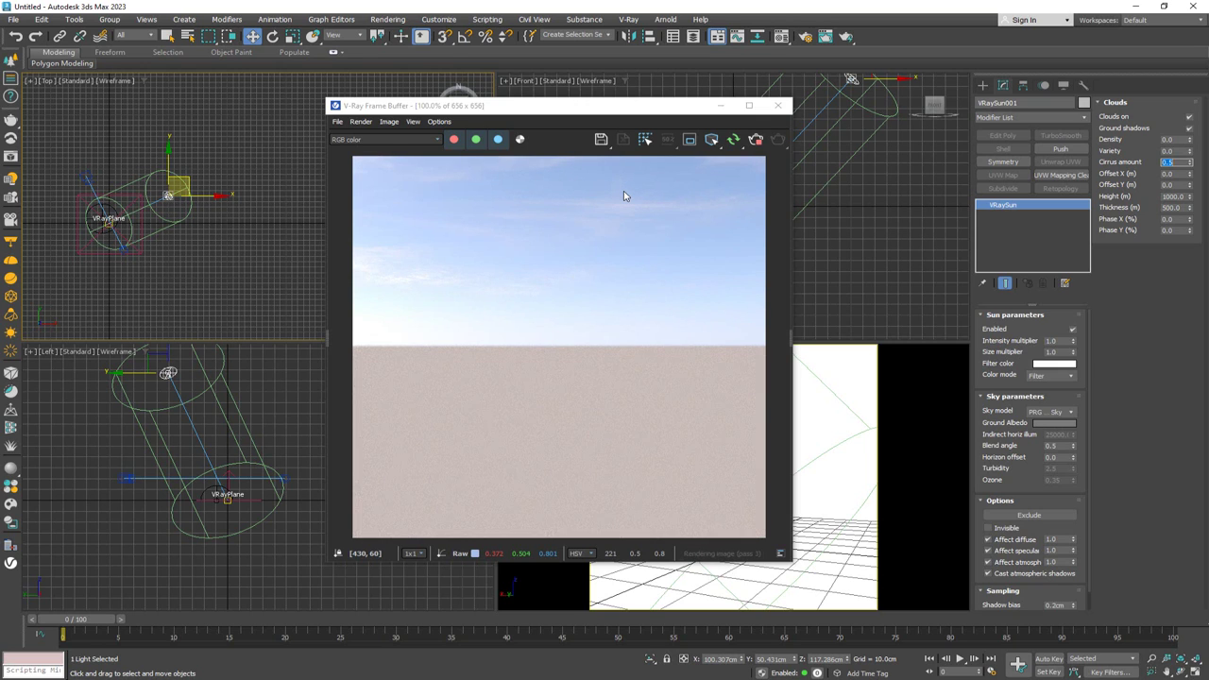
key("Return")
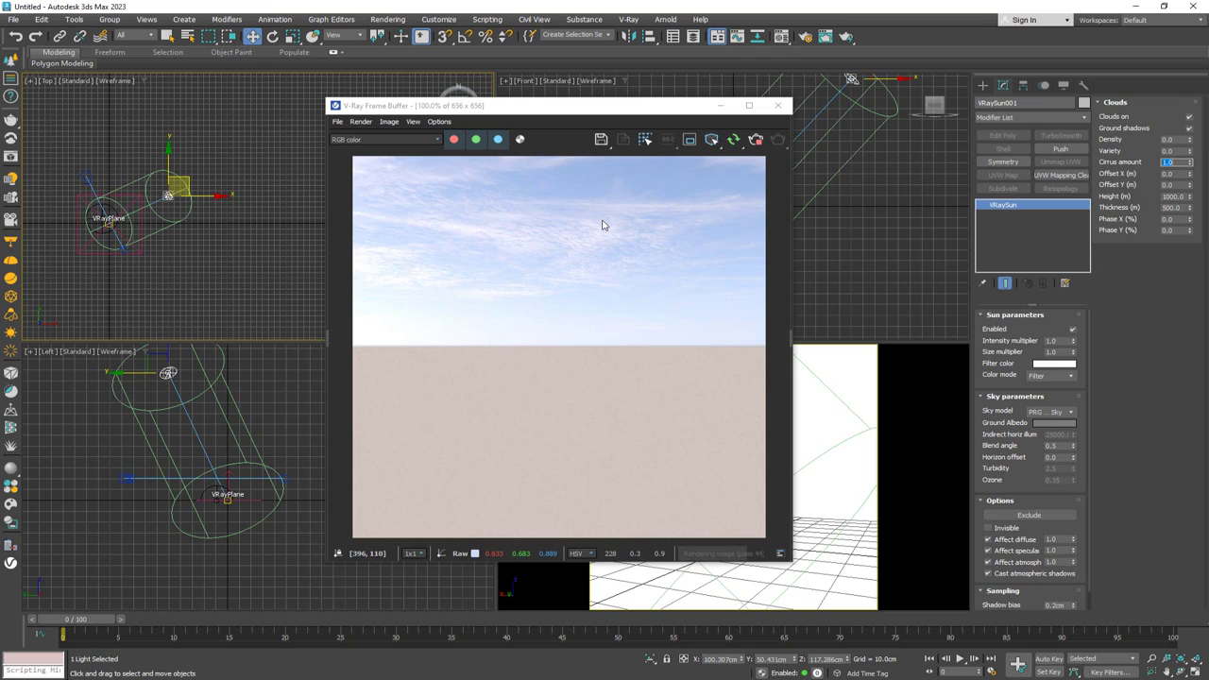
Try the cloud Density at 0.2 and 0.3, set it to 0.4, and set the Variety to 0.5.
double_click(1171, 139)
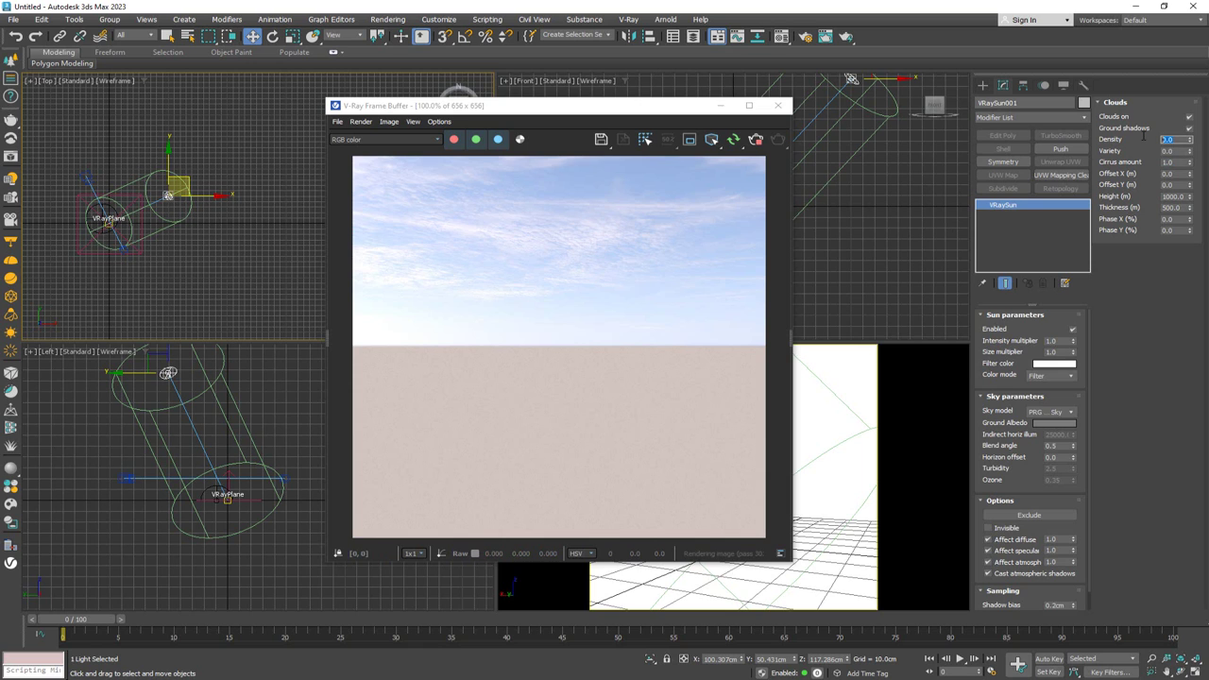
key("Return")
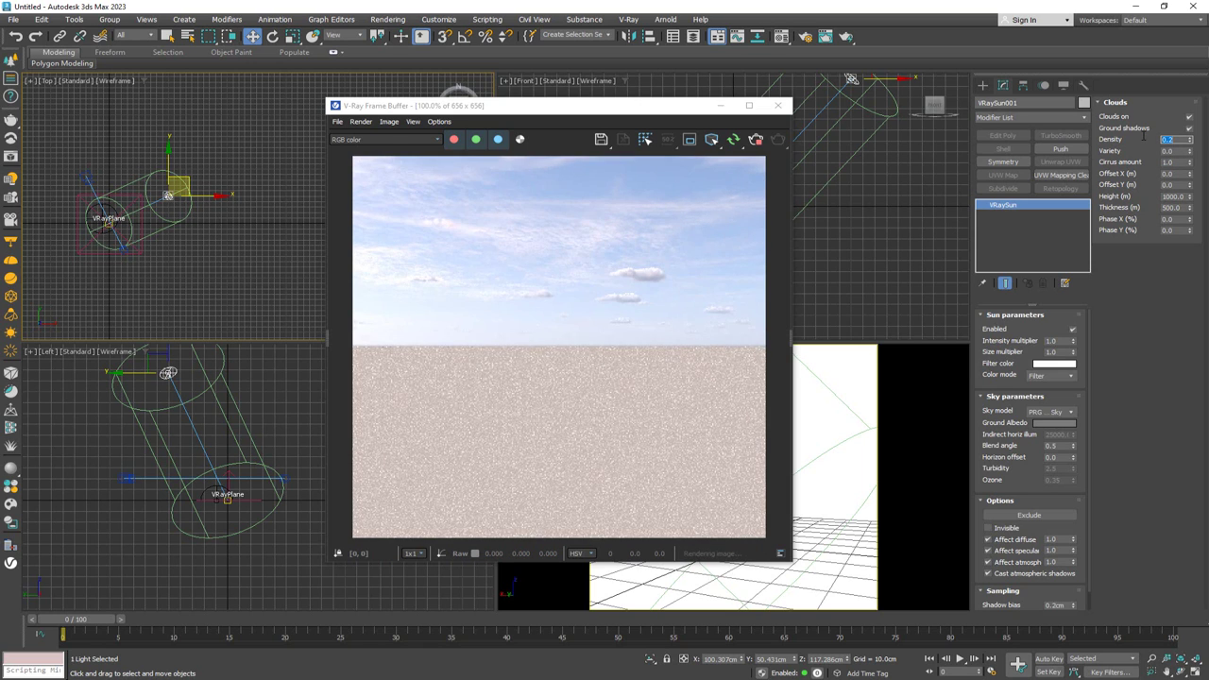
type("0.3")
key("Return")
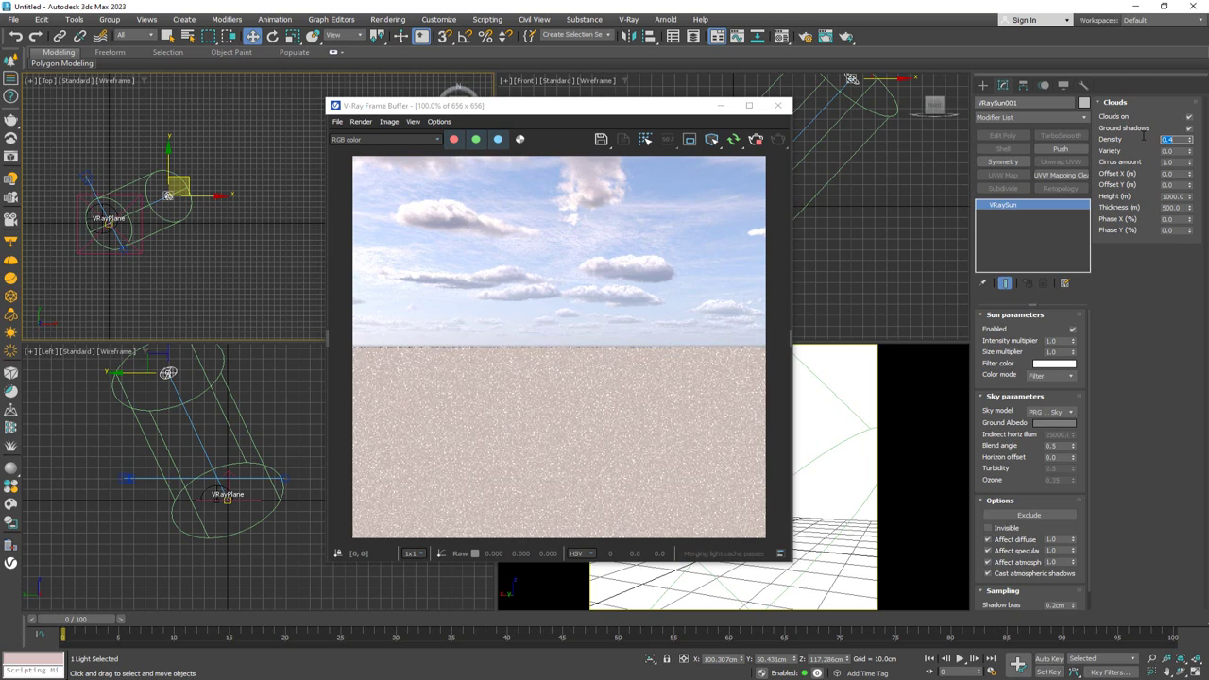
key("Tab")
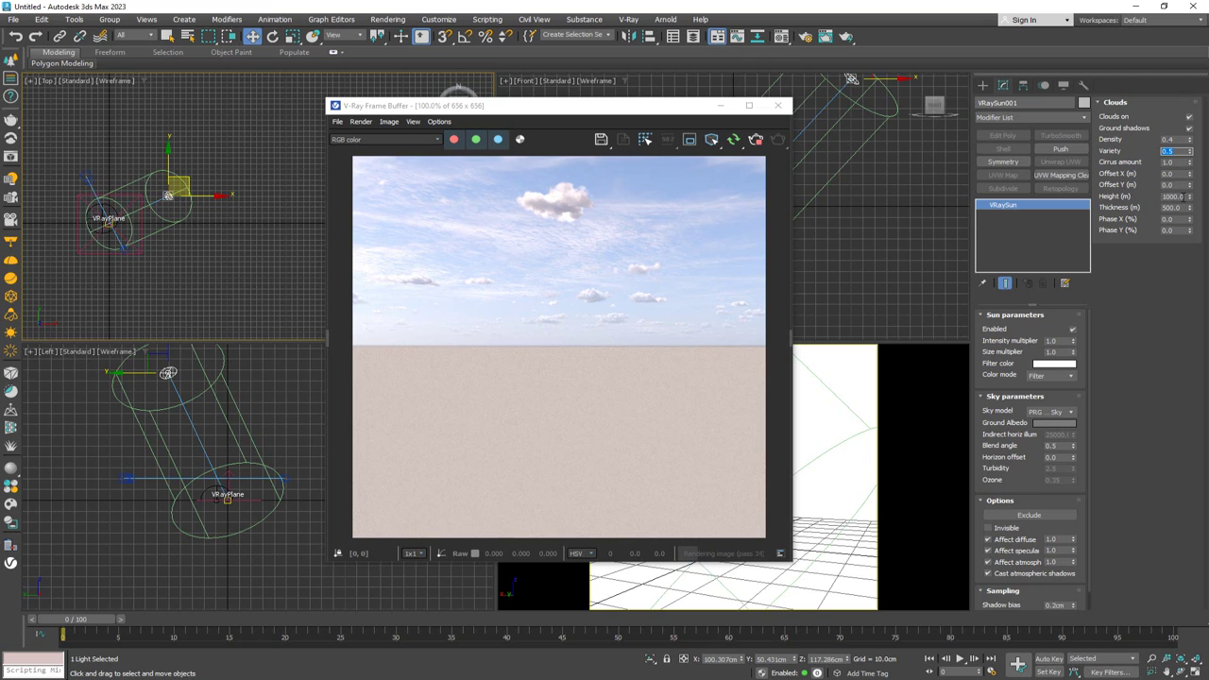
Set the cloud Height to 500 m and the Thickness to 3000 m.
left_click(1171, 196)
type("500")
key("Return")
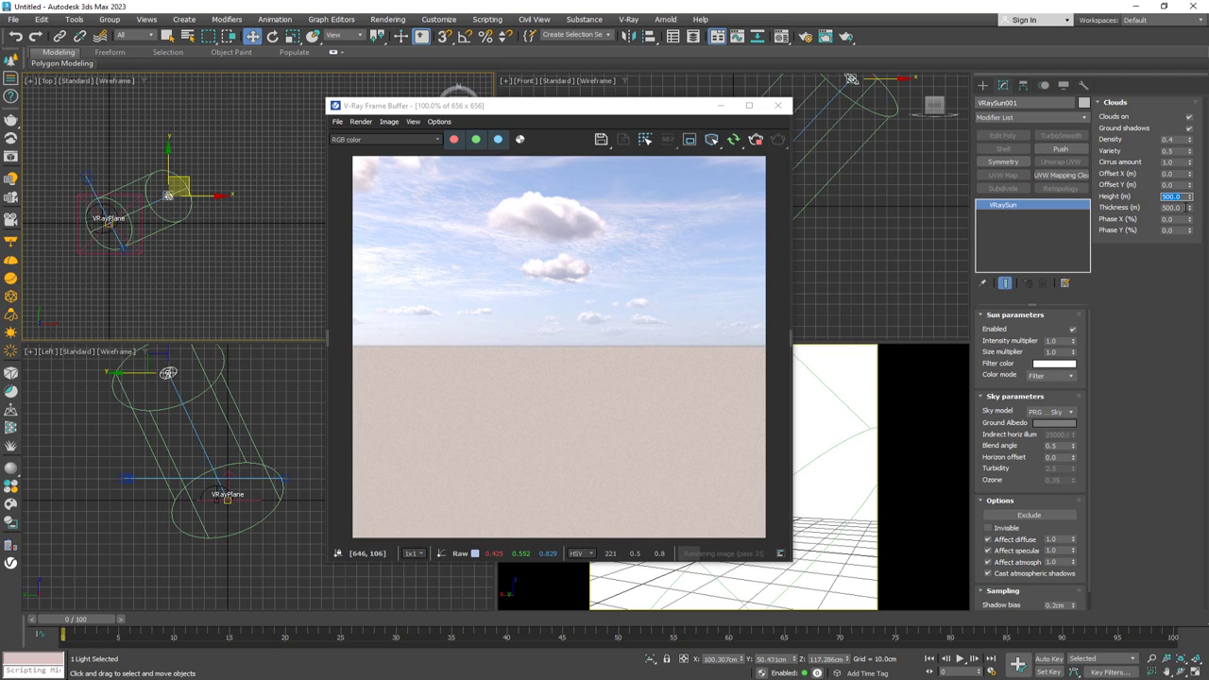
double_click(1164, 206)
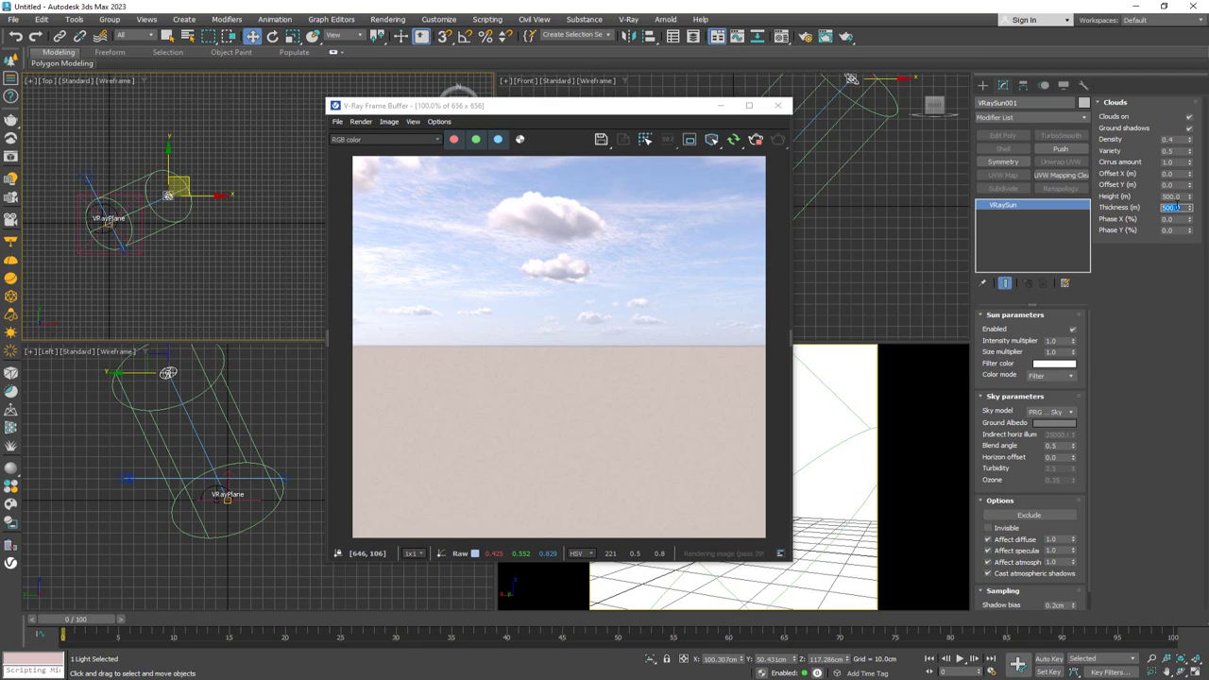
type("400")
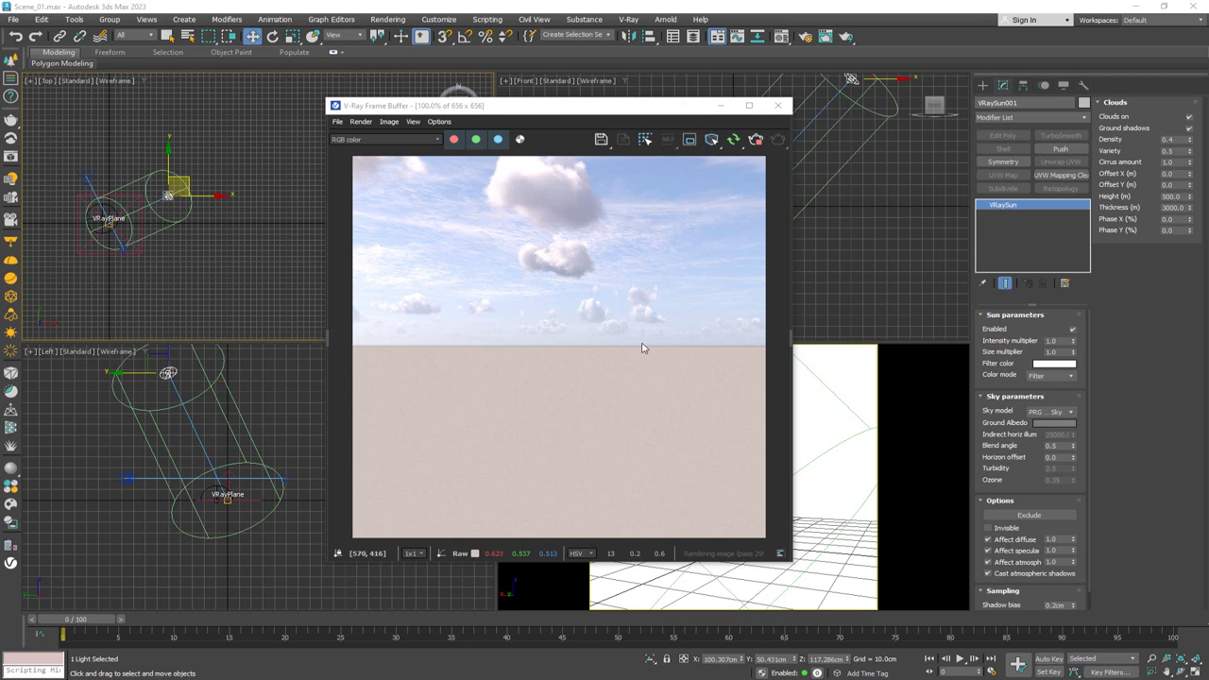
Move the V-Ray Frame Buffer over the Top and Left views and deselect the sun.
left_click_drag(546, 105, 516, 89)
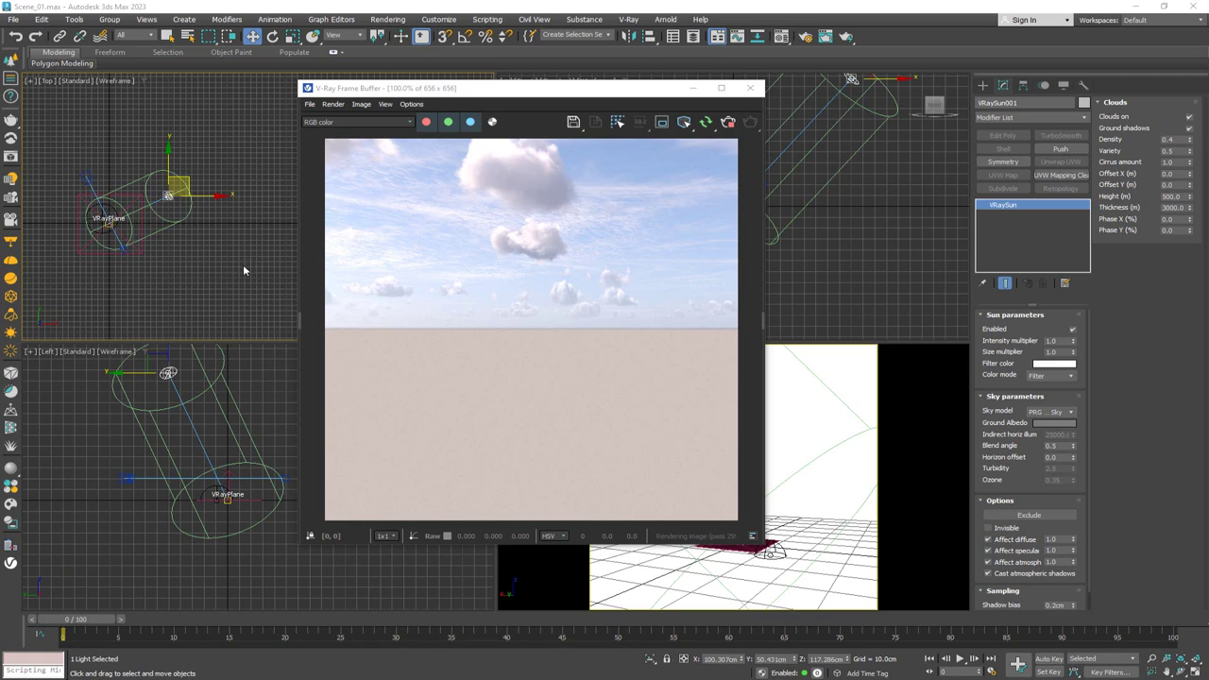
left_click(168, 373)
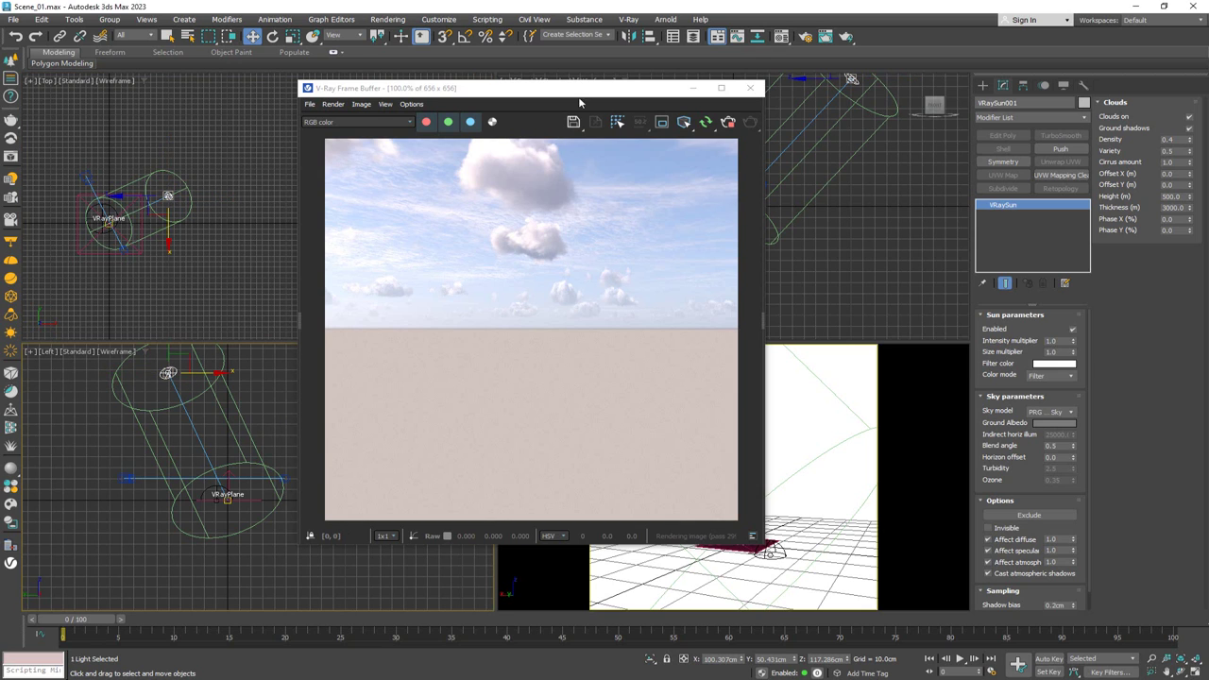
left_click_drag(538, 94, 263, 123)
left_click(618, 250)
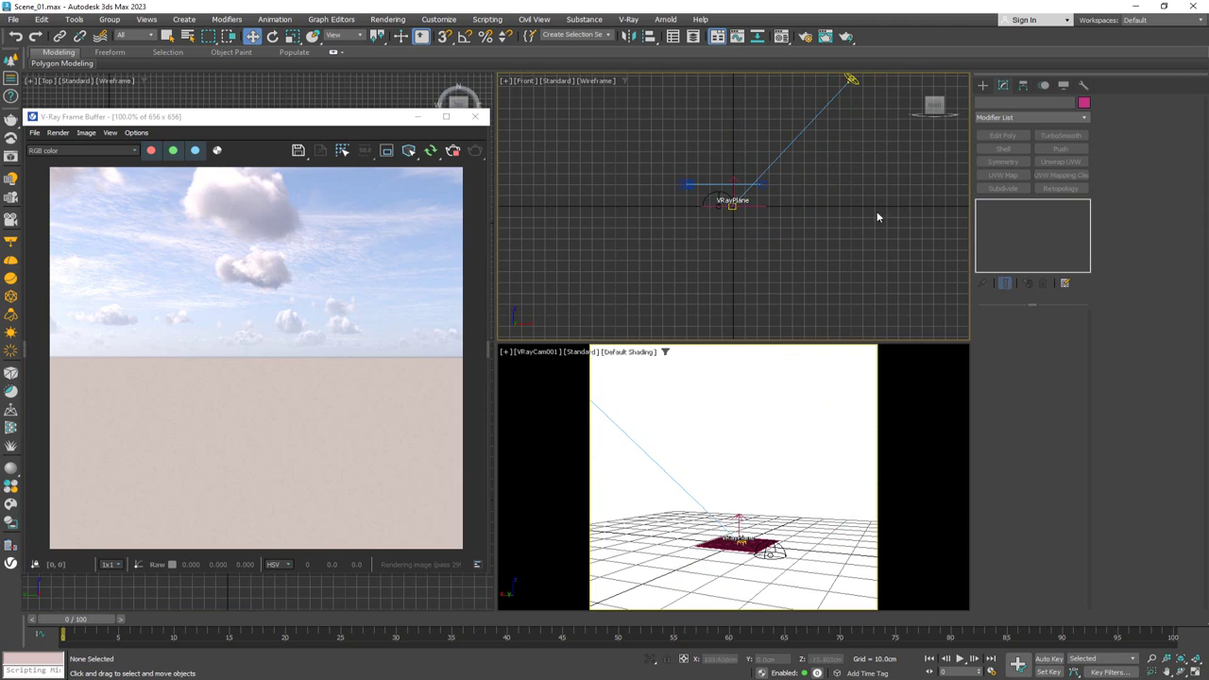
Switch the VRayCam001 viewport to Perspective, maximize it, and minimize the V-Ray Frame Buffer.
left_click(756, 479)
key("p")
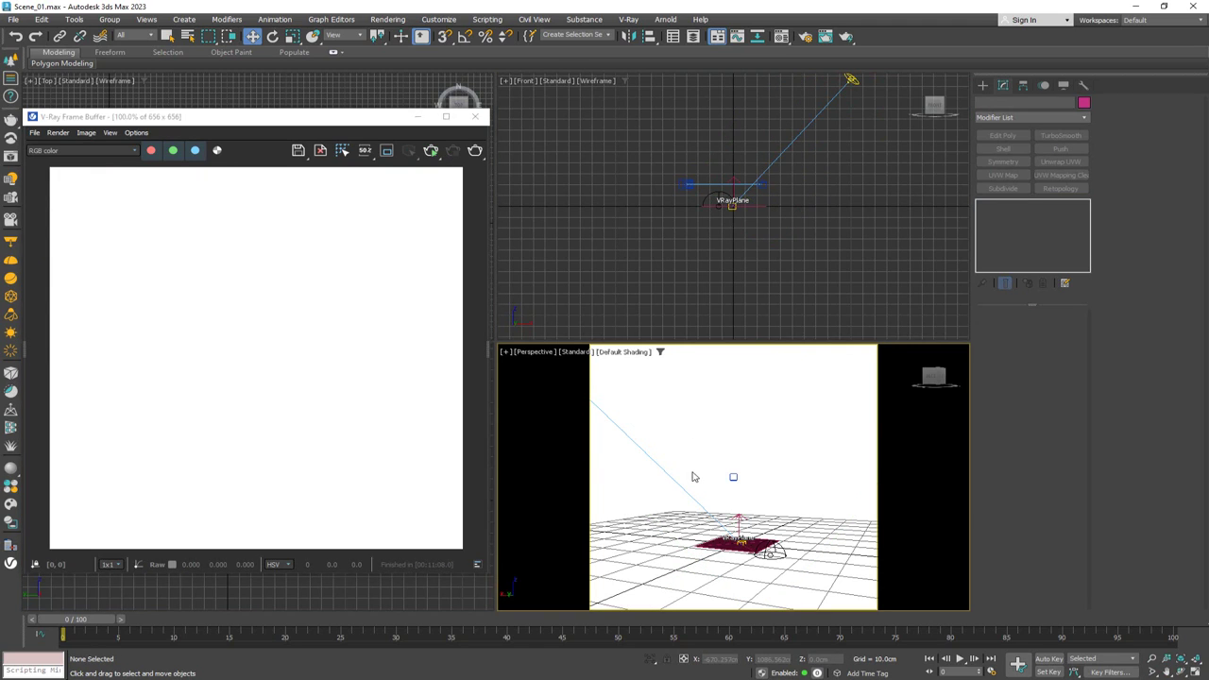
key("alt+w")
middle_click_drag(664, 433, 692, 340, "alt")
scroll(699, 342, "down", 3)
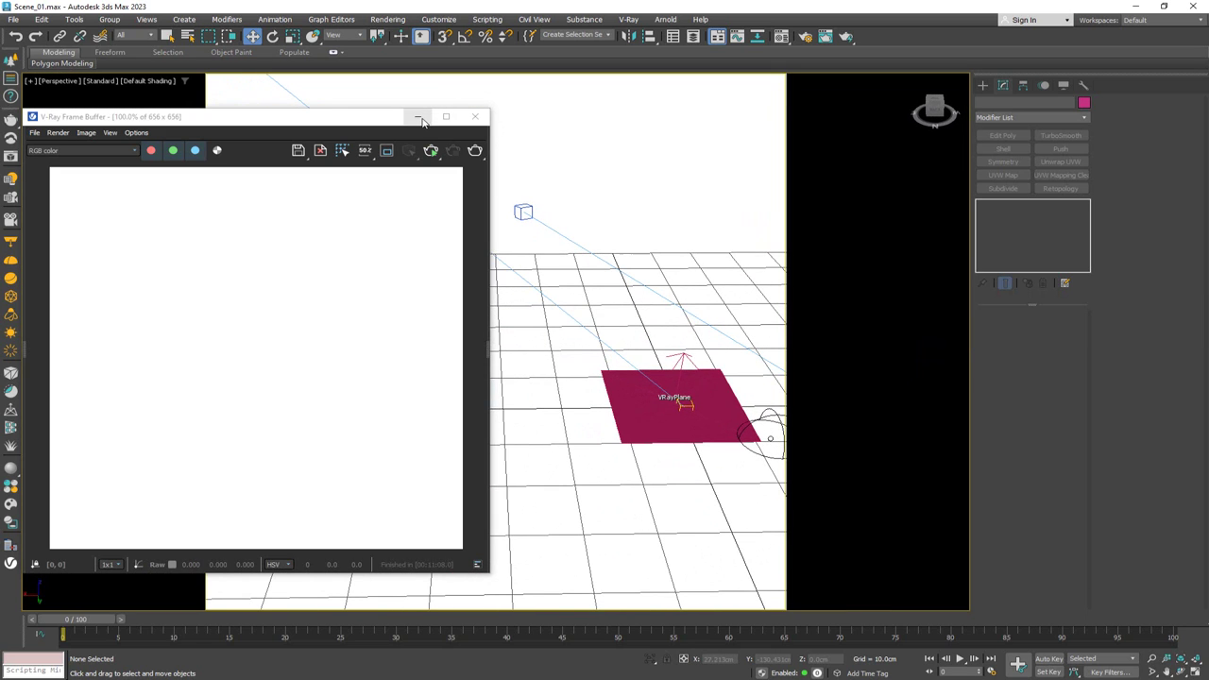
left_click(418, 116)
middle_click_drag(692, 417, 519, 406)
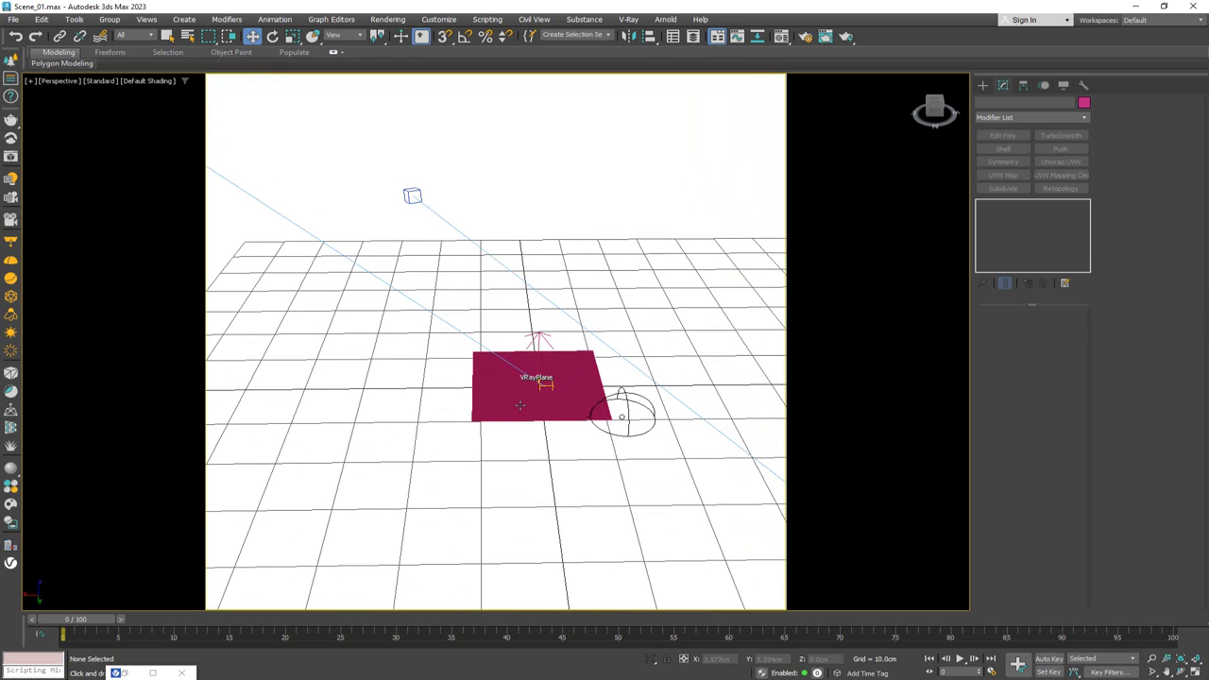
Draw a standard primitive plane about 62 cm long and 49 cm wide on the grid beside the VRayPlane.
left_click(982, 86)
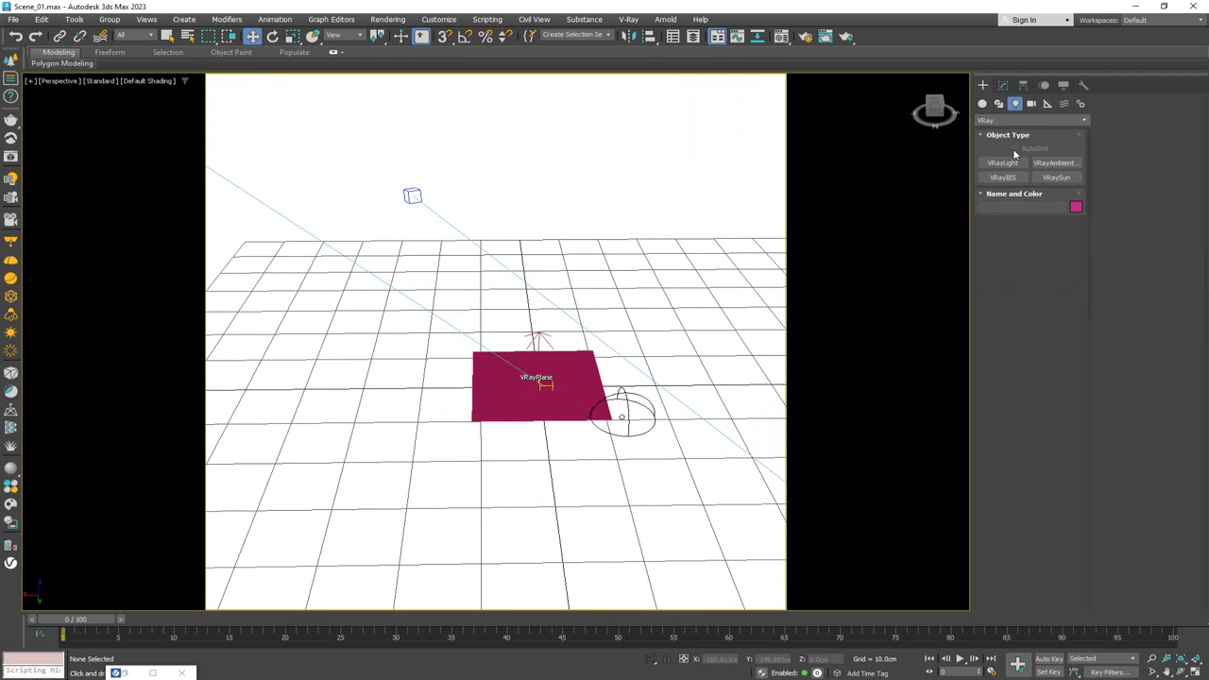
left_click(982, 104)
left_click(986, 120)
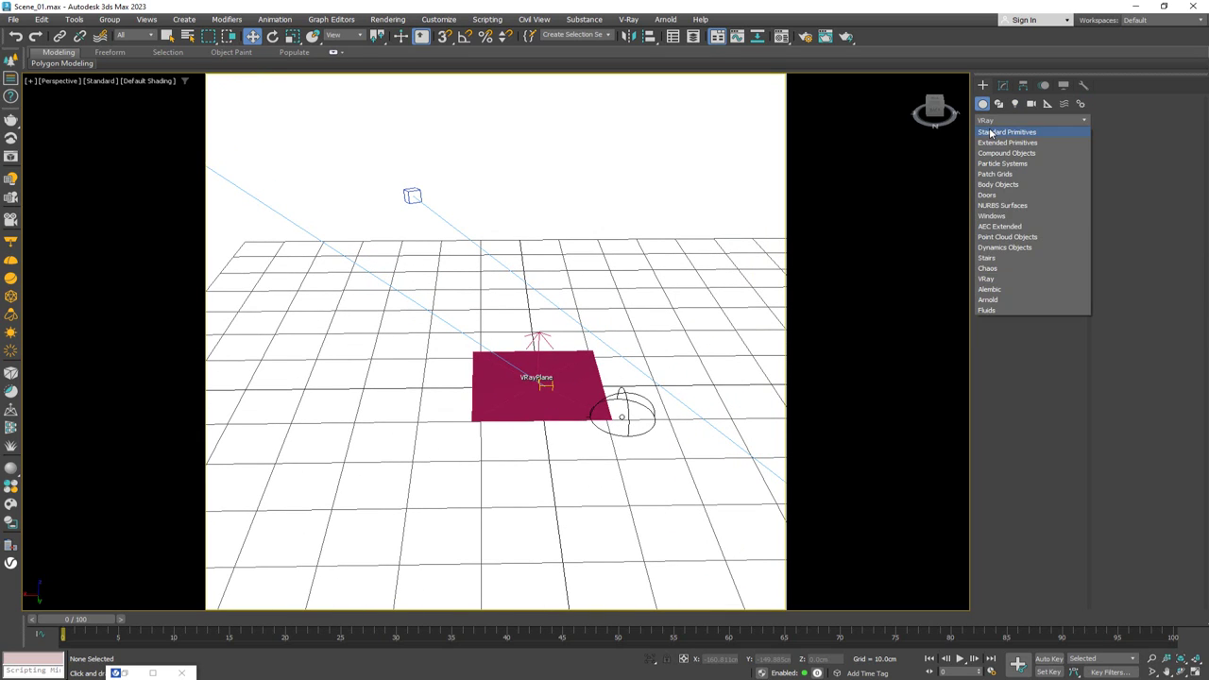
left_click(996, 128)
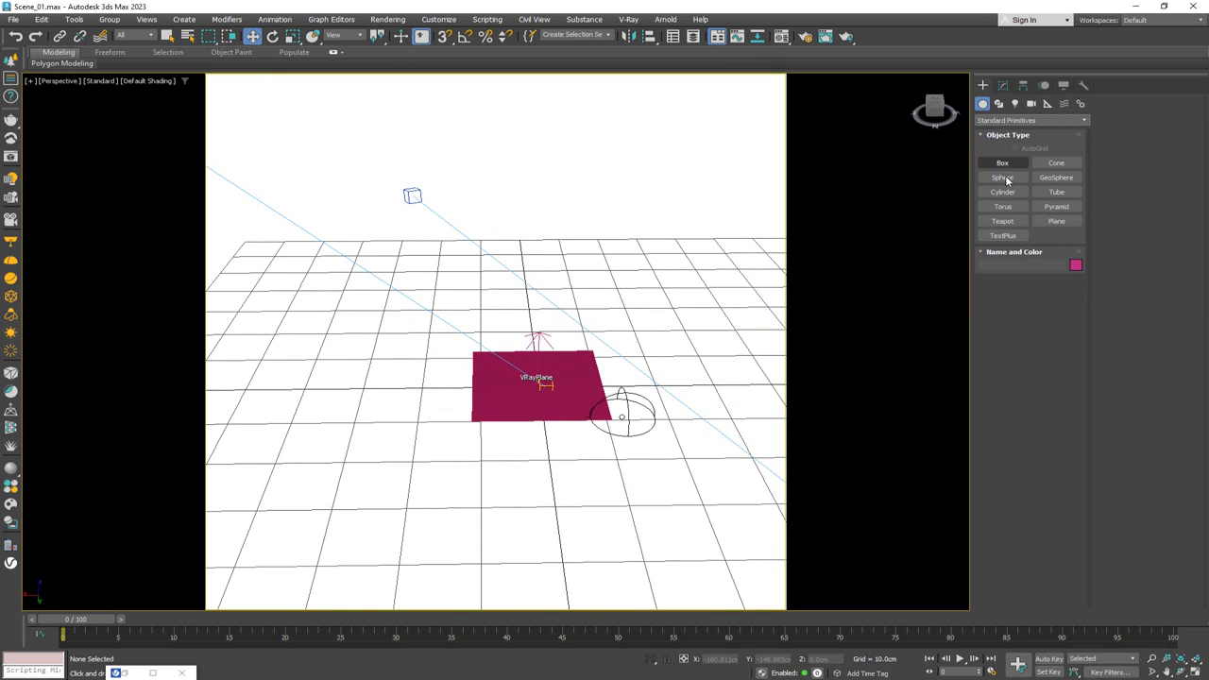
left_click(1055, 221)
middle_click_drag(709, 231, 521, 273)
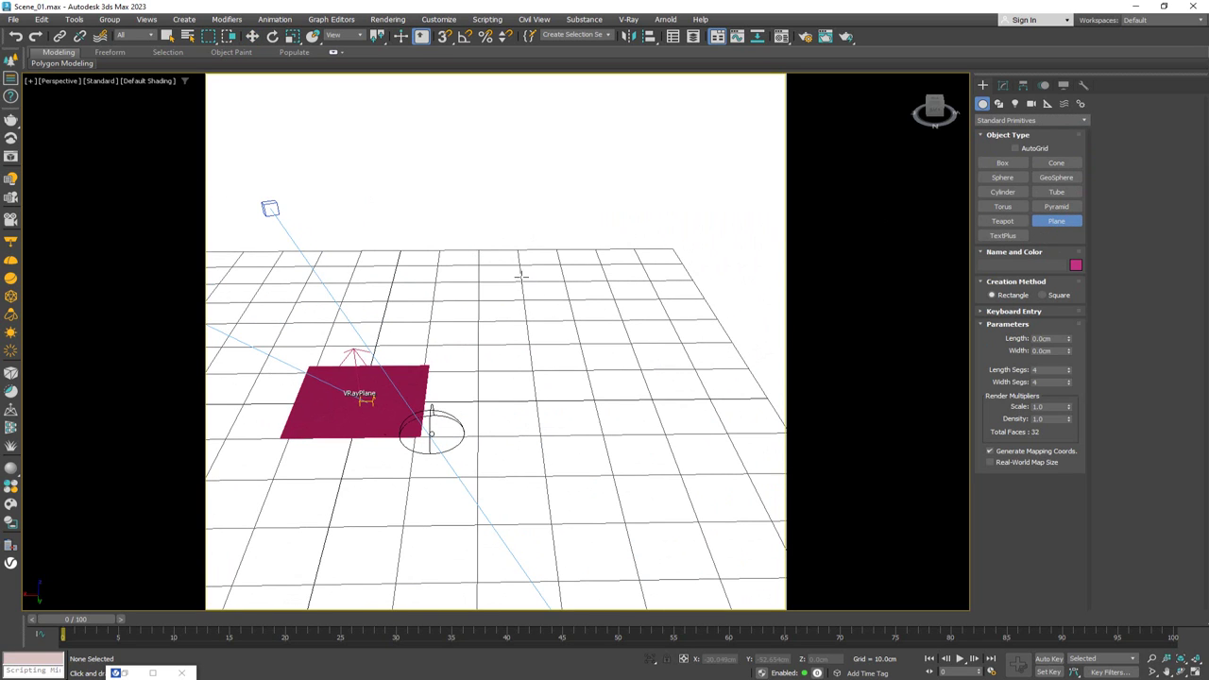
left_click_drag(521, 273, 844, 426)
Raise the new plane to about Z 19 cm and display the viewport with edged faces.
key("w")
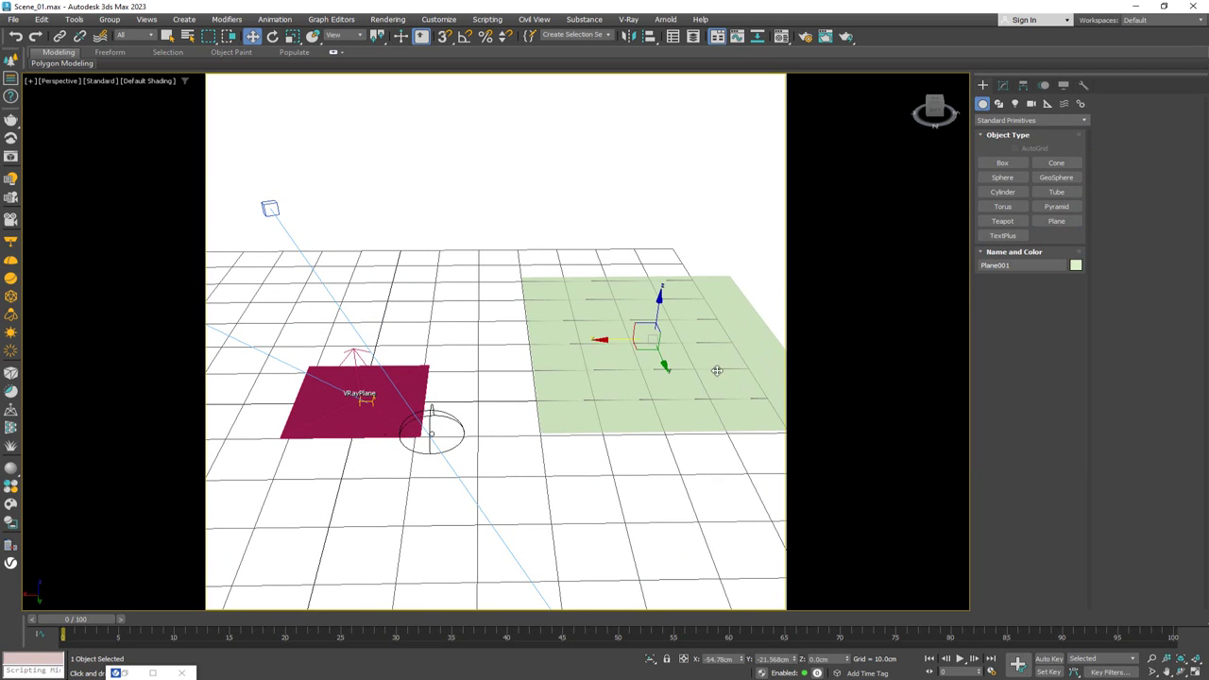
left_click_drag(661, 311, 663, 222)
mouse_move(663, 222)
middle_mouse_down("alt")
mouse_move(547, 310)
mouse_move(586, 304)
middle_mouse_up("alt")
key("F4")
Set the plane's length and width segments to 25 each.
left_click(1003, 85)
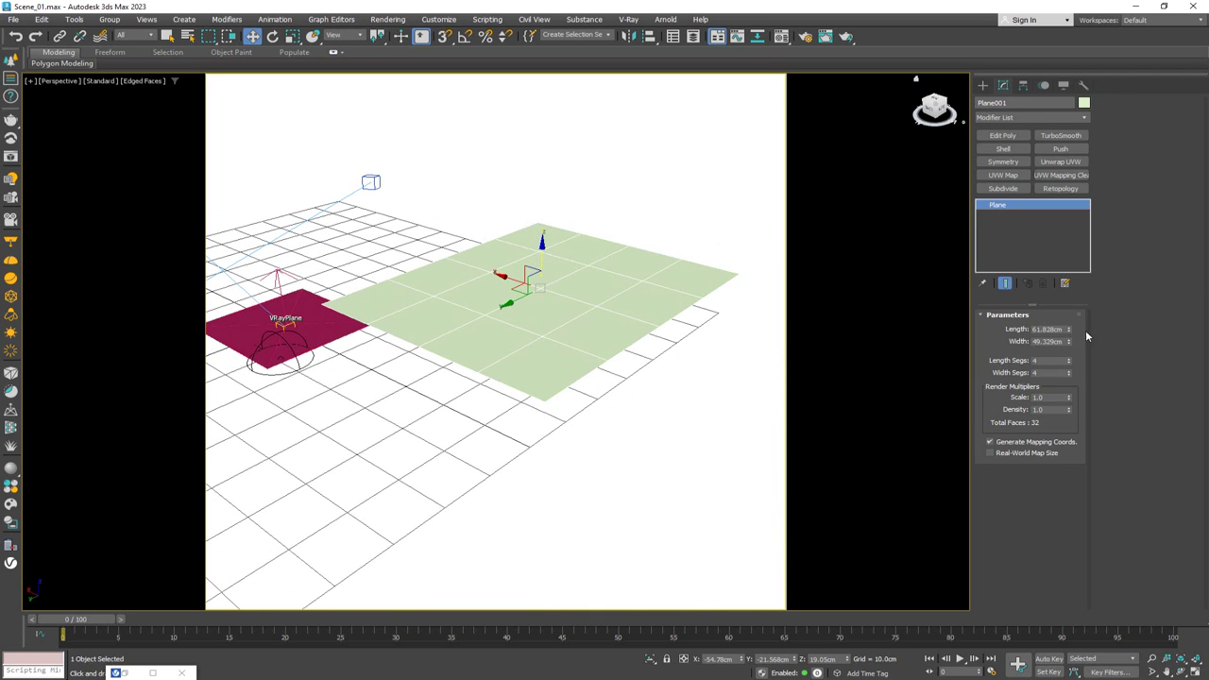
double_click(1054, 360)
type("25")
key("Tab")
type("25")
key("Return")
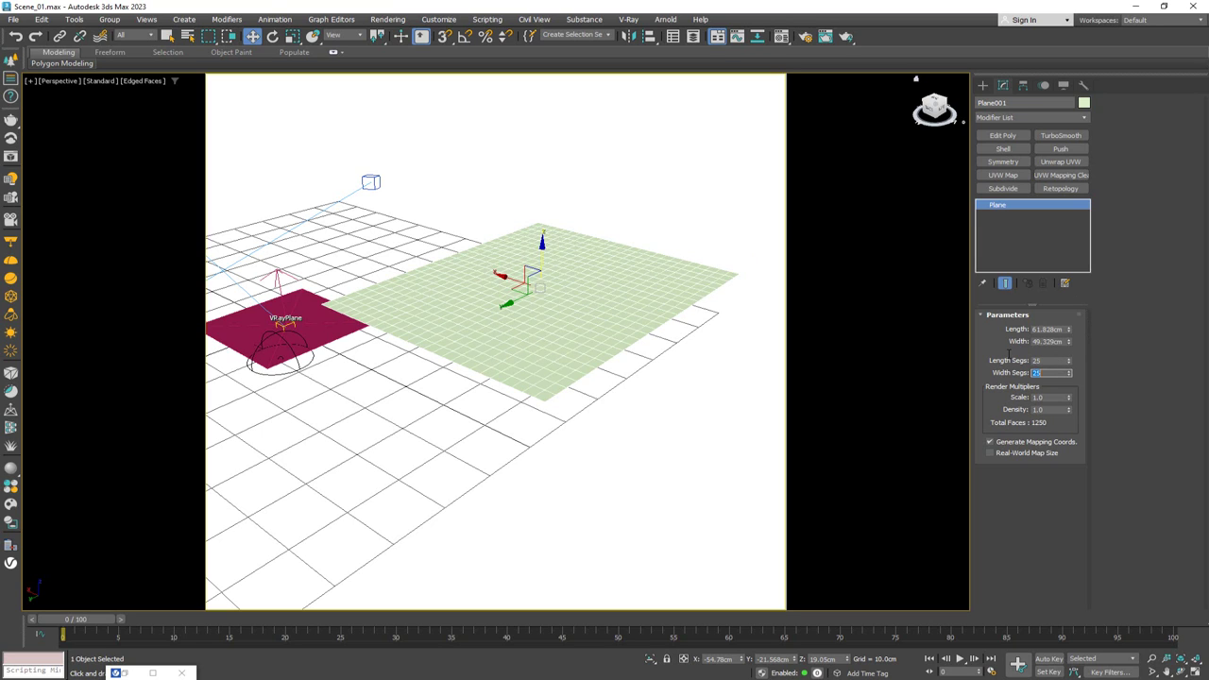
Add a Bend modifier to the plane with an angle of about 65, a direction of about 90.5, and the X axis.
left_click(1015, 120)
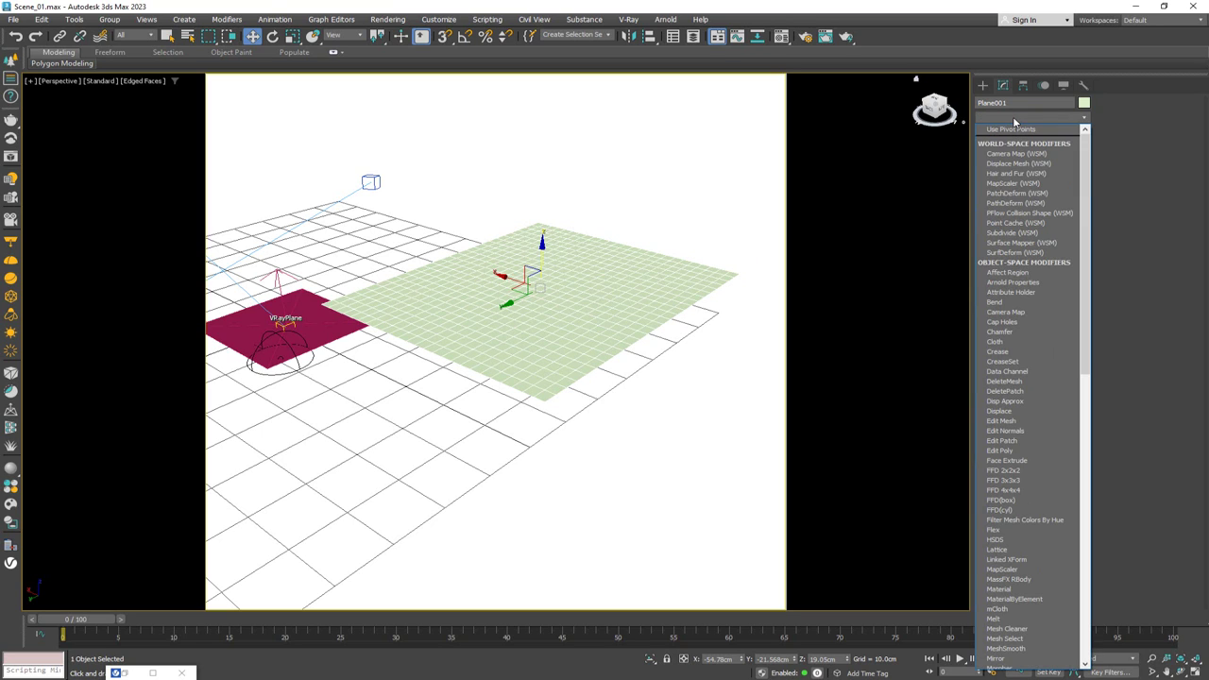
type("b")
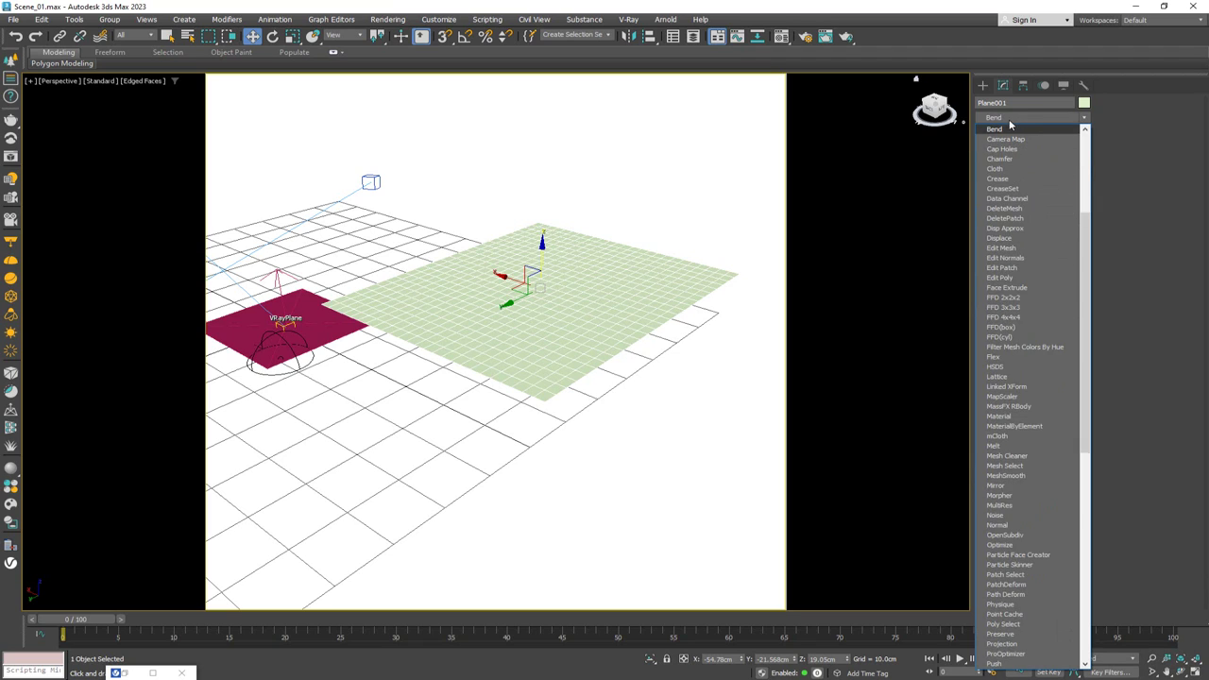
left_click(1001, 128)
left_click_drag(1065, 338, 1068, 205)
left_click_drag(1064, 349, 1067, 275)
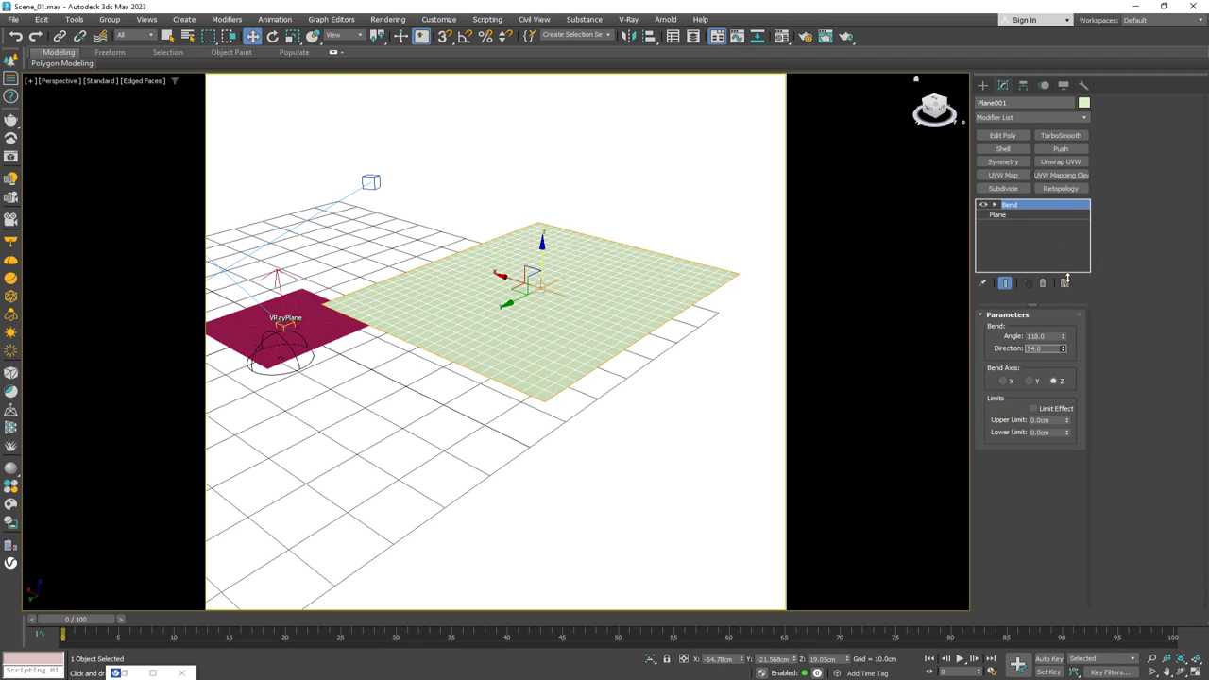
left_click(1006, 381)
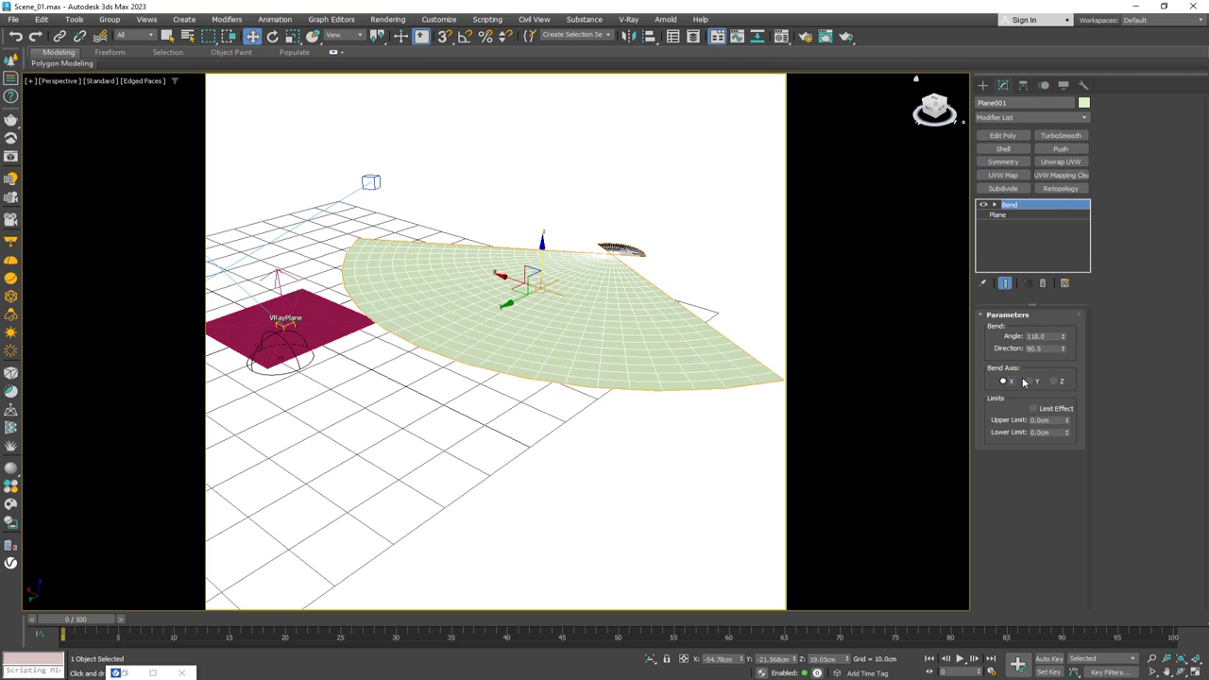
left_click_drag(1064, 337, 1063, 396)
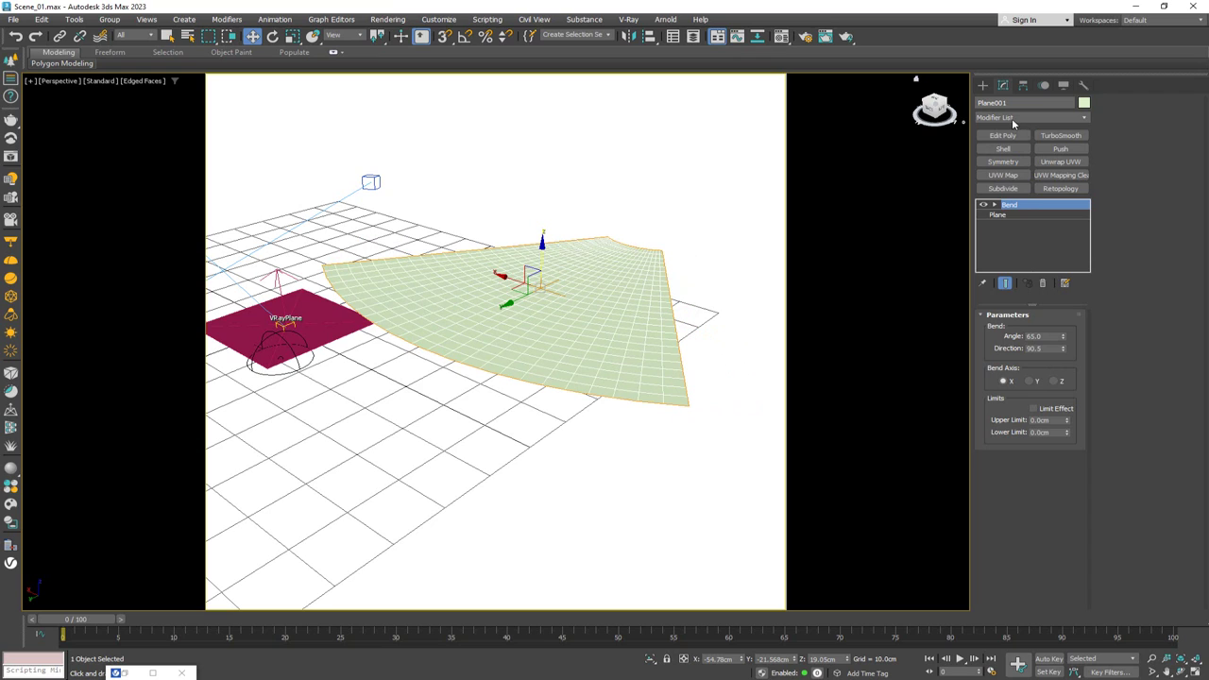
Add a Twist modifier with an angle of about 27.5, try it on the X axis, and set the Y axis.
left_click(1011, 118)
key("t")
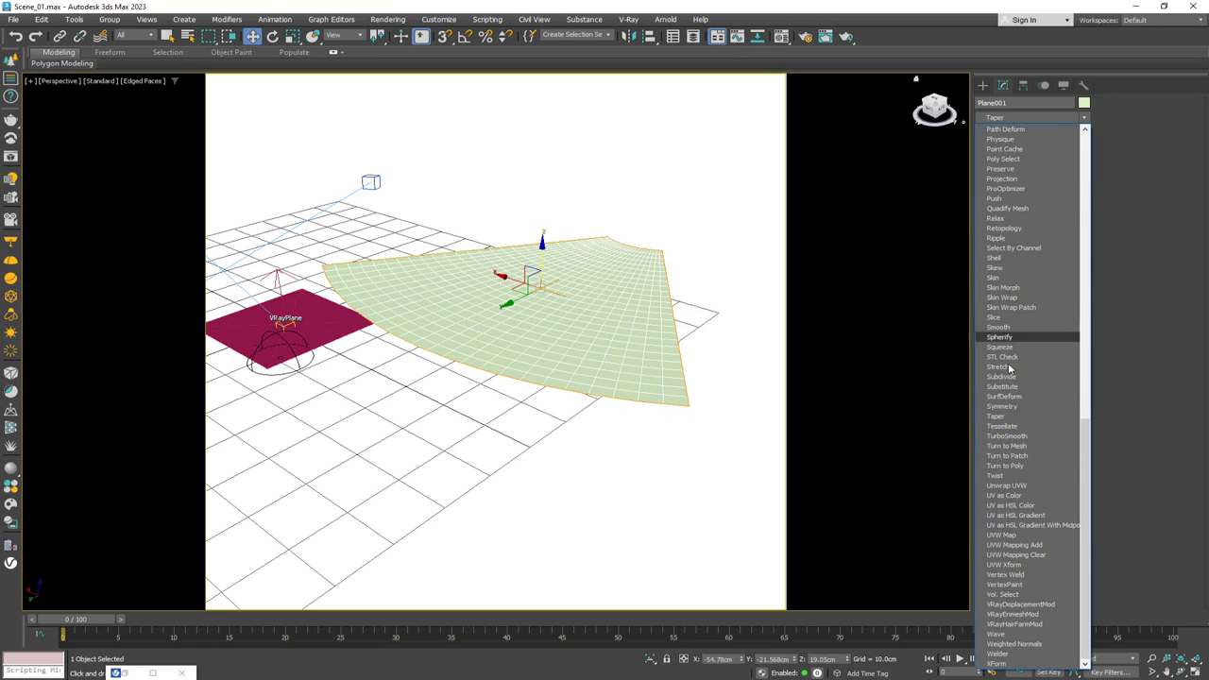
left_click(996, 475)
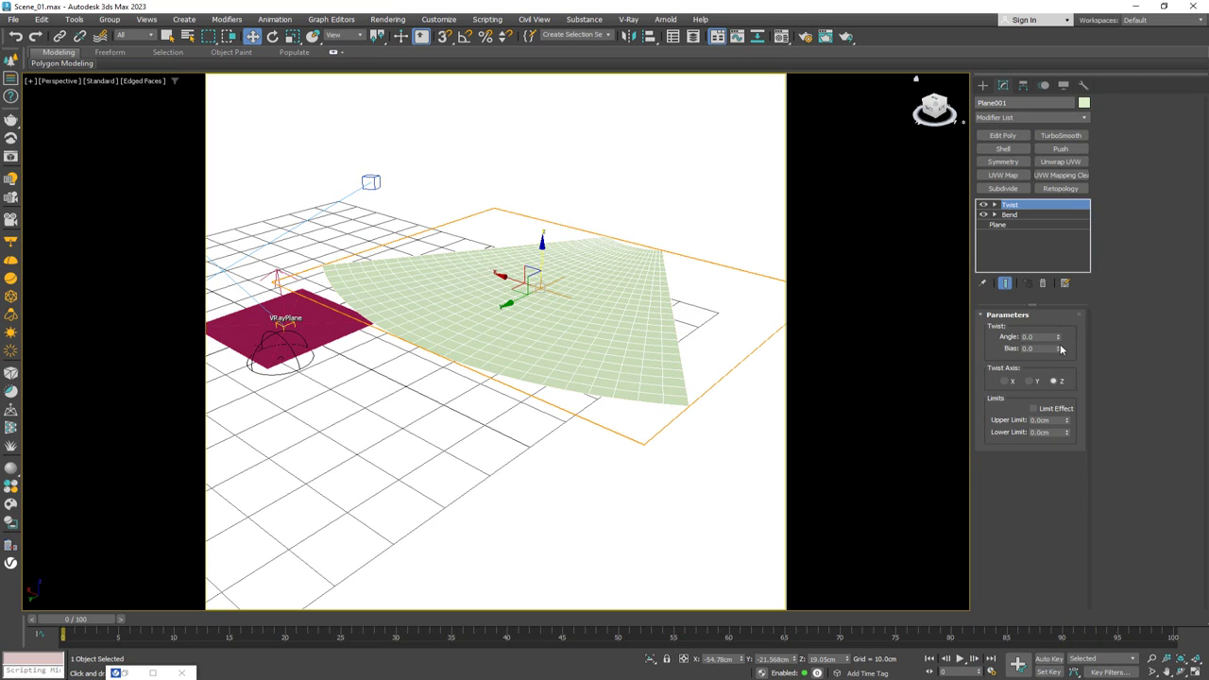
left_click_drag(1058, 339, 1057, 322)
left_click(1006, 381)
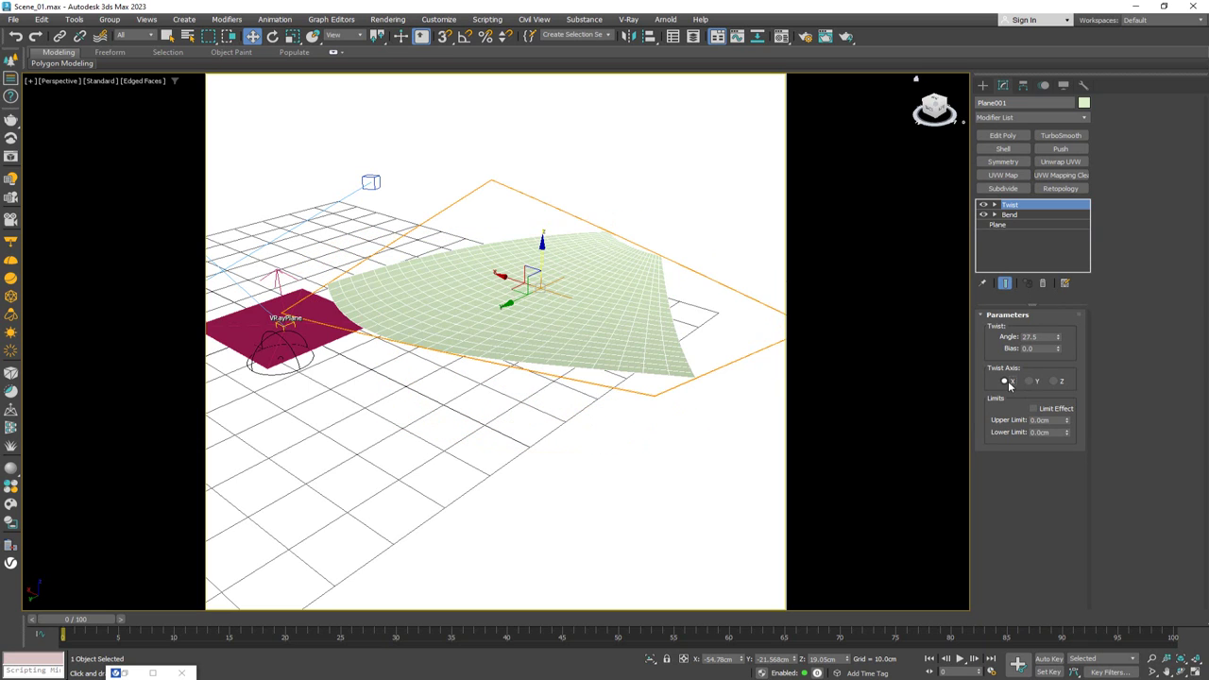
left_click(1032, 381)
middle_click_drag(618, 359, 817, 337, "alt")
Add a second Bend modifier above the Twist with an angle of about 78.5 on the Z axis.
left_click(1020, 117)
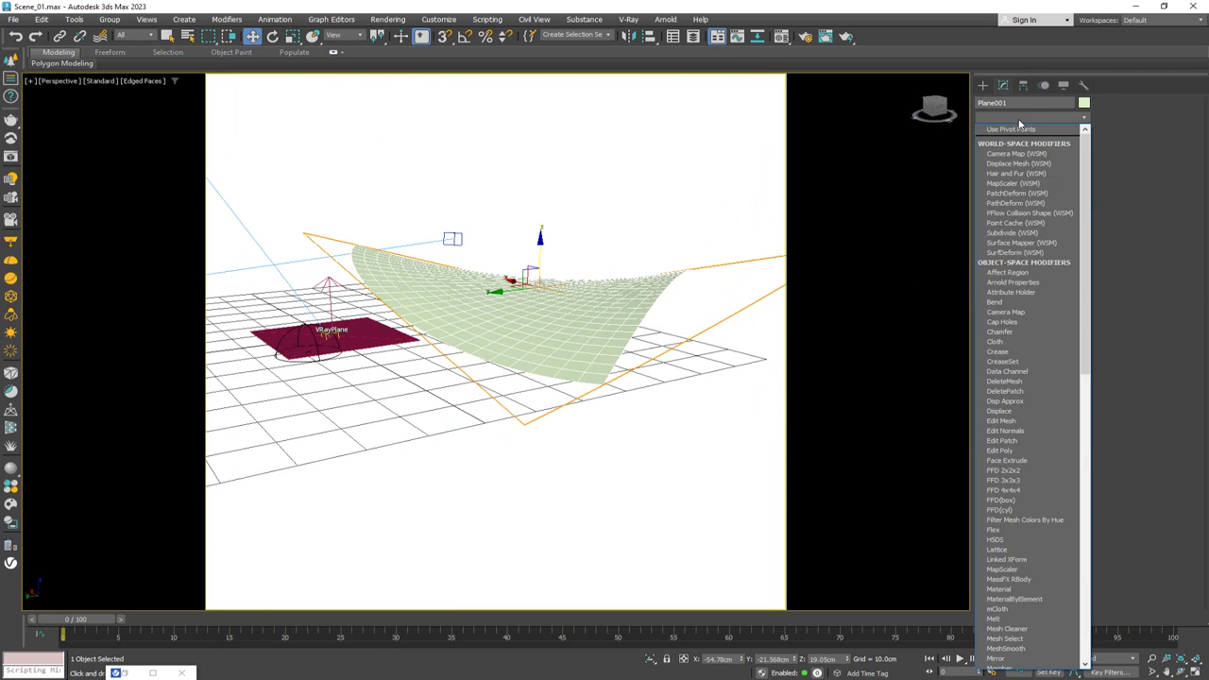
key("b")
left_click(1012, 132)
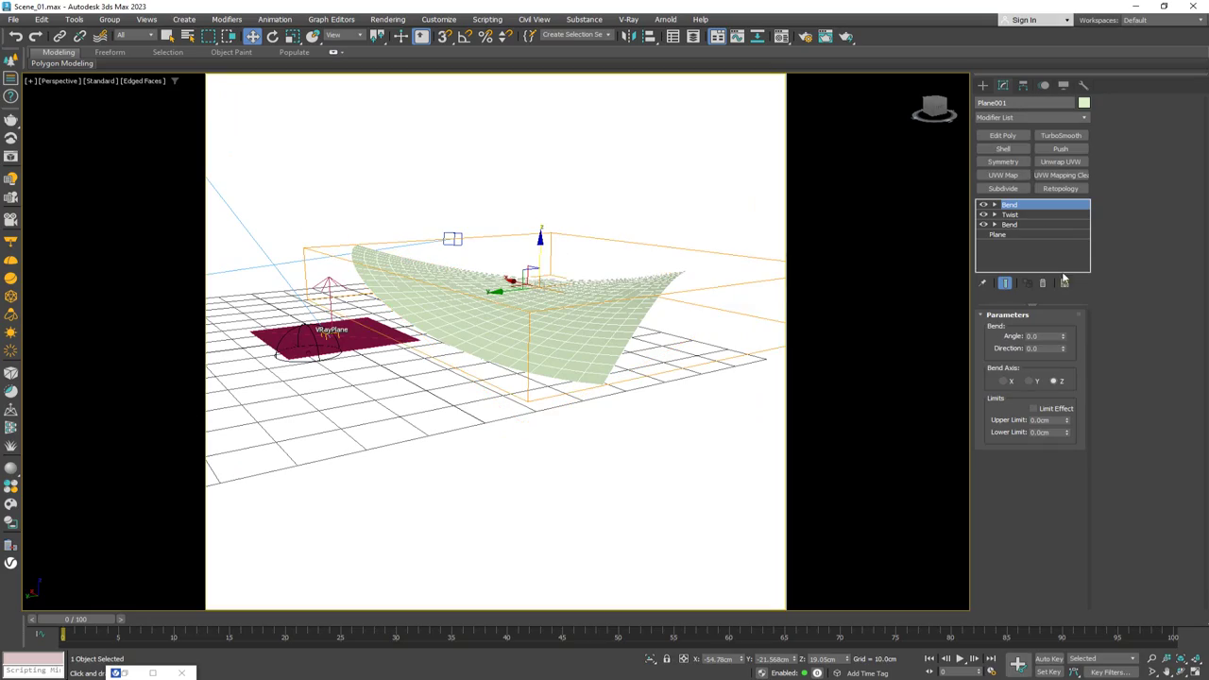
left_click_drag(1066, 336, 1066, 264)
middle_click_drag(570, 258, 171, 287, "alt")
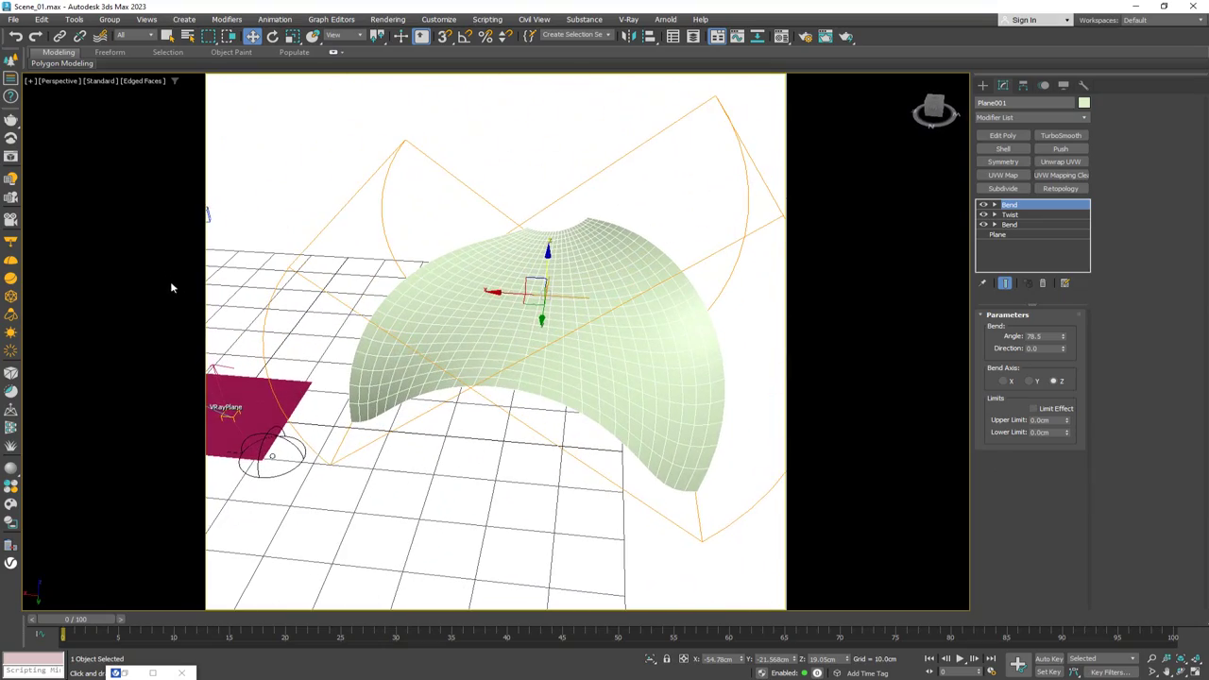
Add a VRayEnmeshMod modifier to the bent plane, above the upper Bend.
middle_click_drag(490, 358, 499, 374)
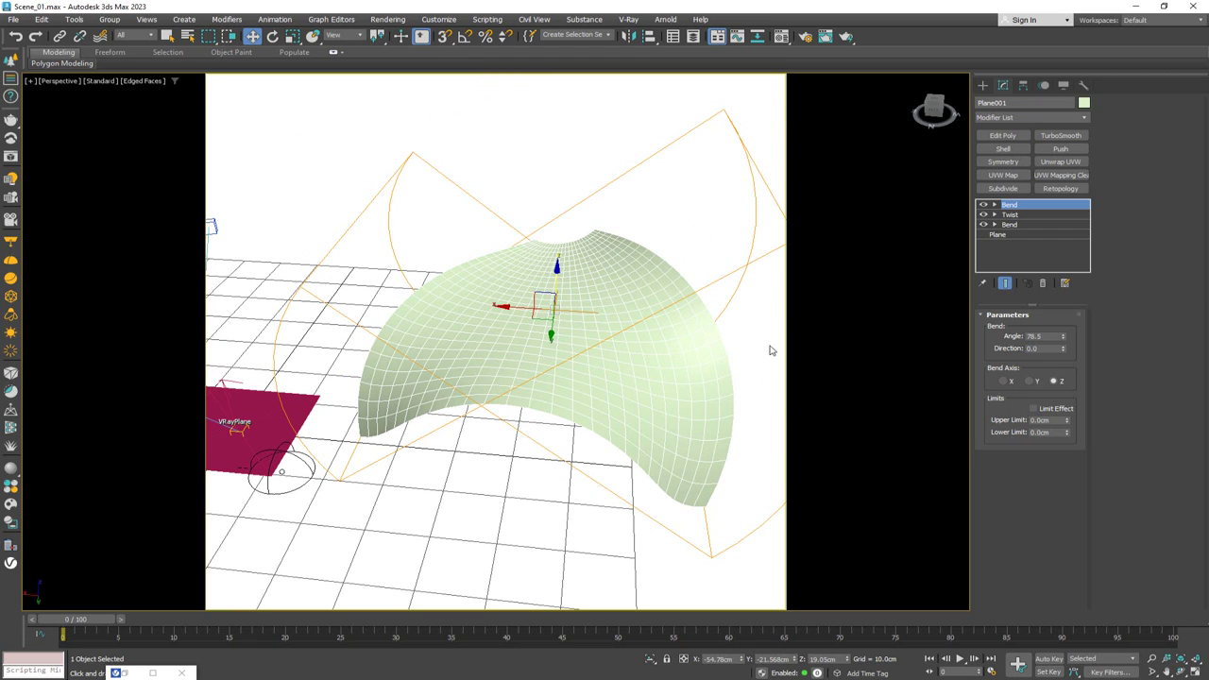
left_click(1017, 118)
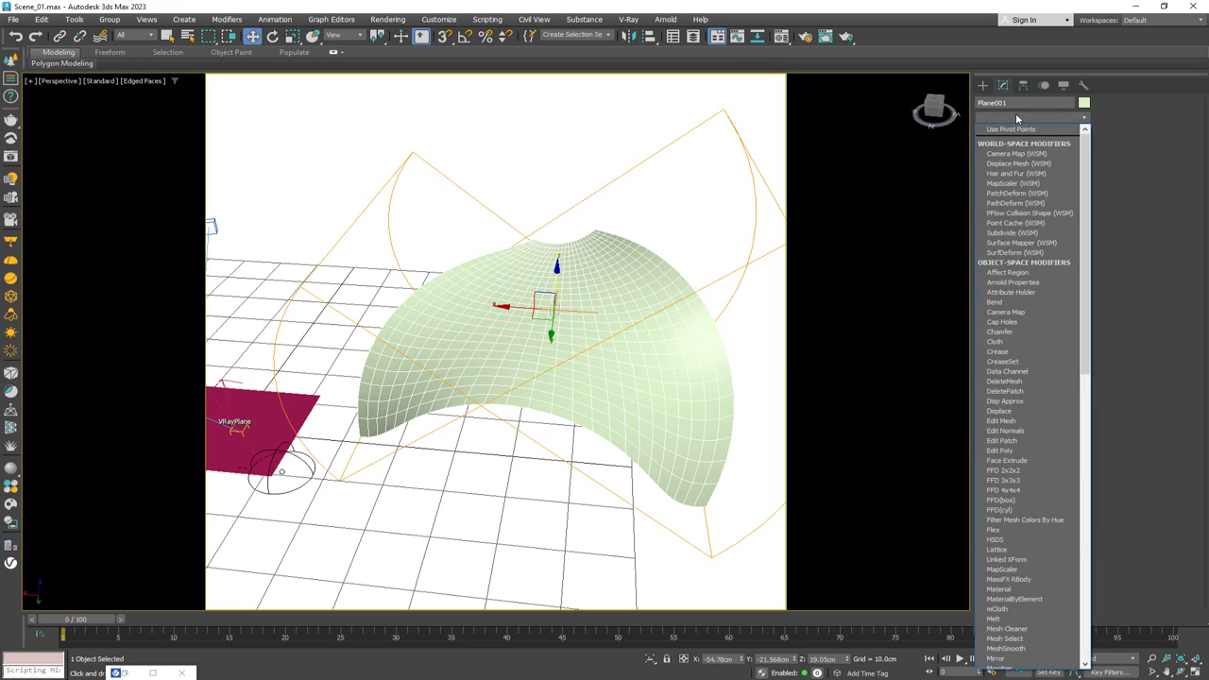
key("v")
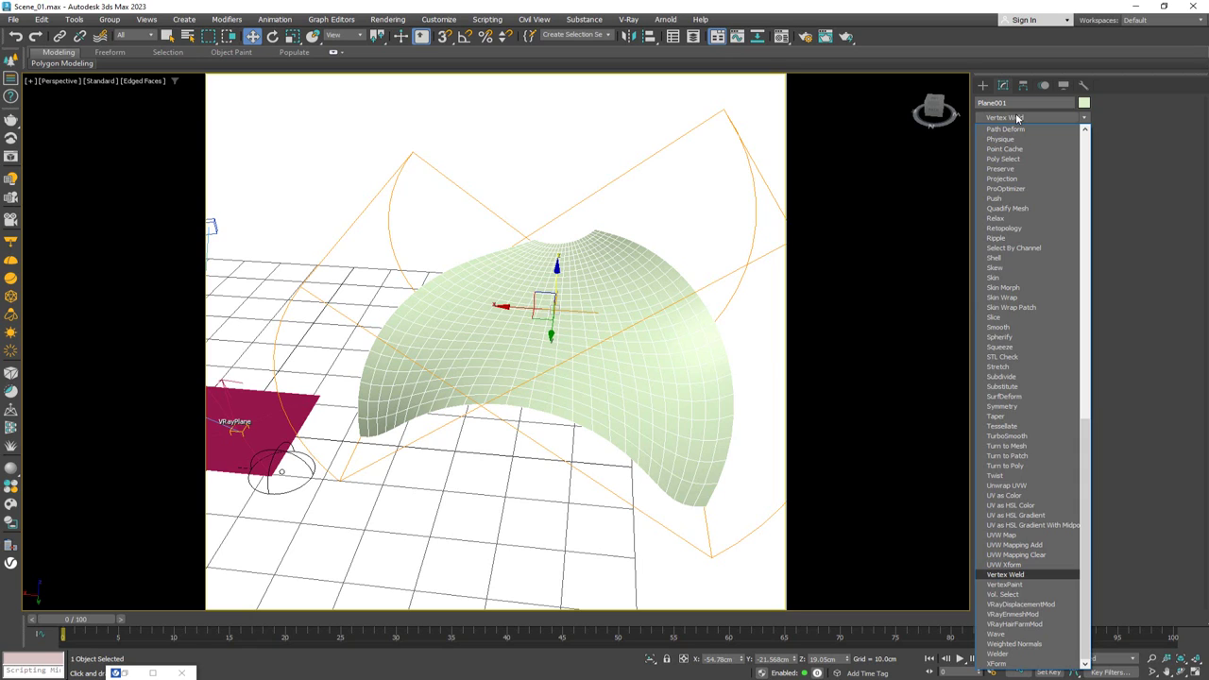
left_click(1033, 615)
middle_click_drag(691, 318, 568, 247)
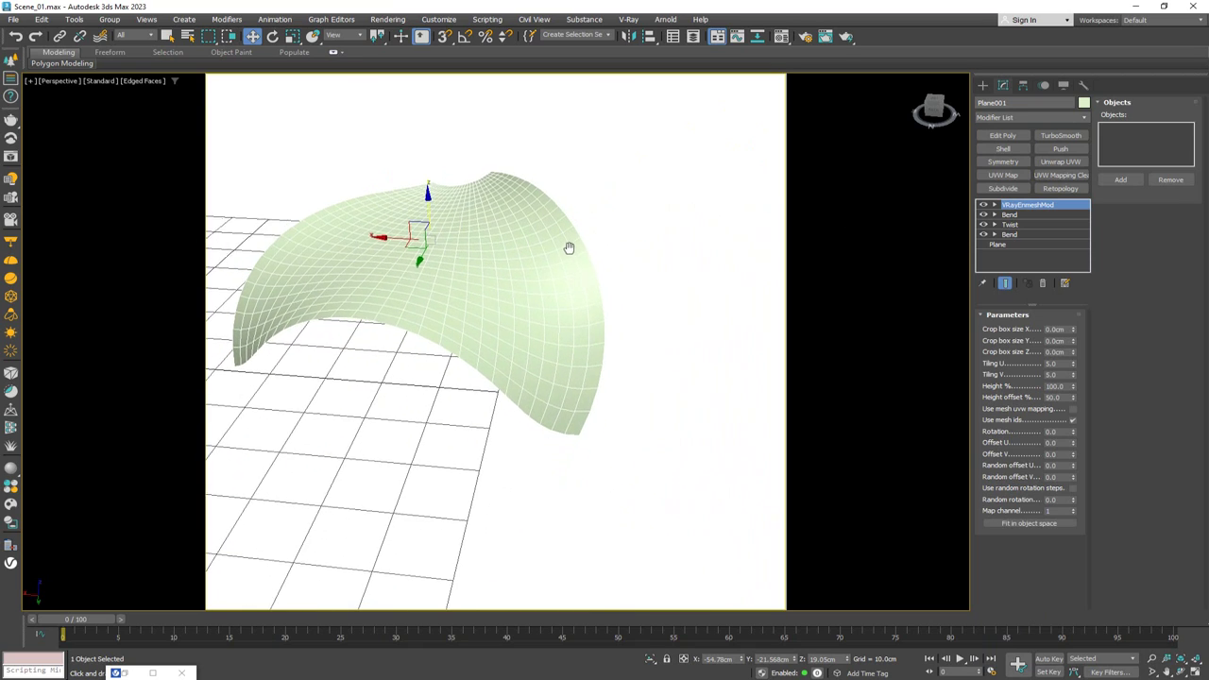
scroll(500, 275, "up", 2)
mouse_move(476, 253)
middle_mouse_down("alt")
mouse_move(551, 254)
mouse_move(523, 237)
mouse_move(470, 244)
mouse_move(432, 291)
mouse_move(469, 307)
mouse_move(388, 262)
mouse_move(424, 251)
mouse_move(484, 268)
middle_mouse_up("alt")
scroll(484, 268, "down", 2)
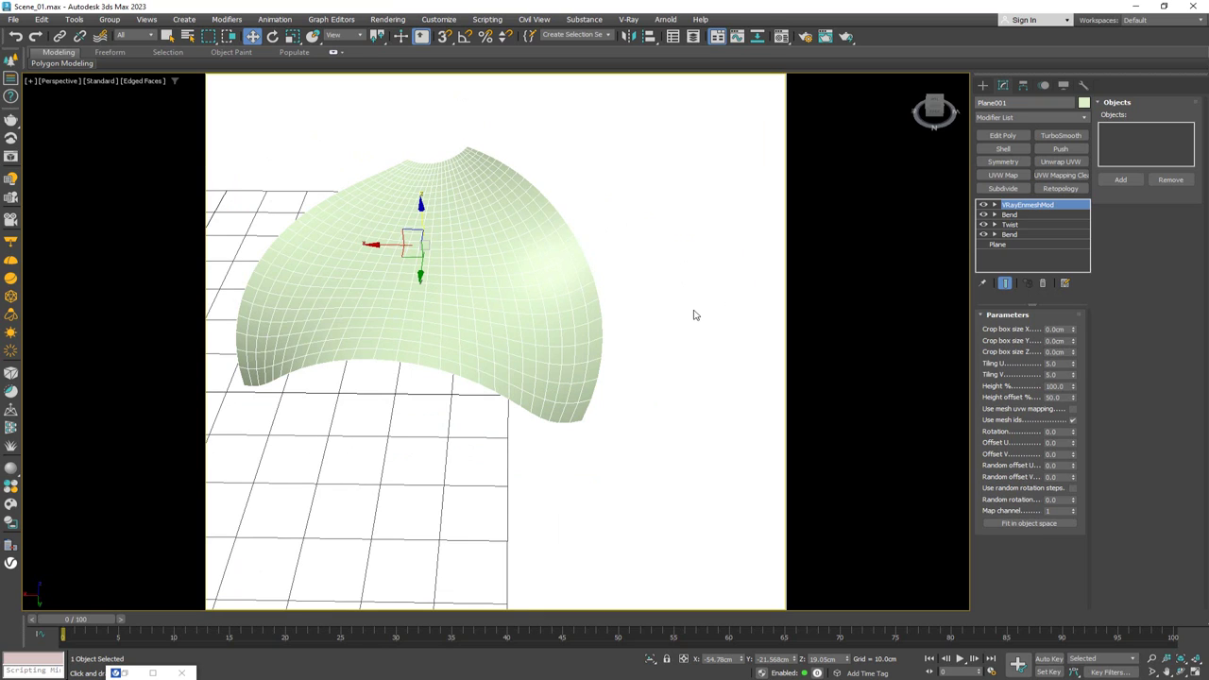
middle_click_drag(694, 317, 643, 321)
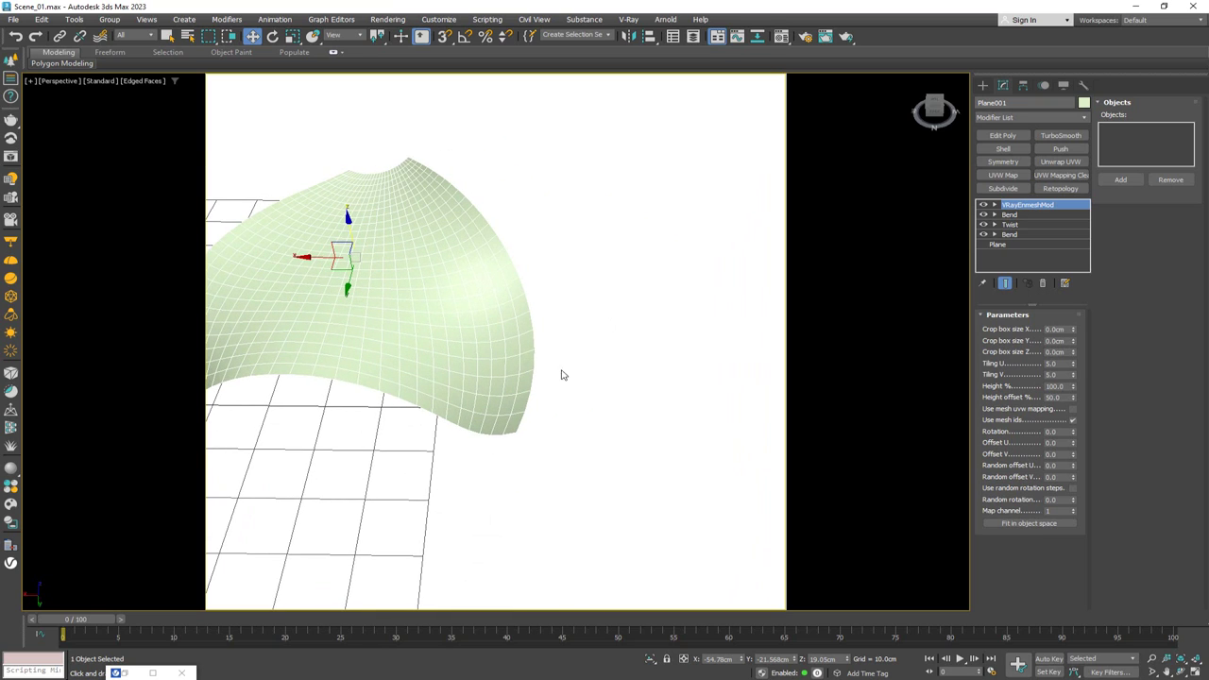
Draw a circle with a radius of about 1.6 cm beside the plane in the Top view.
key("alt+w")
key("z")
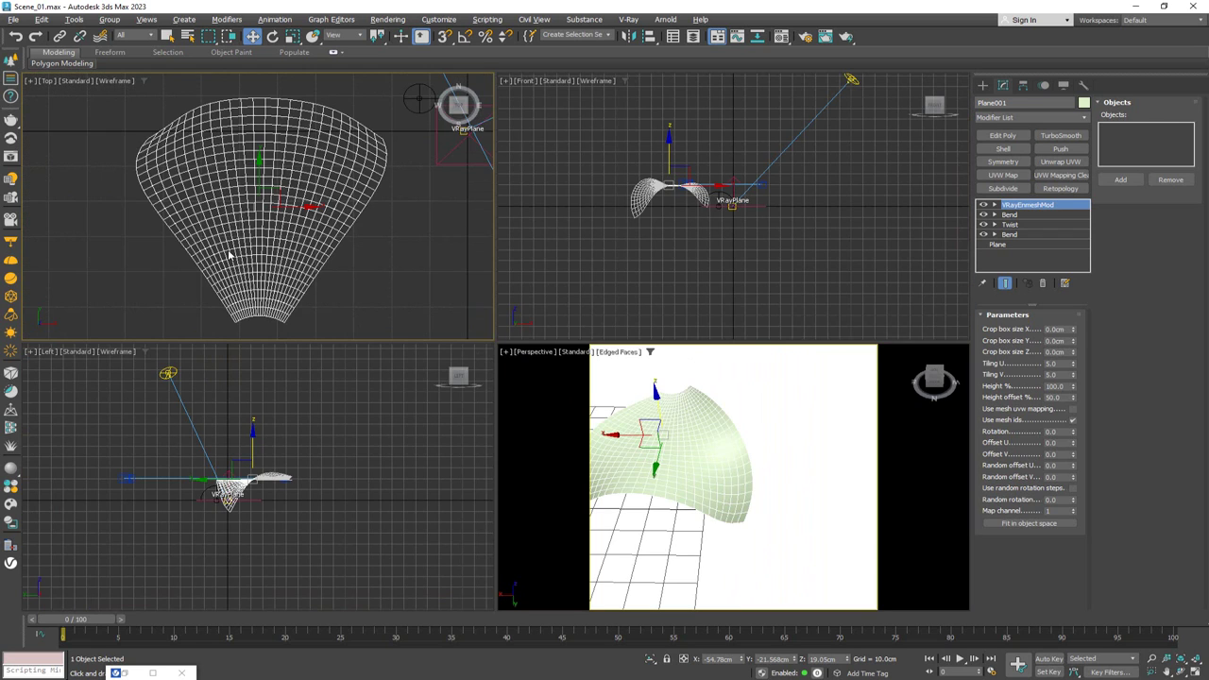
key("alt+w")
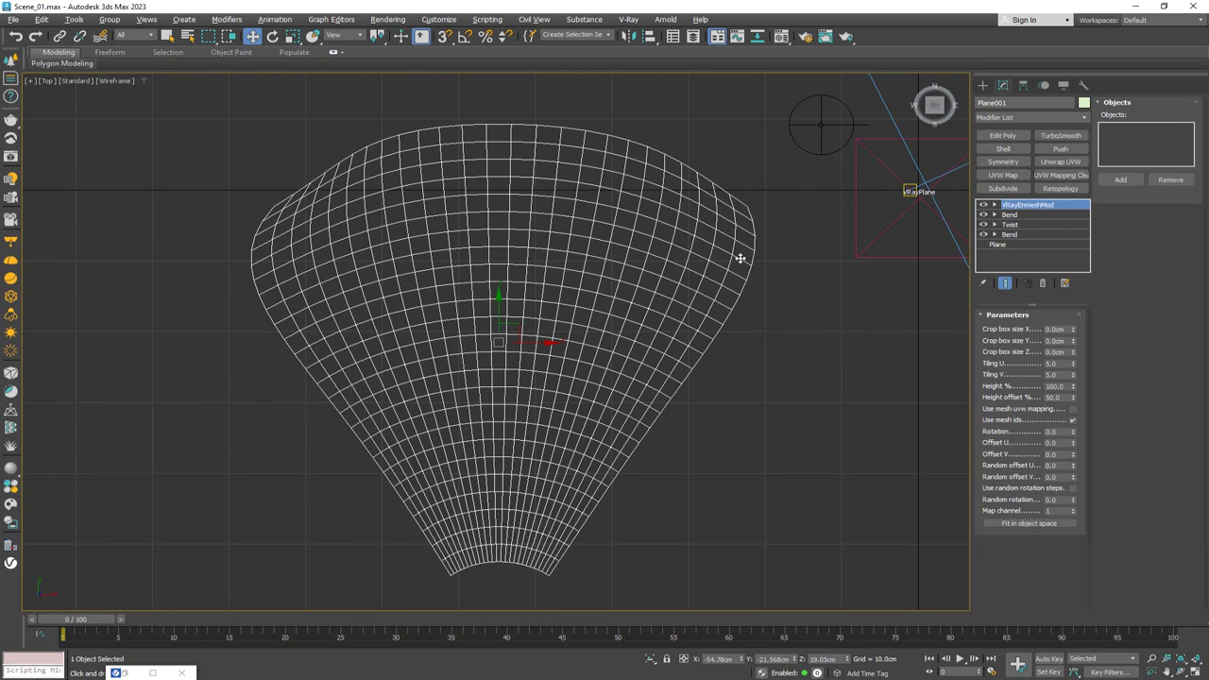
middle_click_drag(403, 359, 667, 302)
left_click(390, 351)
right_click(366, 267)
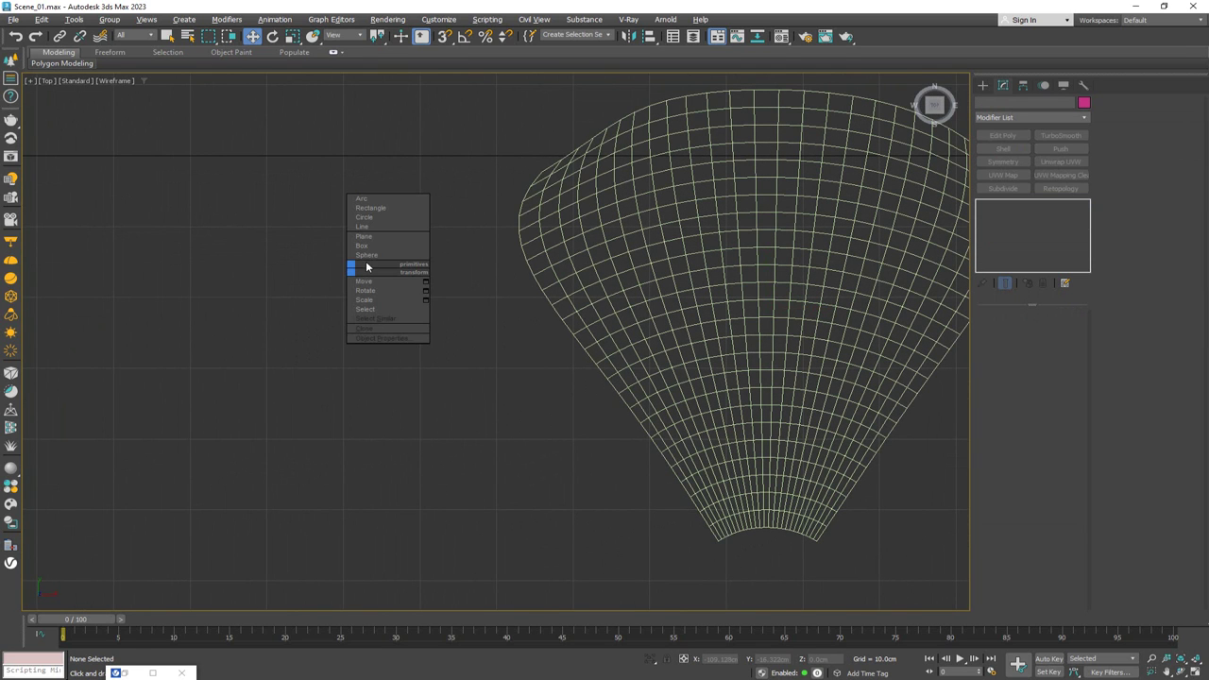
left_click(377, 217)
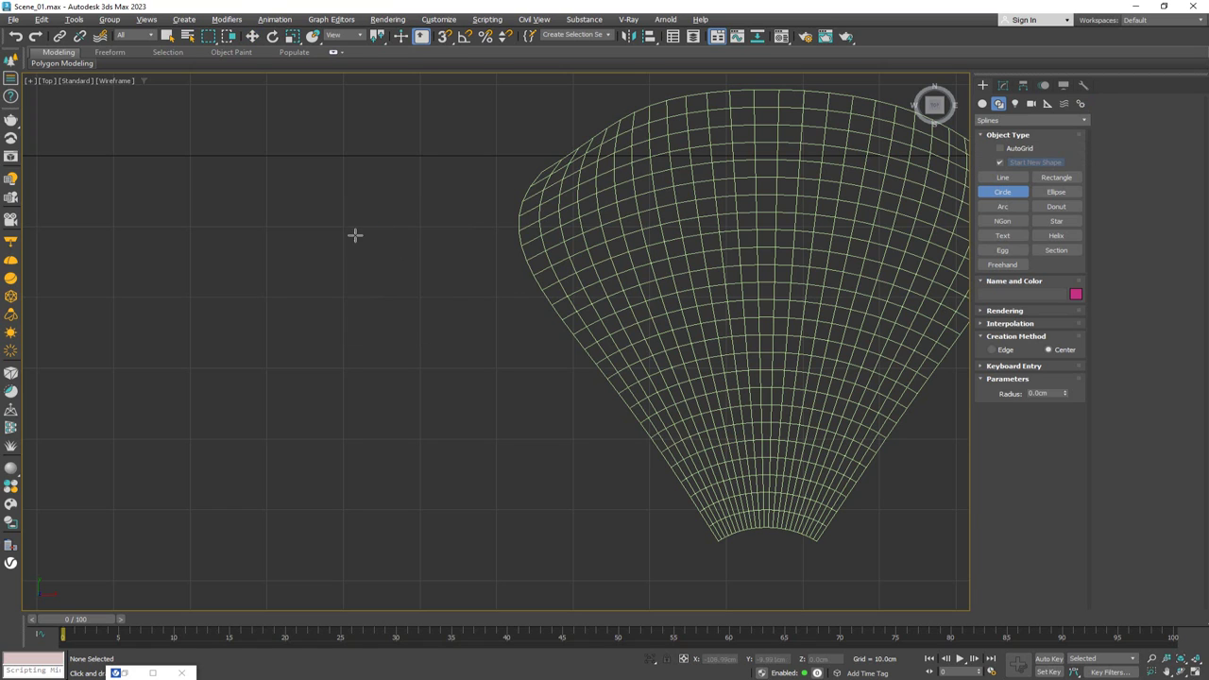
left_click_drag(345, 296, 357, 295)
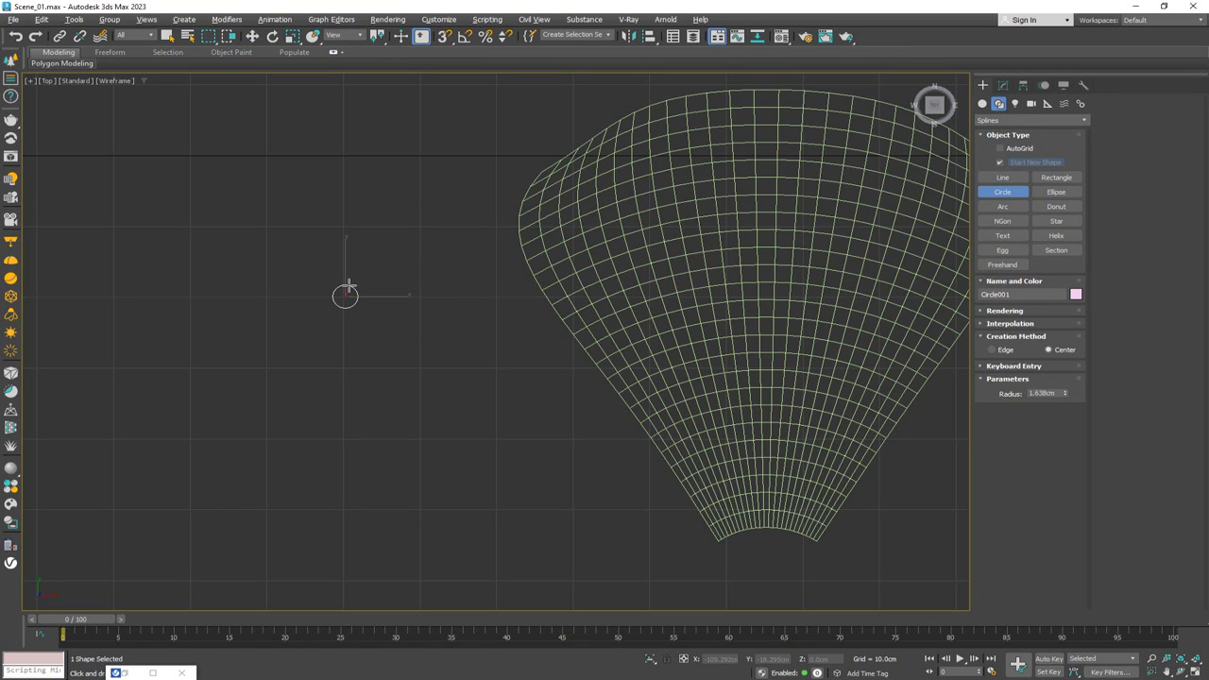
key("w")
Enable the circle's thickness in the renderer and viewport, and turn off the safe frame in the Perspective view.
scroll(339, 297, "up", 4)
scroll(338, 298, "up", 4)
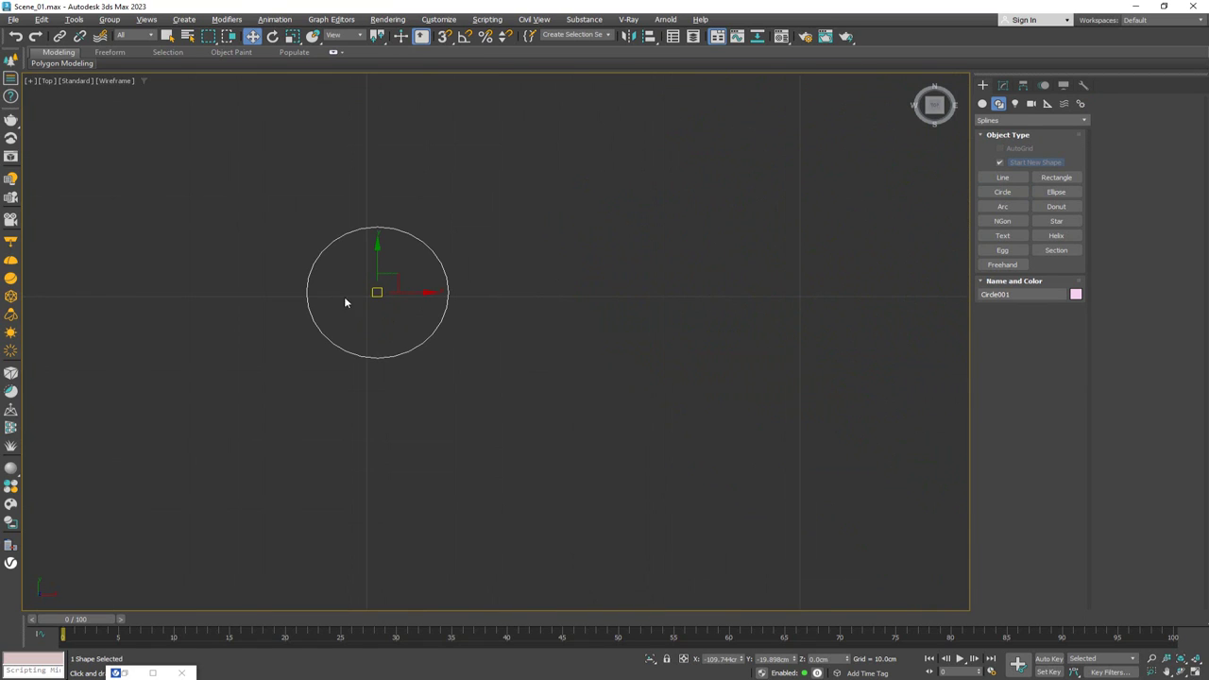
left_click(1003, 85)
left_click(1027, 314)
left_click(1029, 327)
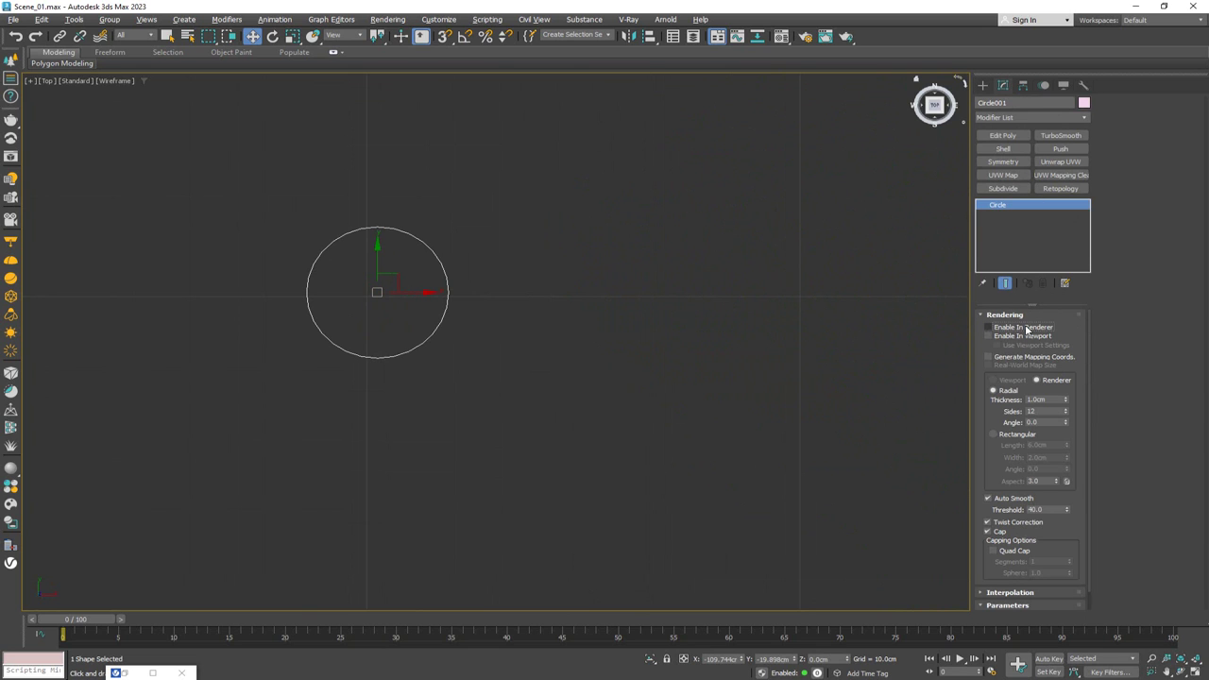
left_click(1030, 336)
key("alt+w")
key("z")
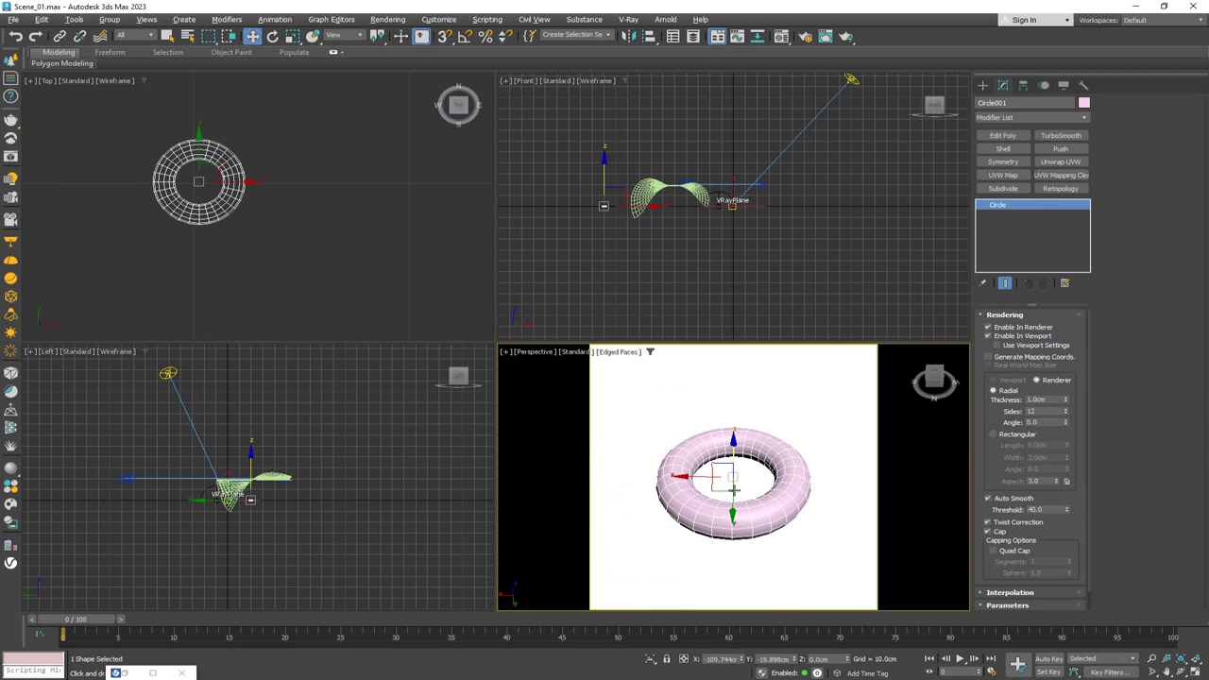
key("alt+w")
scroll(533, 353, "down", 1)
key("shift+f")
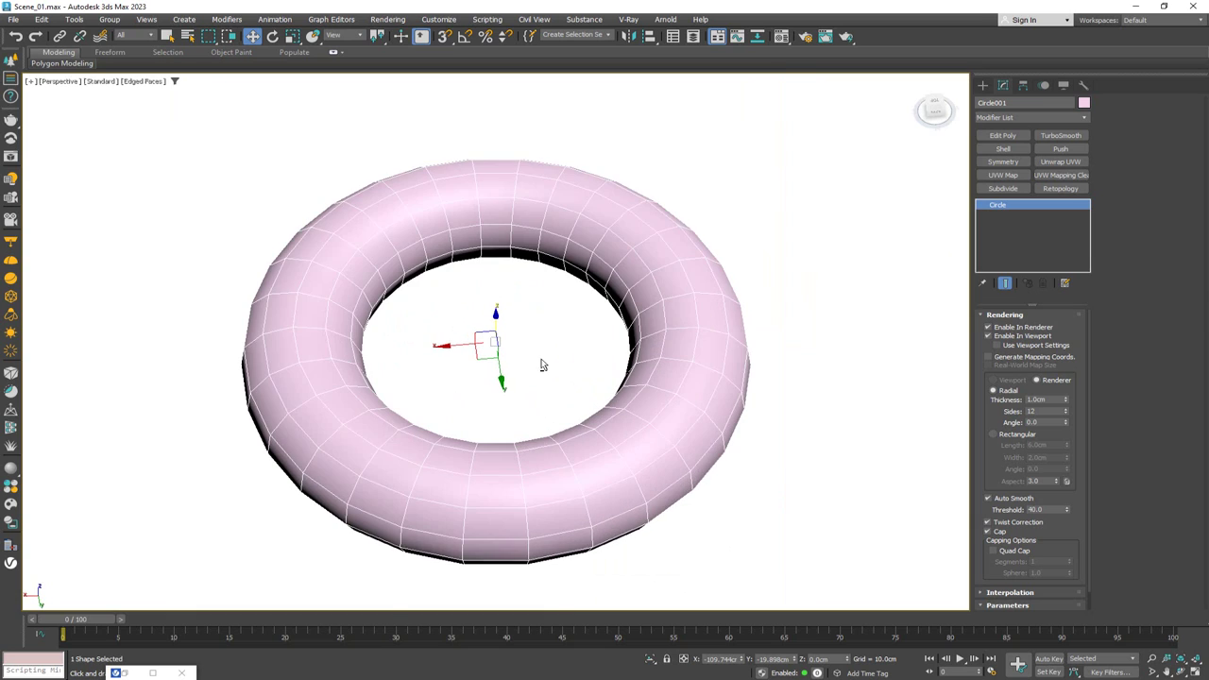
Copy the ring along X, copy the pair along Y, and adjust the spacing into a two-by-two grid of touching rings.
scroll(536, 382, "down", 4)
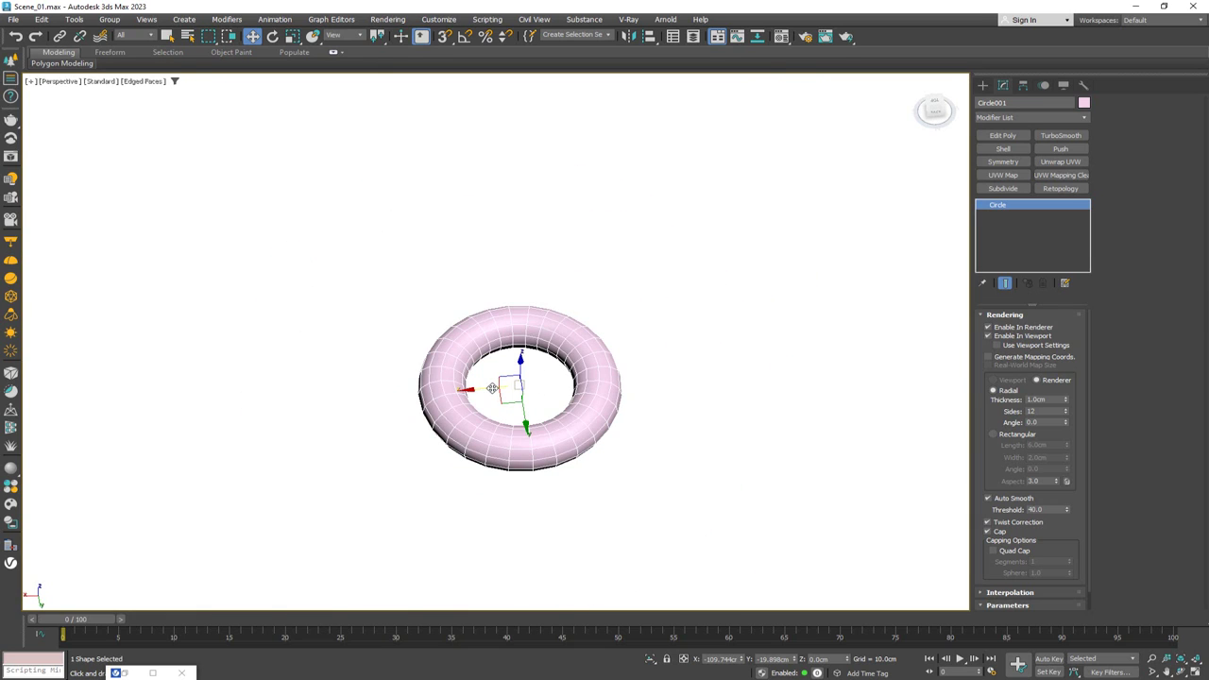
mouse_move(491, 387)
left_mouse_down("shift")
mouse_move(687, 376)
mouse_move(697, 386)
left_mouse_up("shift")
left_click(604, 396)
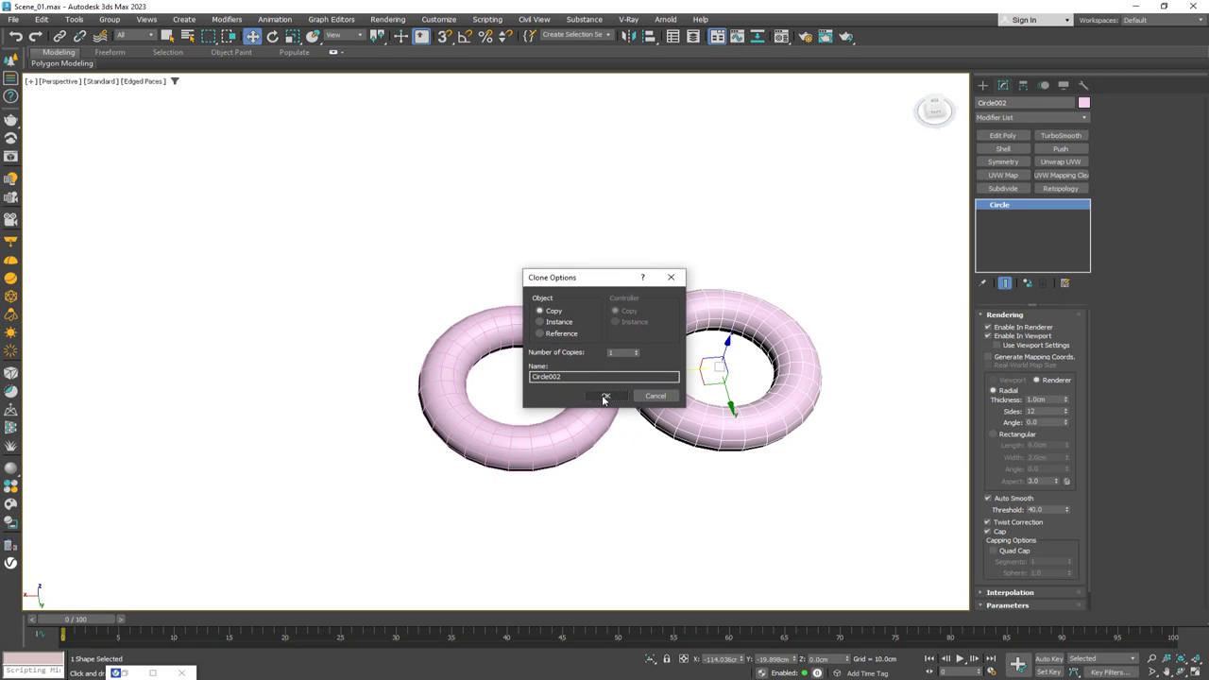
left_click(605, 408, "ctrl")
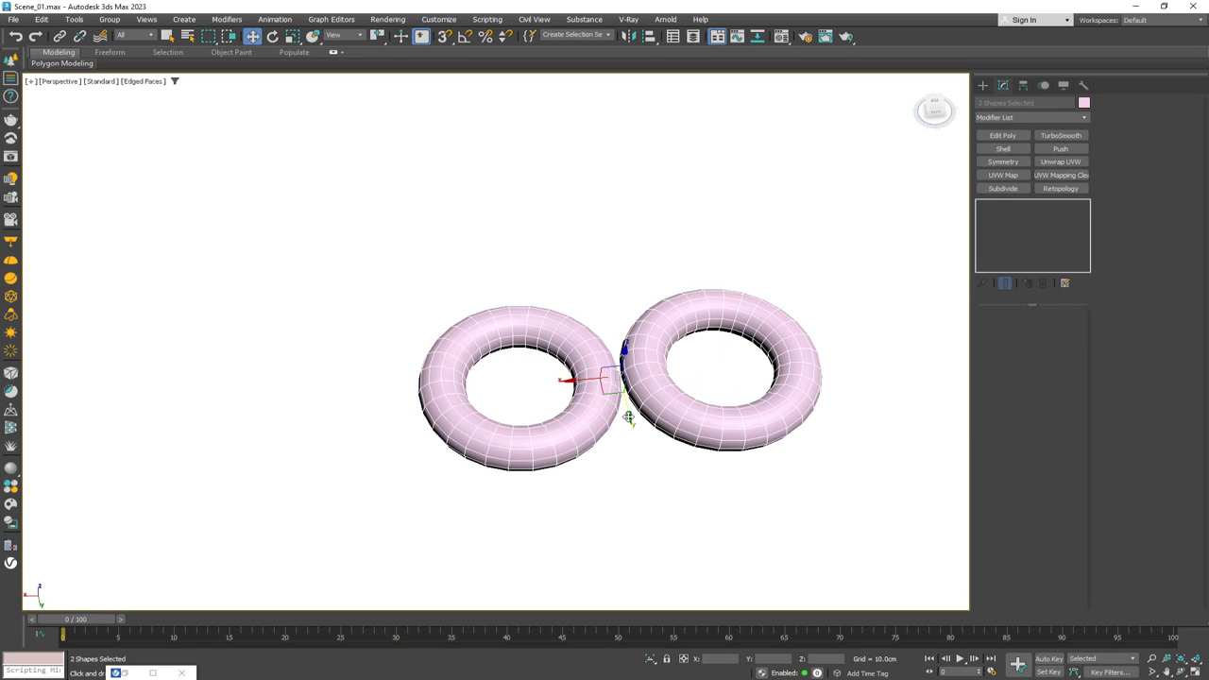
left_click_drag(628, 416, 590, 261, "shift")
left_click(610, 398)
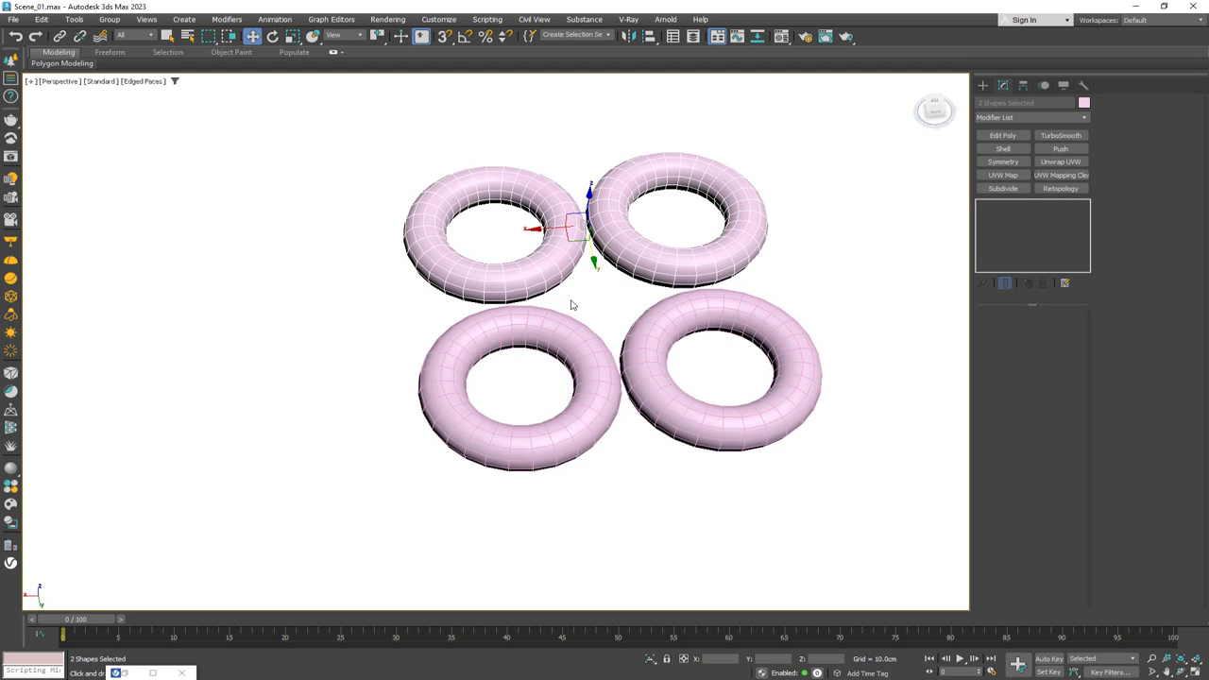
mouse_move(572, 305)
middle_mouse_down("alt")
mouse_move(649, 302)
mouse_move(634, 241)
middle_mouse_up("alt")
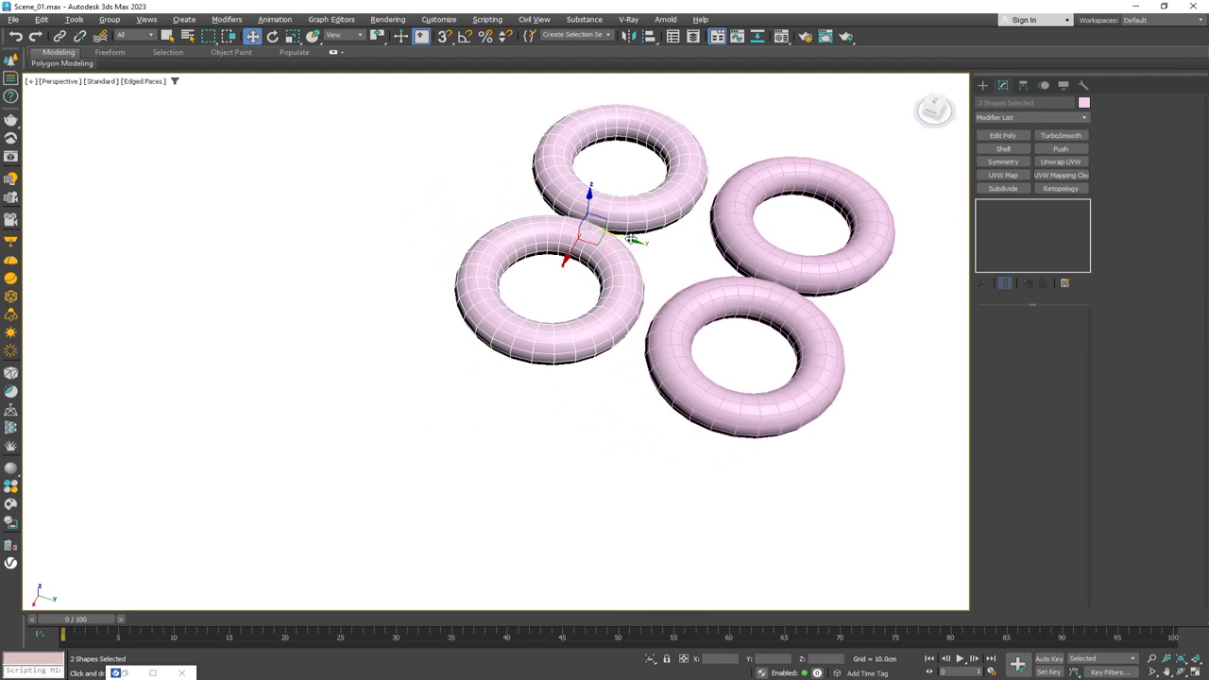
left_click_drag(634, 241, 645, 250)
Turn on angle snap and make copies of the second pair of rings, rotated 90 degrees to stand upright.
left_click(633, 314)
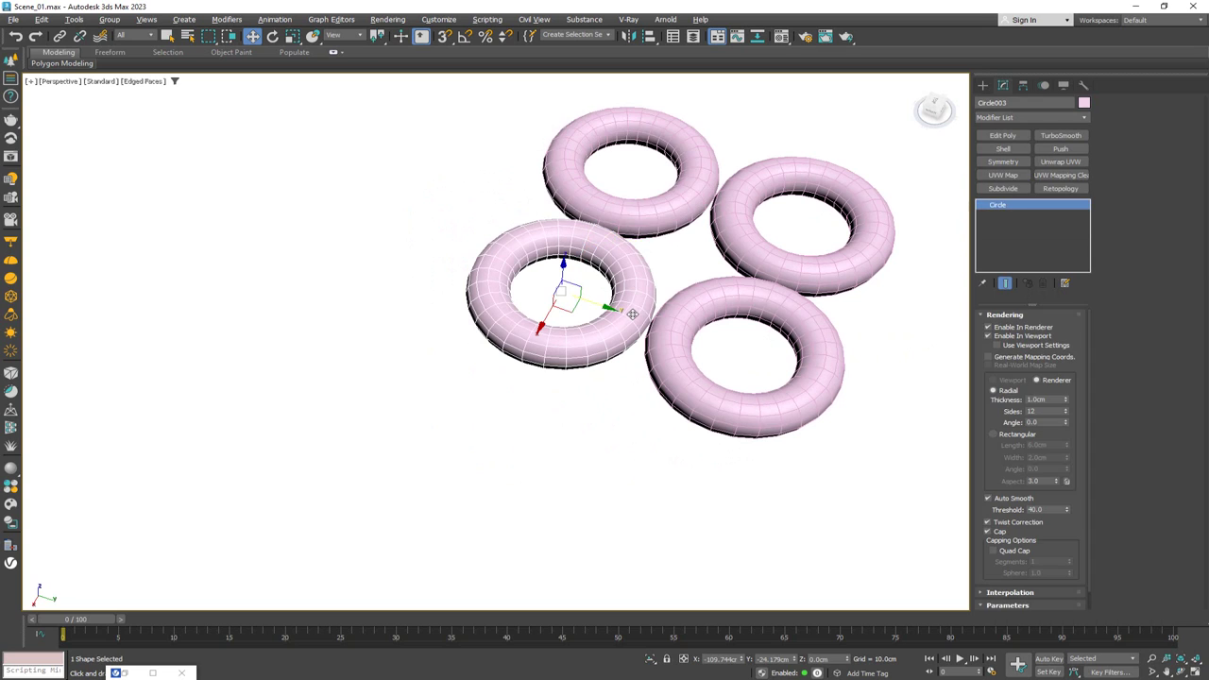
key("e")
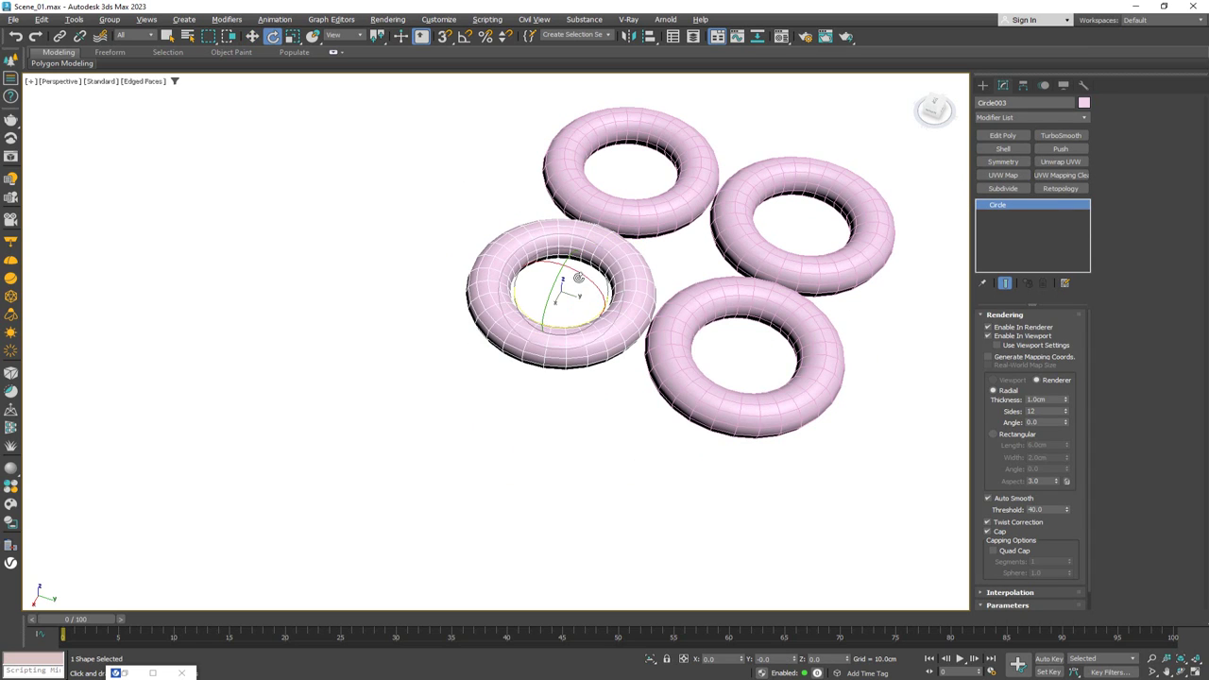
left_click(615, 210, "ctrl")
mouse_move(617, 208)
left_mouse_down("shift")
mouse_move(623, 235)
mouse_move(637, 223)
mouse_move(668, 234)
left_mouse_up("shift")
left_click(655, 395)
key("a")
left_click(604, 394)
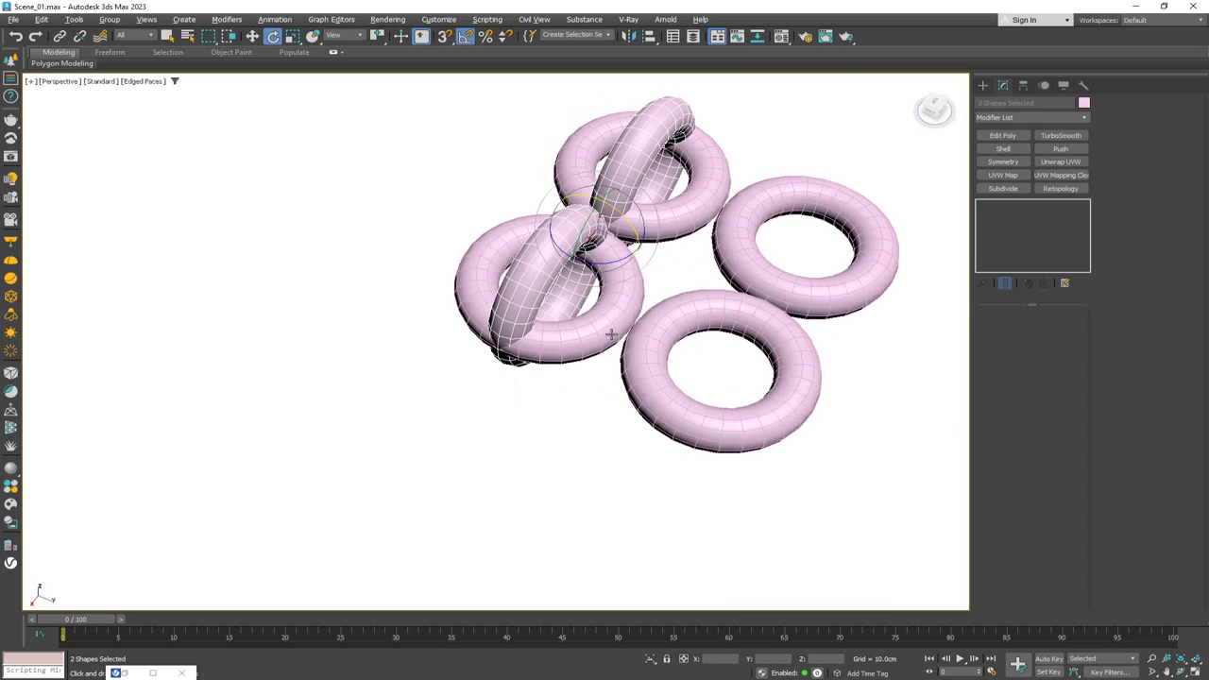
Rotate each of the two upright rings 90 degrees about the Z axis.
middle_click_drag(612, 334, 570, 322, "alt")
left_click(527, 223)
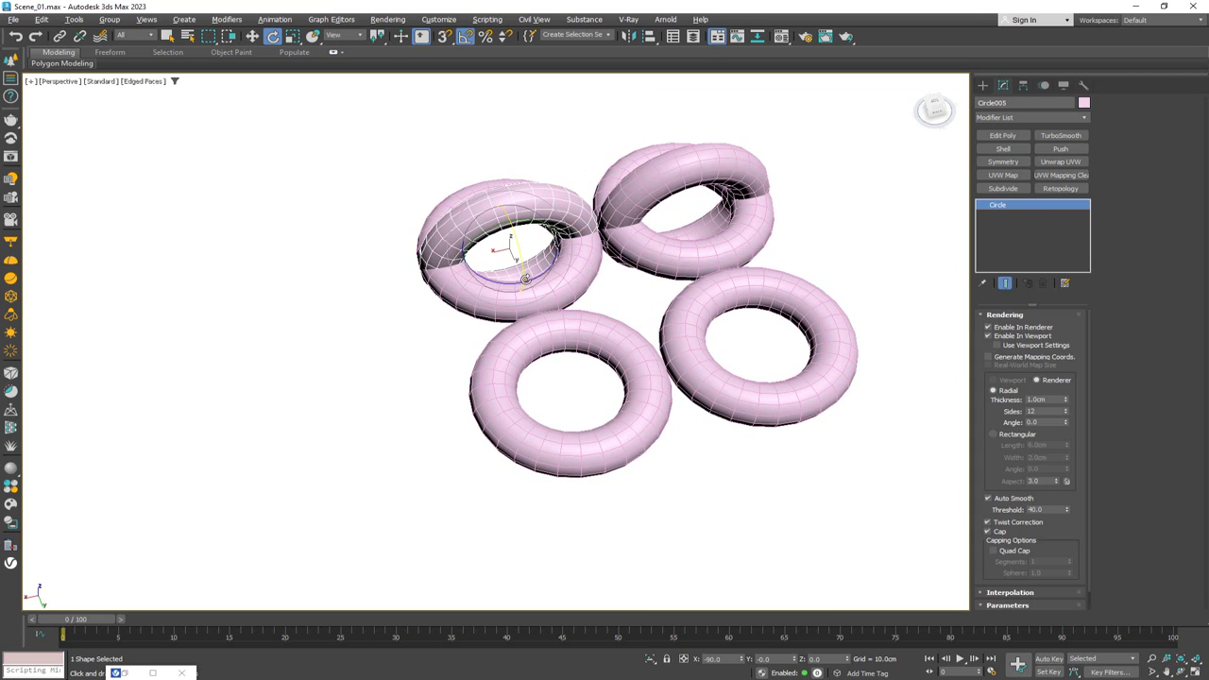
left_click_drag(531, 278, 592, 275)
left_click(632, 196)
left_click_drag(685, 240, 748, 236)
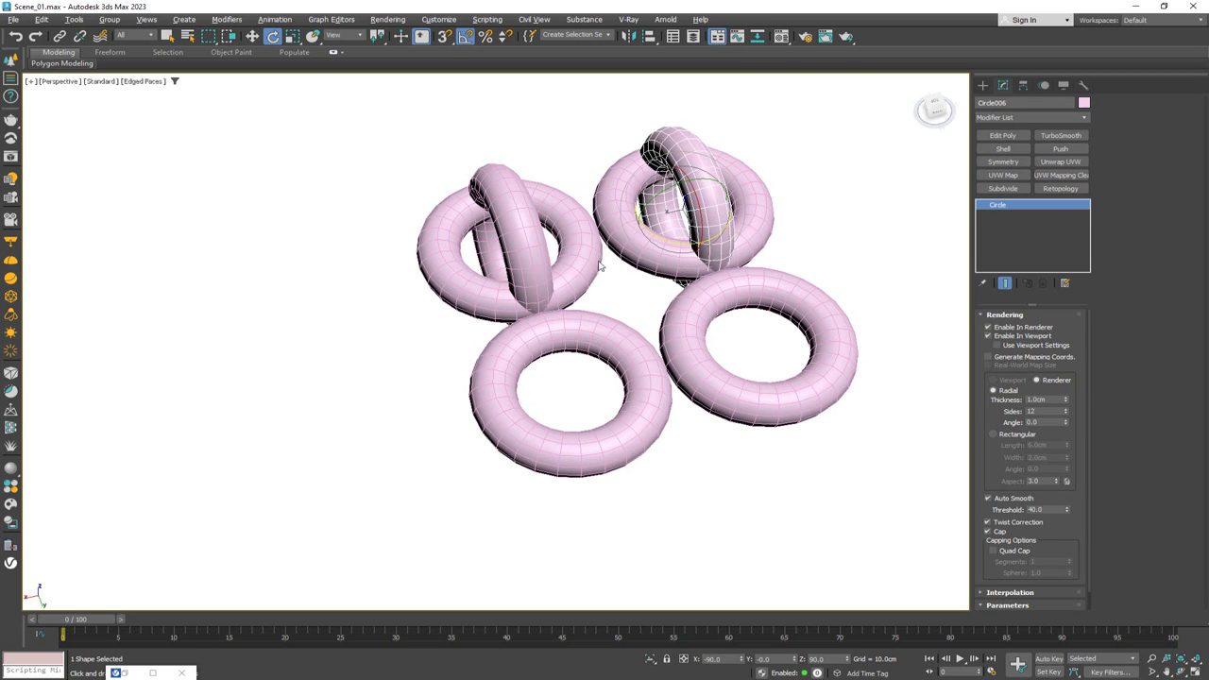
Move both upright rings along Y so each one links two neighbouring flat rings.
left_click(527, 272, "ctrl")
middle_click_drag(527, 272, 623, 249, "alt")
key("w")
left_click_drag(625, 238, 724, 251)
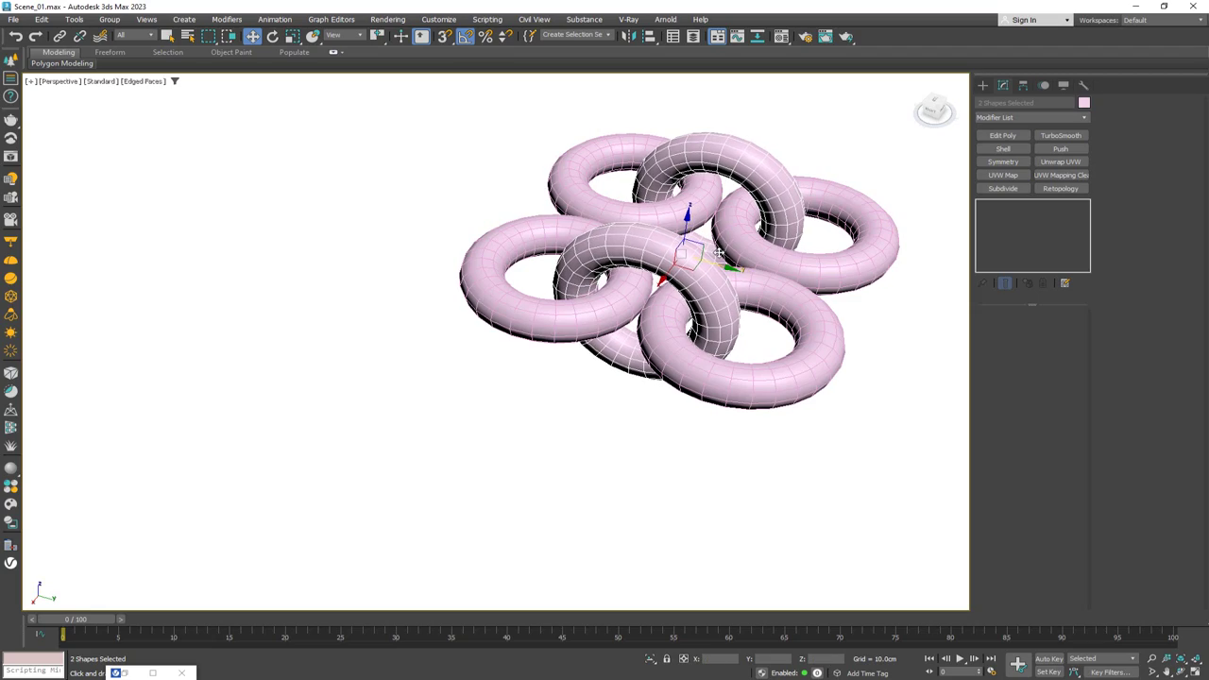
middle_click_drag(724, 251, 628, 269, "alt")
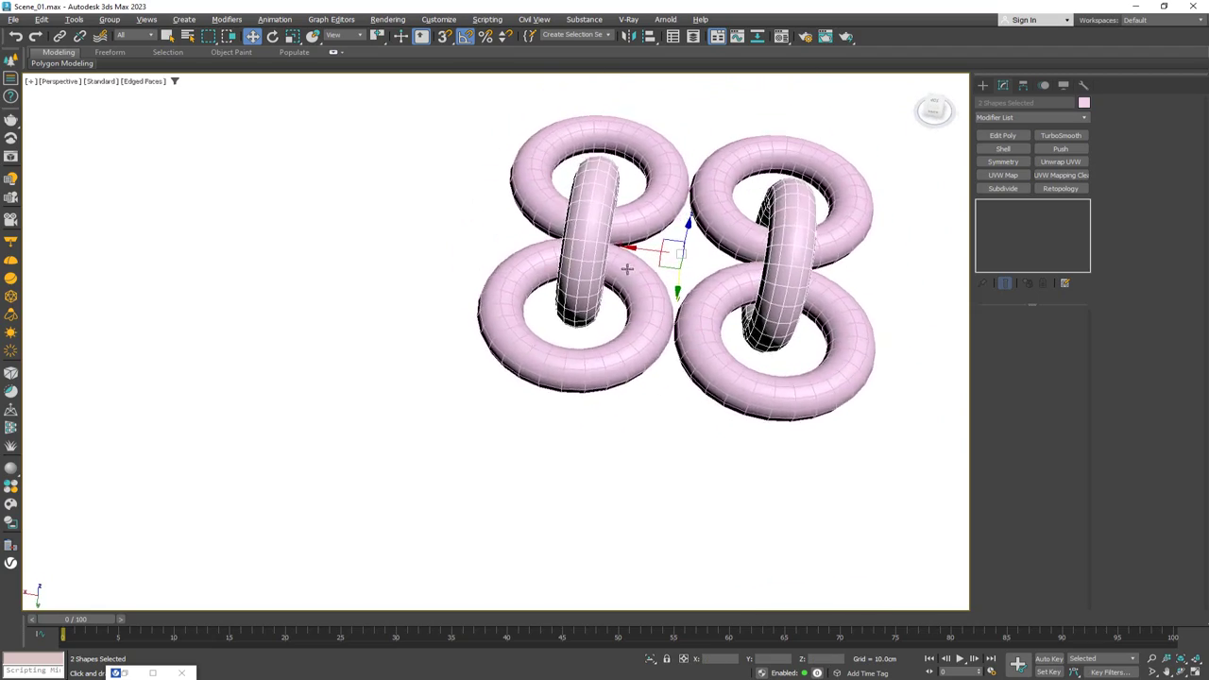
Add an Edit Poly modifier to one flat ring and attach the other five rings to it.
left_click(668, 205)
left_click(1002, 135)
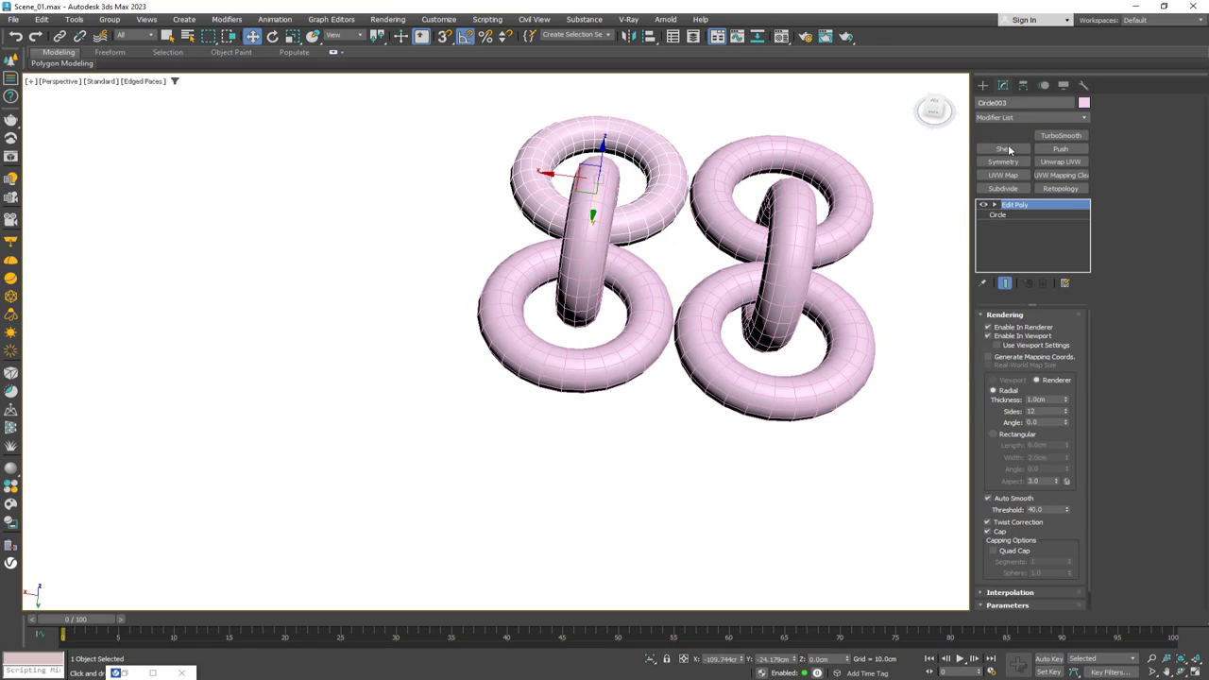
left_click(1115, 189)
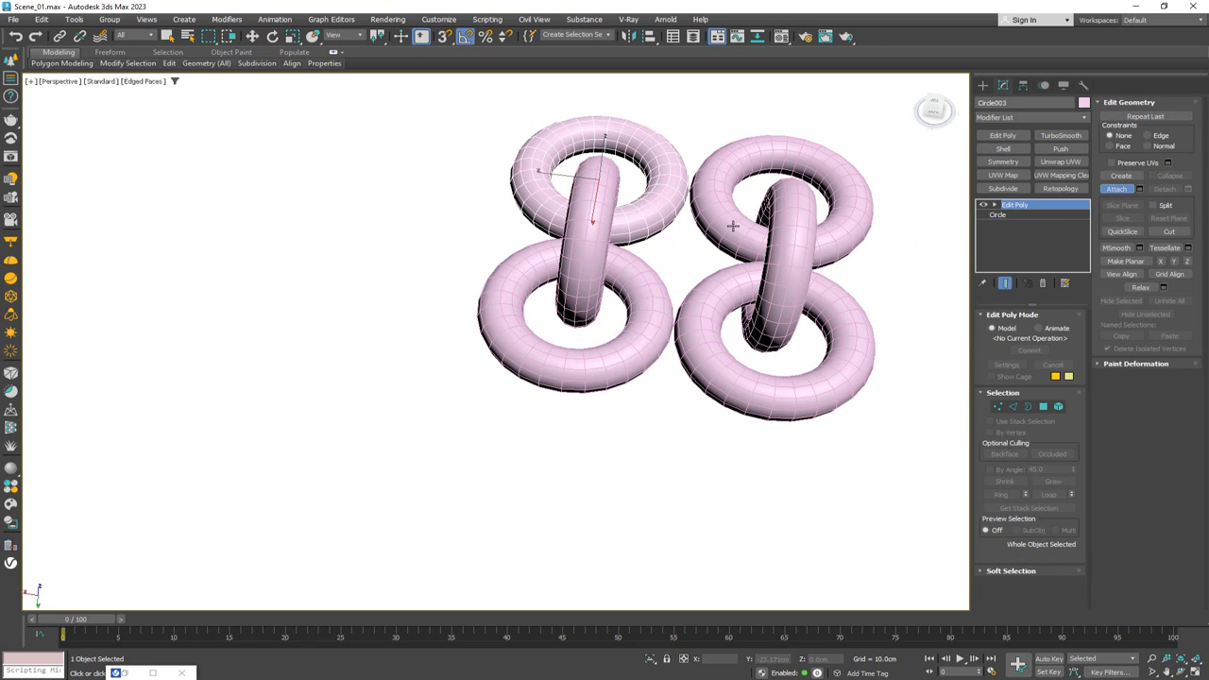
left_click(646, 316)
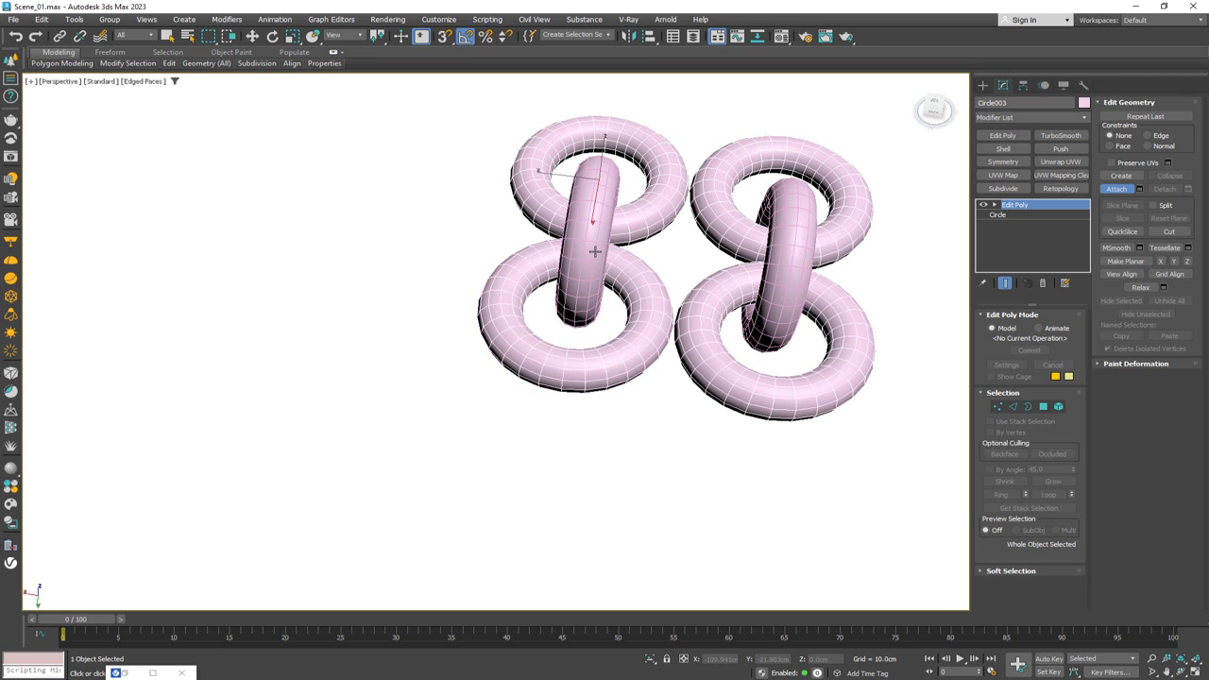
left_click(595, 254)
left_click(781, 262)
key("w")
Add the linked-ring mesh to the object list of the plane's VRayEnmeshMod modifier.
scroll(597, 267, "down", 3)
scroll(598, 267, "down", 5)
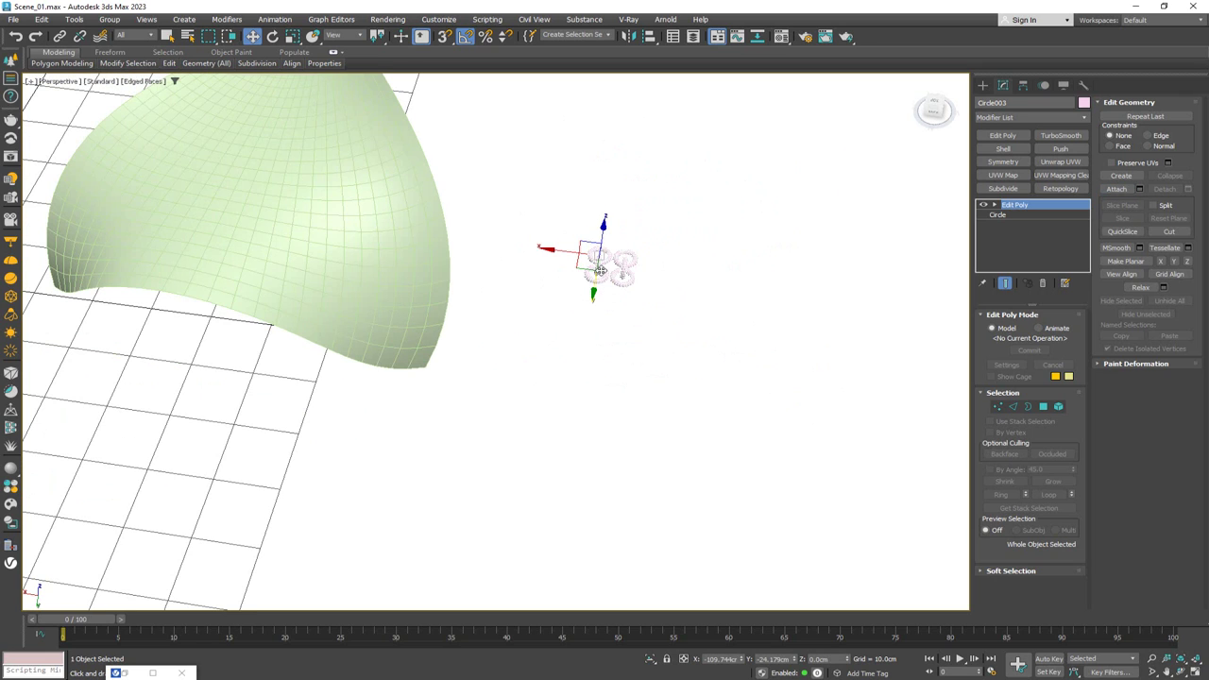
left_click(444, 276)
middle_click_drag(443, 232, 450, 282)
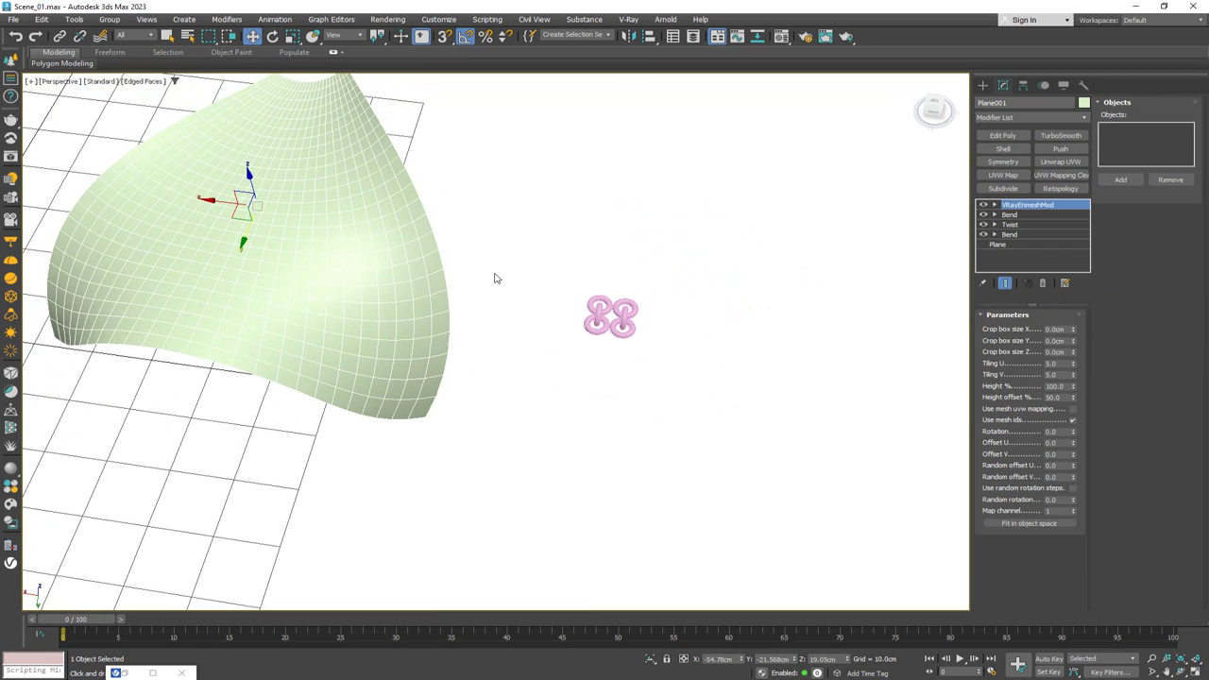
left_click(1120, 181)
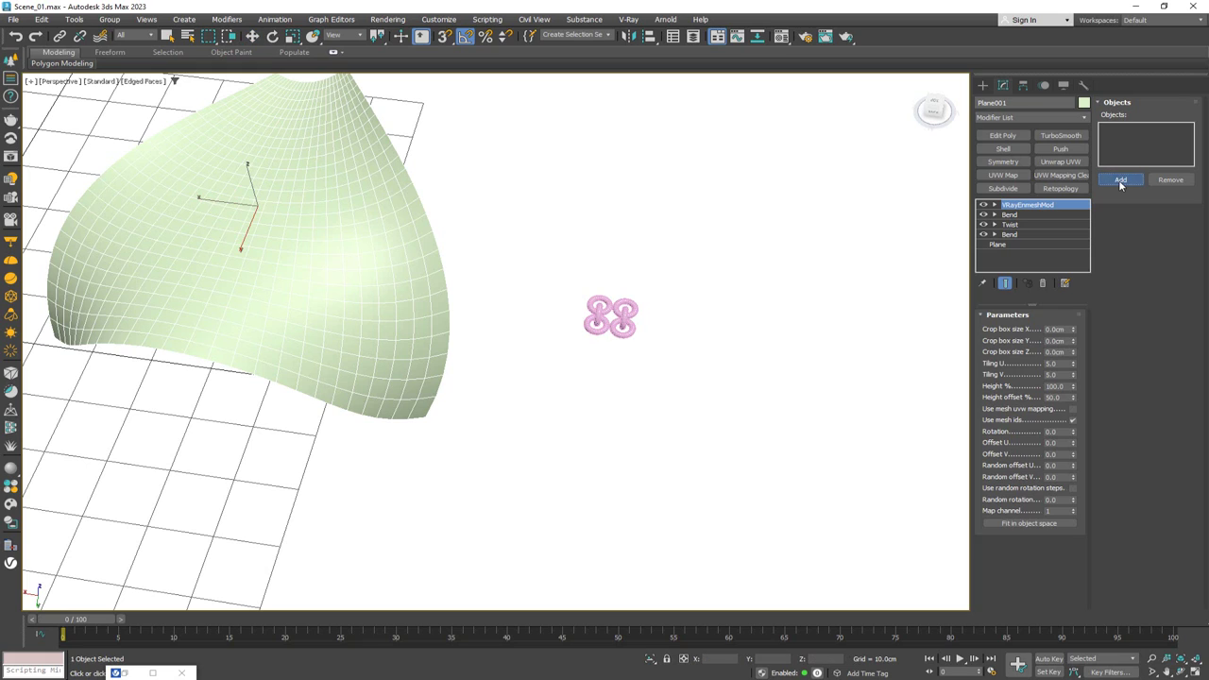
left_click(602, 327)
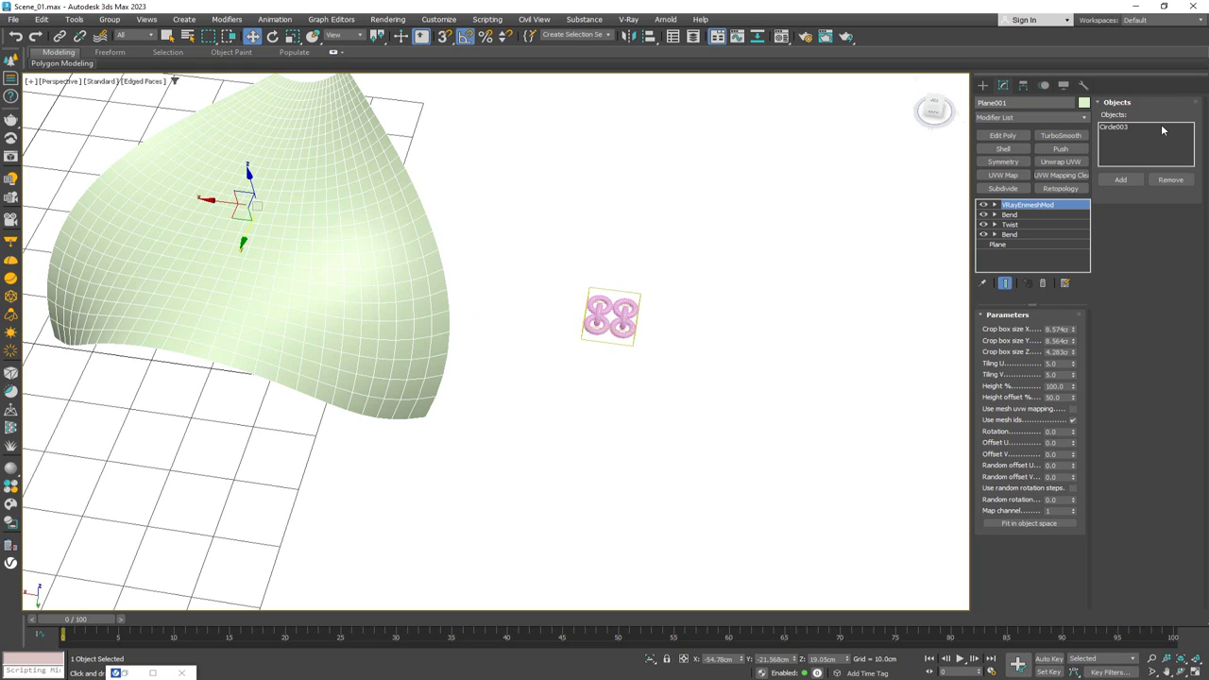
middle_click_drag(295, 298, 431, 346)
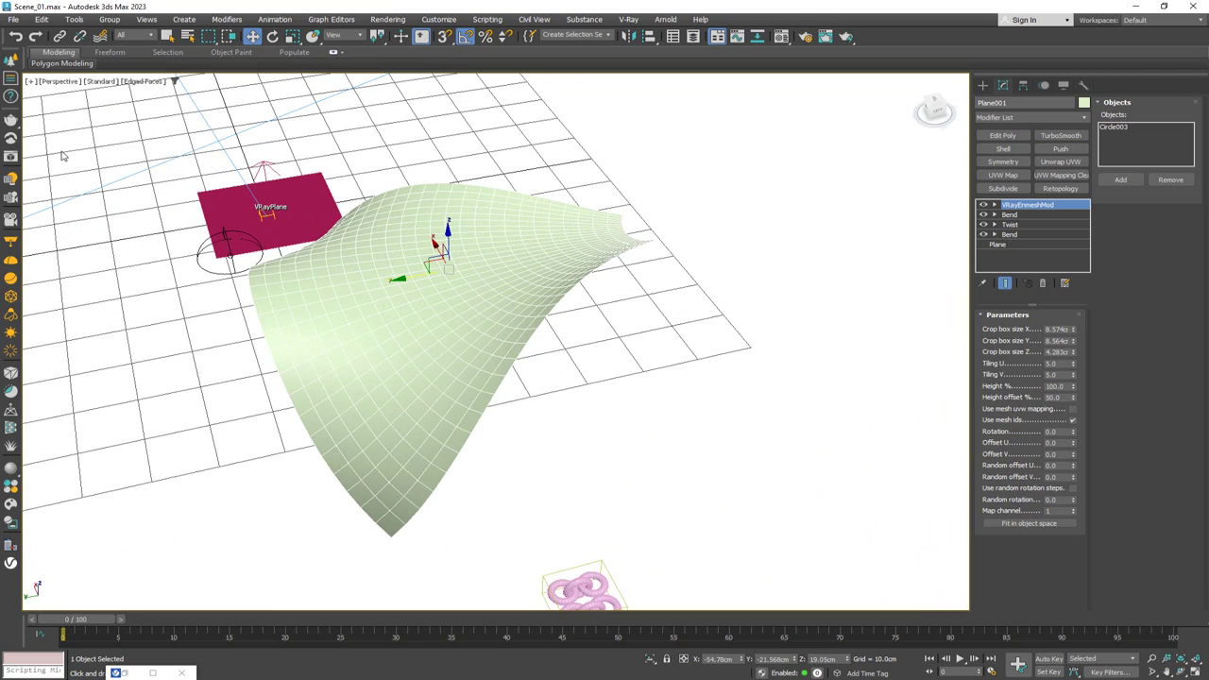
Start an interactive V-Ray render of the enmeshed plane and place the frame buffer between the model and the modifier parameters.
left_click(11, 157)
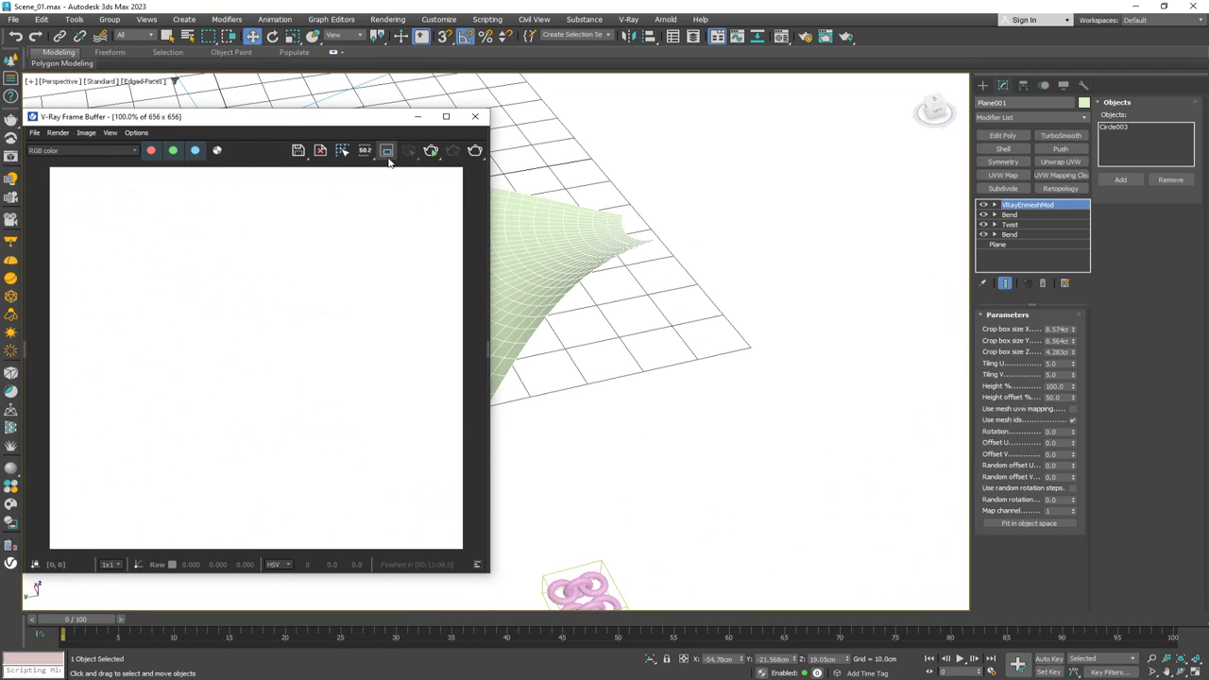
left_click(429, 151)
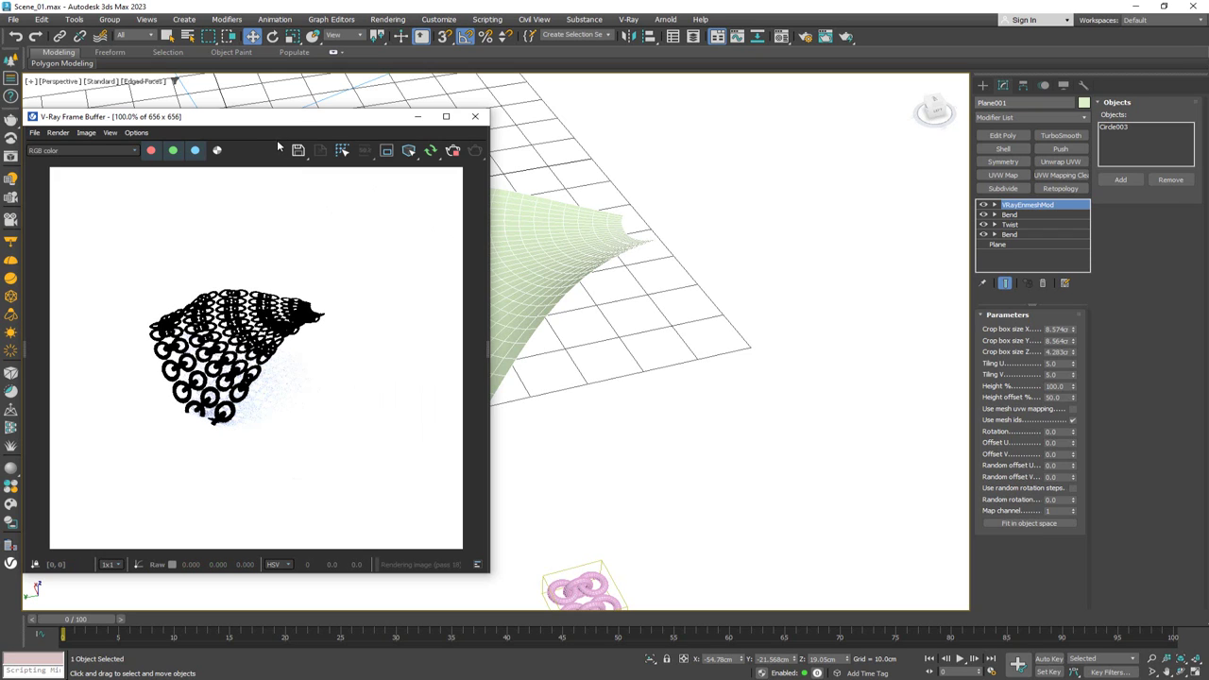
mouse_move(370, 116)
left_mouse_down()
mouse_move(23, 111)
mouse_move(985, 105)
mouse_move(878, 98)
left_mouse_up()
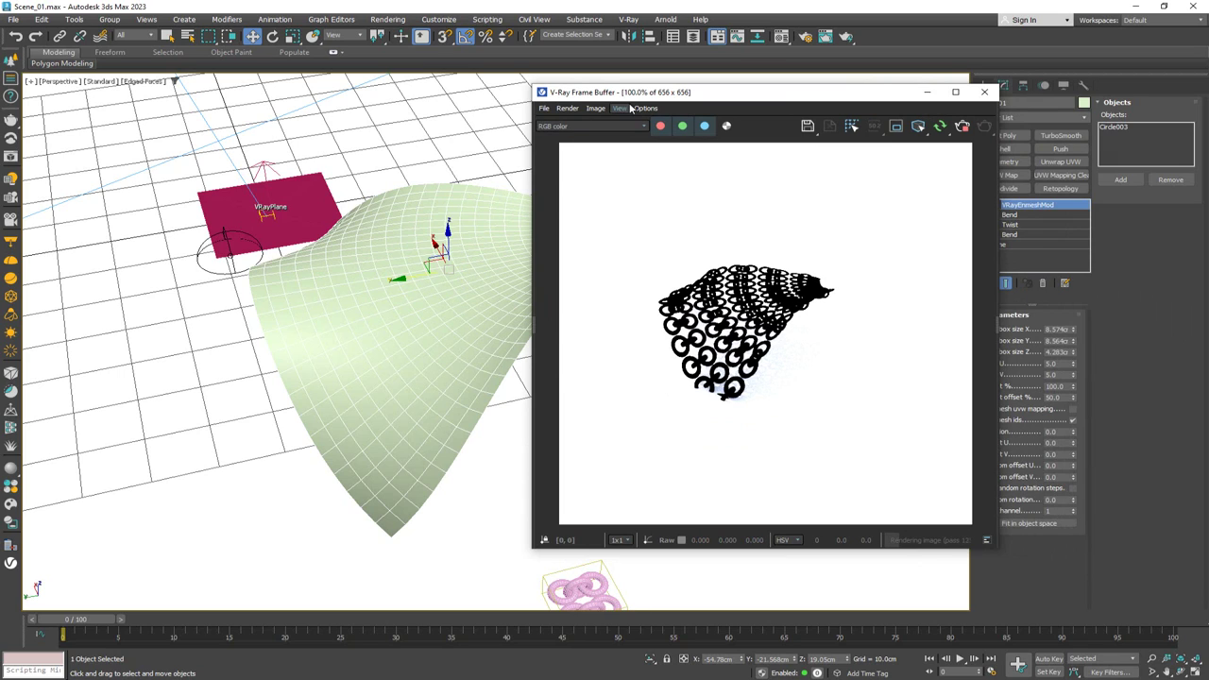
left_click_drag(640, 99, 586, 86)
middle_click_drag(406, 274, 465, 275)
left_click_drag(462, 280, 416, 321)
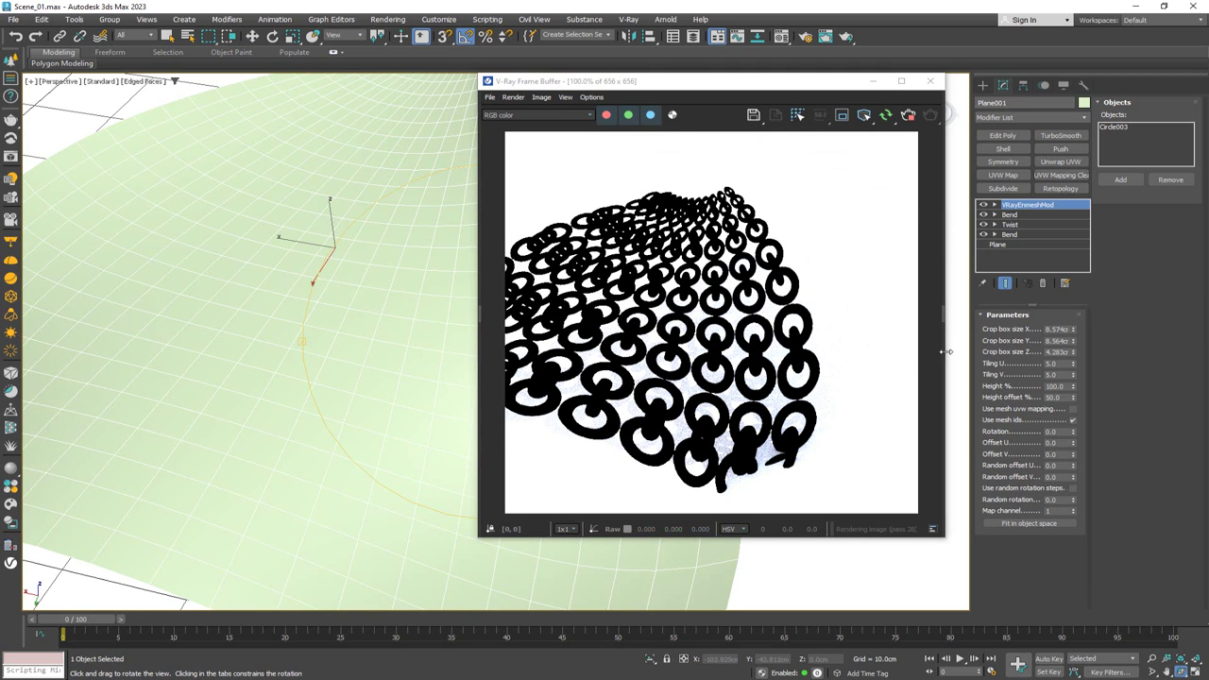
left_click_drag(687, 83, 661, 78)
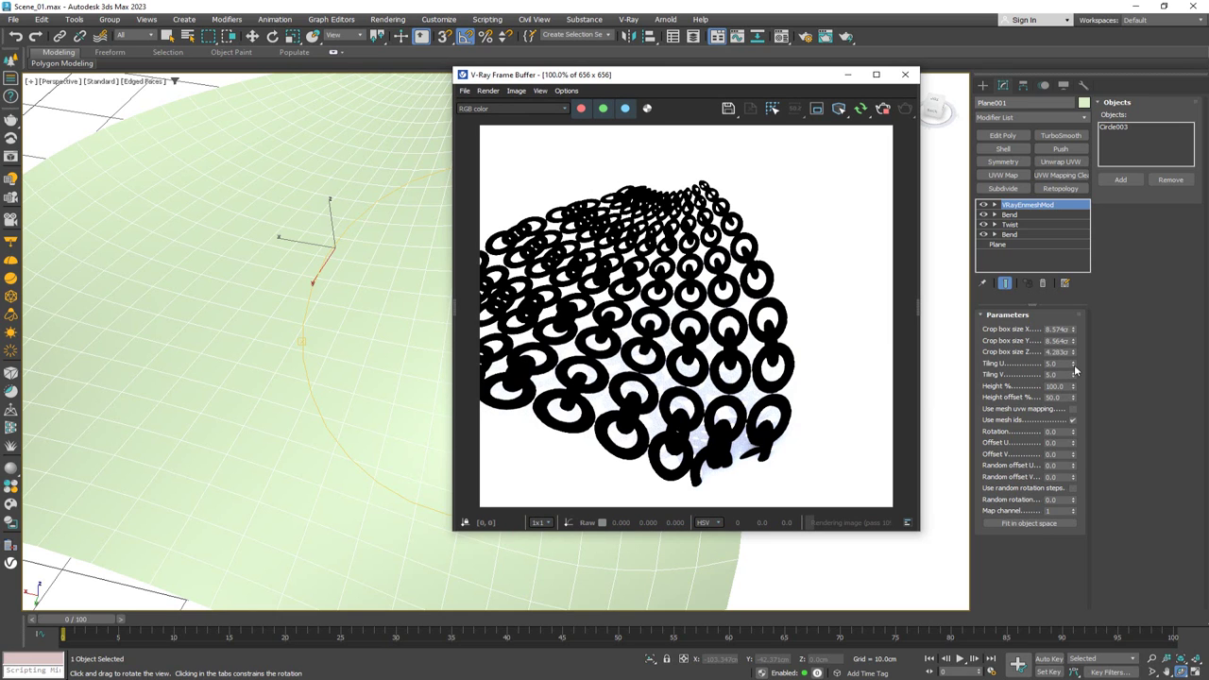
Set the VRayEnmeshMod tiling to 7.05 in U and 8.0 in V, and its rotation to 1.1.
left_click_drag(1073, 370, 1077, 342)
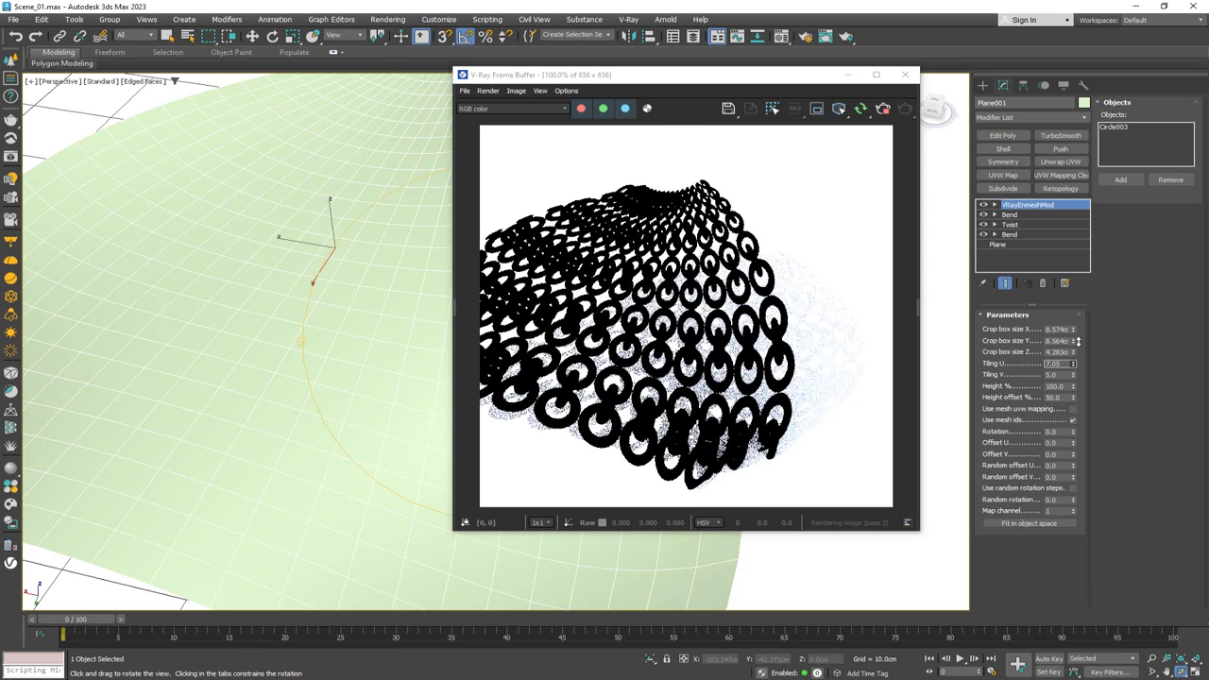
left_click_drag(1076, 375, 1079, 336)
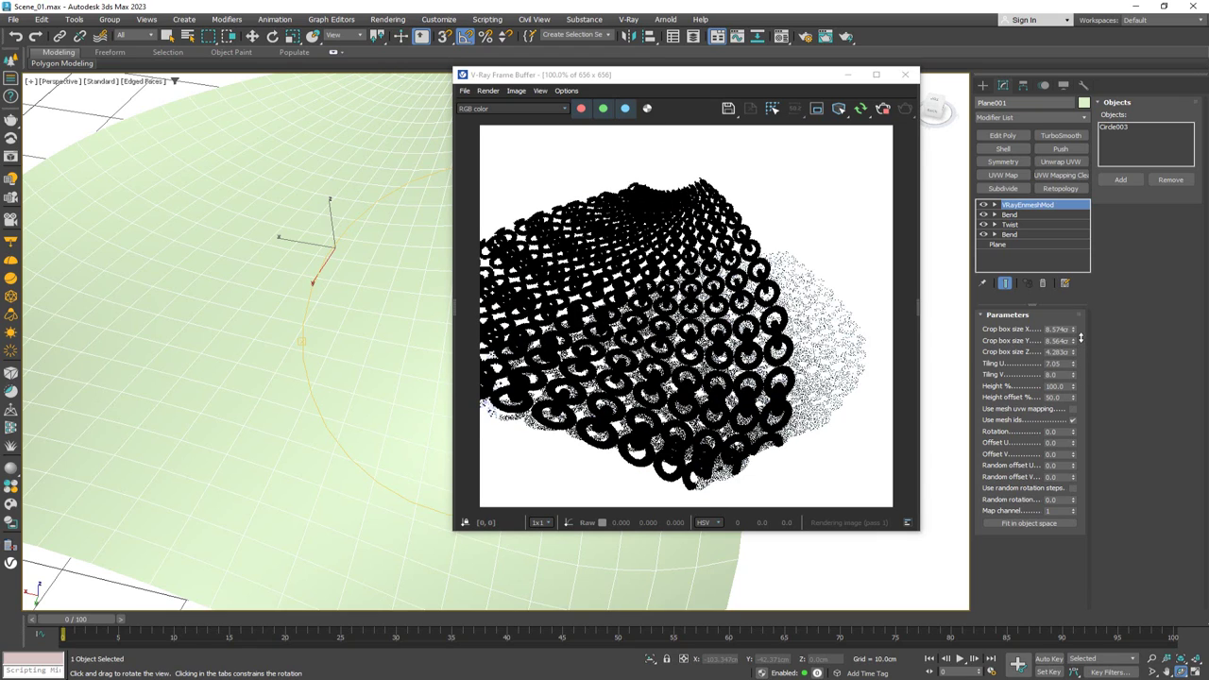
left_click_drag(402, 289, 402, 369)
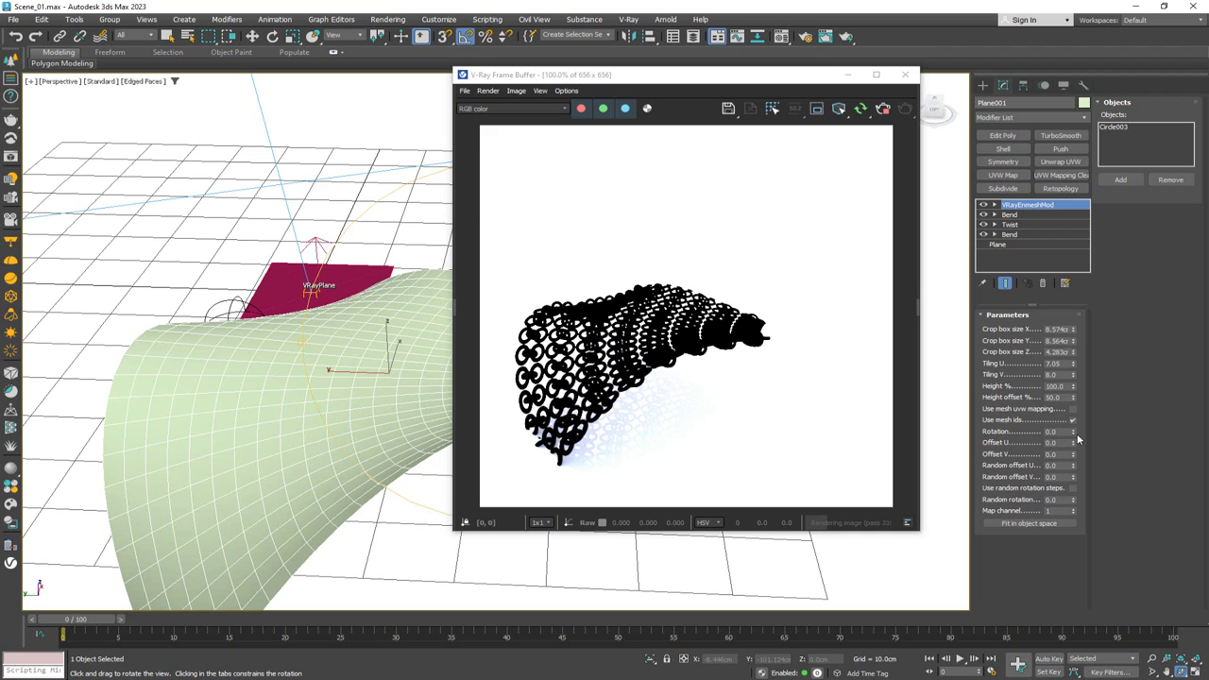
mouse_move(1072, 432)
left_mouse_down()
mouse_move(1070, 325)
mouse_move(1059, 436)
left_mouse_up()
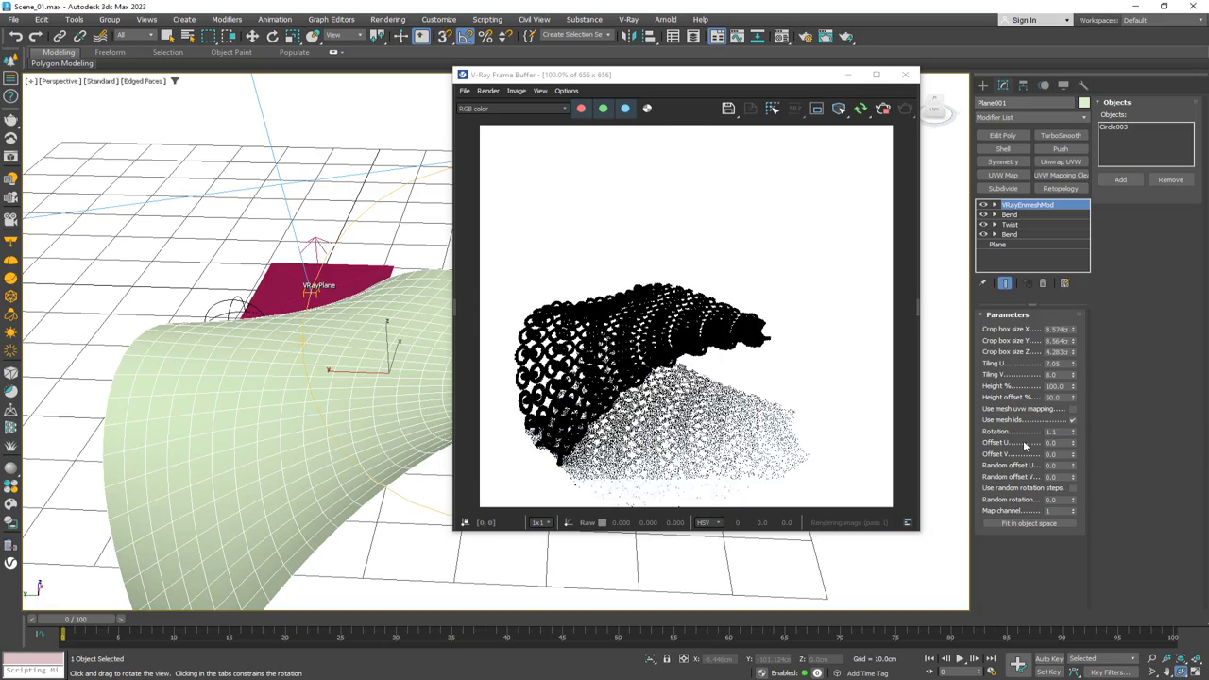
Switch to the VRayCam001 view and orbit and pan the camera to frame the chain surface together with the source rings.
left_click_drag(440, 328, 359, 359)
key("c")
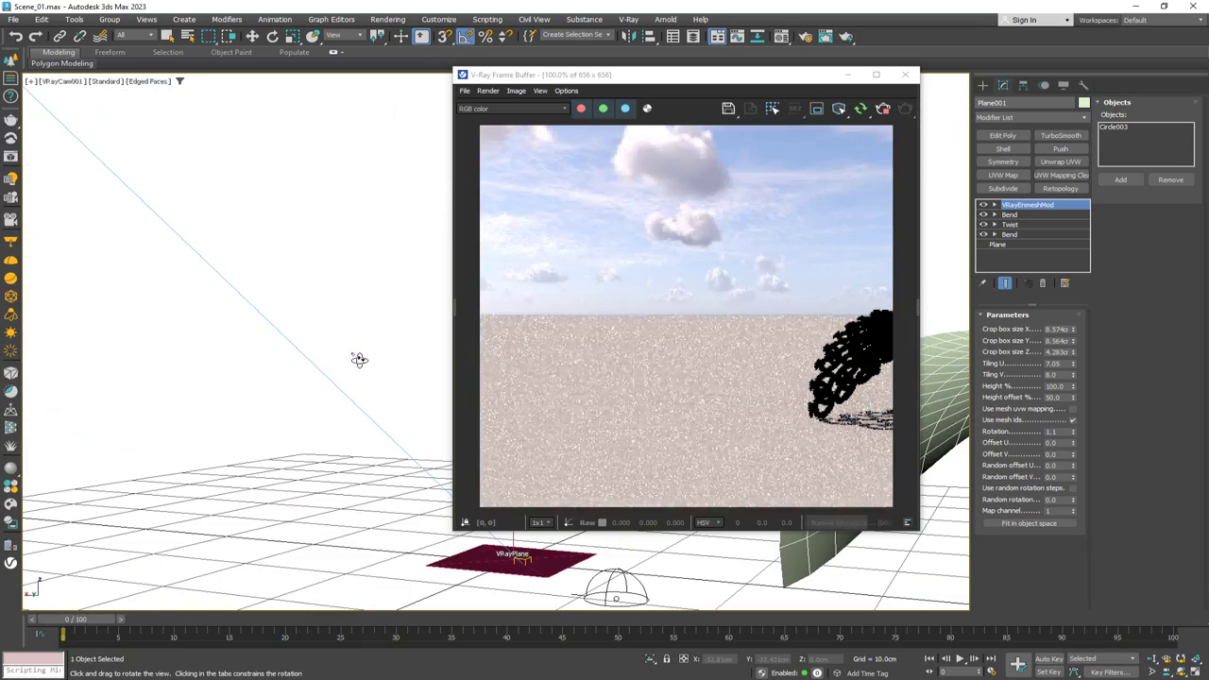
left_click_drag(814, 545, 393, 520)
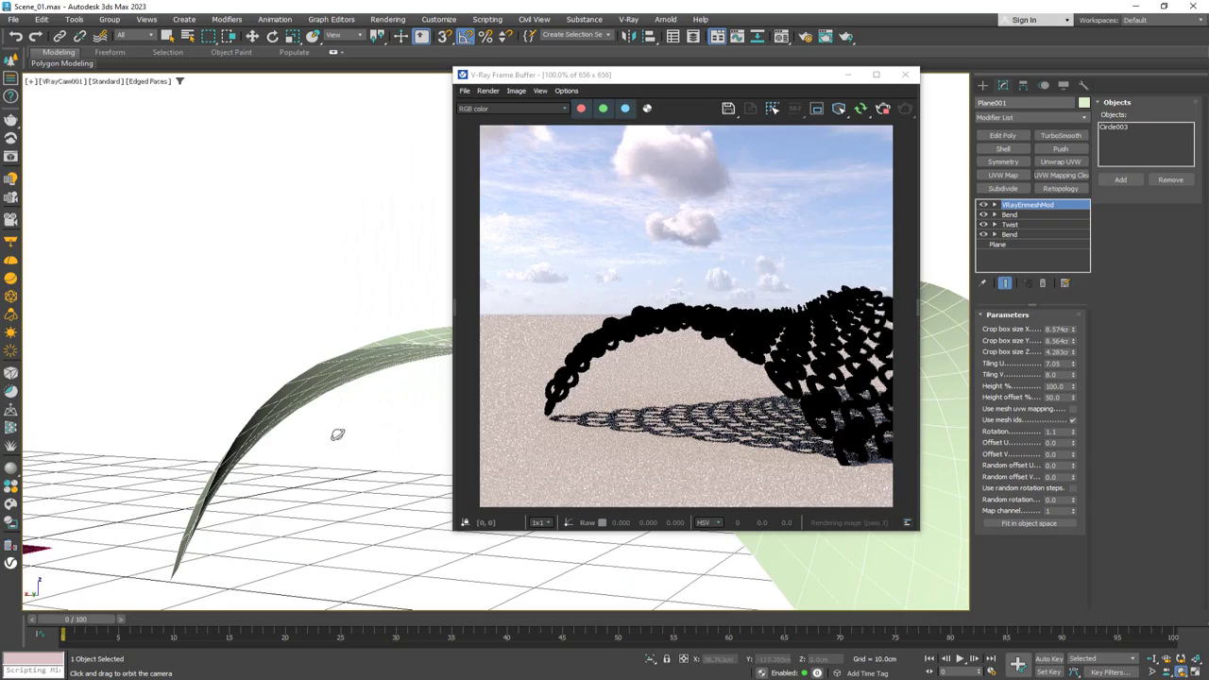
left_click_drag(337, 432, 345, 394)
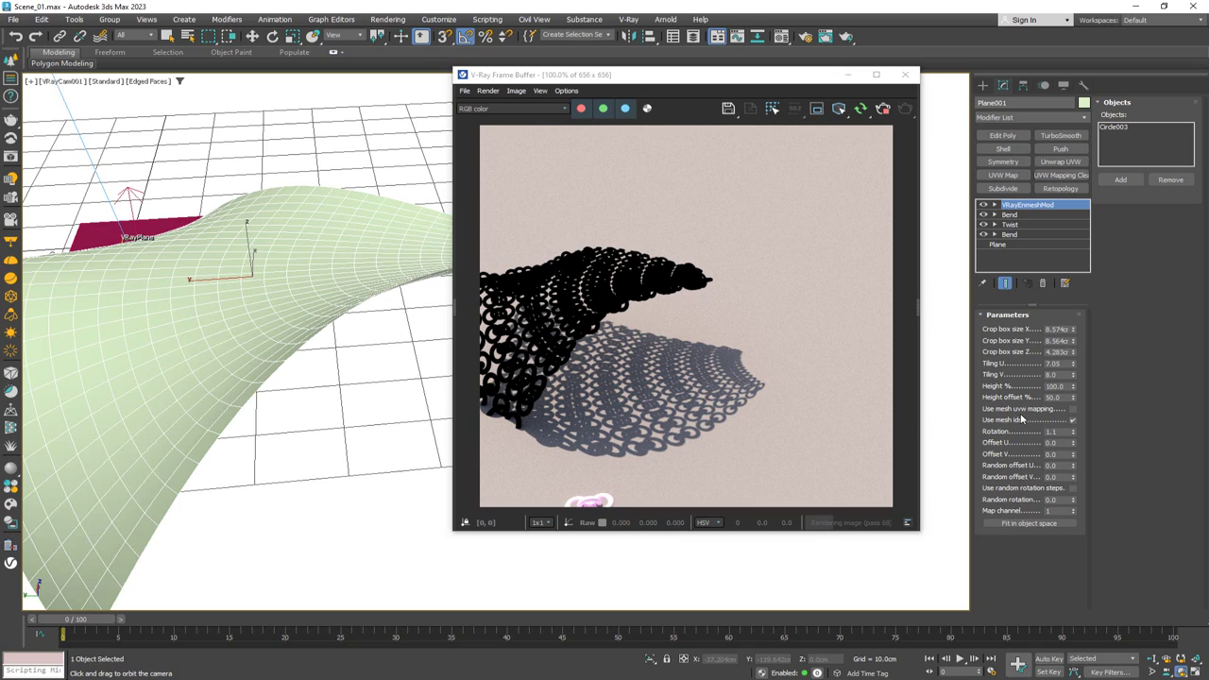
left_click_drag(200, 342, 298, 311)
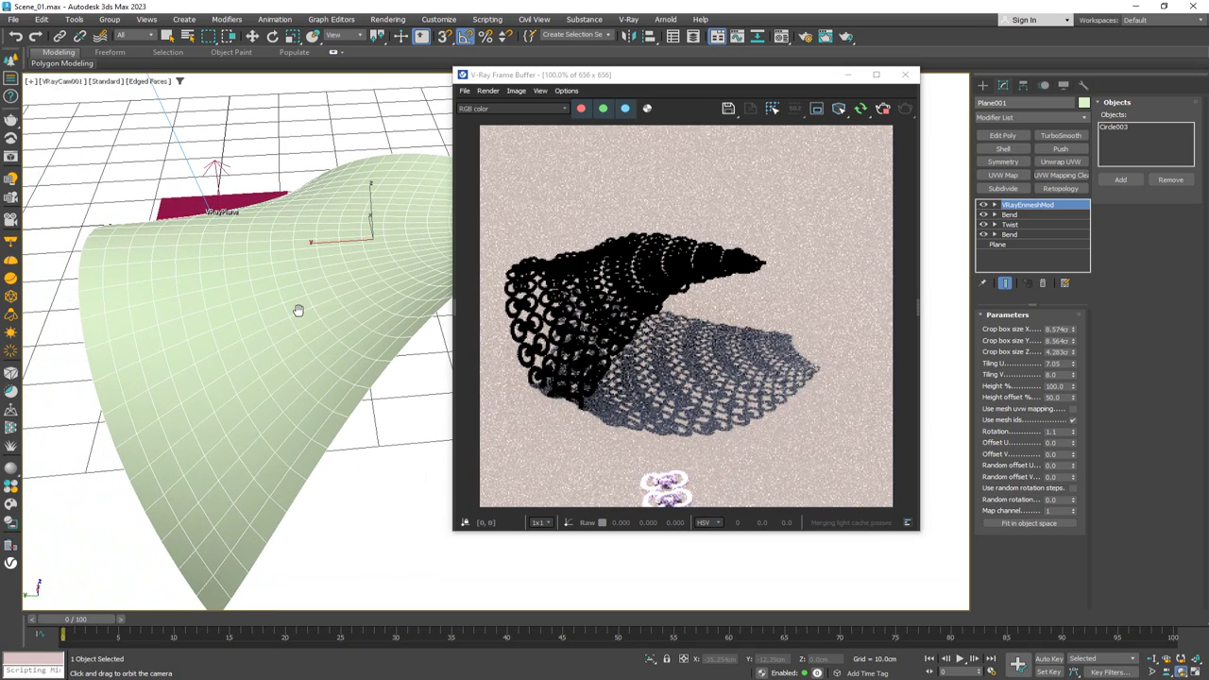
key("w")
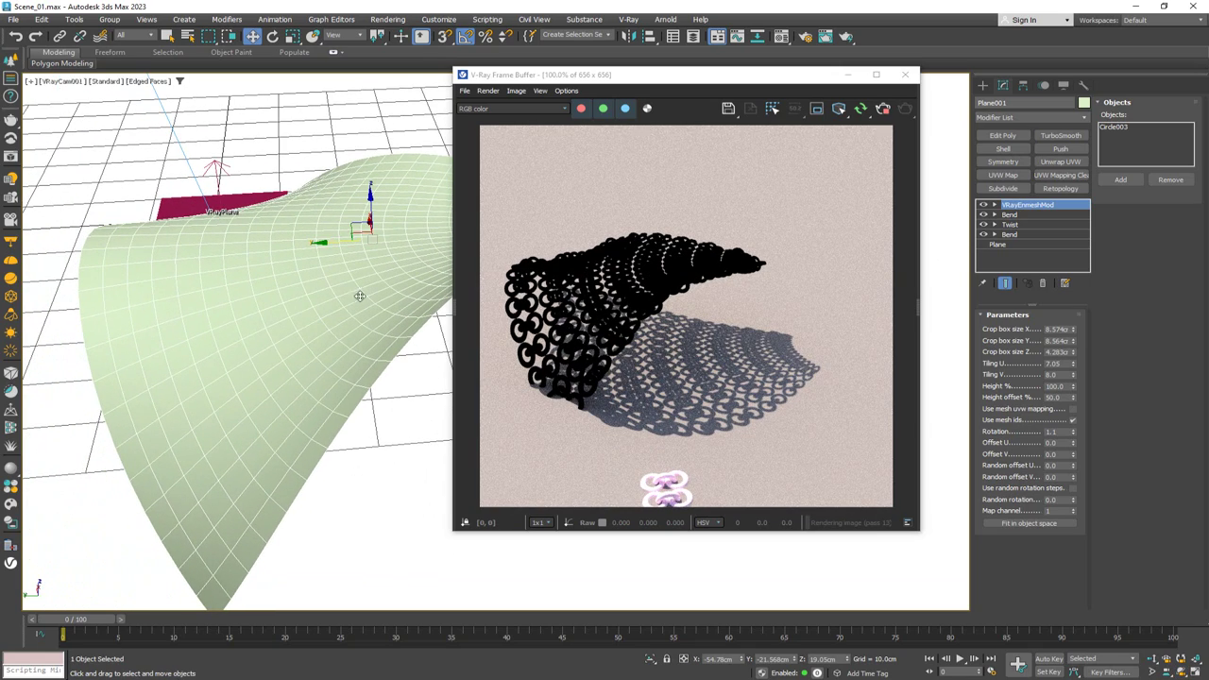
middle_click_drag(363, 331, 292, 250)
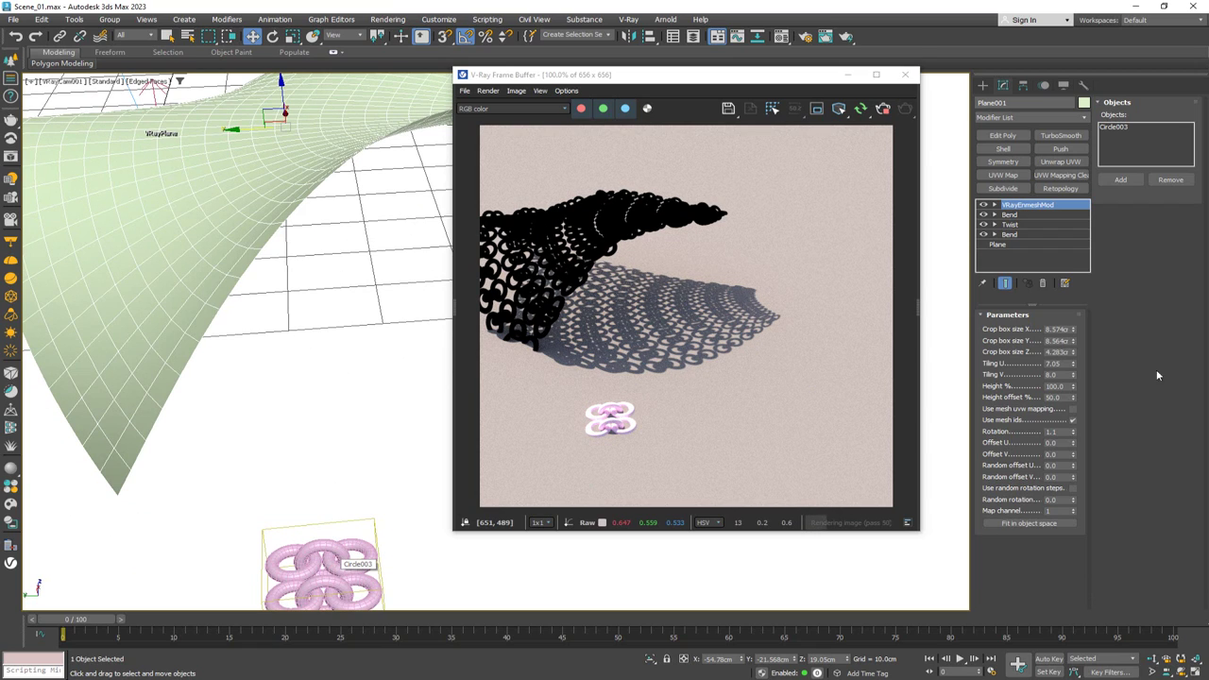
left_click(1071, 421)
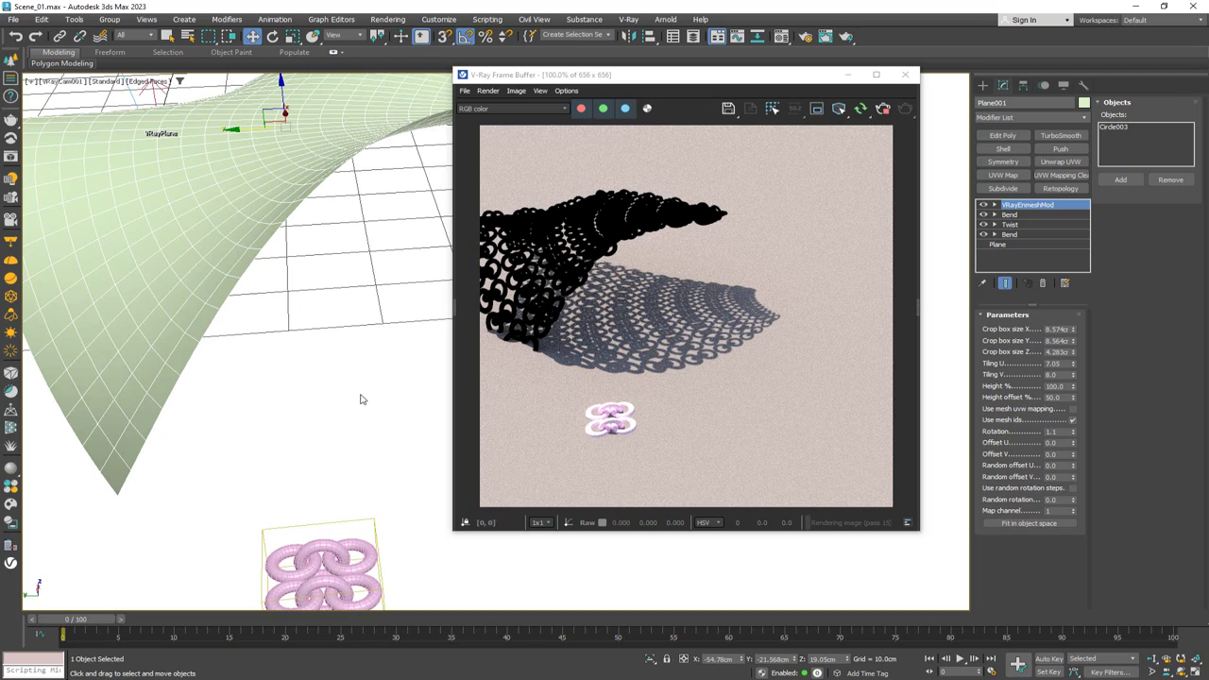
middle_click_drag(311, 283, 322, 280)
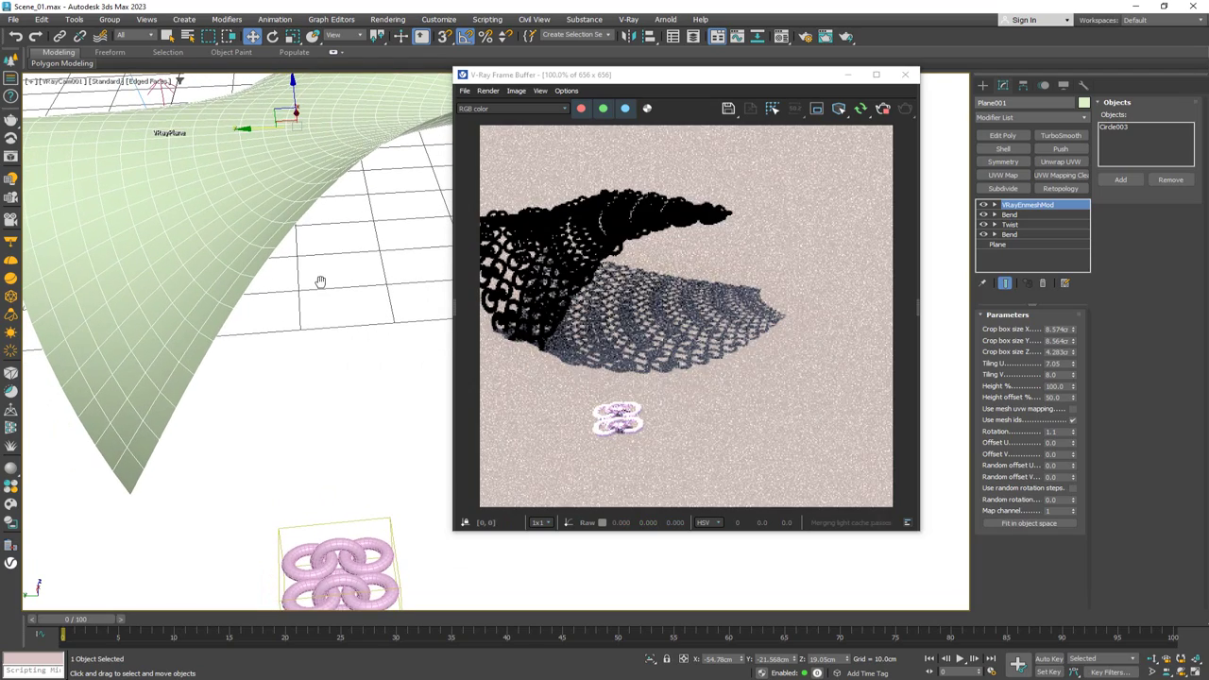